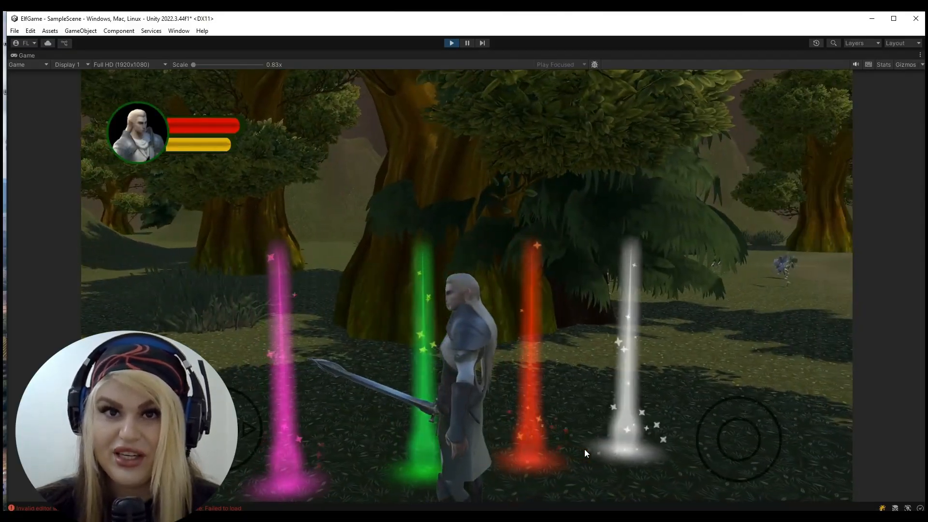
# Run the elf character around the four coloured light beams in the Unity game to preview the particle effects.
pyautogui.press('a')
pyautogui.press('d')
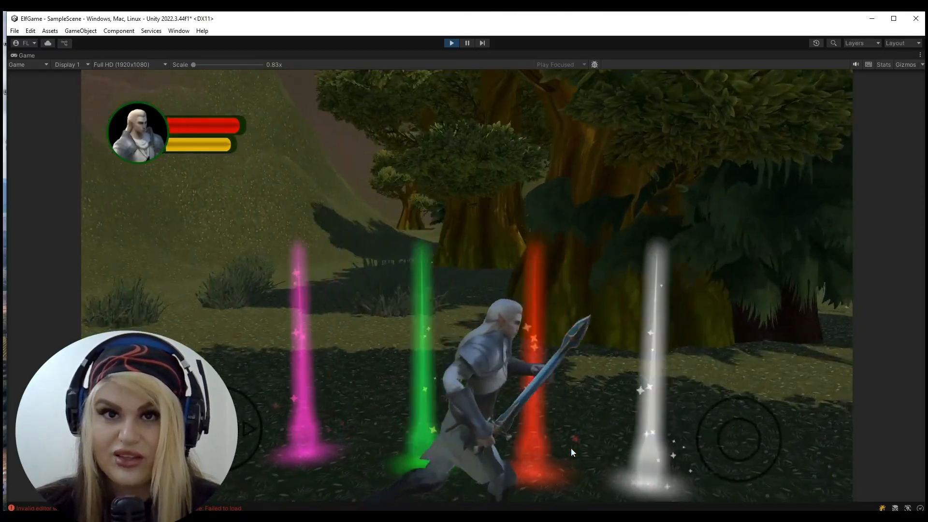
pyautogui.press('a')
pyautogui.press('w')
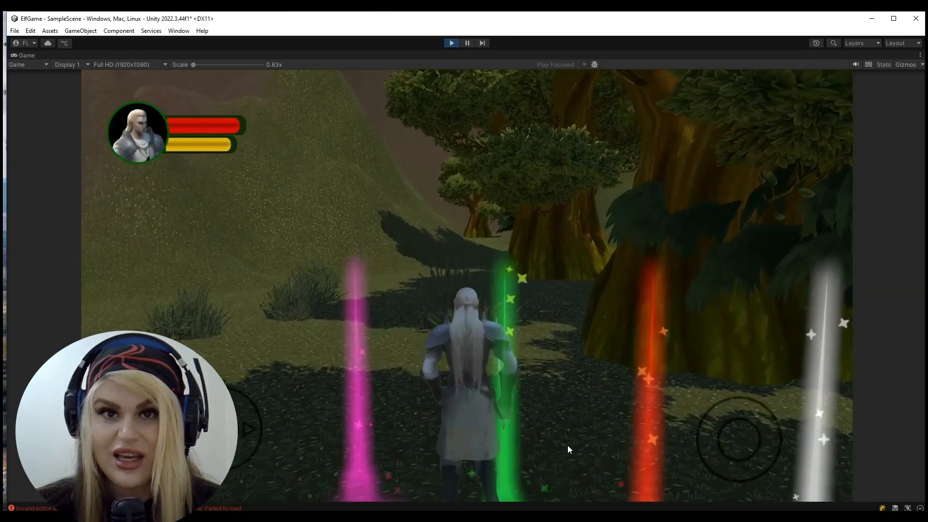
pyautogui.press('s')
pyautogui.click(559, 445)
pyautogui.press('d')
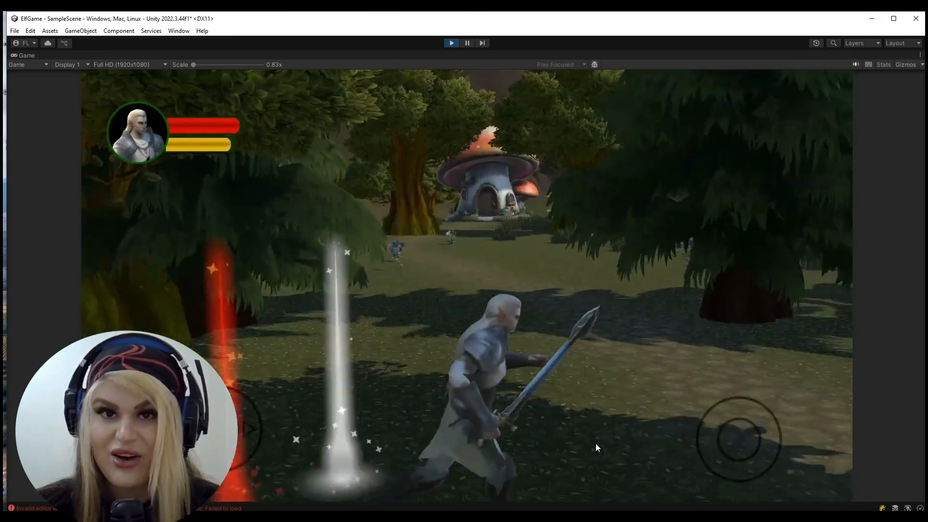
pyautogui.press('a')
pyautogui.press('a')
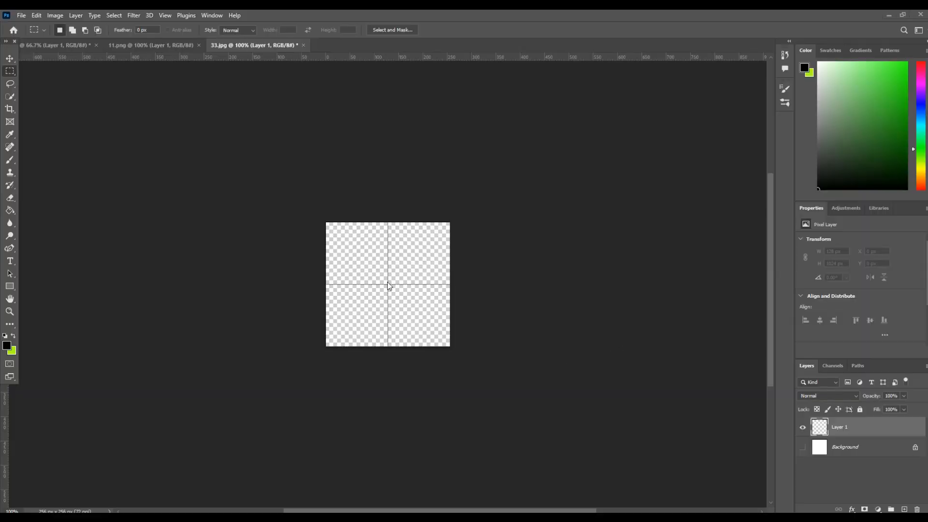
# Switch to Photoshop and measure the tall, narrow image by marquee-selecting its whole canvas.
pyautogui.click(143, 45)
pyautogui.click(55, 45)
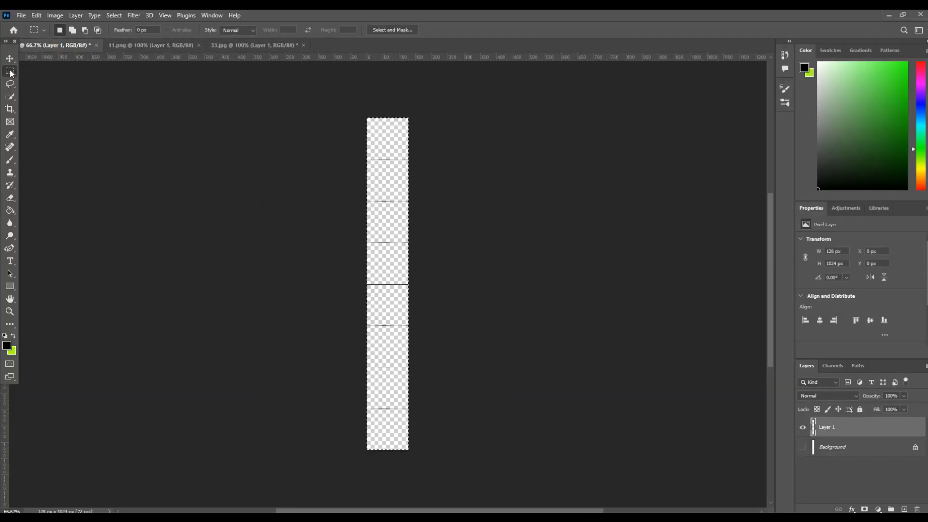
pyautogui.click(469, 205)
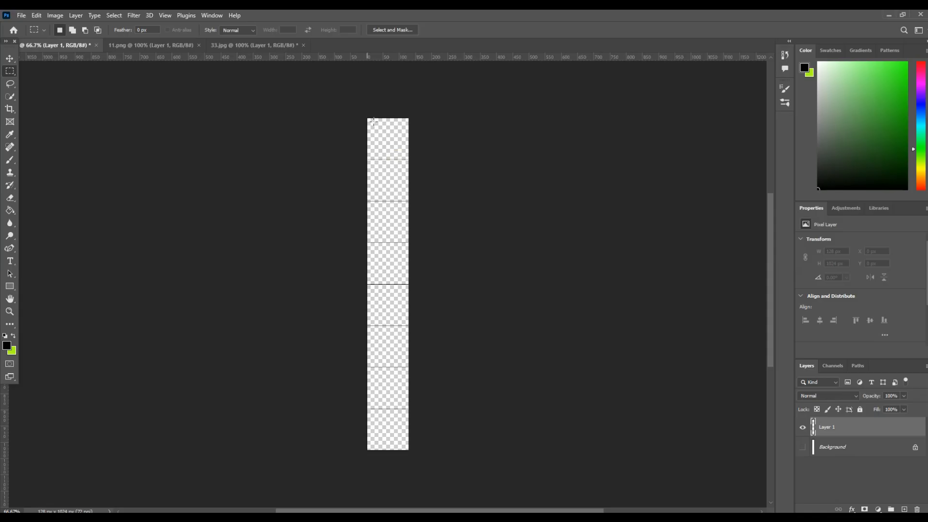
pyautogui.moveTo(365, 117); pyautogui.dragTo(468, 459)
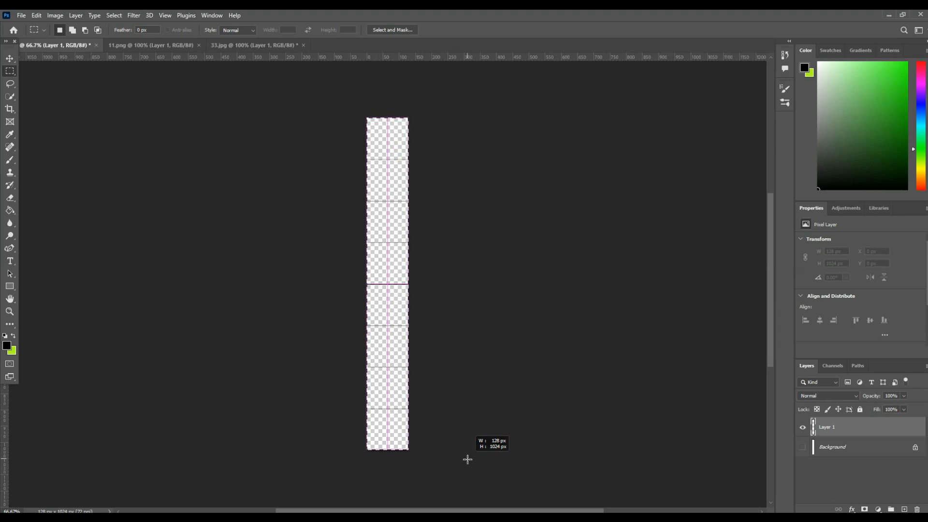
pyautogui.moveTo(468, 459); pyautogui.dragTo(468, 458)
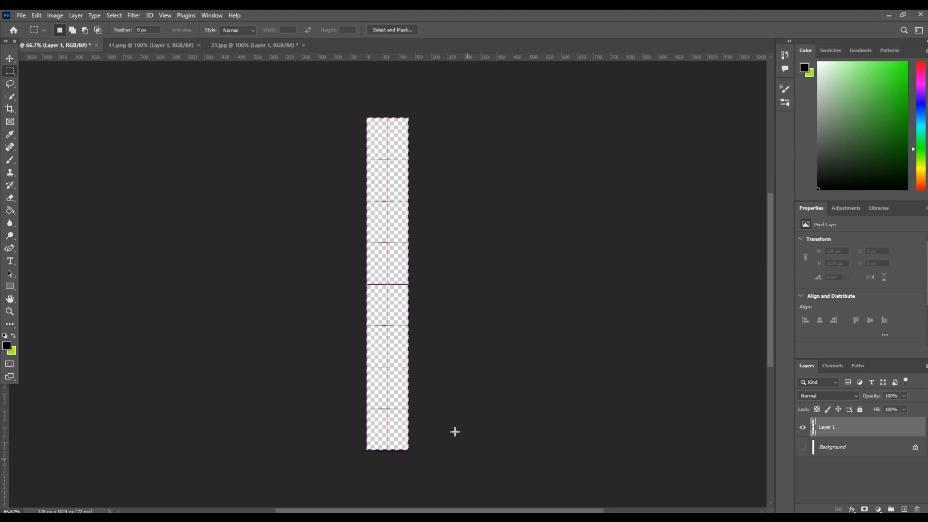
# View the 11.png canvas, measure the 33.jpg canvas with a full marquee selection, and deselect it.
pyautogui.click(149, 47)
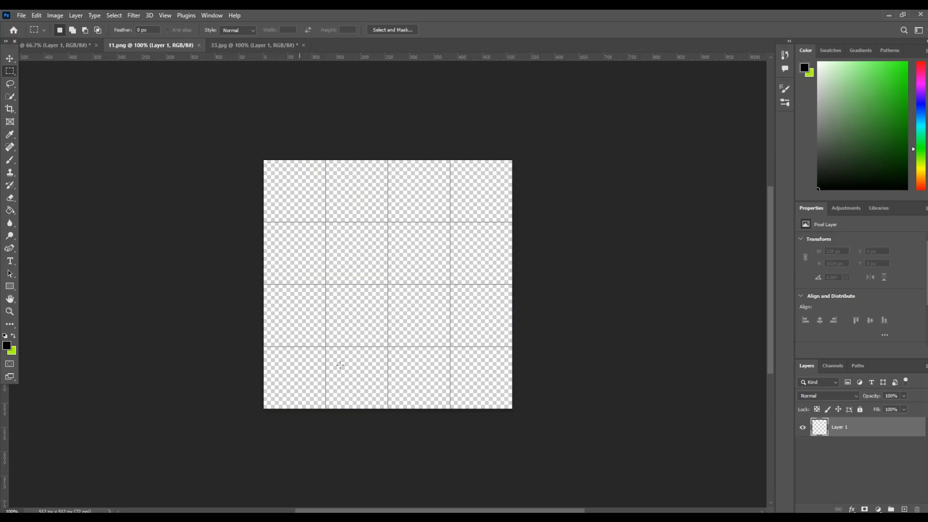
pyautogui.click(253, 46)
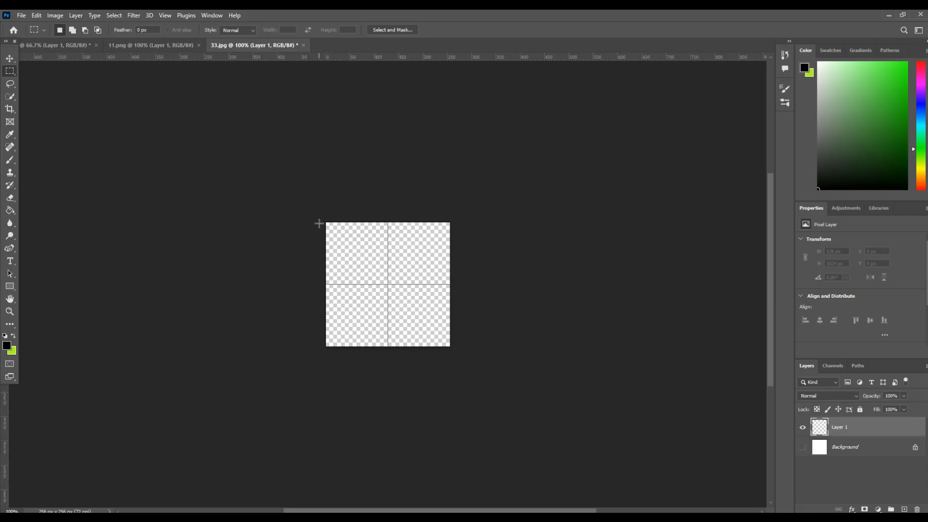
pyautogui.moveTo(319, 223); pyautogui.dragTo(506, 376)
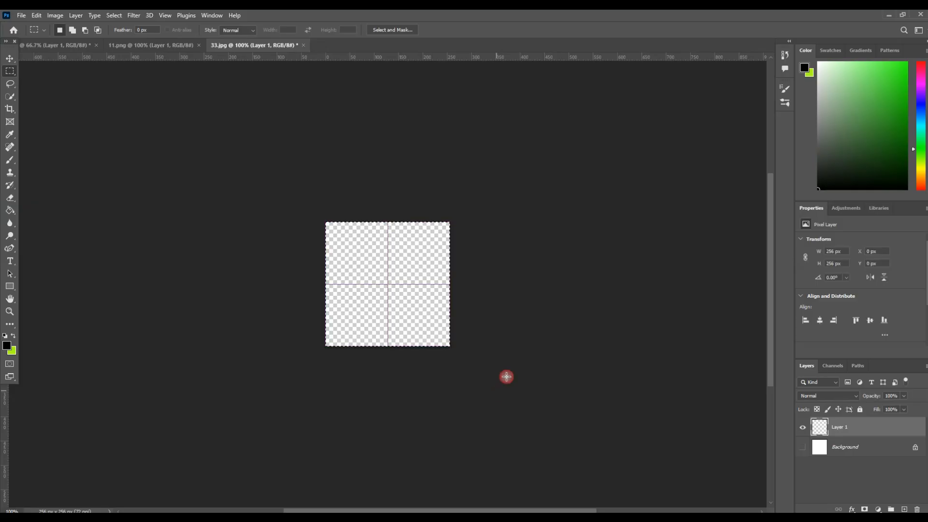
pyautogui.press('v')
pyautogui.click(207, 195)
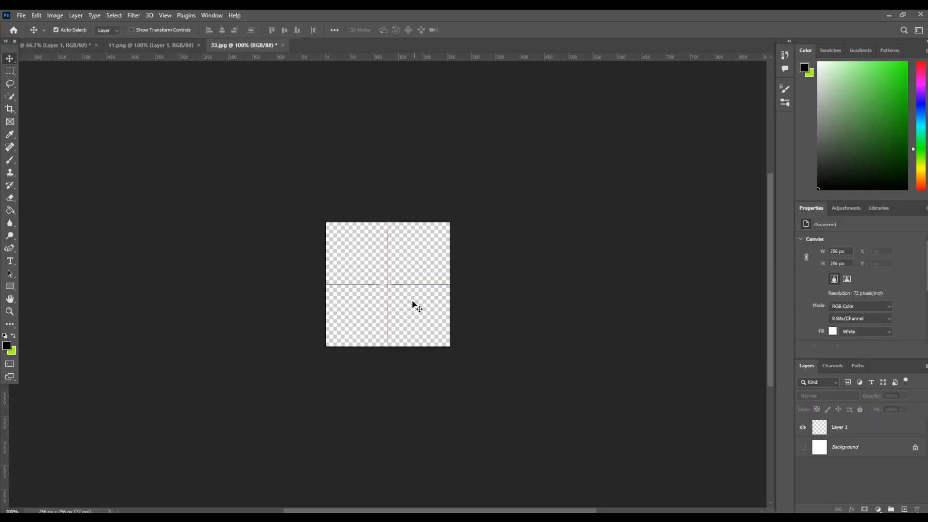
# Draw a circle about 45 px wide near the centre of the 33.jpg canvas with the Ellipse tool.
pyautogui.click(850, 430)
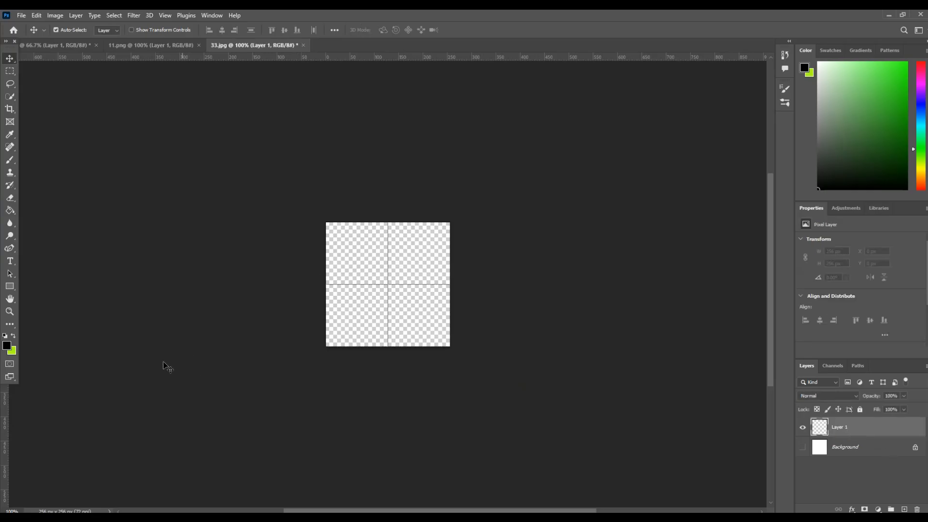
pyautogui.click(12, 288)
pyautogui.click(49, 296)
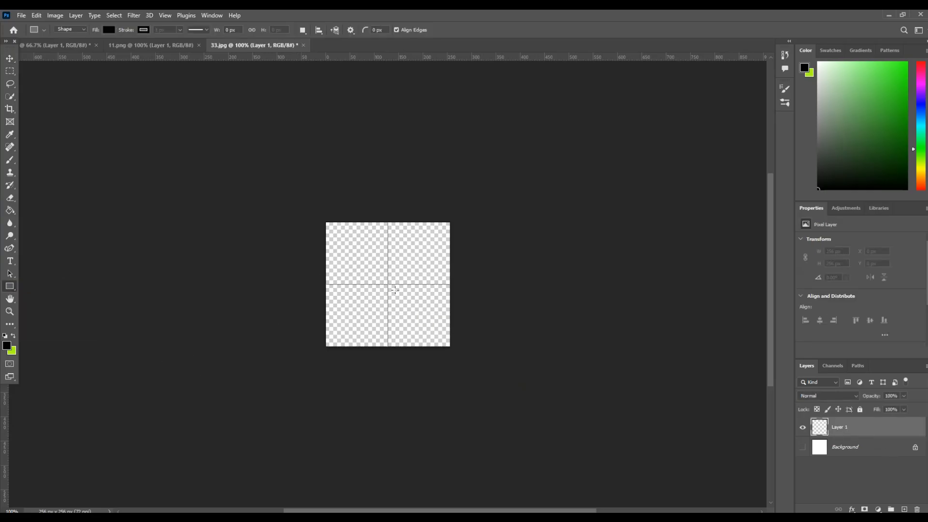
pyautogui.moveTo(375, 274); pyautogui.dragTo(397, 296)
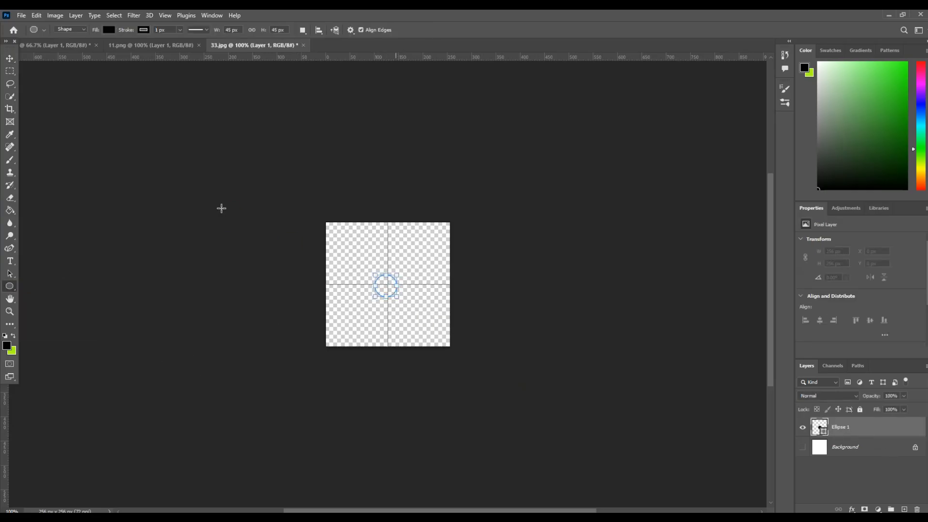
# Give the circle a white fill with no stroke and centre it on the canvas.
pyautogui.click(11, 58)
pyautogui.click(827, 311)
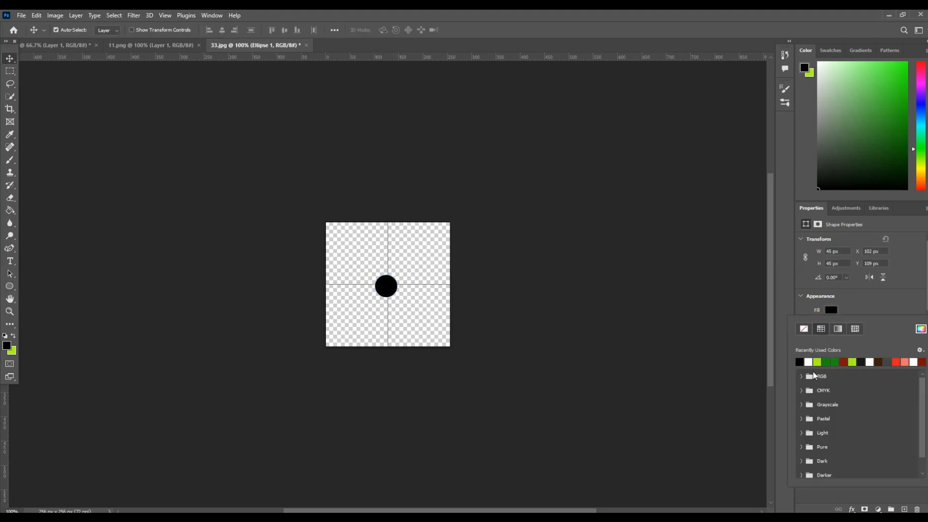
pyautogui.click(808, 362)
pyautogui.click(863, 302)
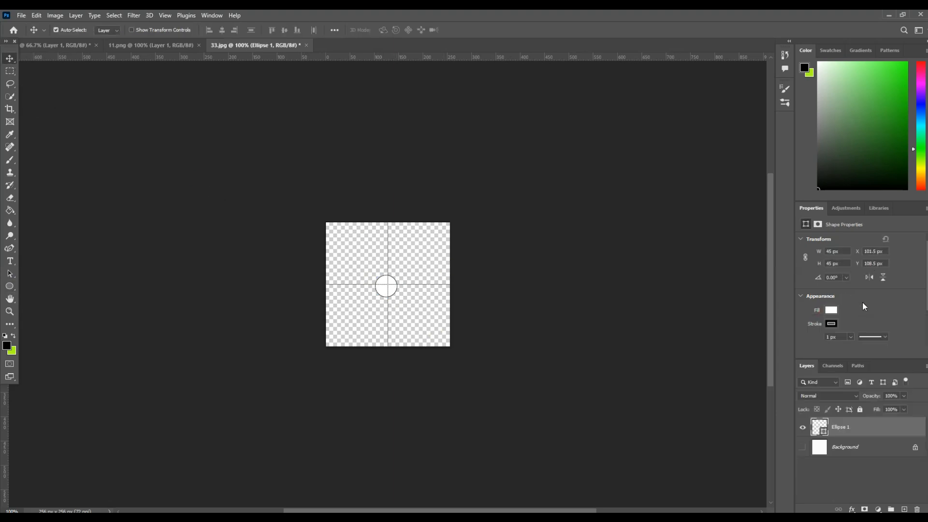
pyautogui.scroll(-1, 843, 312)
pyautogui.click(832, 316)
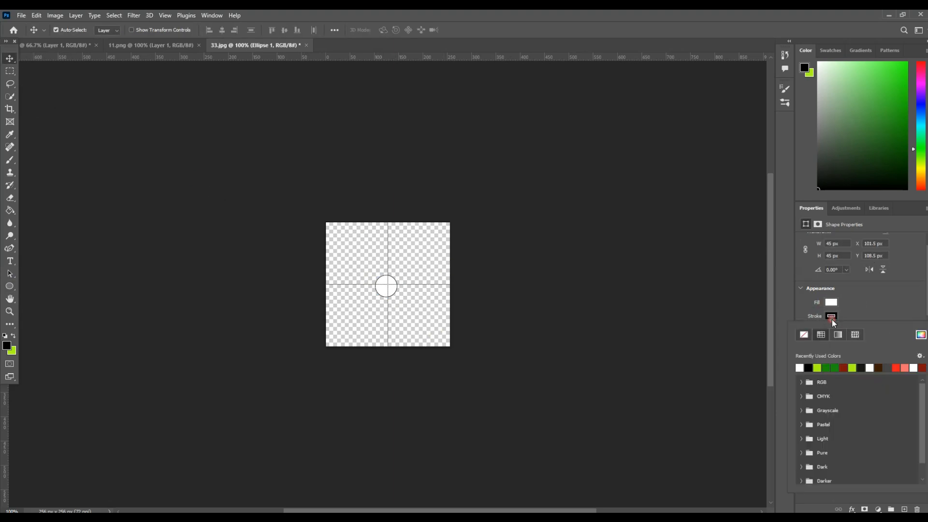
pyautogui.click(805, 336)
pyautogui.click(873, 292)
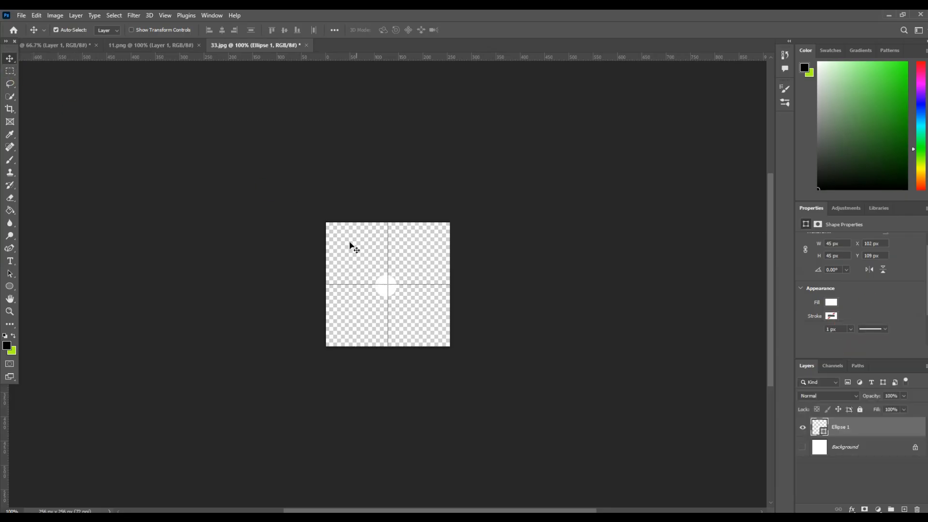
pyautogui.moveTo(397, 289); pyautogui.dragTo(399, 288)
# Add a white Outer Glow to the circle with 77% opacity, 49% spread and 68 px size.
pyautogui.rightClick(849, 428)
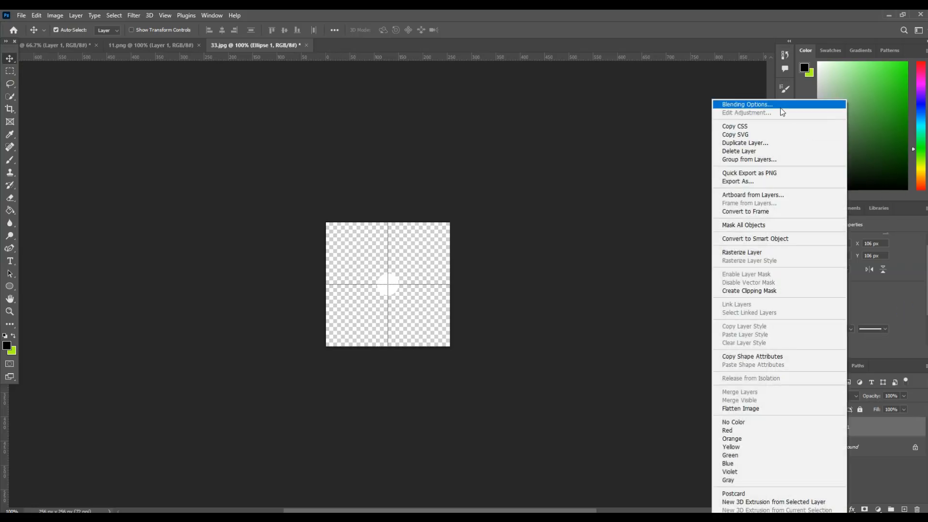
pyautogui.click(834, 104)
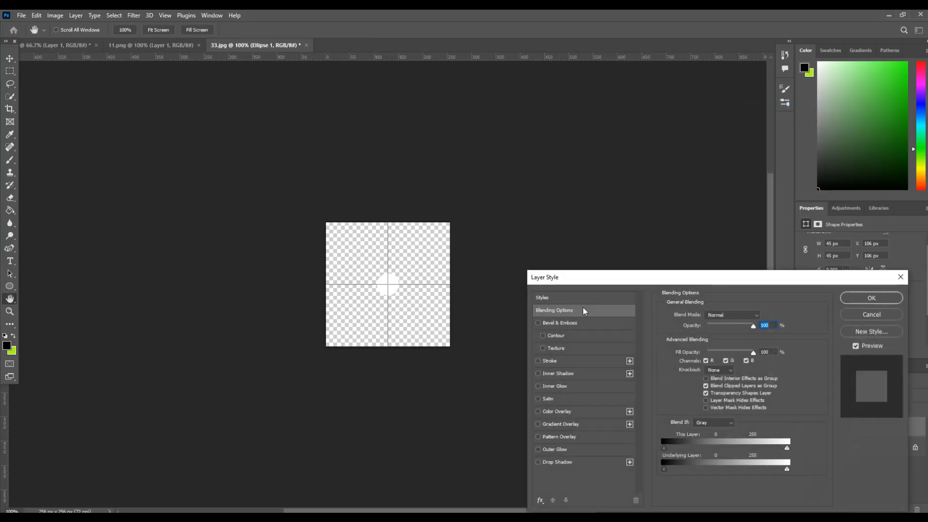
pyautogui.click(556, 450)
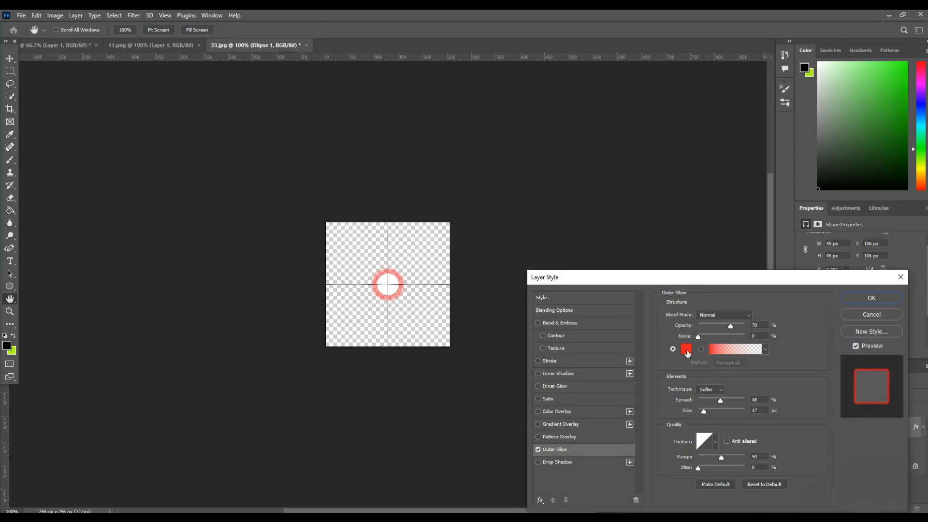
pyautogui.click(687, 352)
pyautogui.click(391, 280)
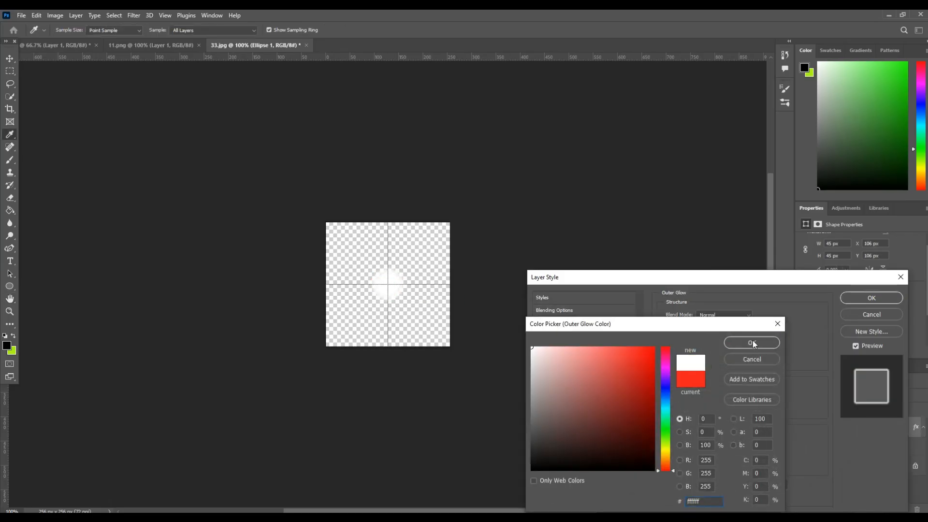
pyautogui.click(752, 342)
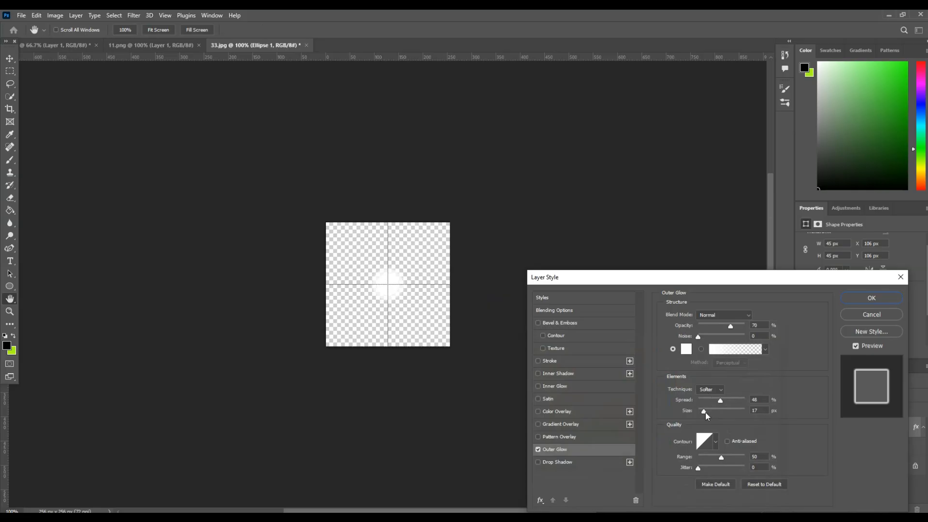
pyautogui.moveTo(705, 412); pyautogui.dragTo(723, 401)
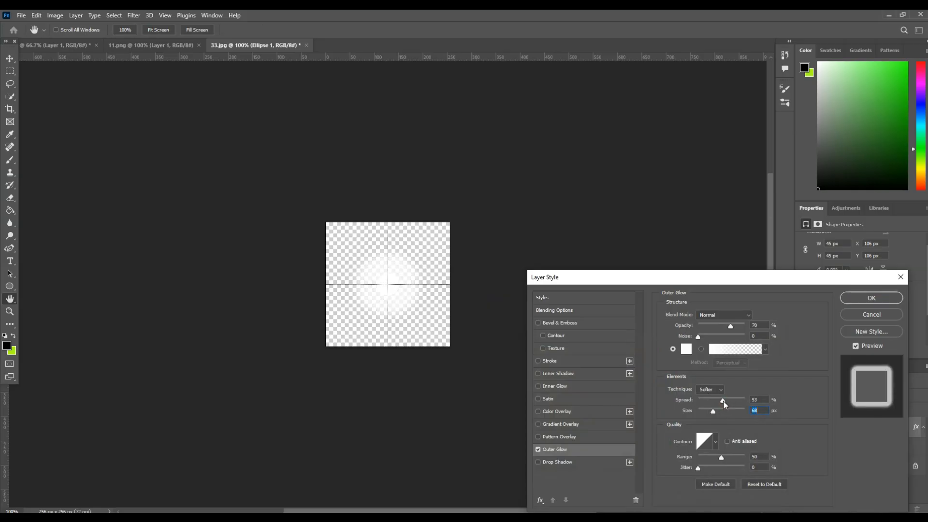
pyautogui.moveTo(724, 402); pyautogui.dragTo(722, 402)
pyautogui.moveTo(730, 327); pyautogui.dragTo(734, 327)
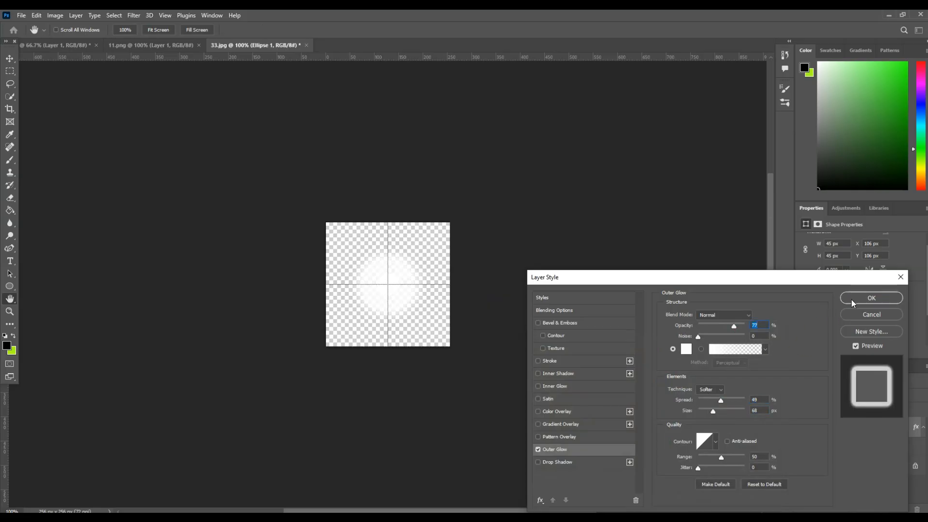
pyautogui.click(852, 301)
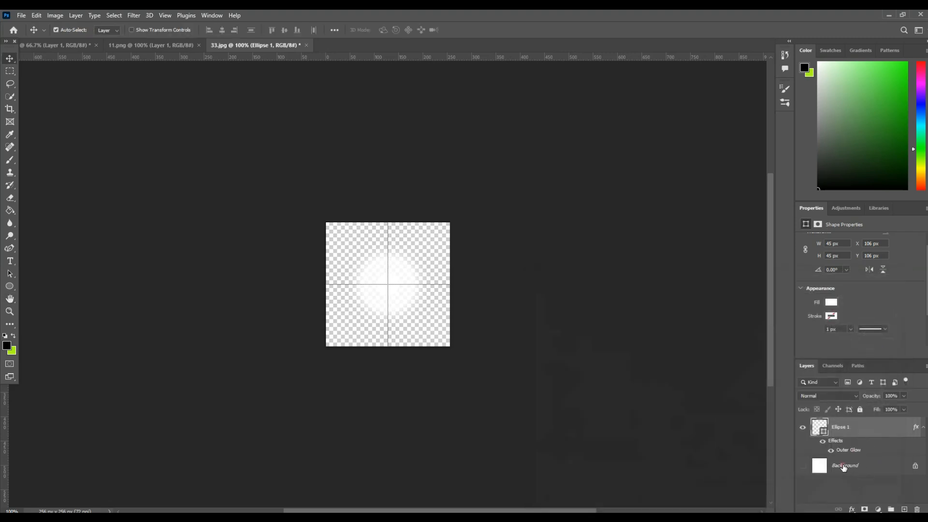
# Add a new layer between the circle and the background and fill it with black.
pyautogui.click(843, 466)
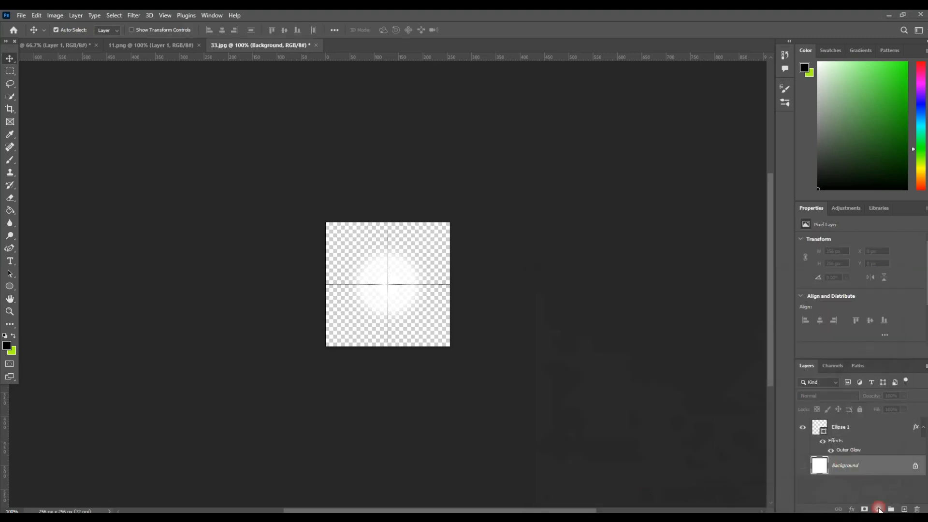
pyautogui.click(905, 509)
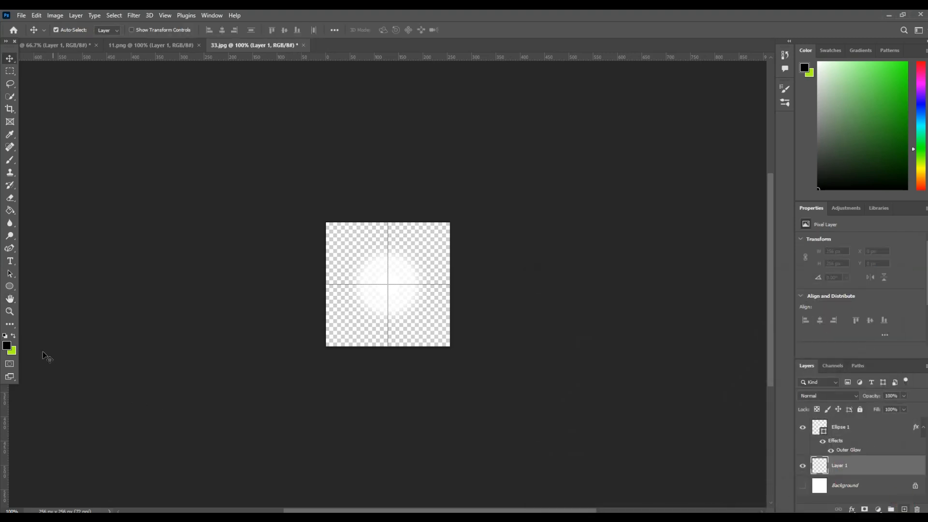
pyautogui.click(10, 211)
pyautogui.click(392, 284)
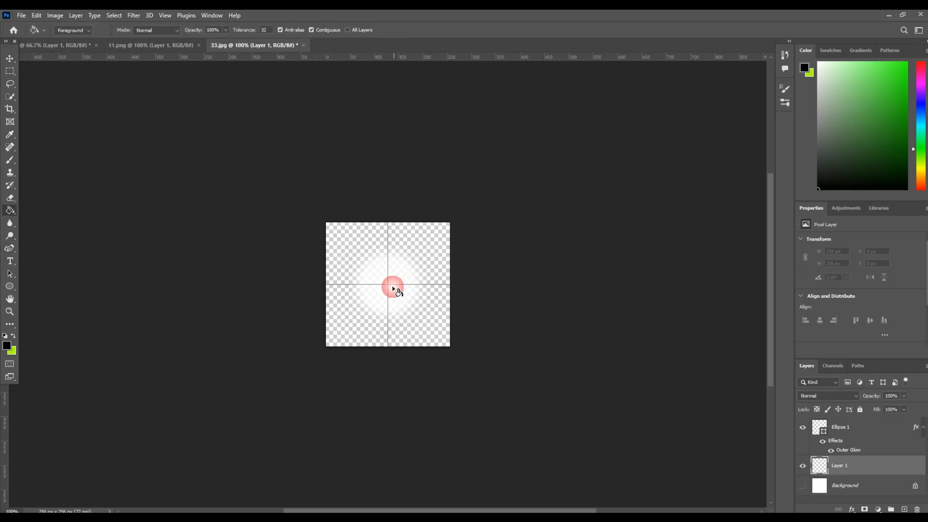
# Set the circle's Outer Glow to 98% opacity, 24% spread and 103 px size, with 74% layer opacity, and hide the black layer.
pyautogui.doubleClick(853, 431)
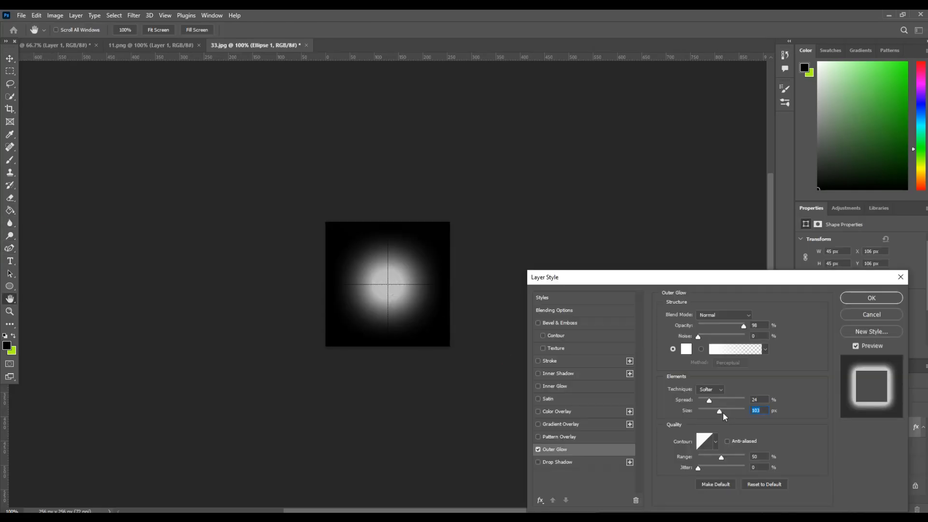
pyautogui.click(851, 298)
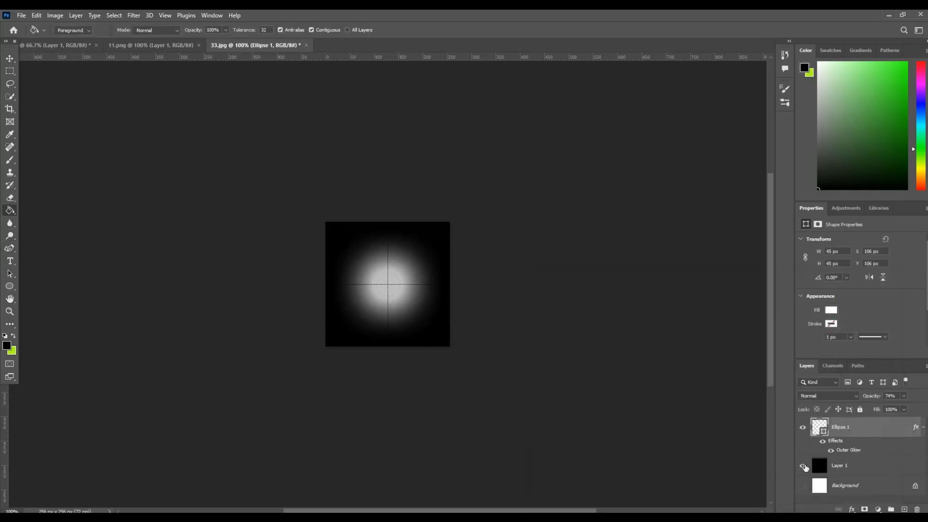
pyautogui.click(804, 466)
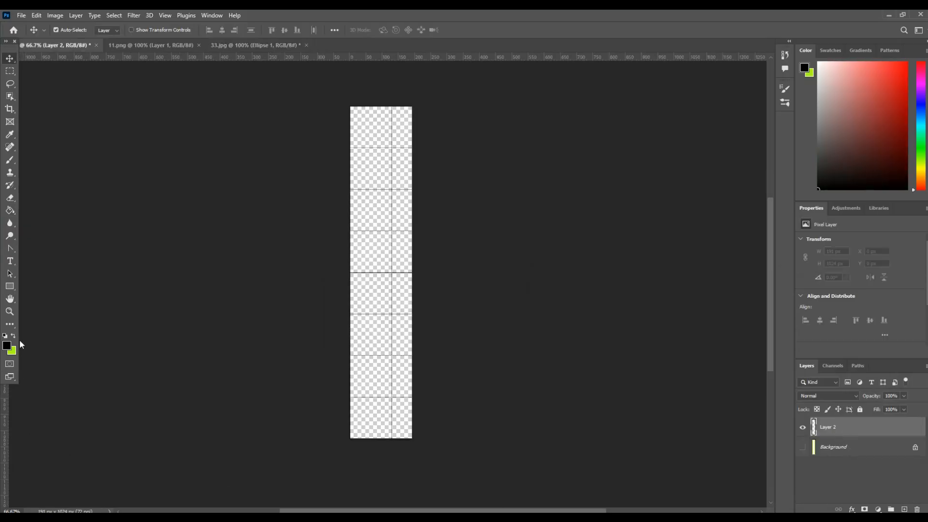
# Fill Layer 2 of the tall, narrow image with black and add a new empty layer above it.
pyautogui.click(9, 211)
pyautogui.click(407, 306)
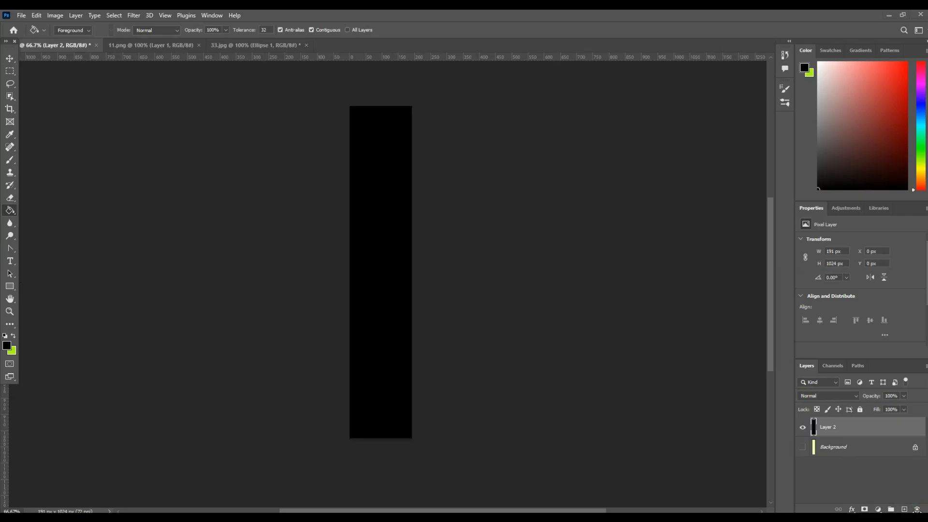
pyautogui.click(904, 511)
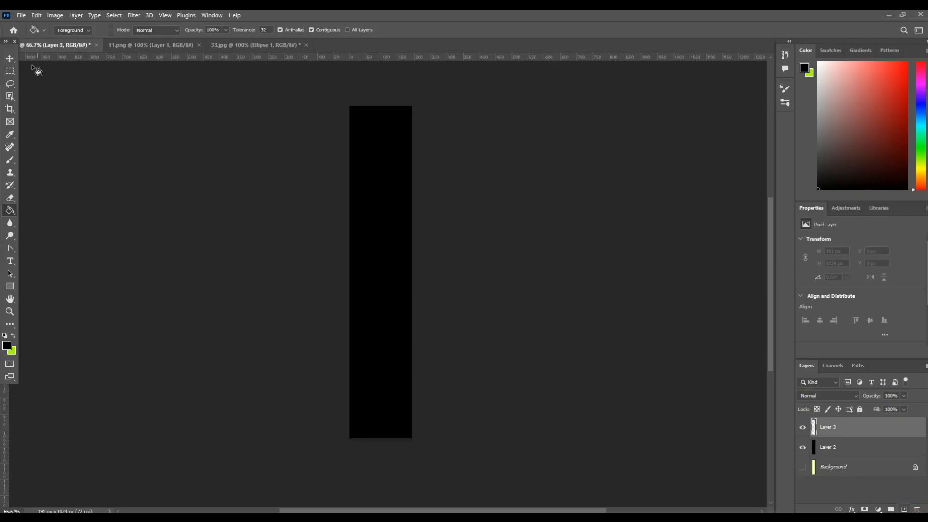
# Draw a tall, narrow triangle shape about 33 × 717 px down the middle of the black image.
pyautogui.click(10, 58)
pyautogui.click(94, 194)
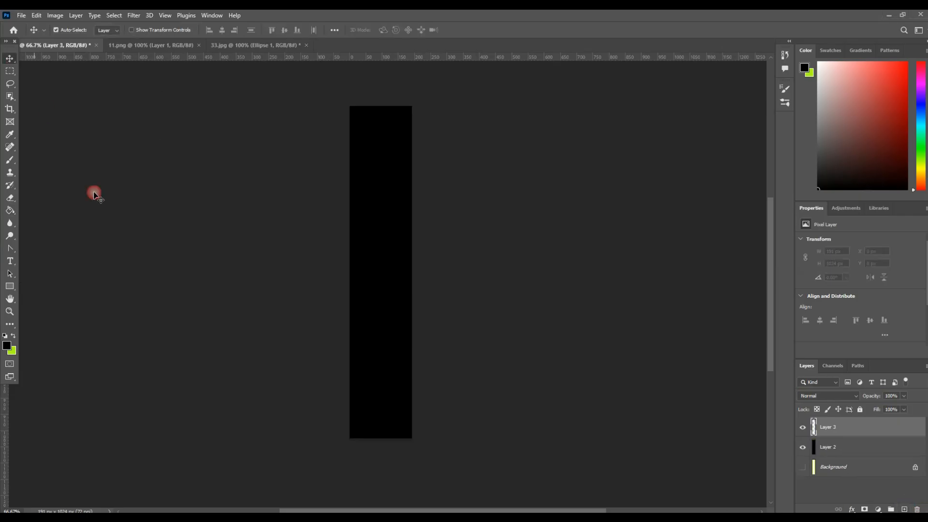
pyautogui.click(10, 287)
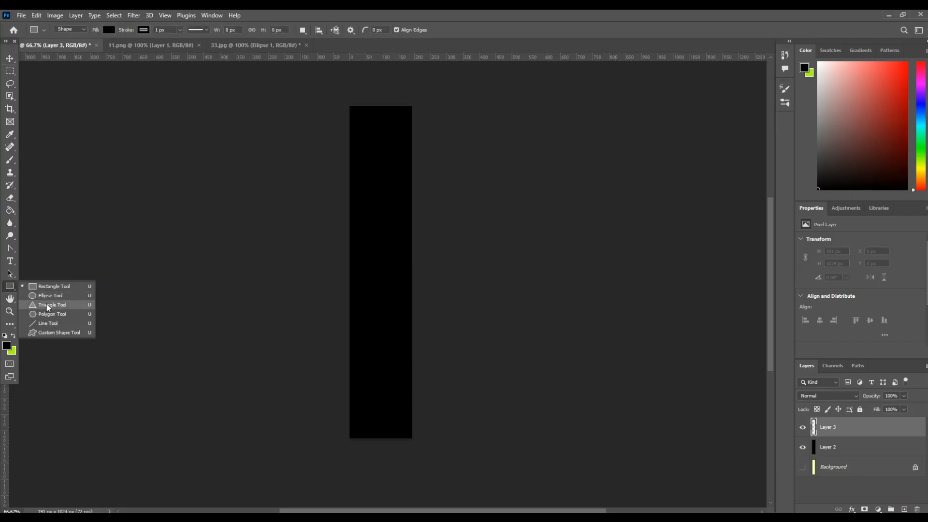
pyautogui.click(46, 304)
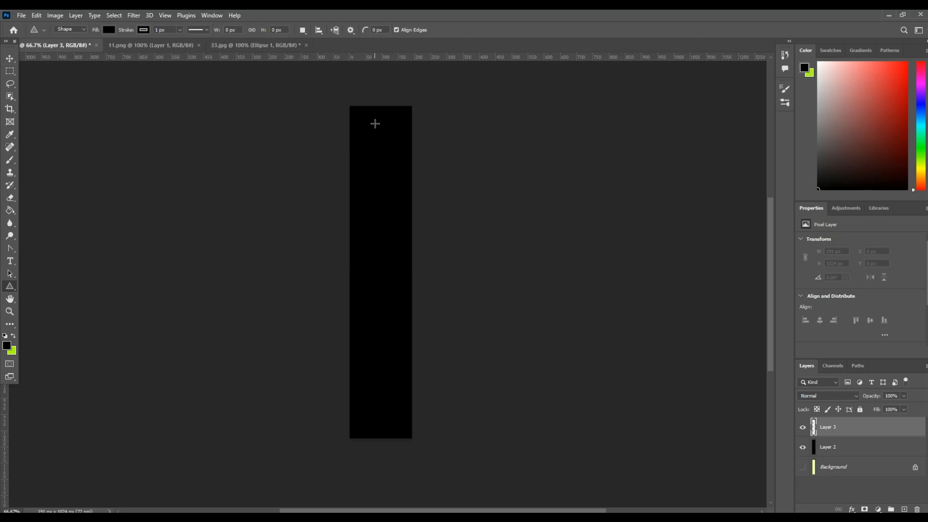
pyautogui.moveTo(376, 124); pyautogui.dragTo(386, 355)
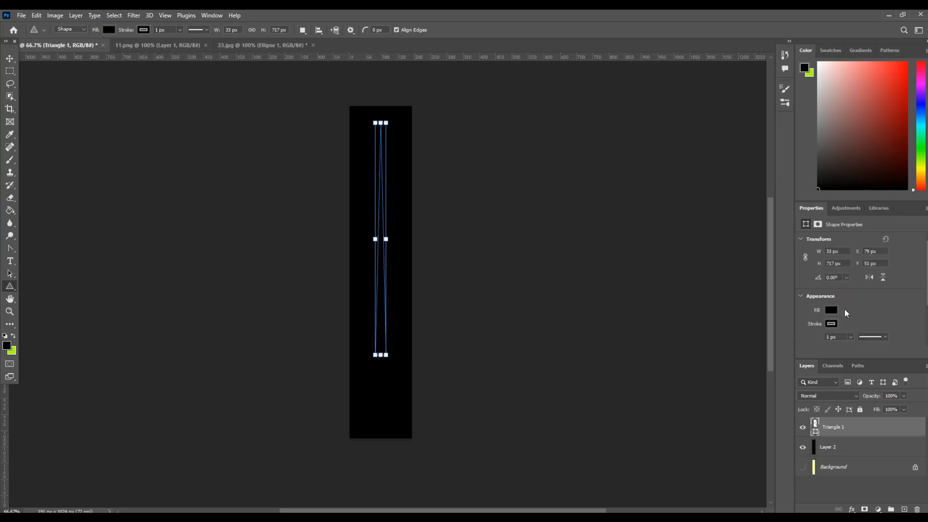
# Give the triangle a white fill and remove its stroke.
pyautogui.click(831, 323)
pyautogui.click(817, 362)
pyautogui.click(846, 310)
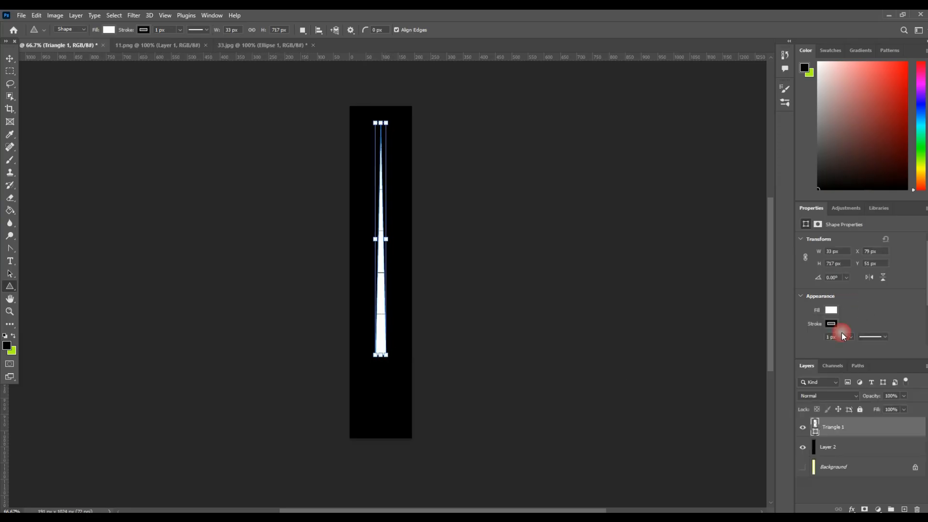
pyautogui.click(832, 324)
pyautogui.click(808, 342)
pyautogui.click(863, 310)
pyautogui.click(9, 58)
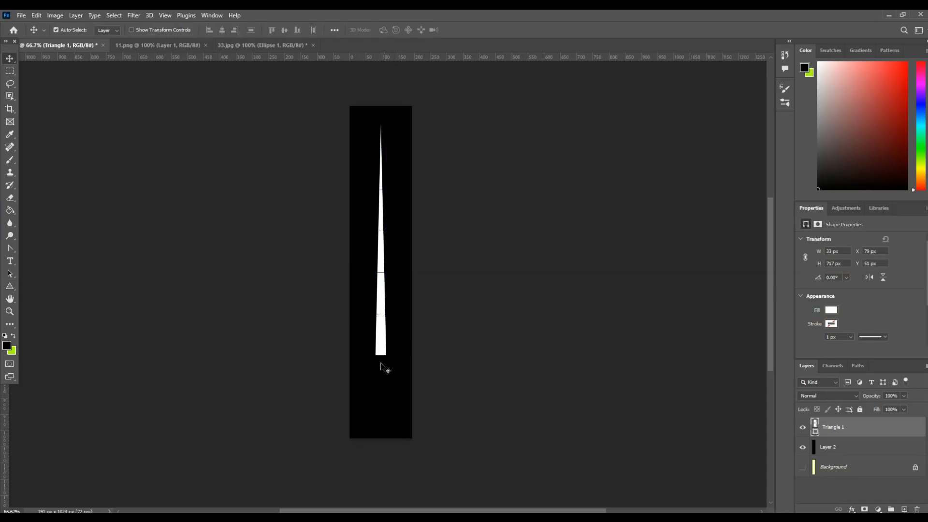
pyautogui.click(258, 388)
# Draw a white upright ellipse about 114 × 219 px at the base of the triangle.
pyautogui.click(9, 286)
pyautogui.click(46, 297)
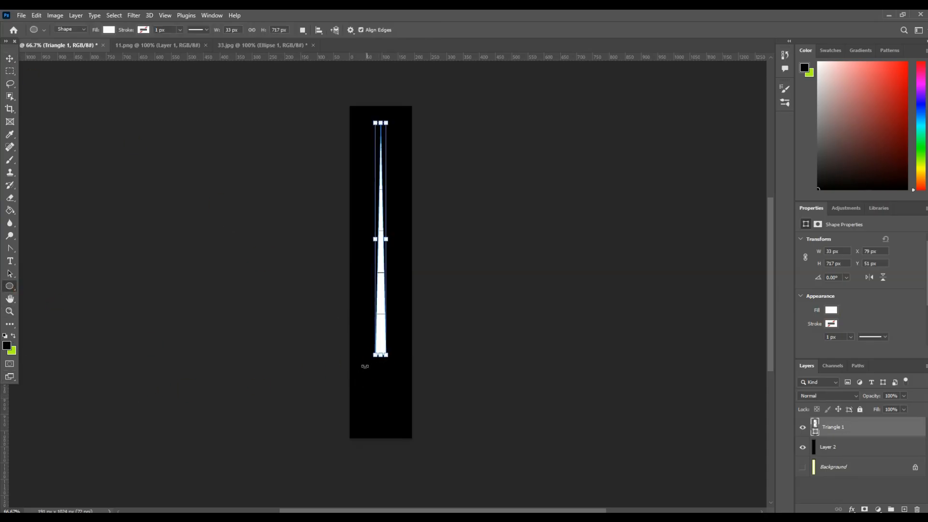
pyautogui.moveTo(360, 356); pyautogui.dragTo(397, 426)
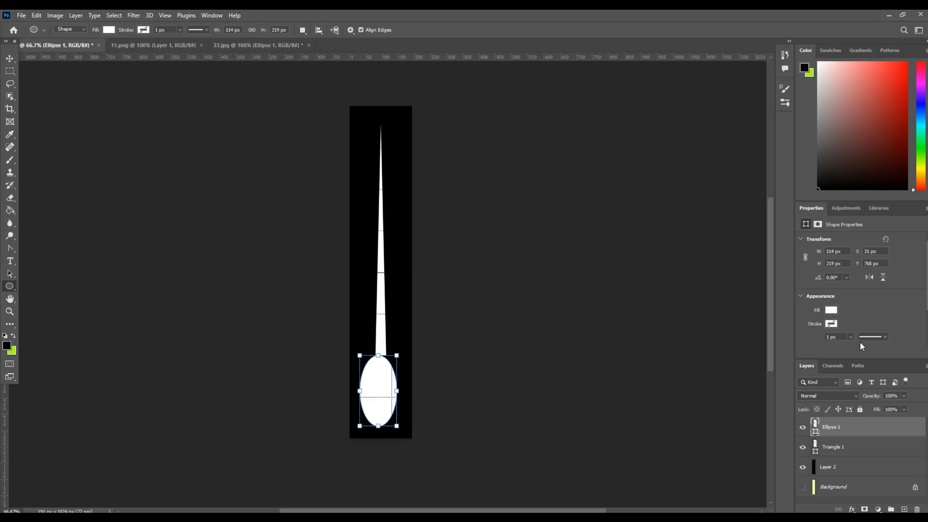
# Convert the ellipse's top anchor point to a corner, accepting the change from live shape to regular path.
pyautogui.press('p')
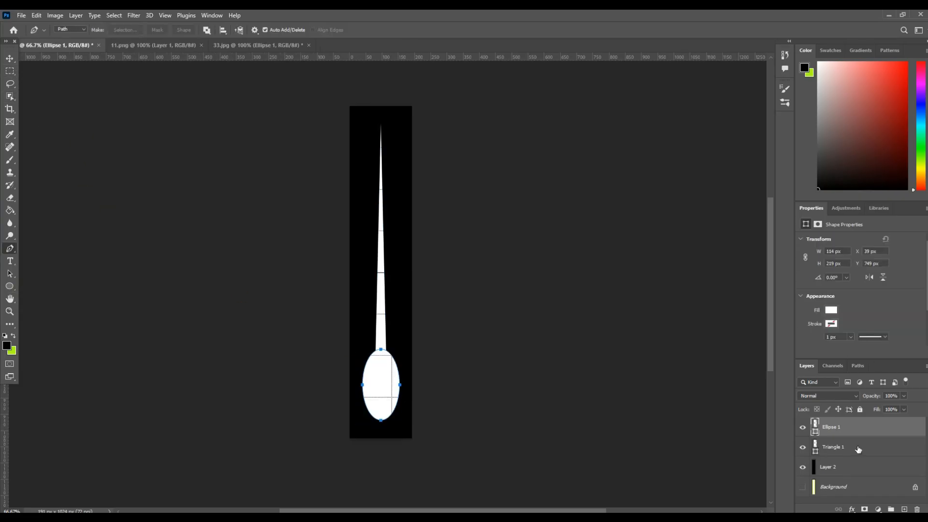
pyautogui.click(9, 253)
pyautogui.click(63, 298)
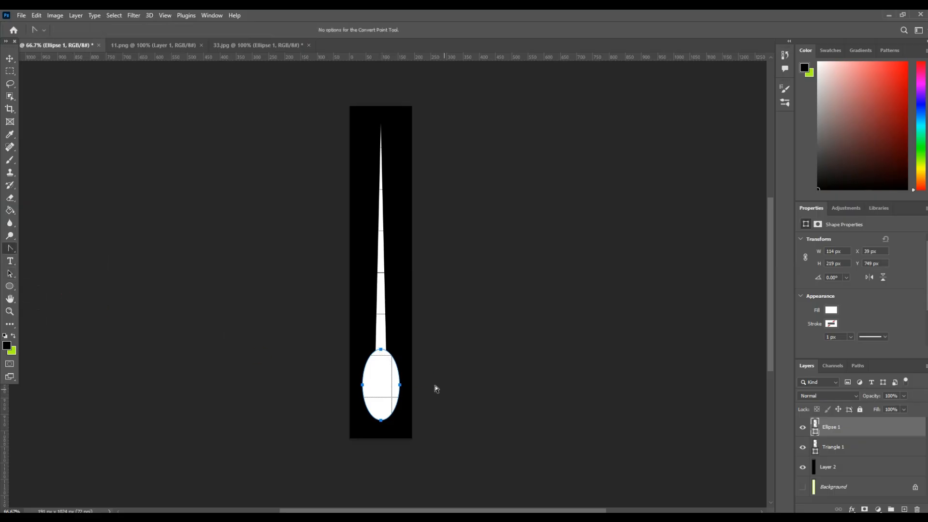
pyautogui.click(381, 349)
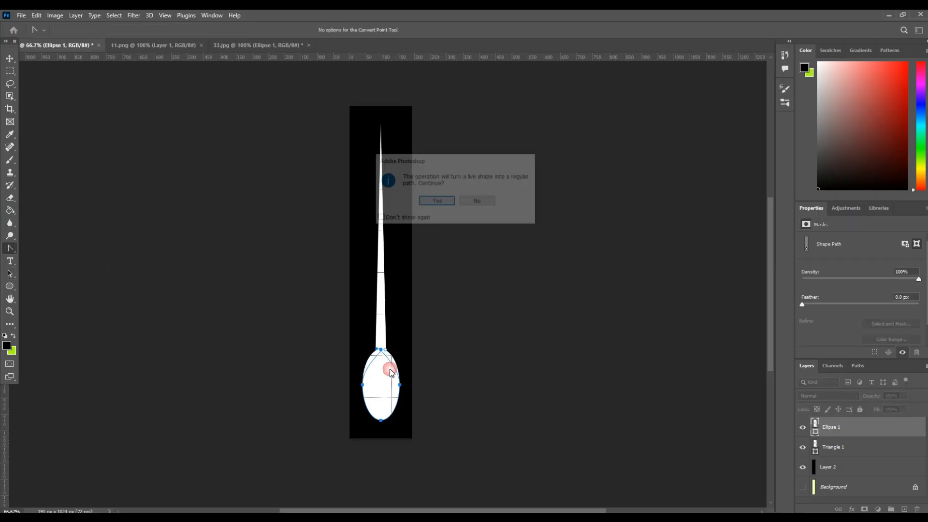
pyautogui.click(436, 201)
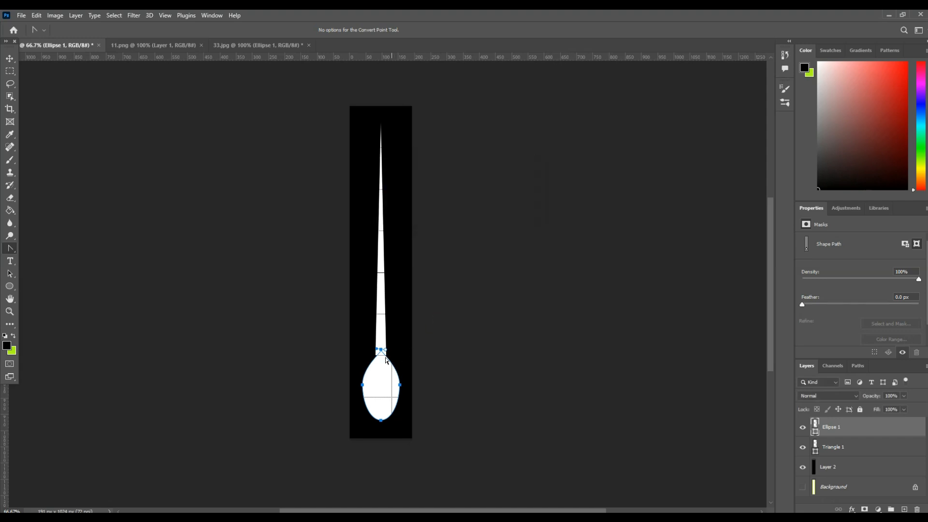
# Narrow the ellipse symmetrically about its centre to about 89 px wide with Free Transform.
pyautogui.click(10, 59)
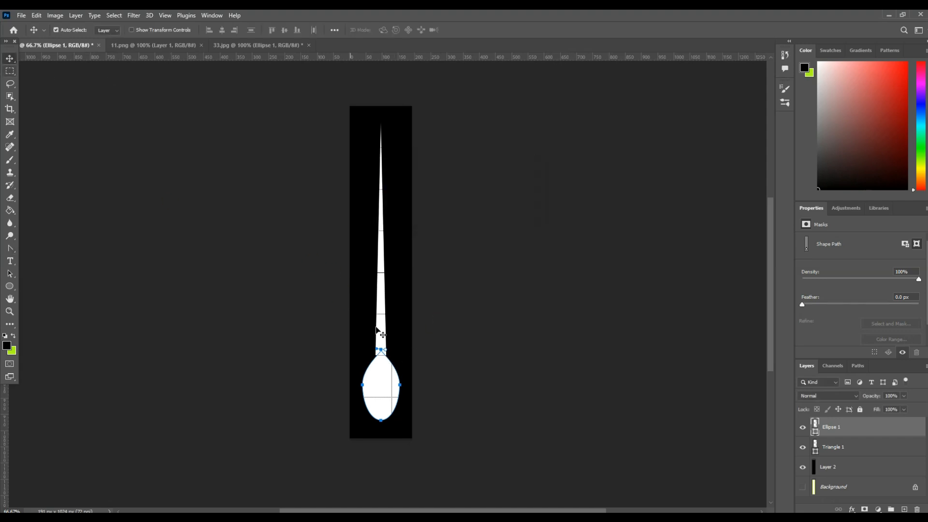
pyautogui.hotkey('ctrl', 't')
pyautogui.keyDown('alt'); pyautogui.moveTo(362, 385); pyautogui.dragTo(367, 386); pyautogui.keyUp('alt')
pyautogui.moveTo(392, 390); pyautogui.dragTo(392, 391)
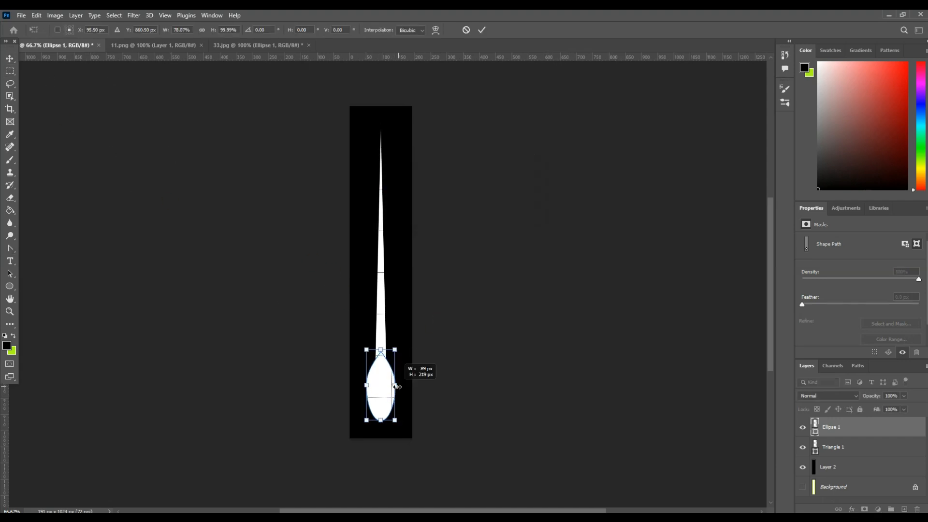
pyautogui.press('Return')
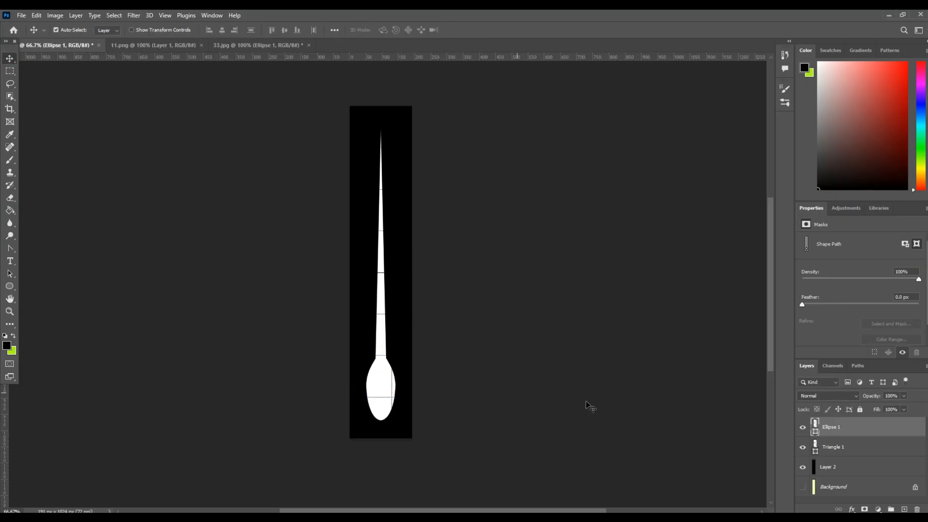
# Rasterize the Triangle 1 layer and merge it with the Ellipse 1 layer.
pyautogui.keyDown('shift'); pyautogui.click(861, 446); pyautogui.keyUp('shift')
pyautogui.rightClick(862, 431)
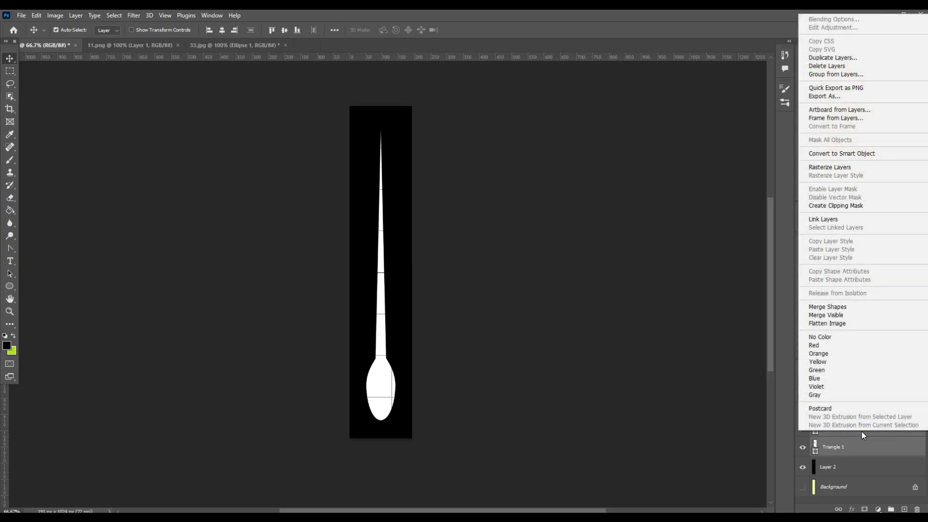
pyautogui.press('Escape')
pyautogui.click(856, 446)
pyautogui.rightClick(855, 447)
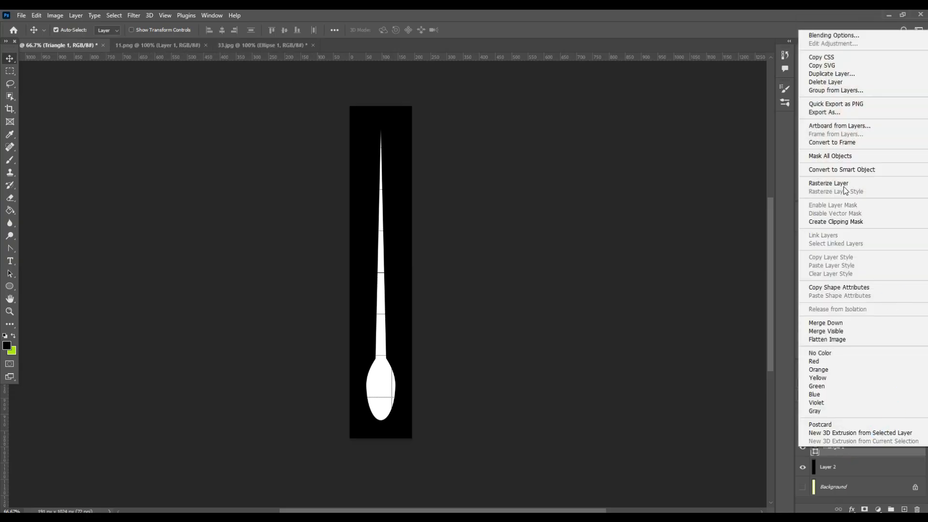
pyautogui.press('Escape')
pyautogui.keyDown('shift'); pyautogui.click(848, 433); pyautogui.keyUp('shift')
pyautogui.rightClick(849, 432)
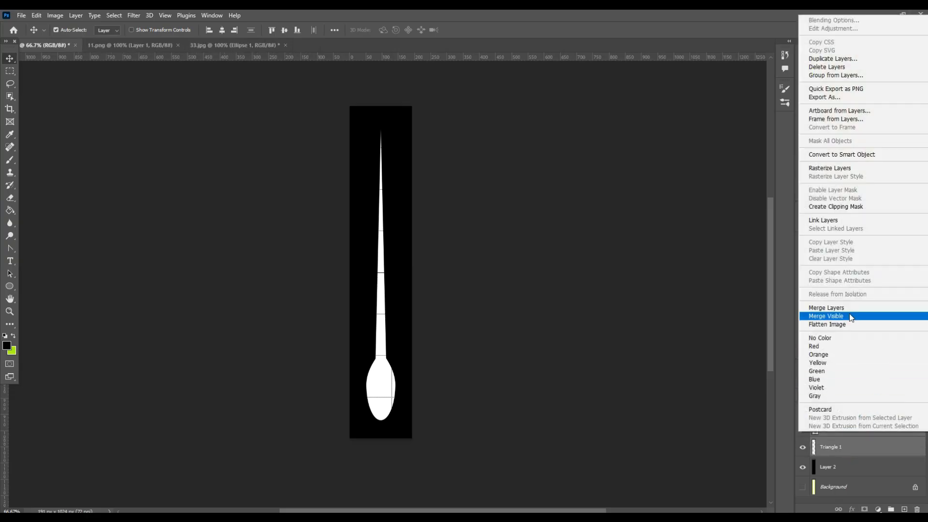
pyautogui.click(840, 308)
# Add a white Outer Glow to the merged beam shape with 100% opacity, 11% spread and 62 px size.
pyautogui.rightClick(835, 430)
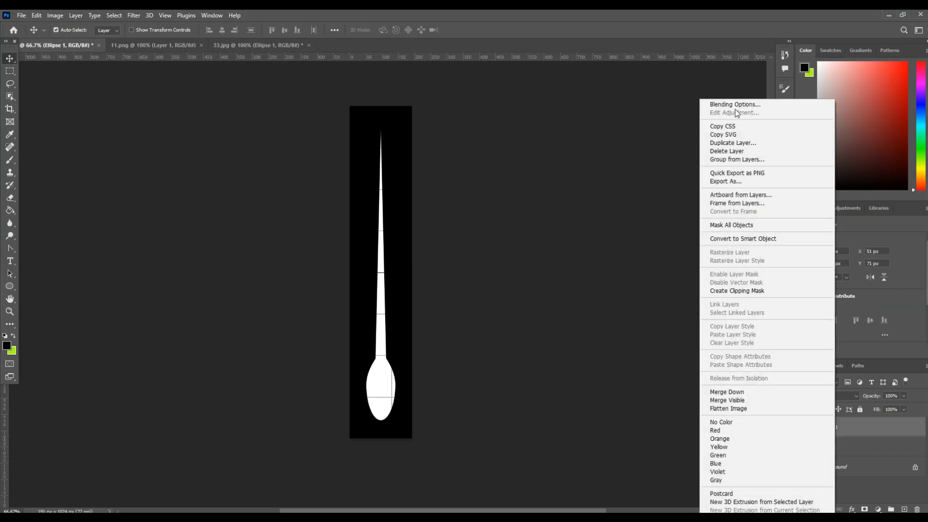
pyautogui.press('Escape')
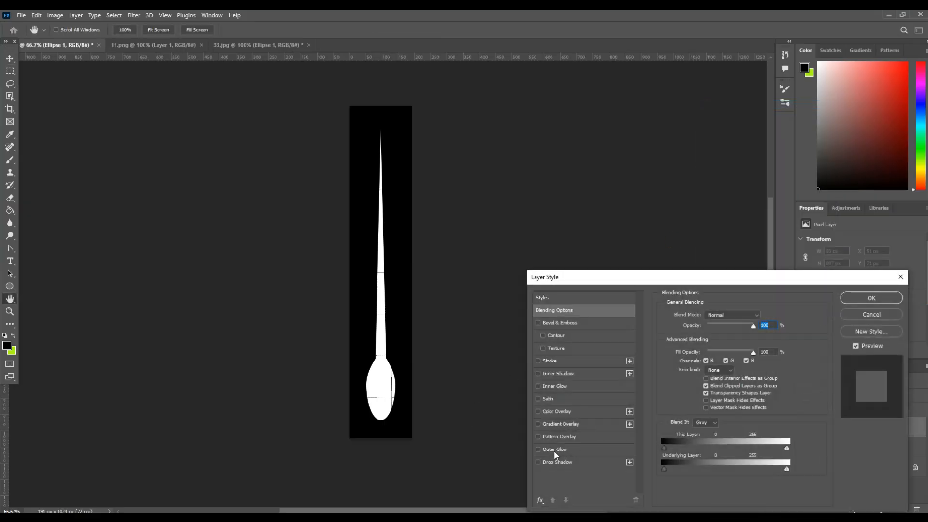
pyautogui.click(555, 452)
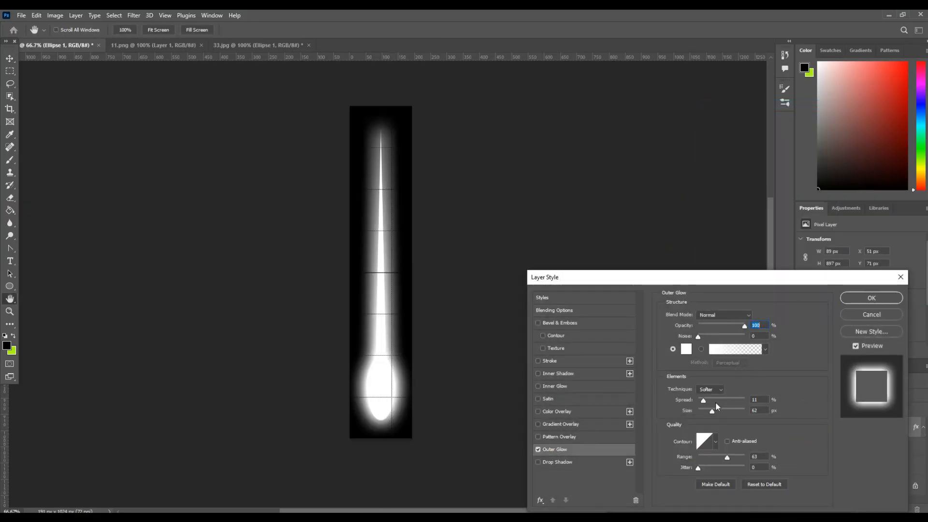
pyautogui.click(856, 298)
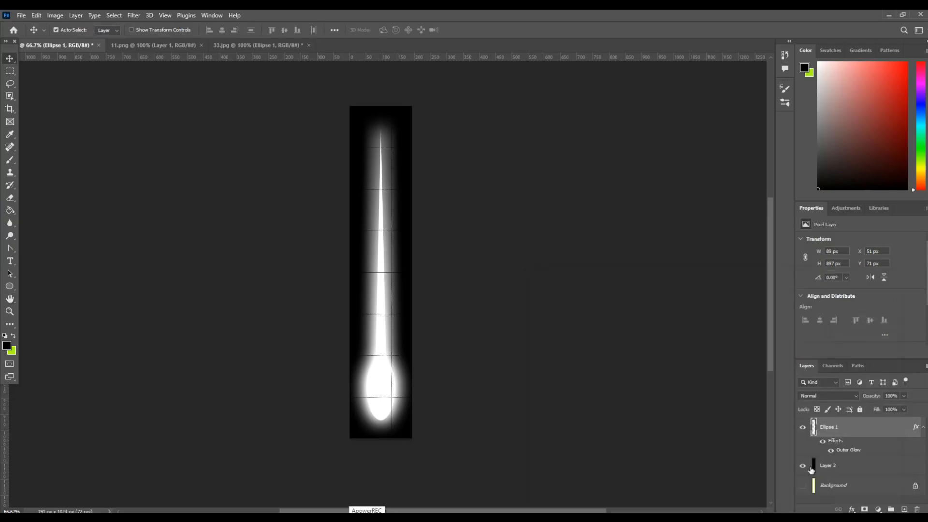
# Hide the black Layer 2 and quick-export the glowing beam layer as a PNG.
pyautogui.click(810, 467)
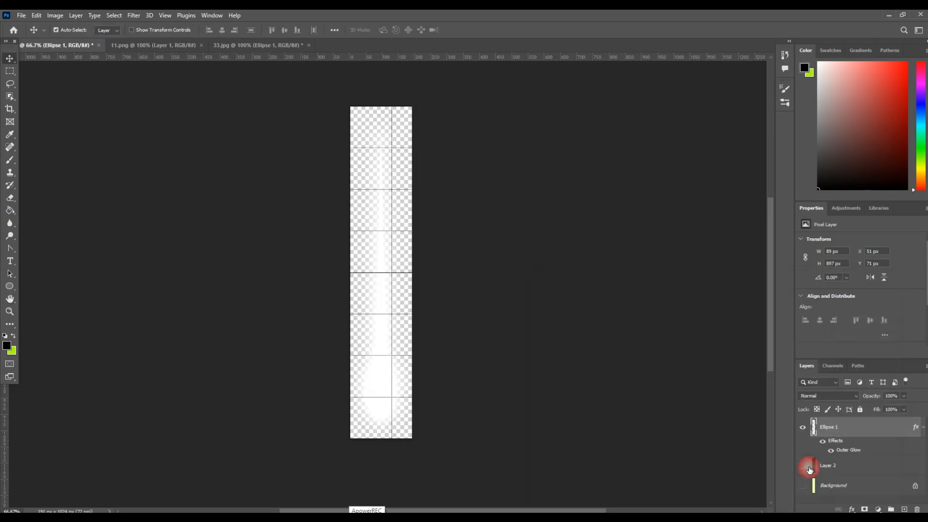
pyautogui.rightClick(849, 437)
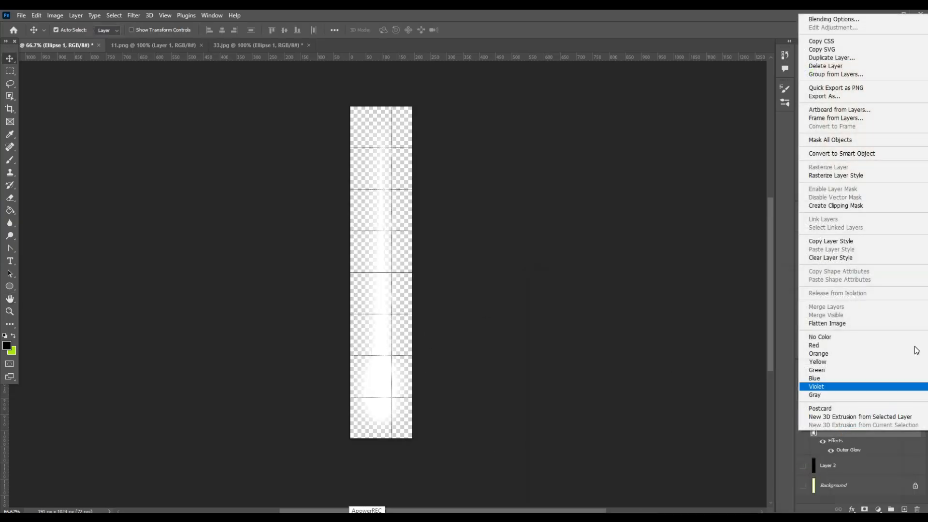
pyautogui.click(843, 89)
# Switch to the 11.png image and draw a black square about 106 × 106 px at the canvas centre.
pyautogui.click(142, 45)
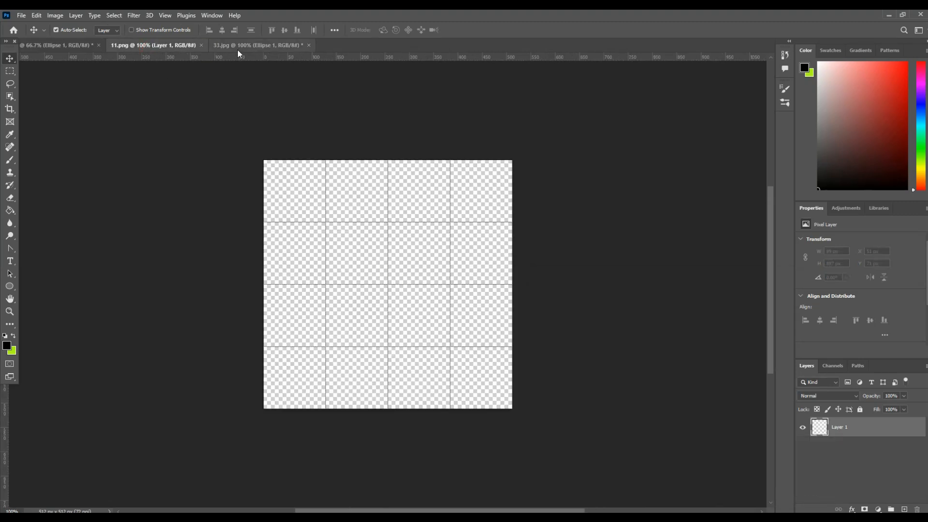
pyautogui.click(237, 49)
pyautogui.click(174, 46)
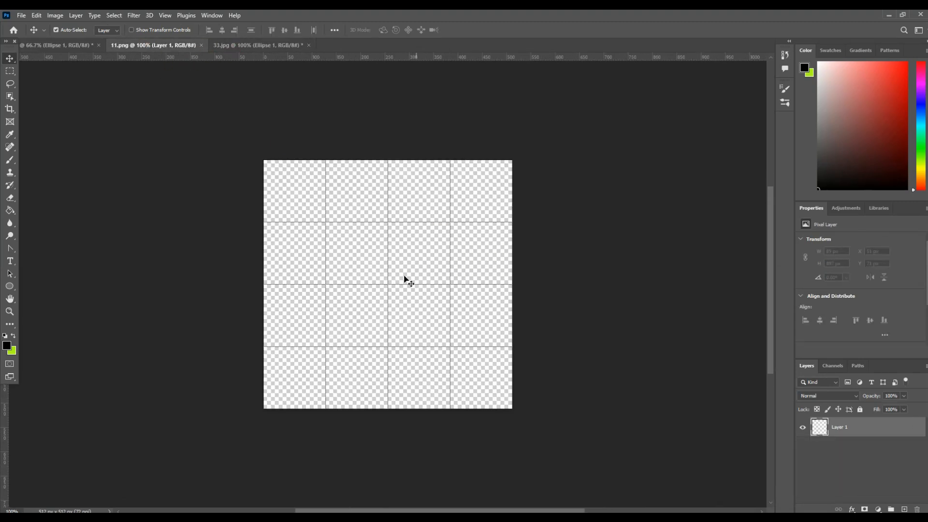
pyautogui.click(9, 286)
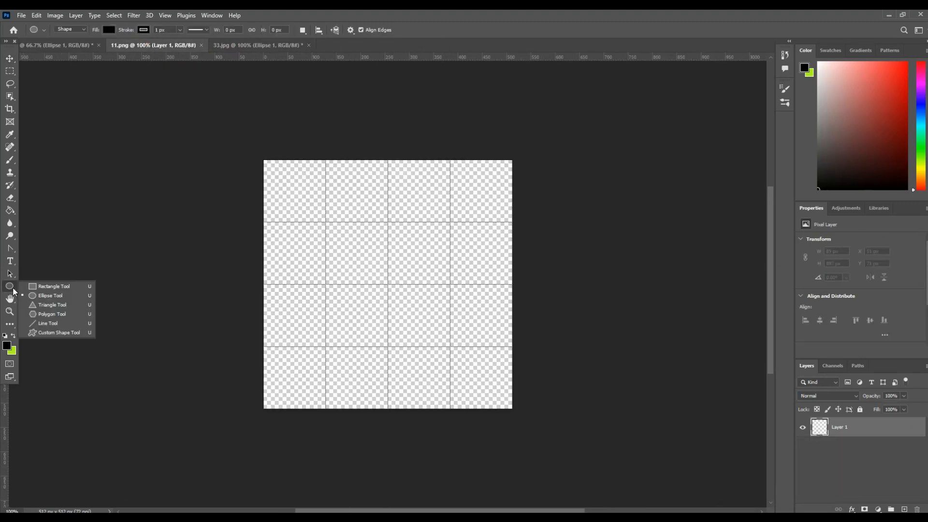
pyautogui.click(44, 287)
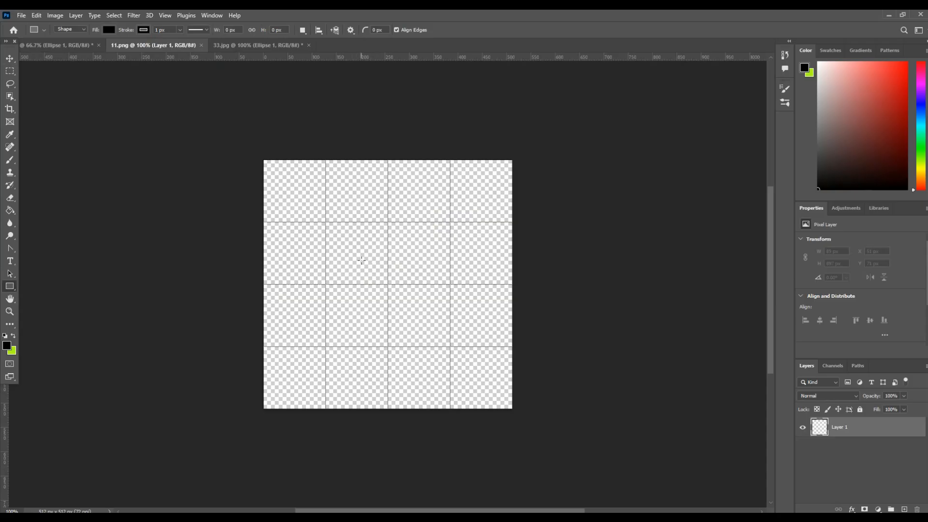
pyautogui.keyDown('shift'); pyautogui.moveTo(361, 258); pyautogui.dragTo(414, 320); pyautogui.keyUp('shift')
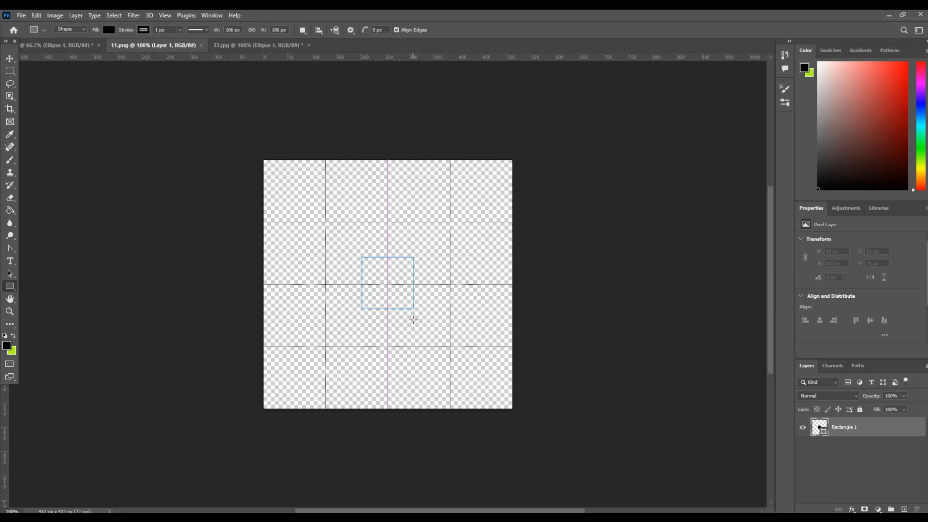
pyautogui.click(10, 58)
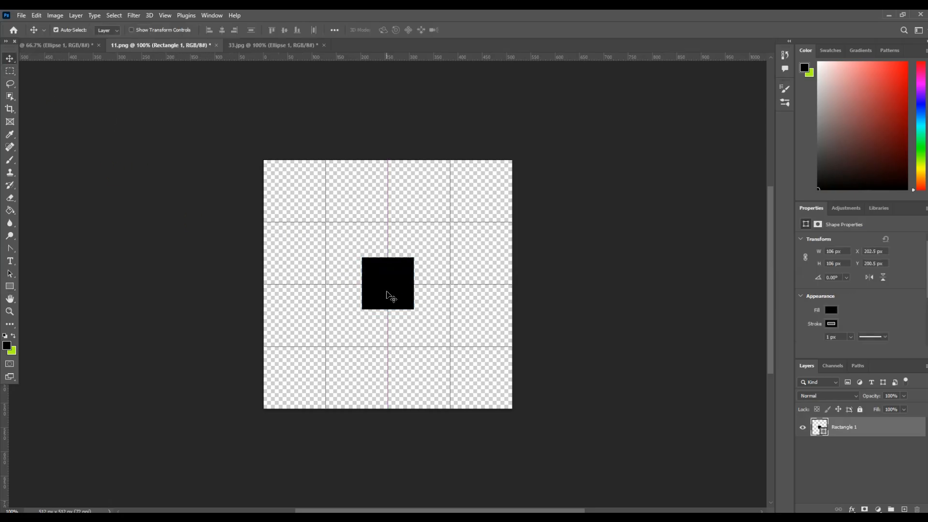
pyautogui.click(387, 297)
# Add a new layer and trace a closed four-pointed star path about 256 × 256 px around the square with the Curvature Pen.
pyautogui.click(905, 509)
pyautogui.click(10, 248)
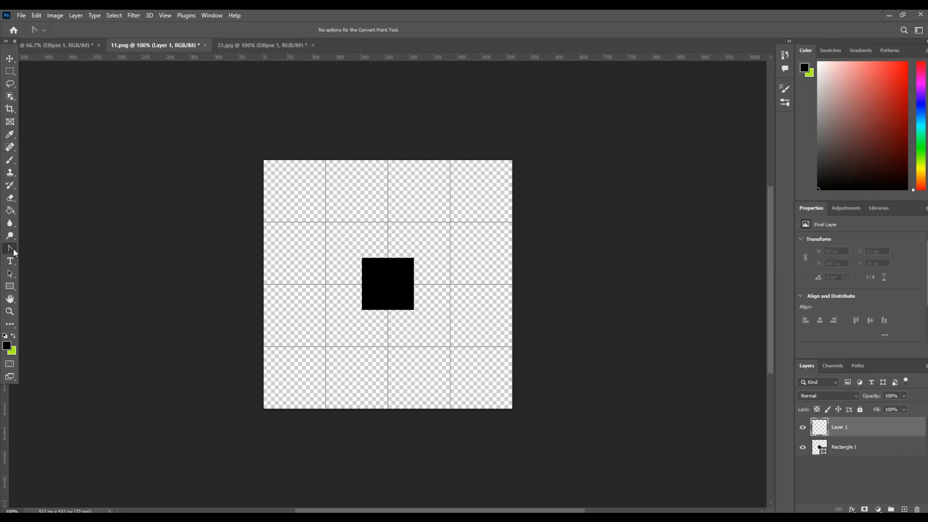
pyautogui.click(61, 268)
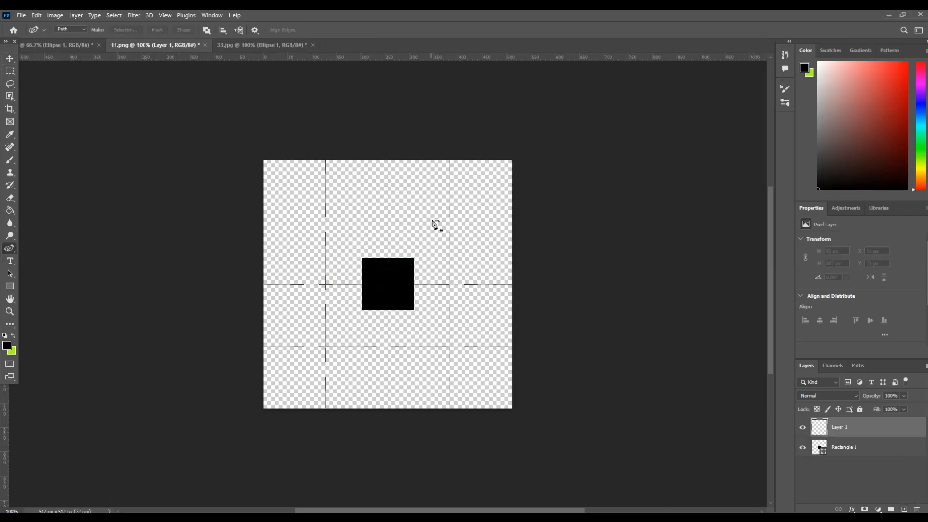
pyautogui.click(387, 222)
pyautogui.click(451, 284)
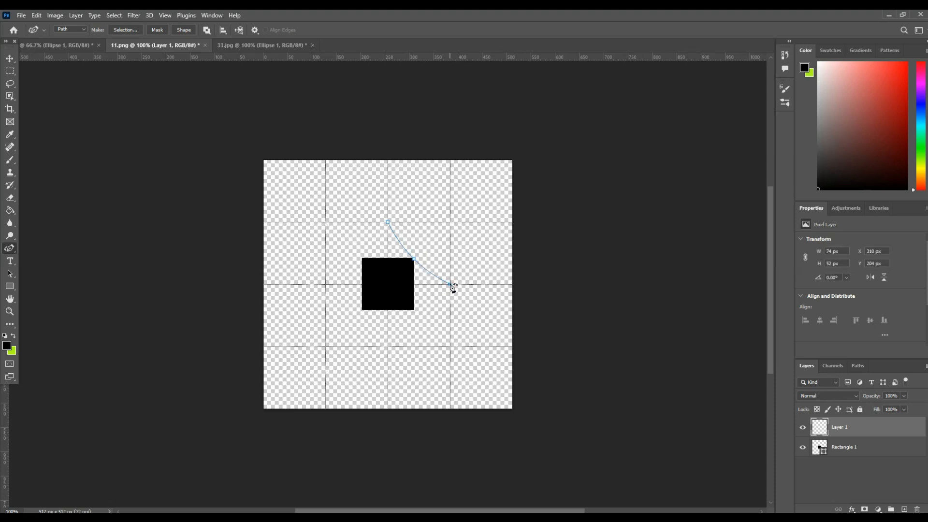
pyautogui.click(414, 308)
pyautogui.click(388, 346)
pyautogui.click(363, 309)
pyautogui.click(325, 285)
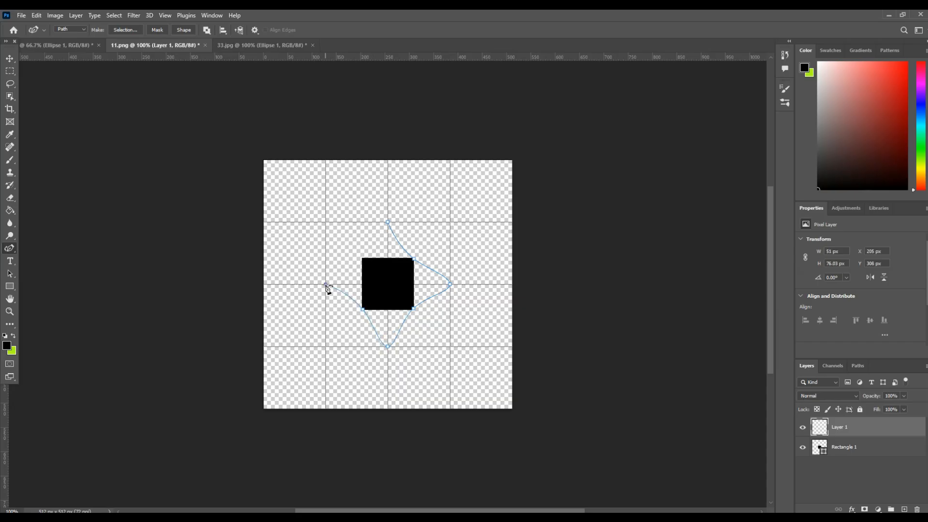
pyautogui.click(363, 258)
pyautogui.click(388, 222)
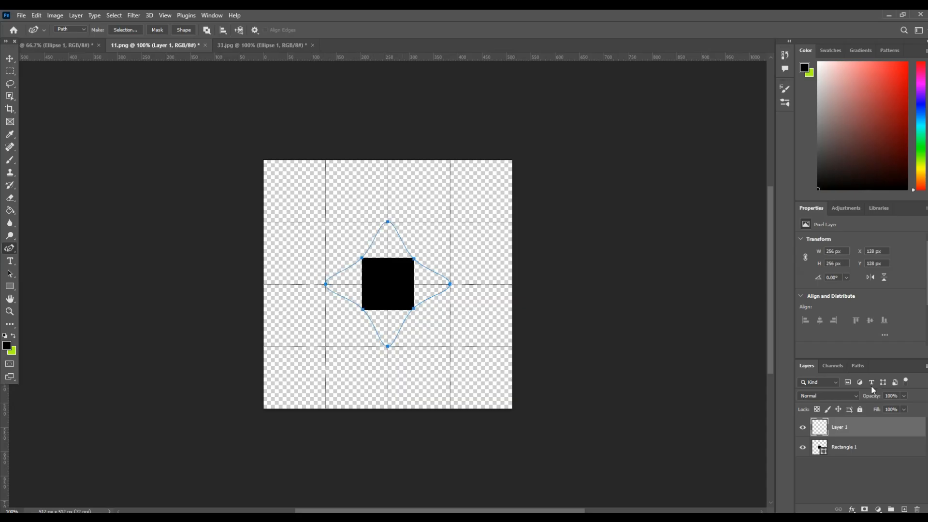
# Convert the four-pointed star path to a selection and fill it with white on Layer 1.
pyautogui.hotkey('ctrl', 'Return')
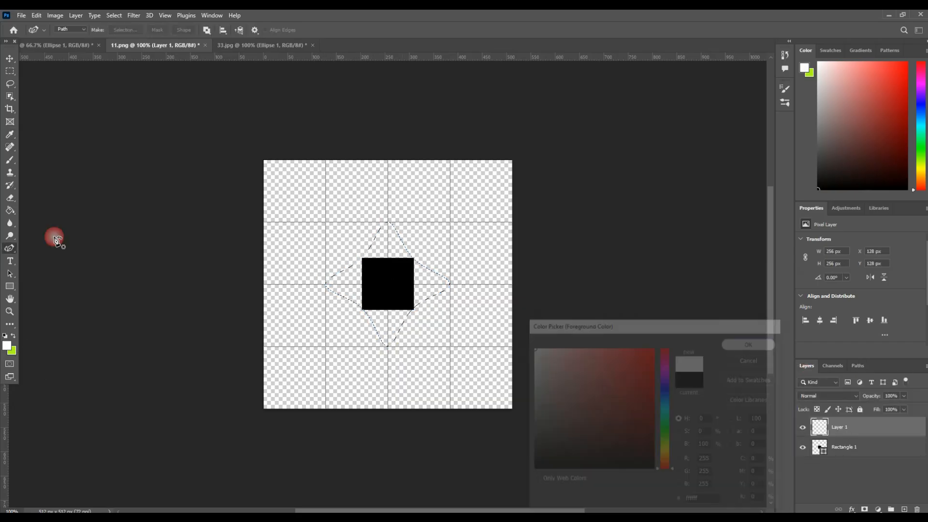
pyautogui.click(10, 210)
pyautogui.click(416, 264)
# Deselect the star area and delete the Rectangle 1 layer.
pyautogui.click(843, 447)
pyautogui.click(420, 268)
pyautogui.click(452, 201)
pyautogui.click(10, 59)
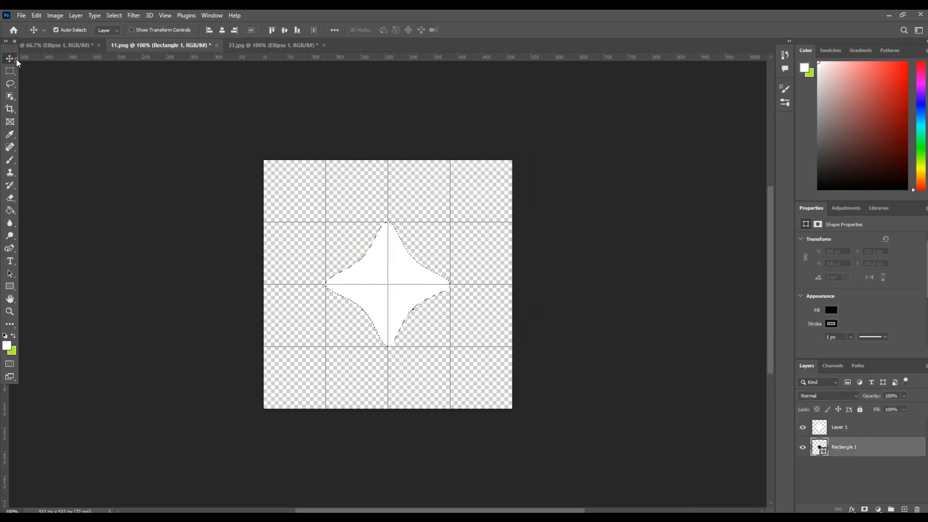
pyautogui.hotkey('ctrl', 'd')
pyautogui.press('Delete')
# Add a white Outer Glow to the star layer with 100% opacity and 18% spread, and hide the black Layer 2.
pyautogui.rightClick(835, 429)
pyautogui.click(735, 104)
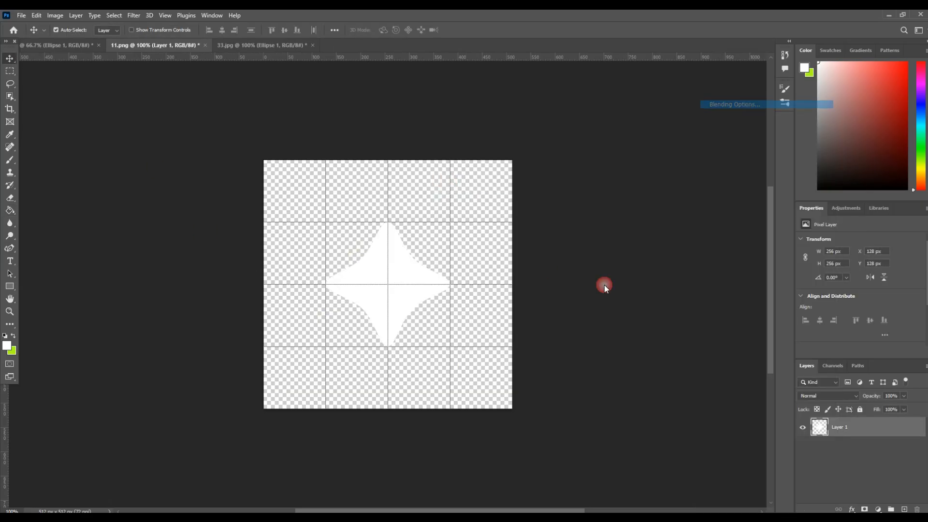
pyautogui.click(555, 449)
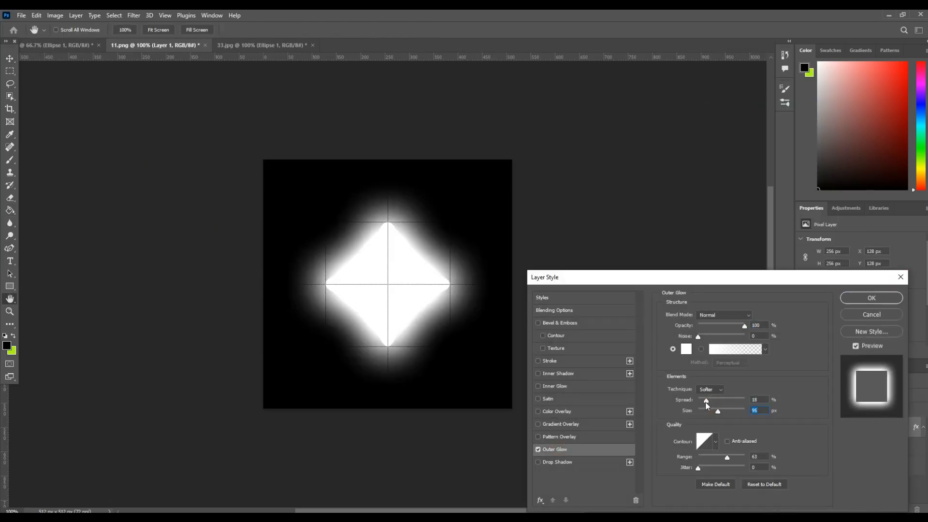
pyautogui.click(866, 298)
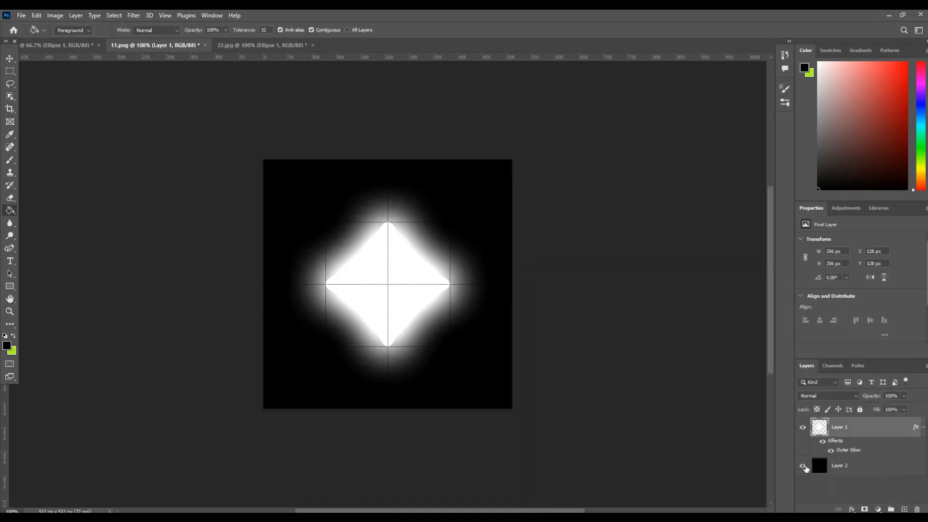
pyautogui.click(803, 467)
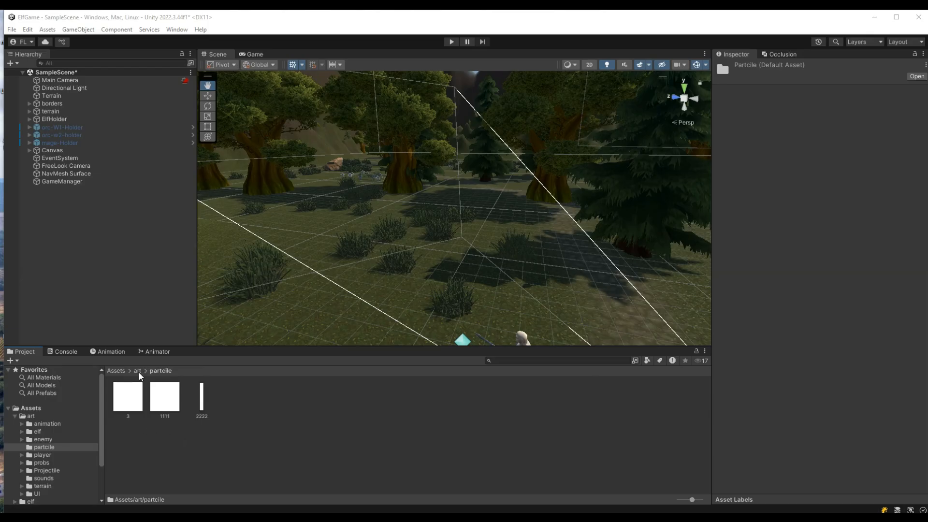
# Switch to Unity and rename the textures 1111 and 2222 in the partcile folder as 1 and 2.
pyautogui.click(175, 405)
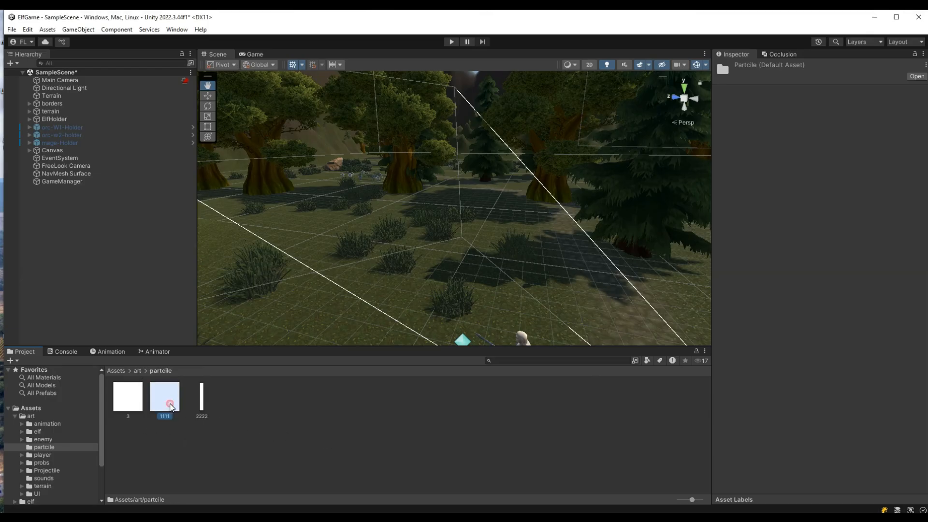
pyautogui.click(167, 415)
pyautogui.write('1')
pyautogui.click(204, 416)
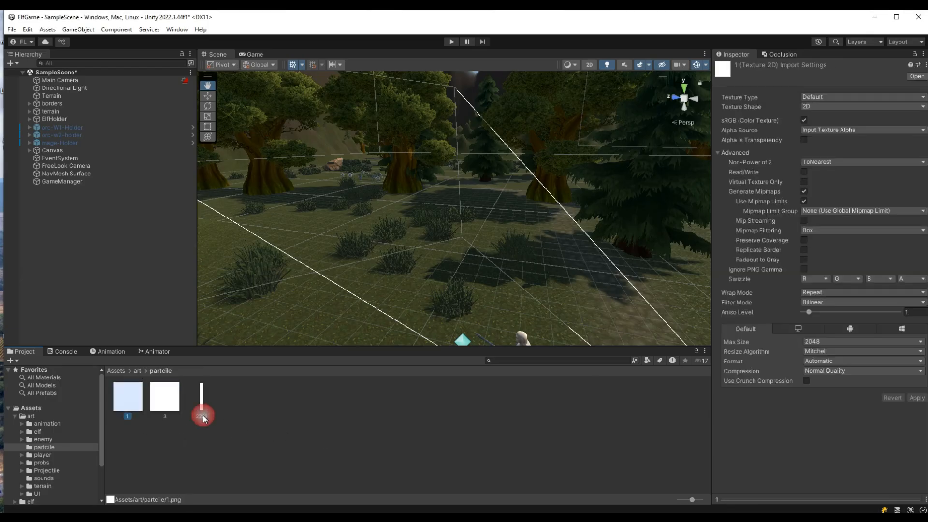
pyautogui.write('2')
pyautogui.click(274, 446)
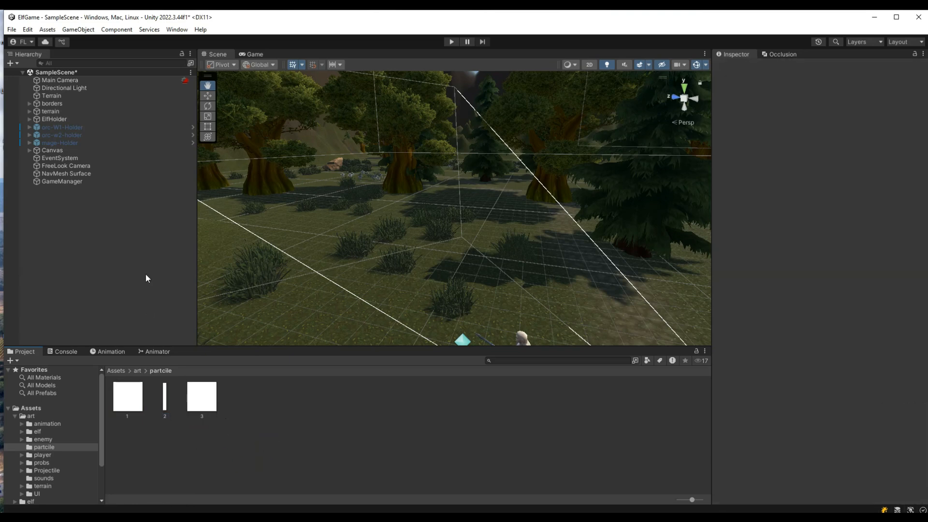
# Create a new material named 1 in the partcile folder.
pyautogui.rightClick(289, 418)
pyautogui.moveTo(428, 144)
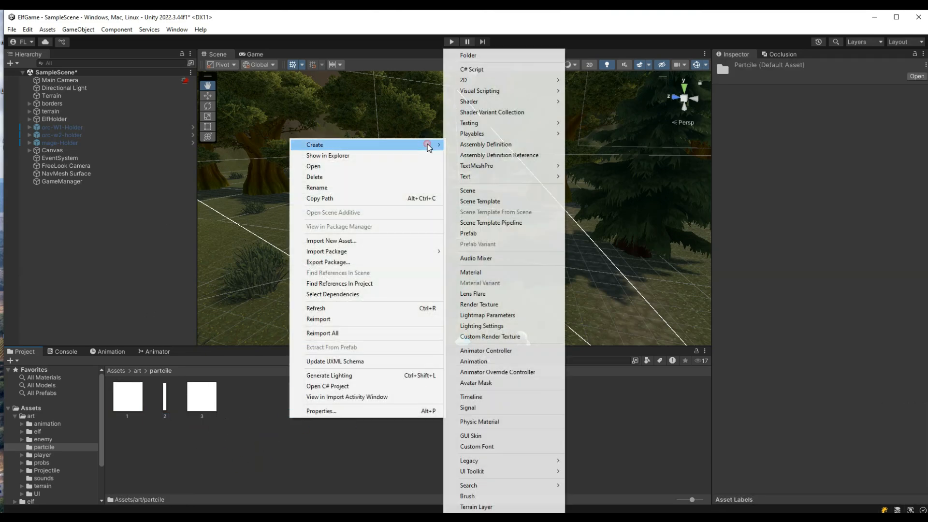
pyautogui.moveTo(510, 95)
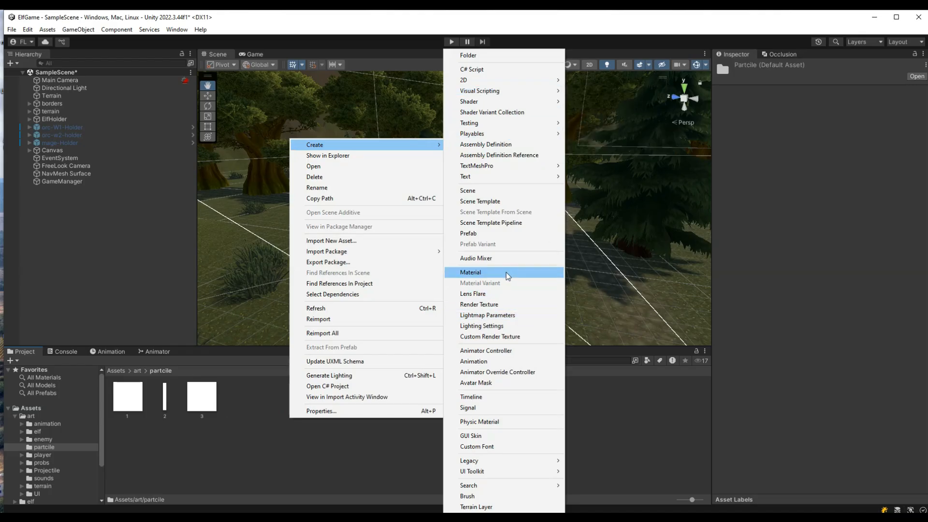
pyautogui.click(471, 272)
pyautogui.write('1')
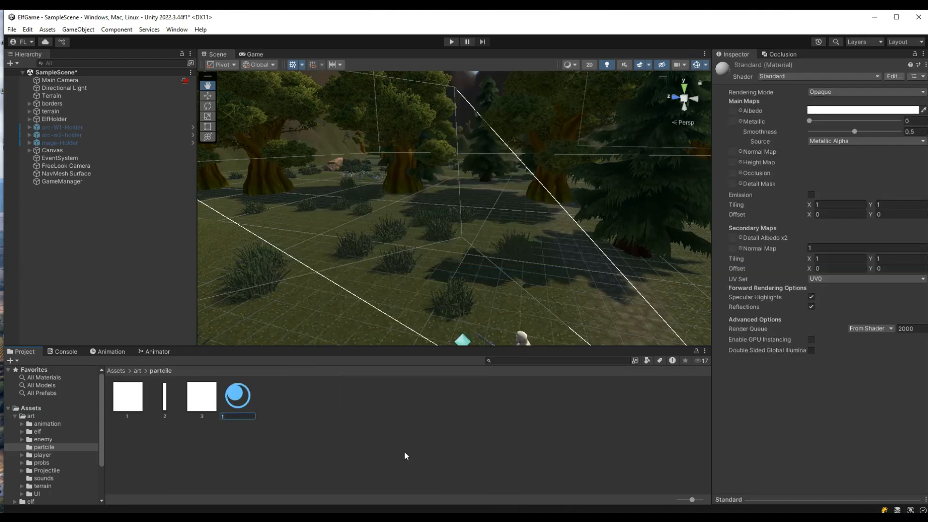
pyautogui.press('Return')
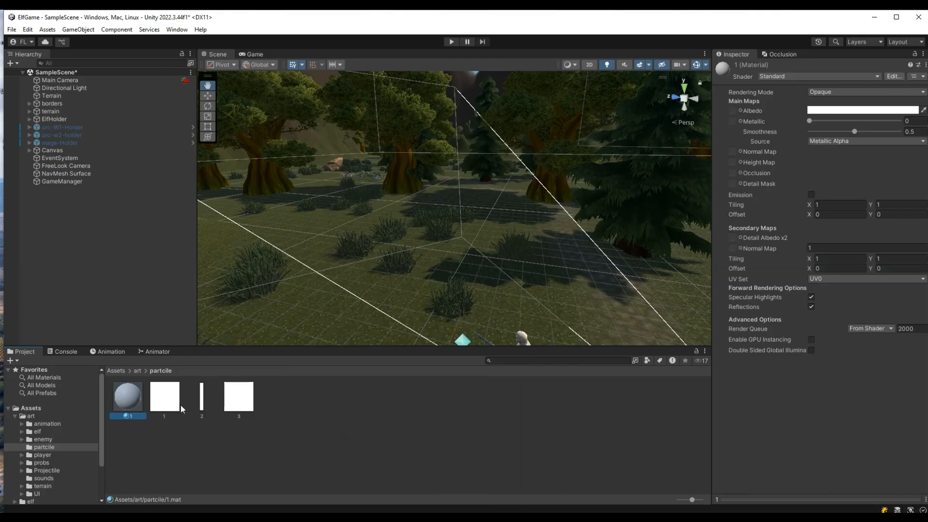
# Give material 1 the Legacy Shaders/Particles/Additive shader, a Transparent render queue and texture 1 as its particle texture.
pyautogui.click(176, 404)
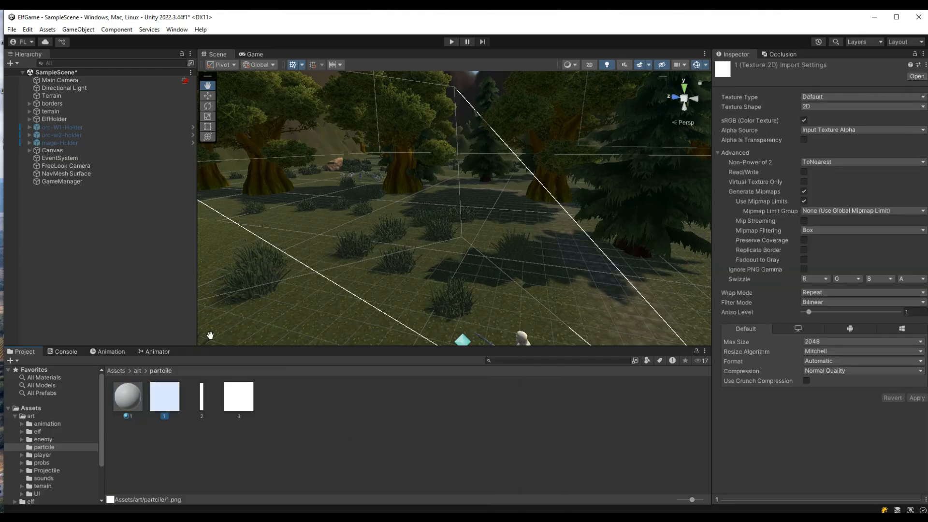
pyautogui.click(116, 409)
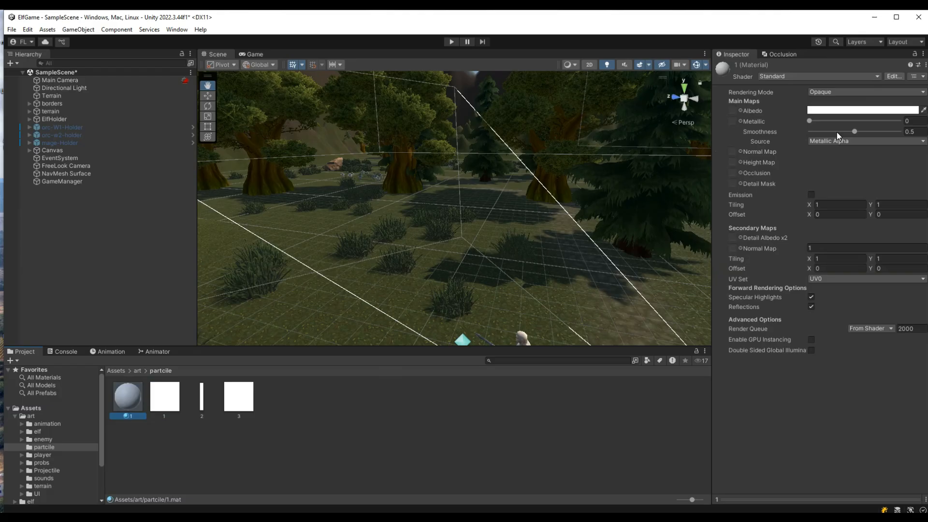
pyautogui.click(822, 77)
pyautogui.write('add')
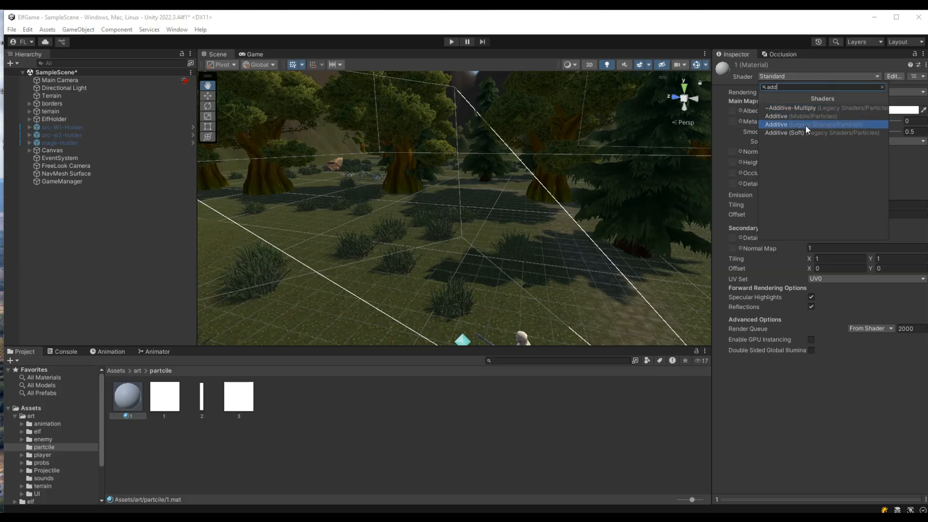
pyautogui.click(775, 126)
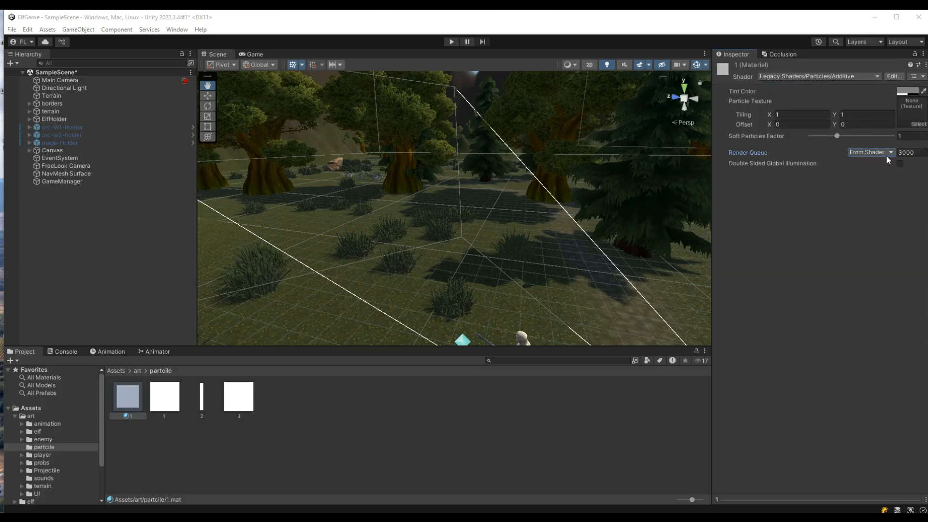
pyautogui.click(885, 153)
pyautogui.click(887, 197)
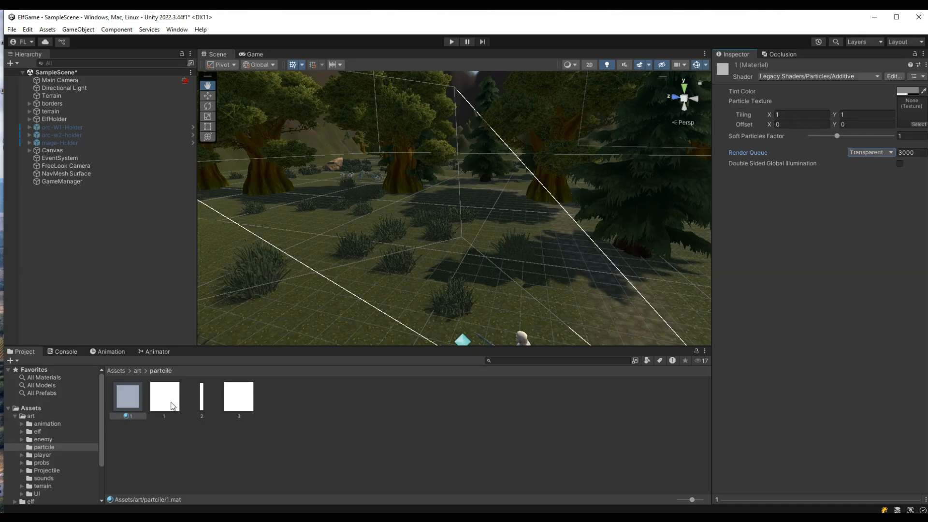
pyautogui.moveTo(173, 407); pyautogui.dragTo(912, 110)
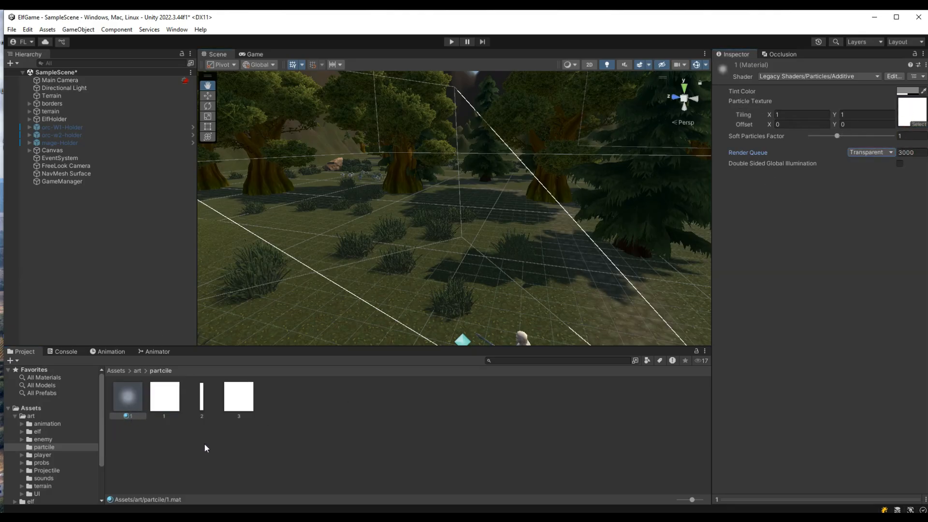
# Duplicate material 1, name the copy 2 and assign texture 2 as its particle texture.
pyautogui.hotkey('ctrl', 'd')
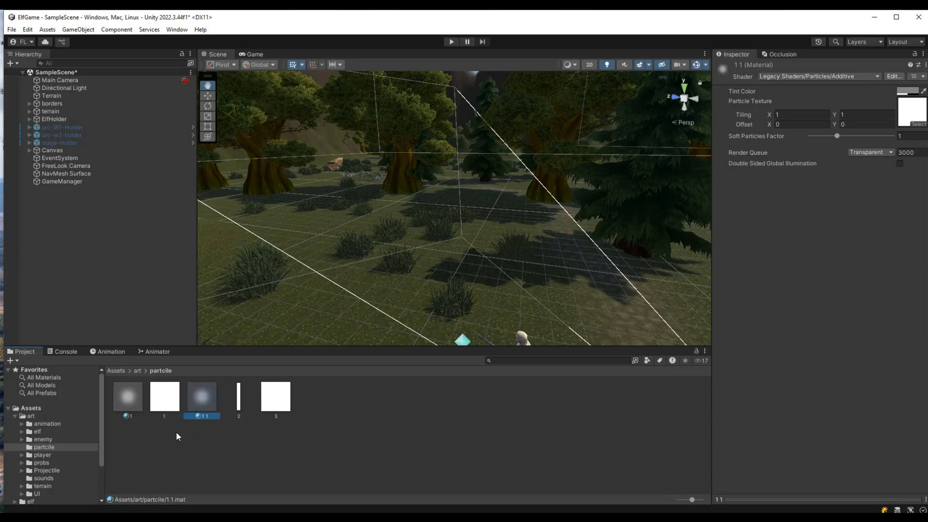
pyautogui.click(203, 416)
pyautogui.write('2')
pyautogui.click(222, 454)
pyautogui.moveTo(241, 406); pyautogui.dragTo(913, 112)
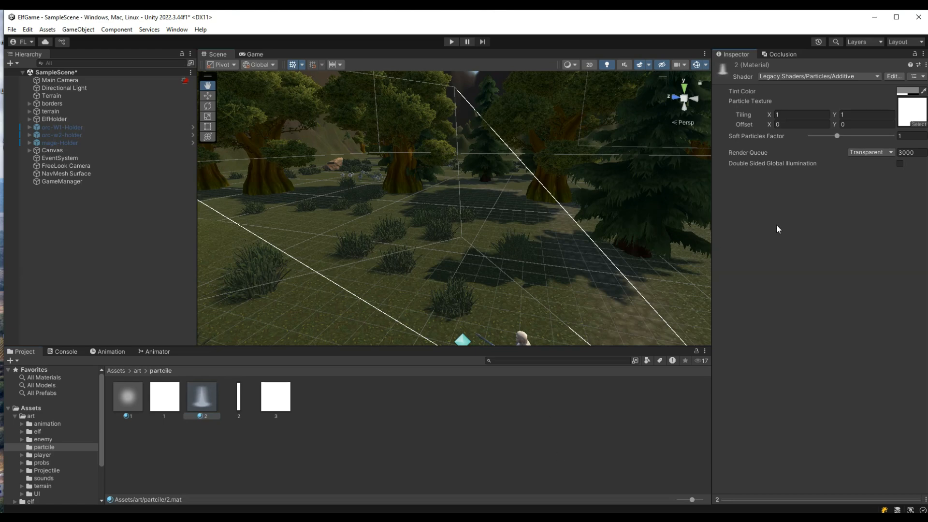
pyautogui.click(223, 446)
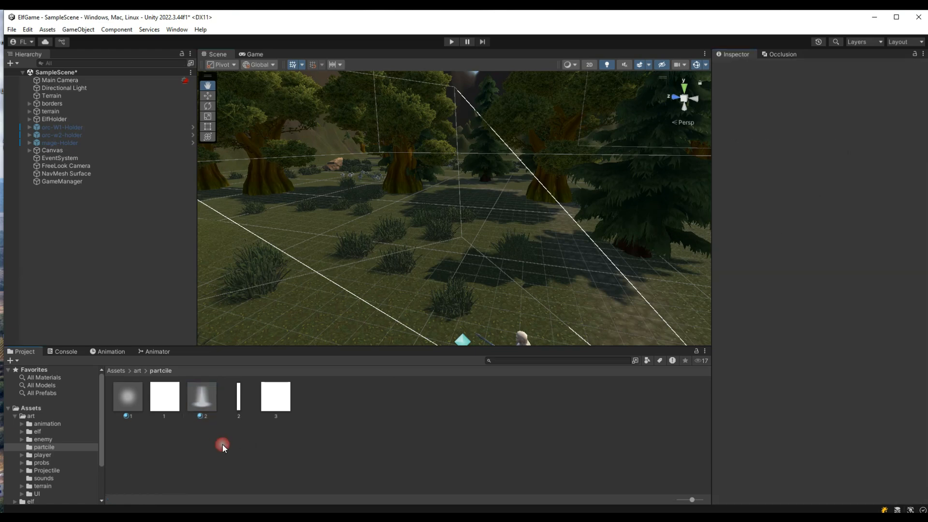
# Duplicate material 2, name the copy 3 and assign texture 3 as its particle texture.
pyautogui.click(202, 416)
pyautogui.hotkey('ctrl', 'd')
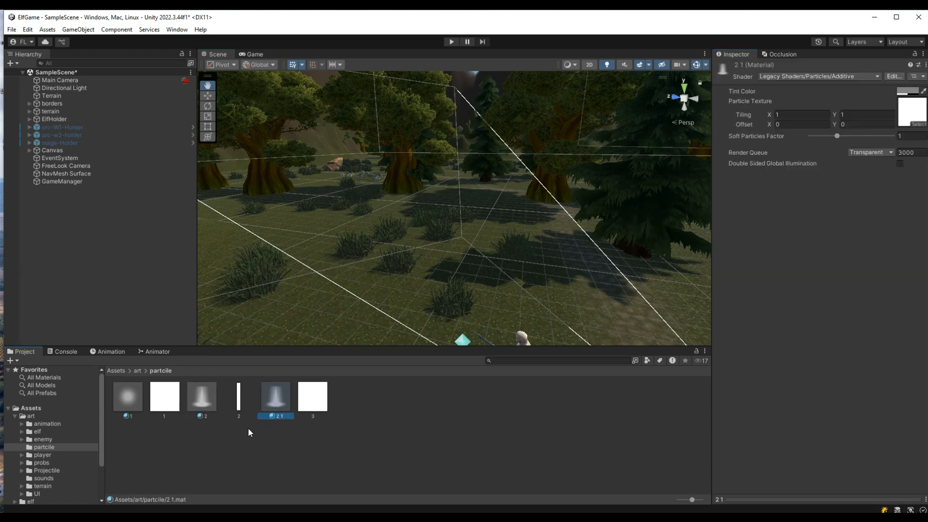
pyautogui.press('Return')
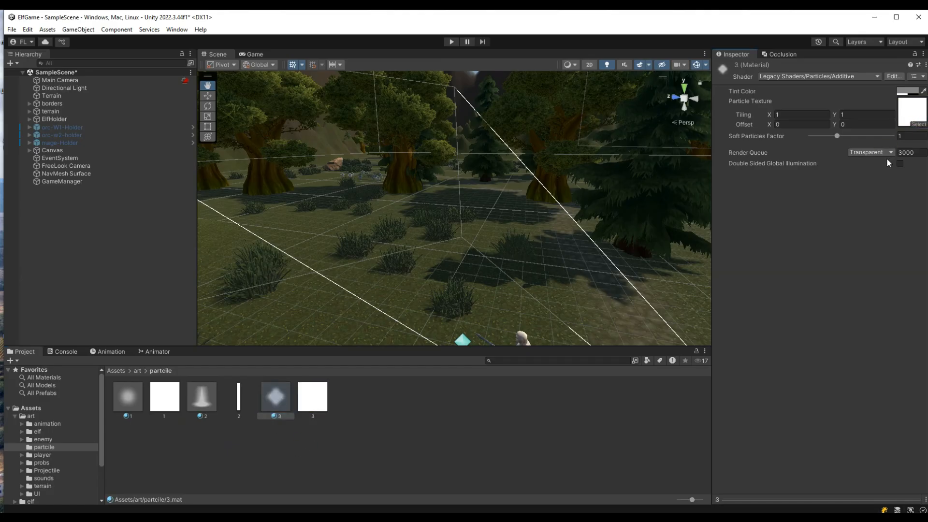
pyautogui.click(311, 435)
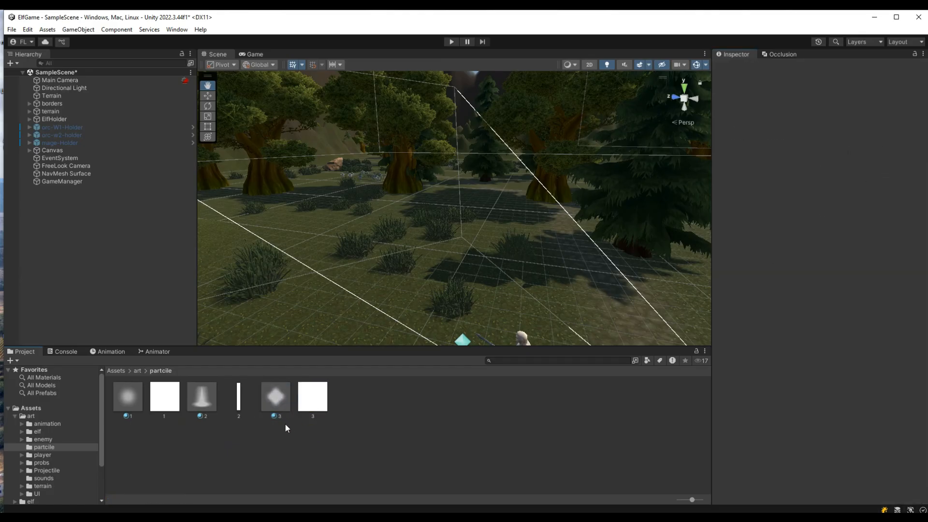
# Add a Particle System to the scene and name it ItemEffect.
pyautogui.rightClick(62, 217)
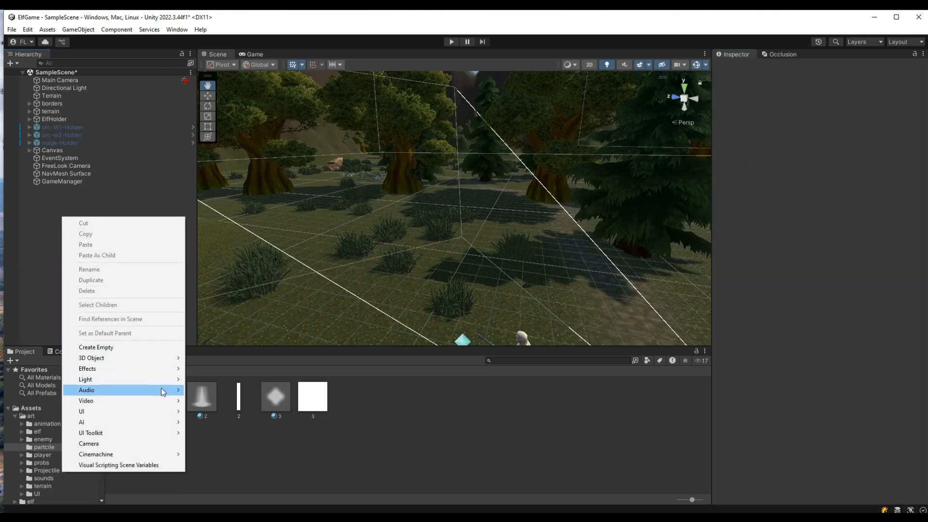
pyautogui.click(168, 370)
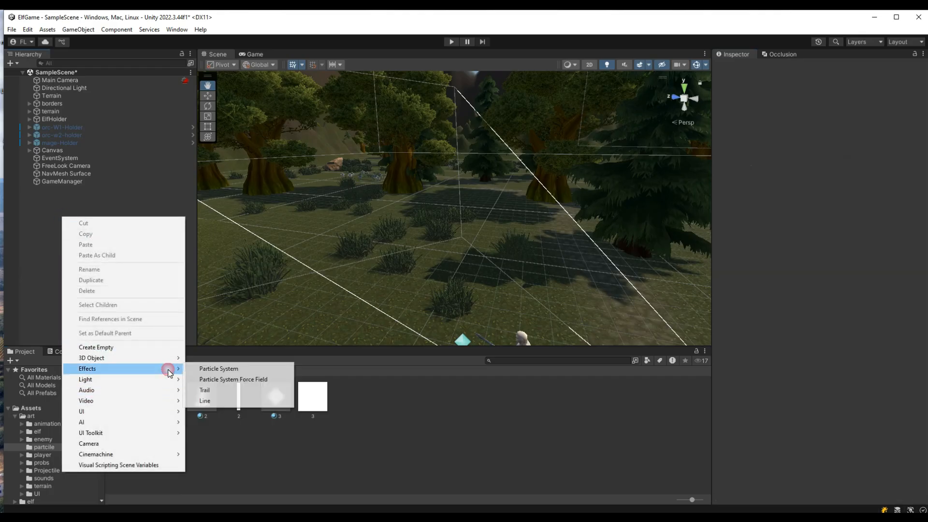
pyautogui.click(217, 369)
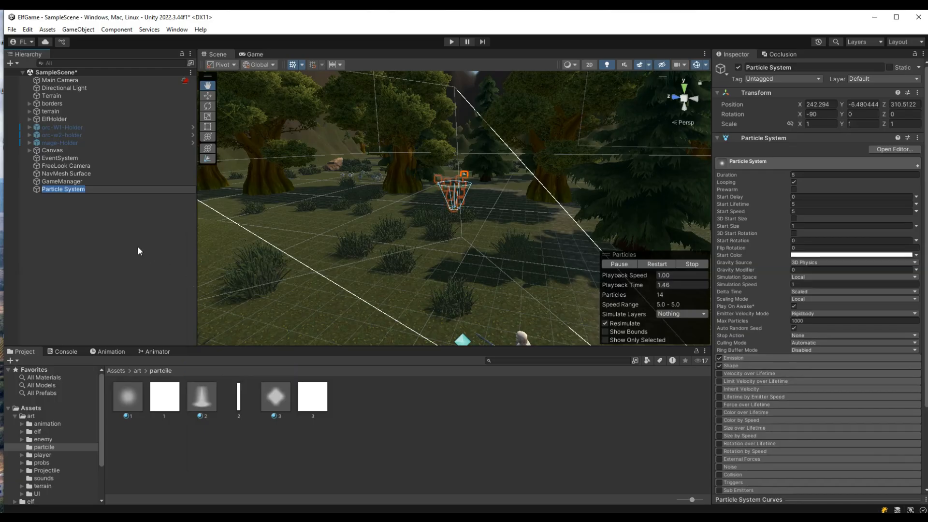
pyautogui.write('ft')
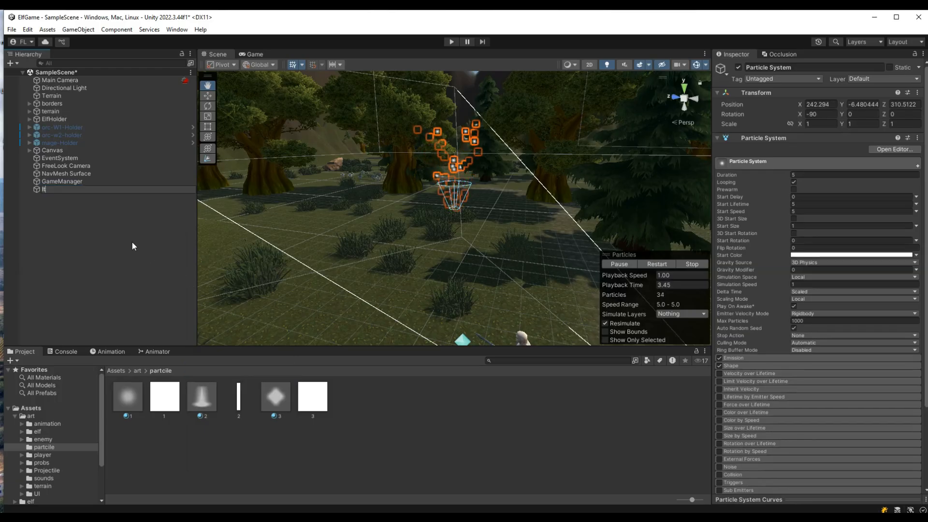
pyautogui.write('emEff')
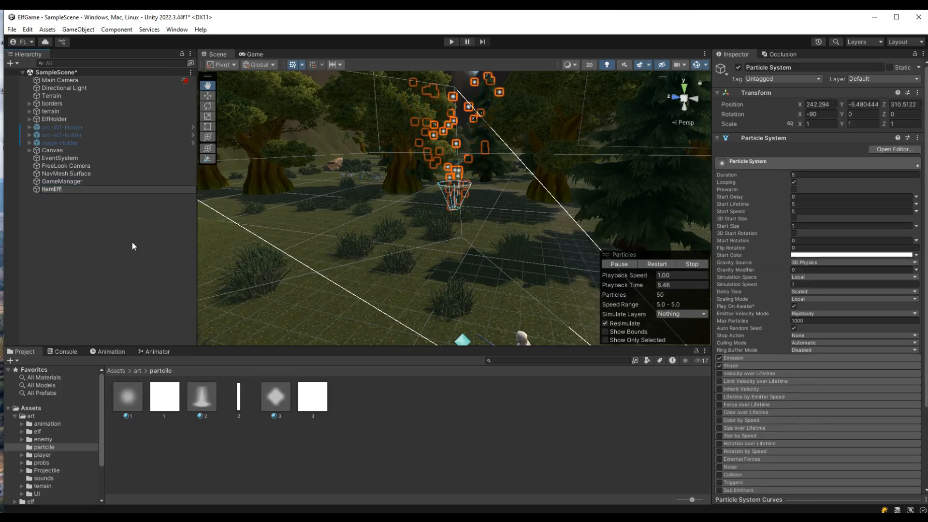
pyautogui.write('ect')
pyautogui.press('Return')
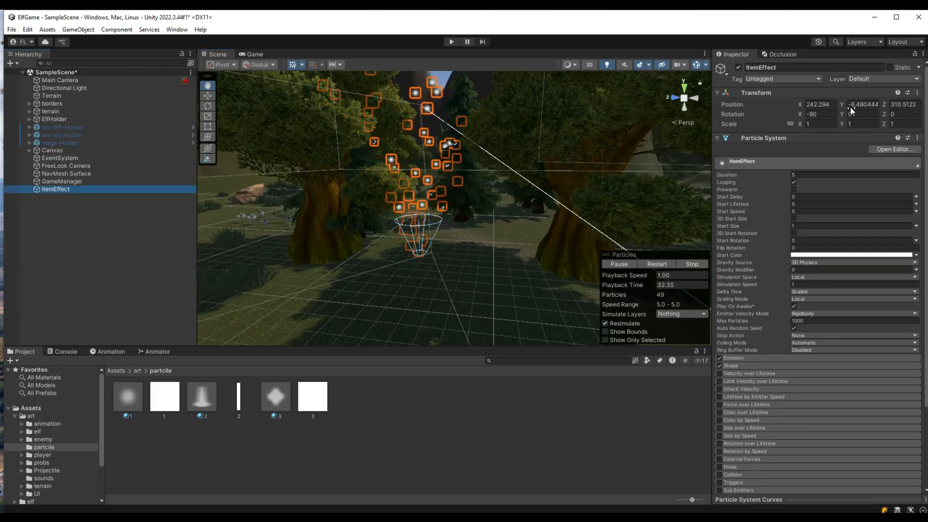
# Set ItemEffect's Y position to 0, move it to about X 224.01, Z 304.23, and frame it in the scene.
pyautogui.click(859, 104)
pyautogui.write('0')
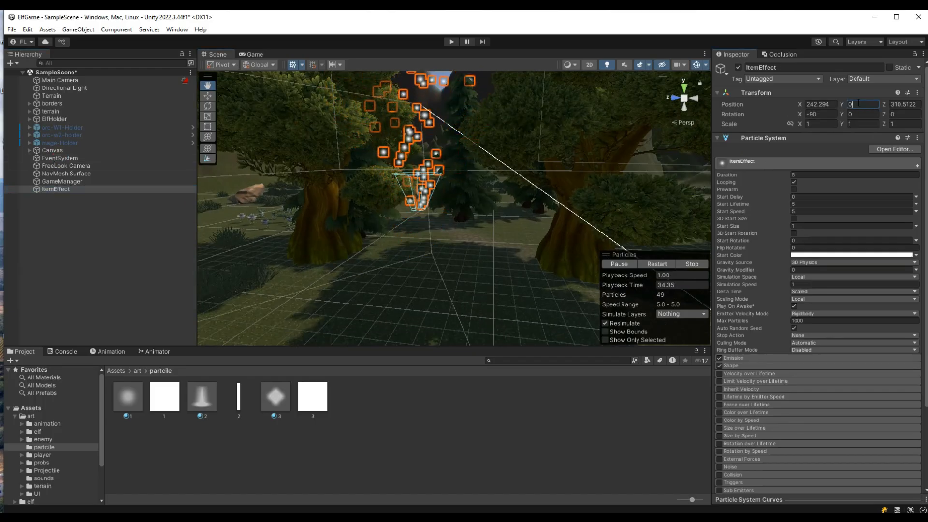
pyautogui.click(208, 96)
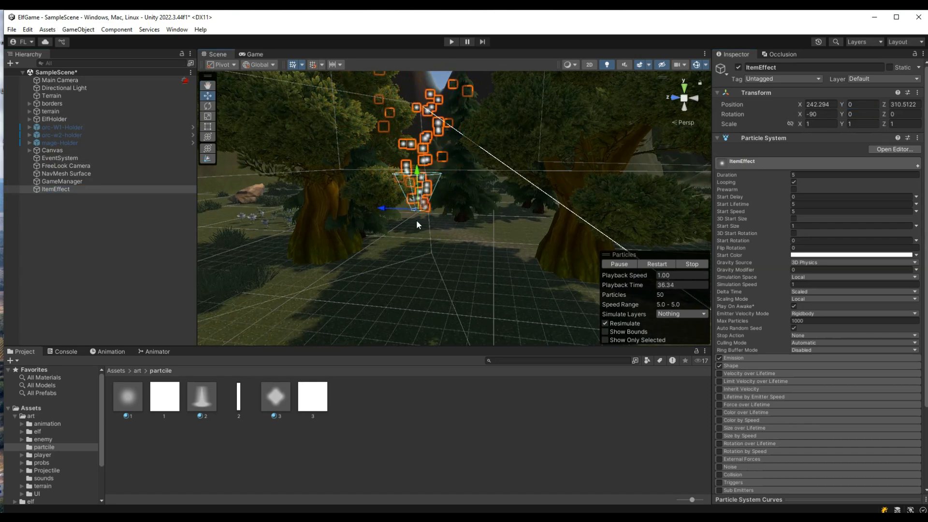
pyautogui.moveTo(419, 215); pyautogui.dragTo(277, 248)
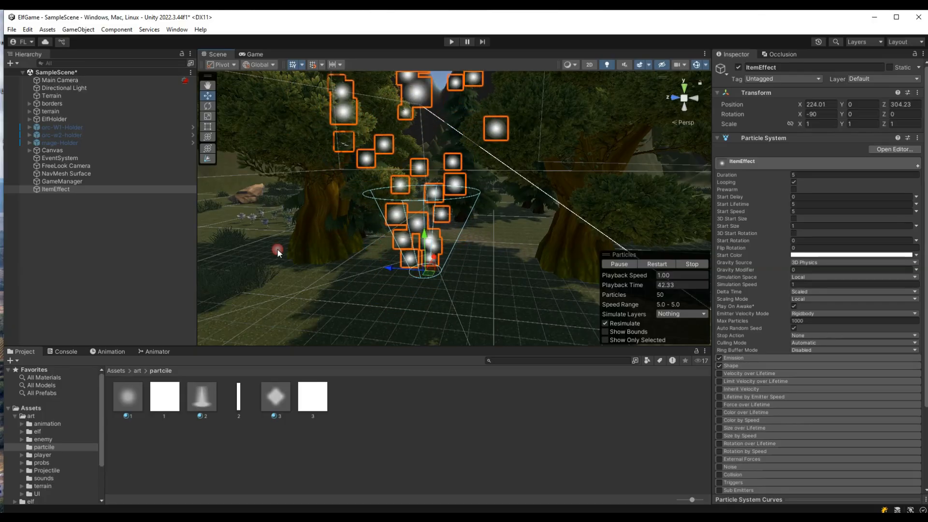
pyautogui.doubleClick(59, 191)
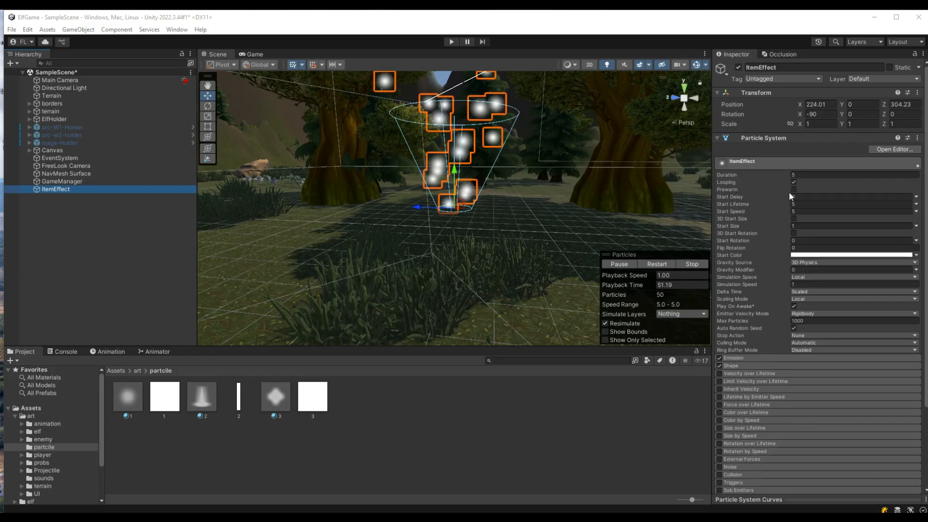
# Set ItemEffect's start lifetime to 1 and its start speed to 0.
pyautogui.click(807, 204)
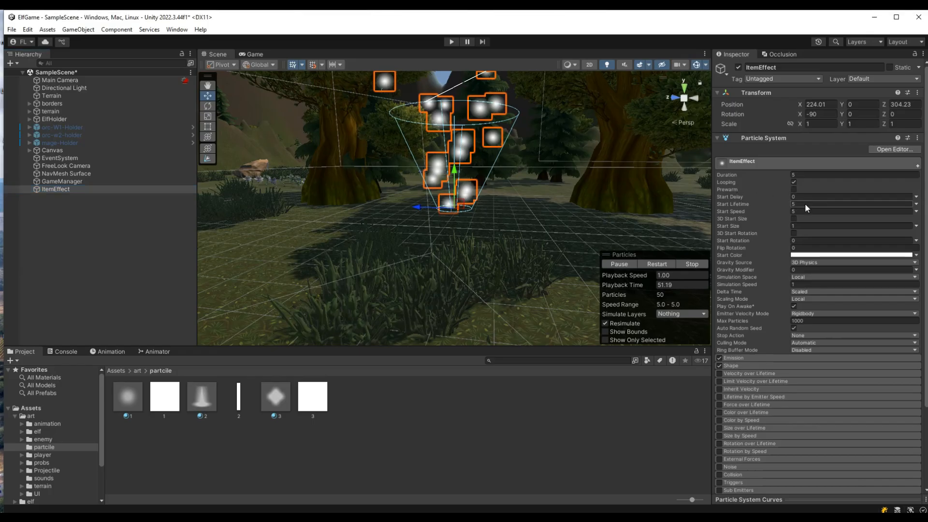
pyautogui.write('1')
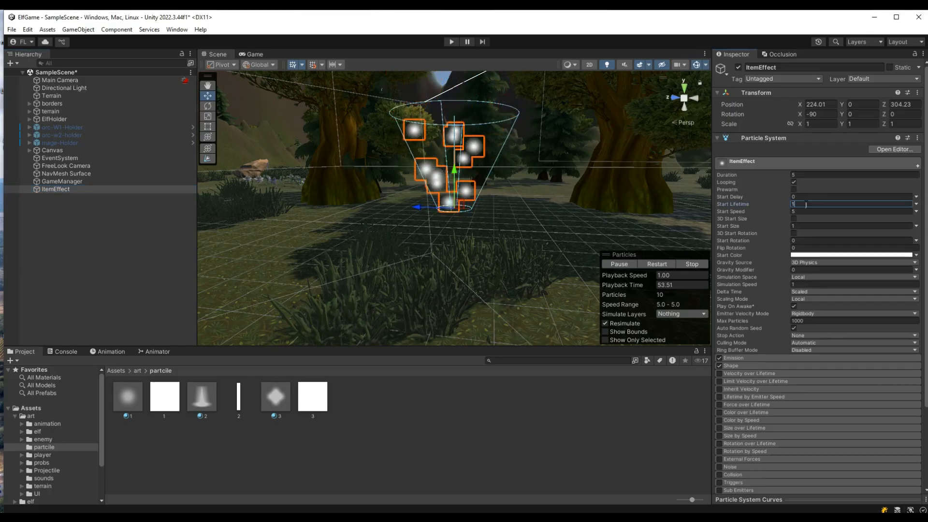
pyautogui.click(807, 211)
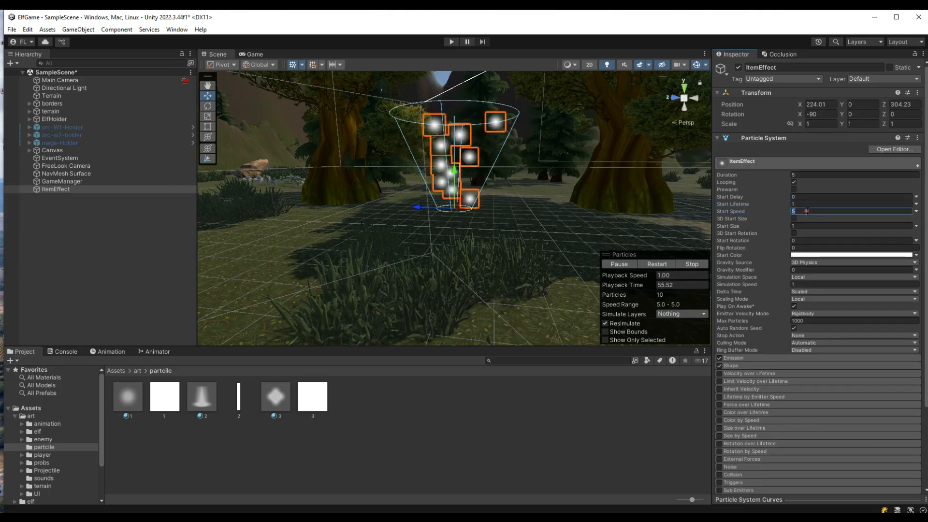
pyautogui.write('0')
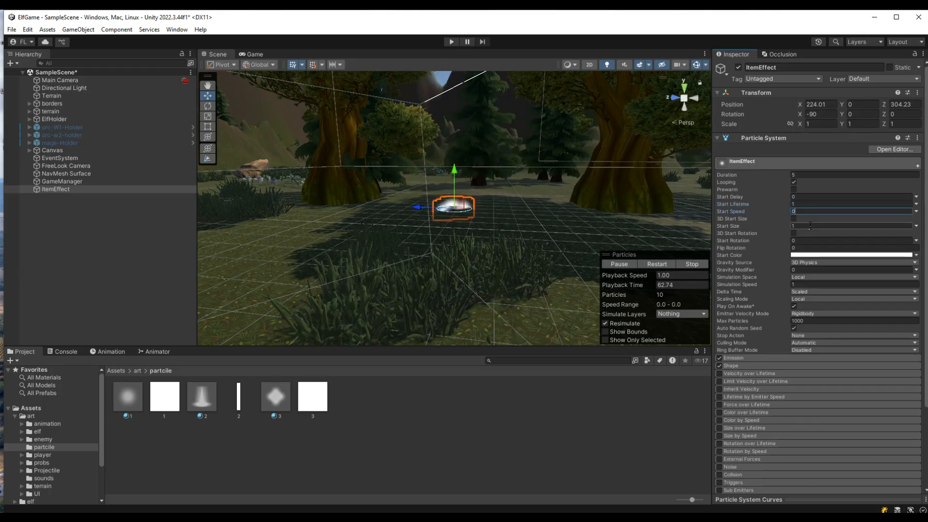
pyautogui.click(810, 226)
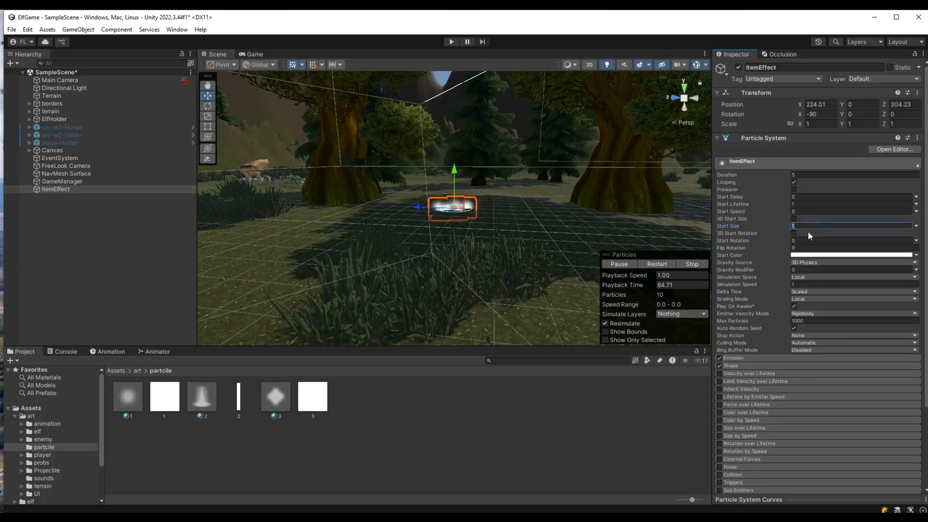
# Set the particles' start color to bright green, hex 1BFF00.
pyautogui.click(815, 256)
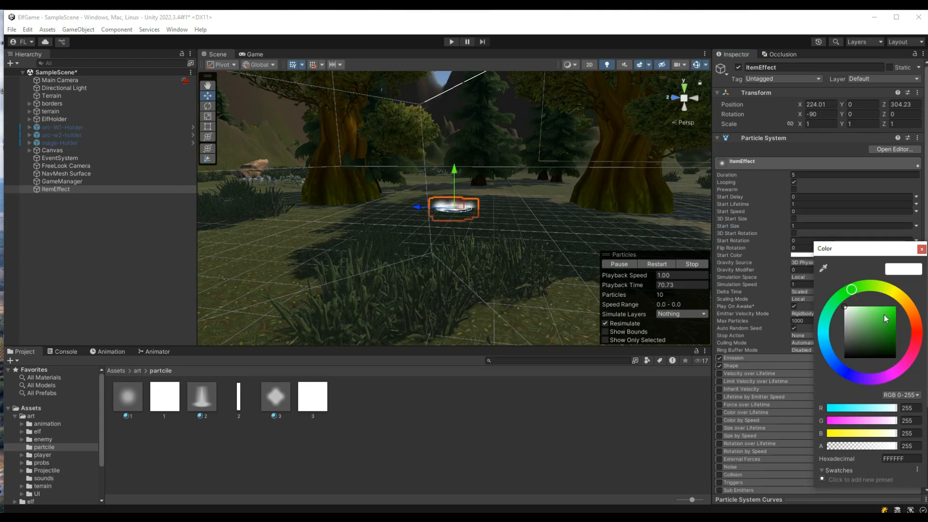
pyautogui.moveTo(886, 318); pyautogui.dragTo(896, 307)
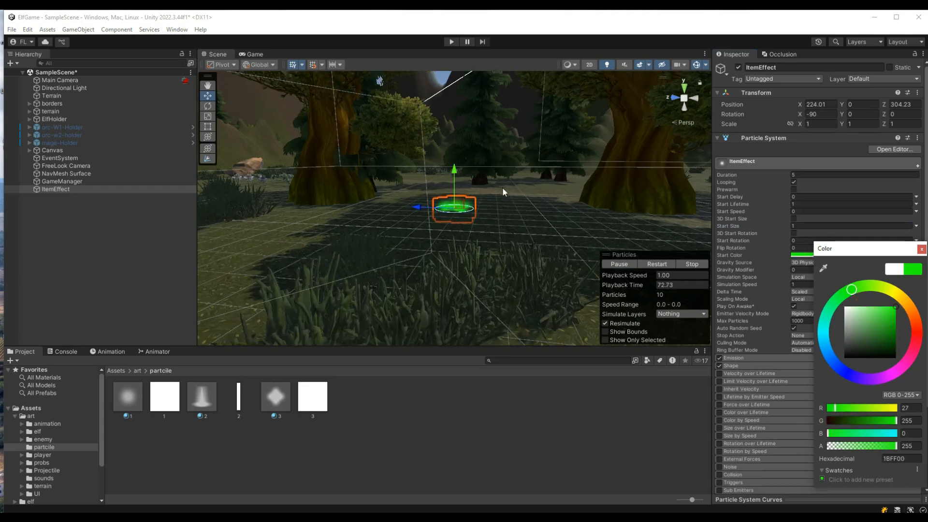
pyautogui.scroll(2, 503, 192)
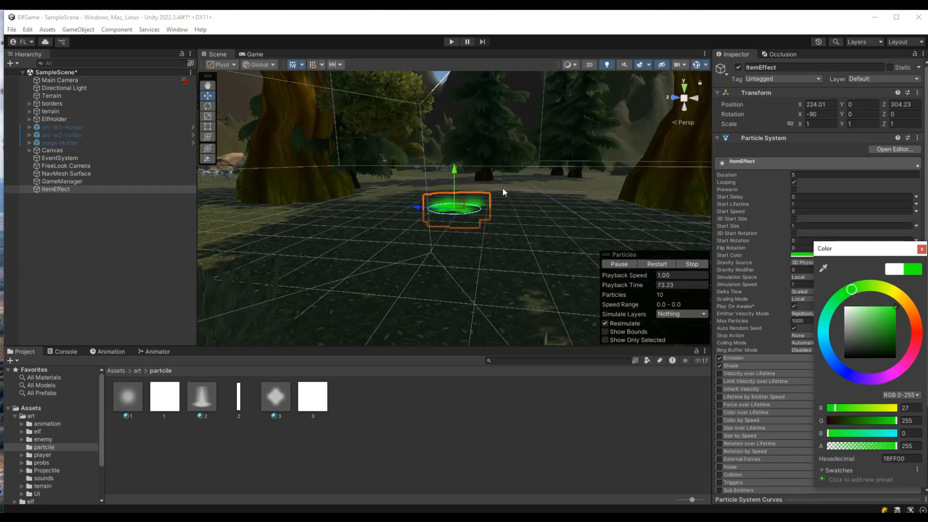
pyautogui.click(922, 249)
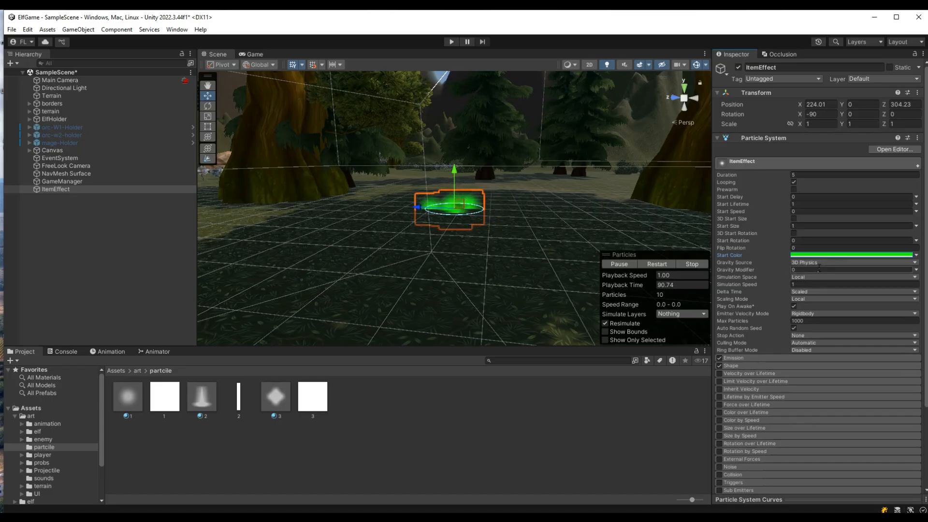
# Set ItemEffect's scaling mode to Hierarchy and culling mode to Pause and Catch-up, keeping delta time Scaled and ring buffer mode Disabled.
pyautogui.click(811, 291)
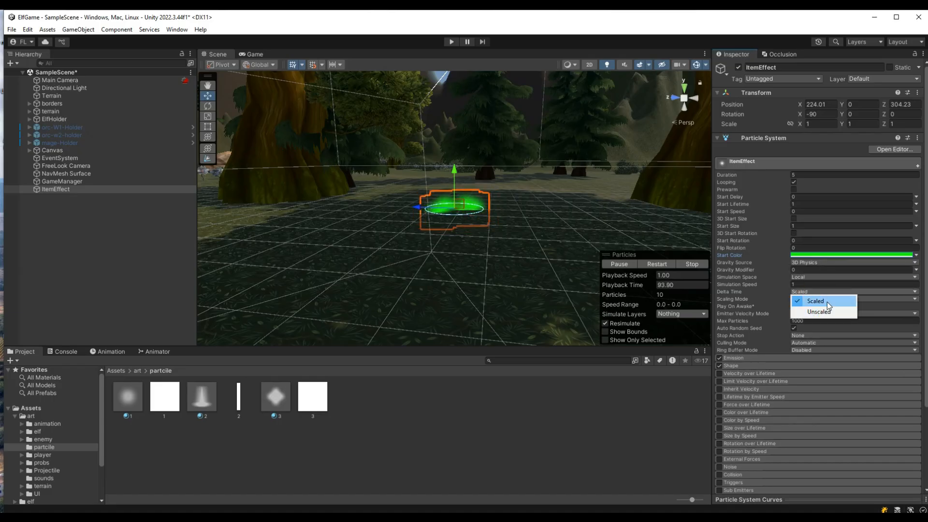
pyautogui.click(828, 301)
pyautogui.click(798, 299)
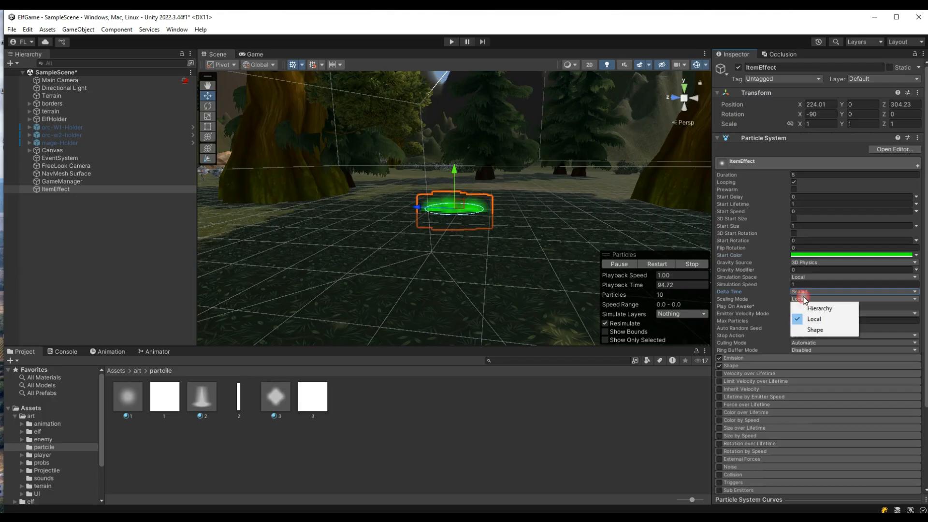
pyautogui.click(830, 310)
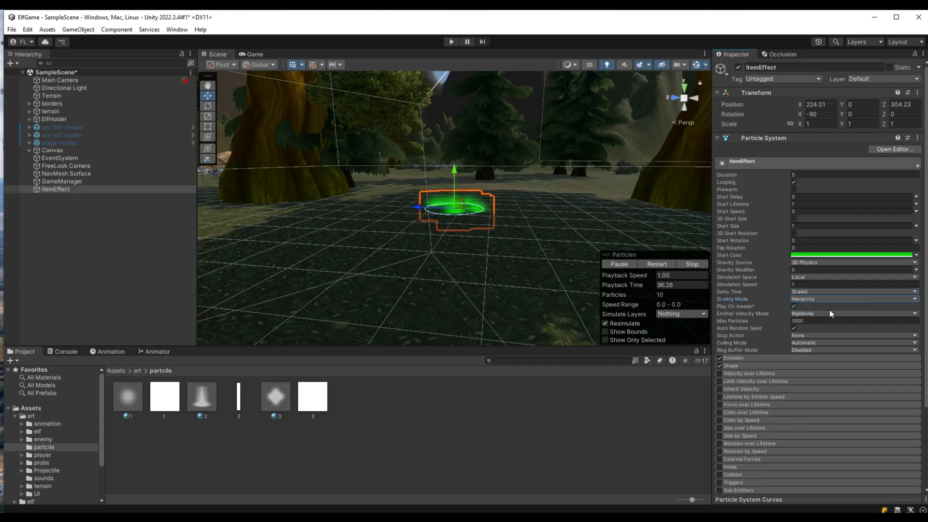
pyautogui.click(817, 343)
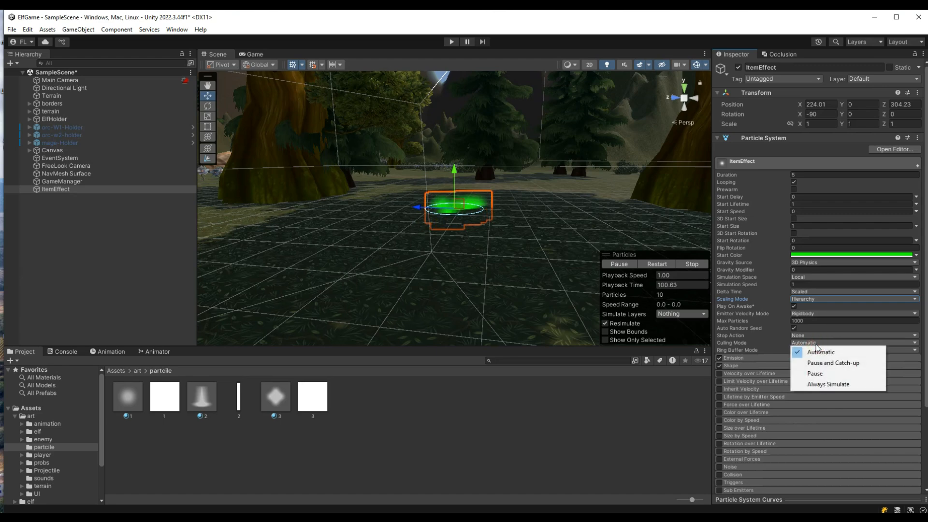
pyautogui.click(825, 362)
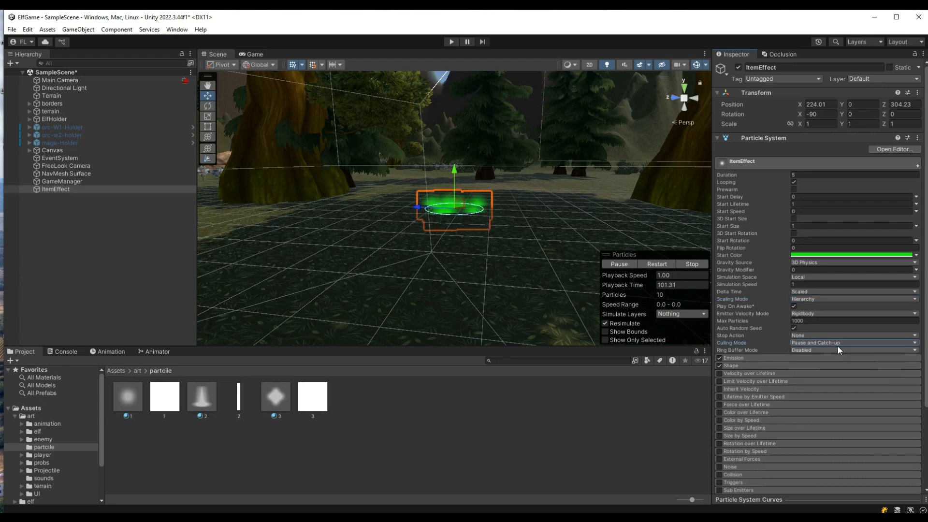
pyautogui.scroll(-2, 835, 344)
pyautogui.click(814, 324)
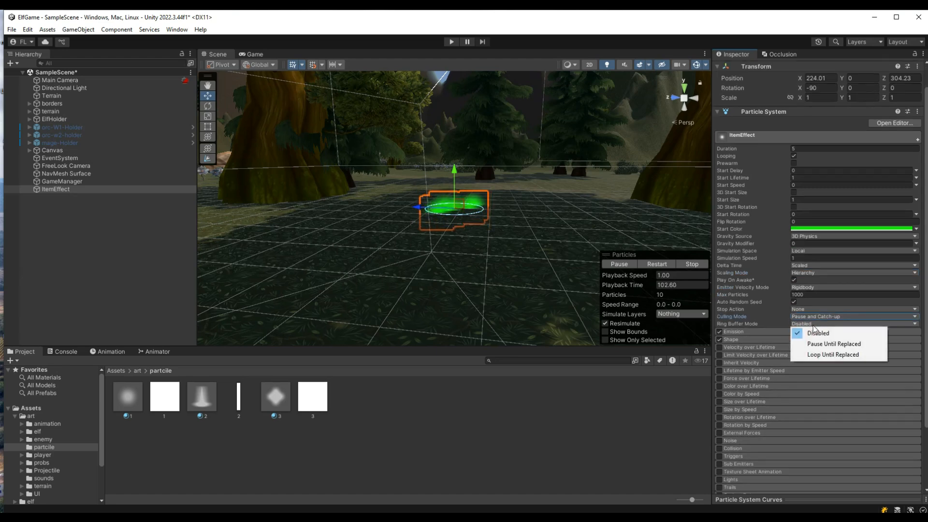
pyautogui.click(835, 335)
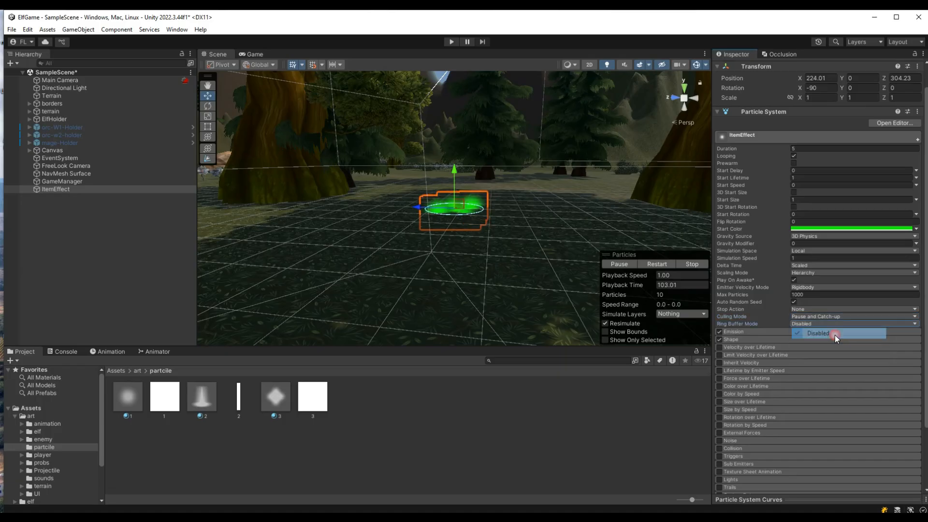
# Set the emission rate over time to 2 and disable the Shape module.
pyautogui.scroll(-2, 826, 345)
pyautogui.scroll(-2, 826, 345)
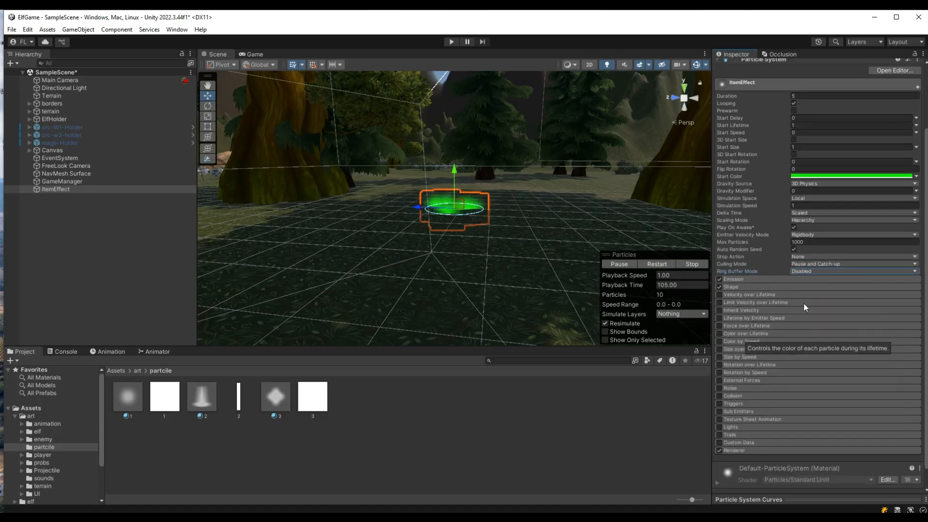
pyautogui.click(764, 280)
pyautogui.click(807, 289)
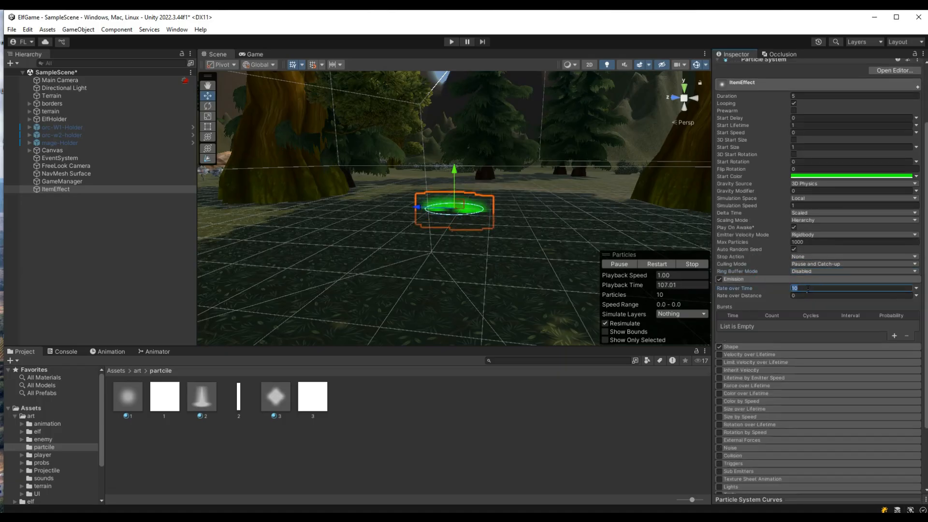
pyautogui.write('2')
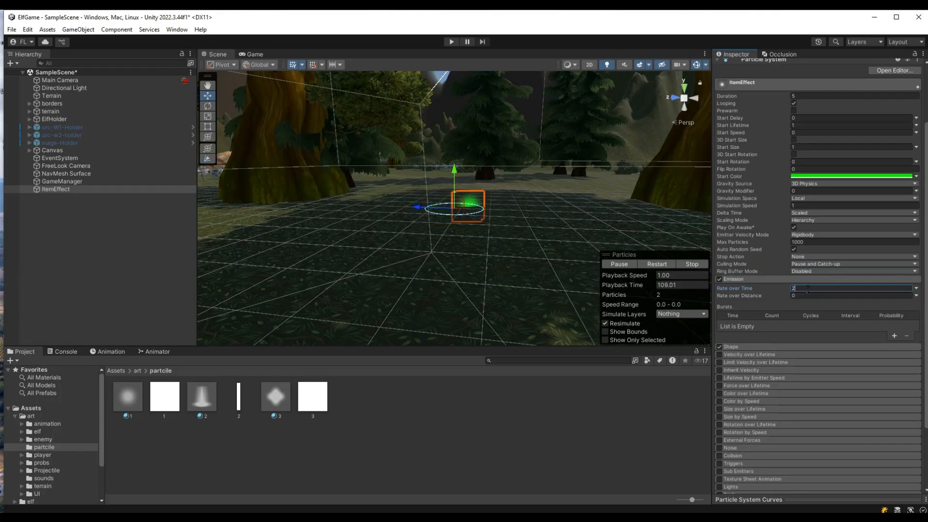
pyautogui.scroll(-3, 806, 322)
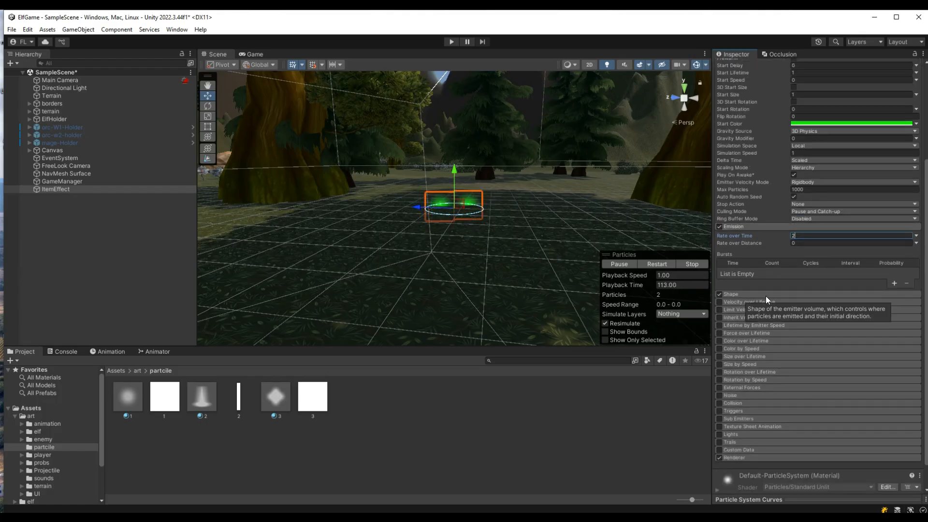
pyautogui.click(720, 295)
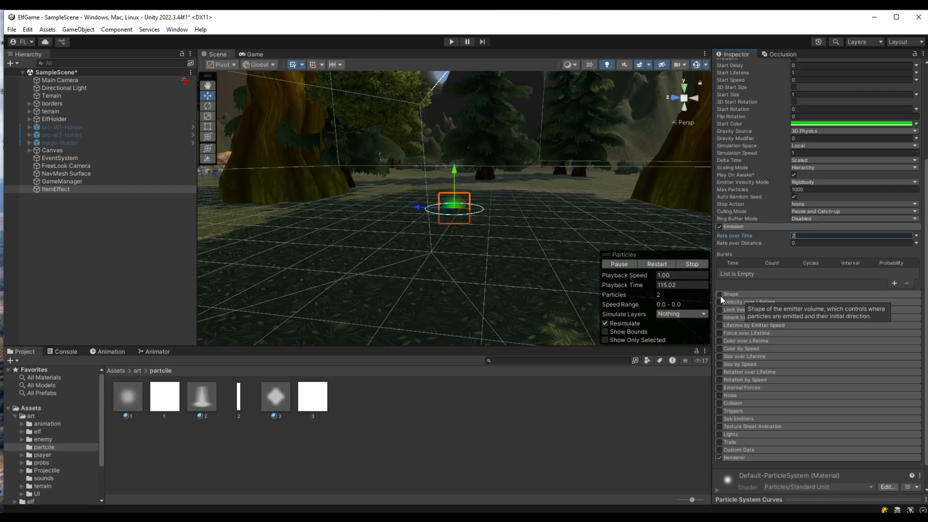
# Enable Color over Lifetime with a white gradient fading to alpha 0 at both ends, with the second alpha 255 key at about 80.9%.
pyautogui.scroll(-2, 783, 359)
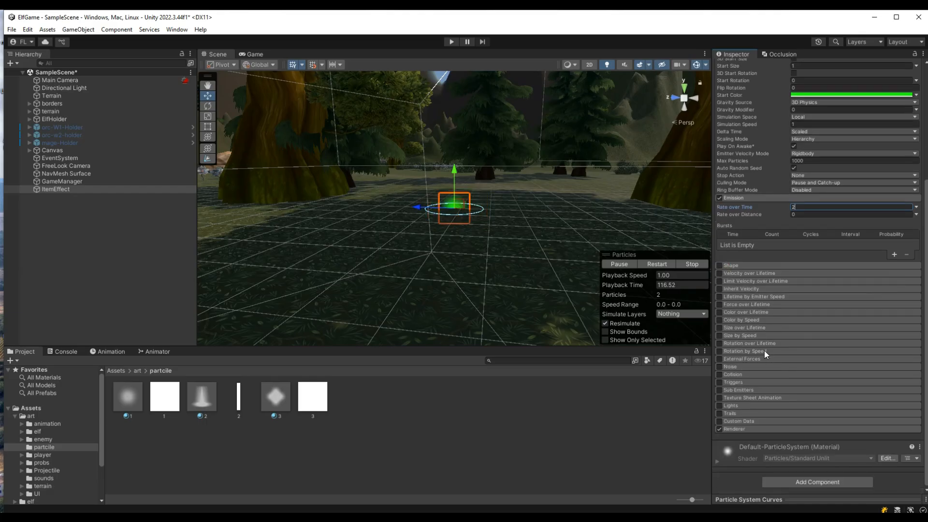
pyautogui.click(720, 313)
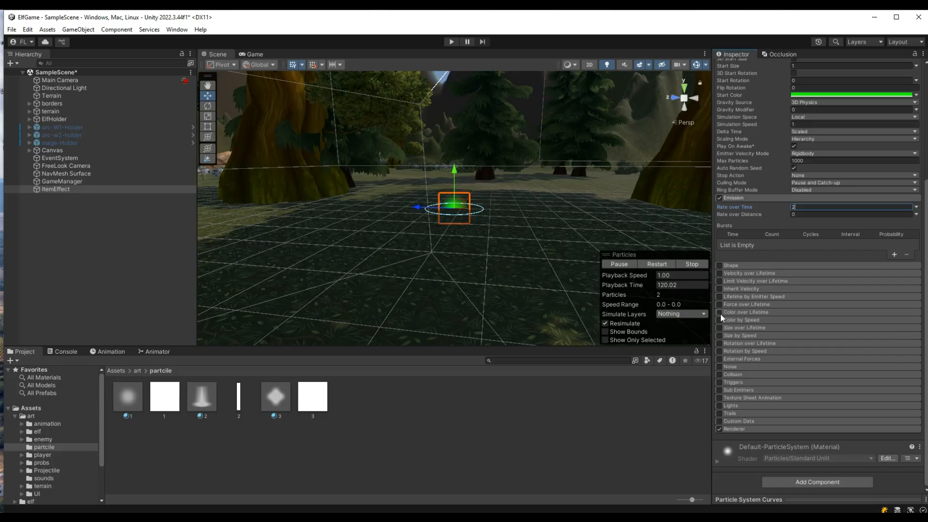
pyautogui.click(768, 315)
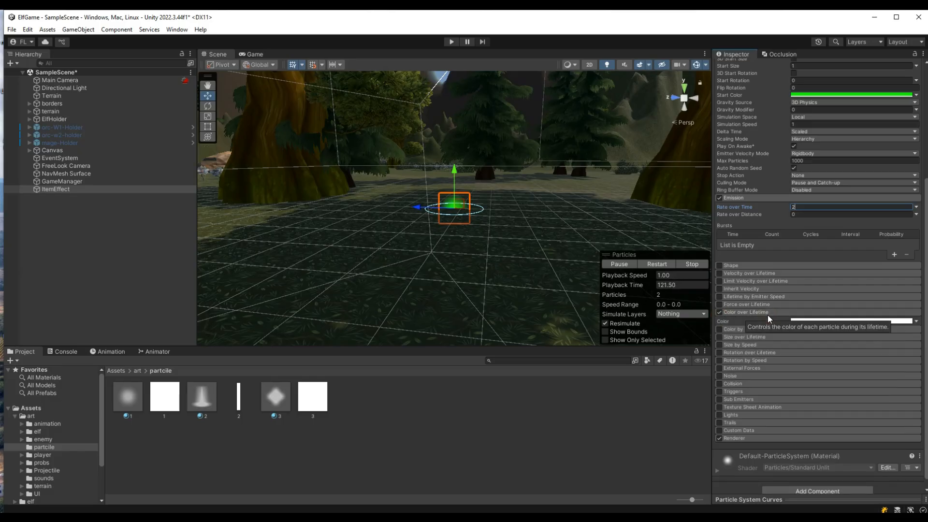
pyautogui.click(820, 321)
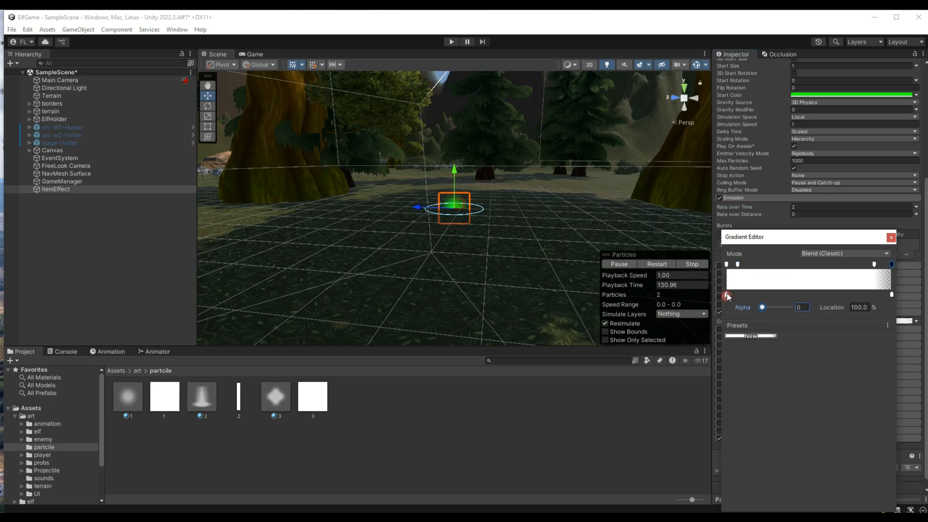
pyautogui.moveTo(785, 308); pyautogui.dragTo(761, 307)
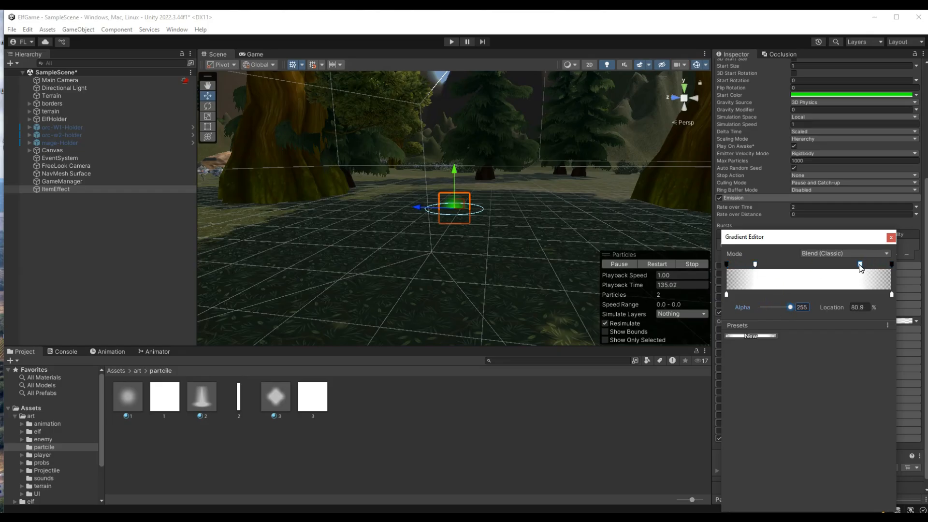
pyautogui.click(891, 237)
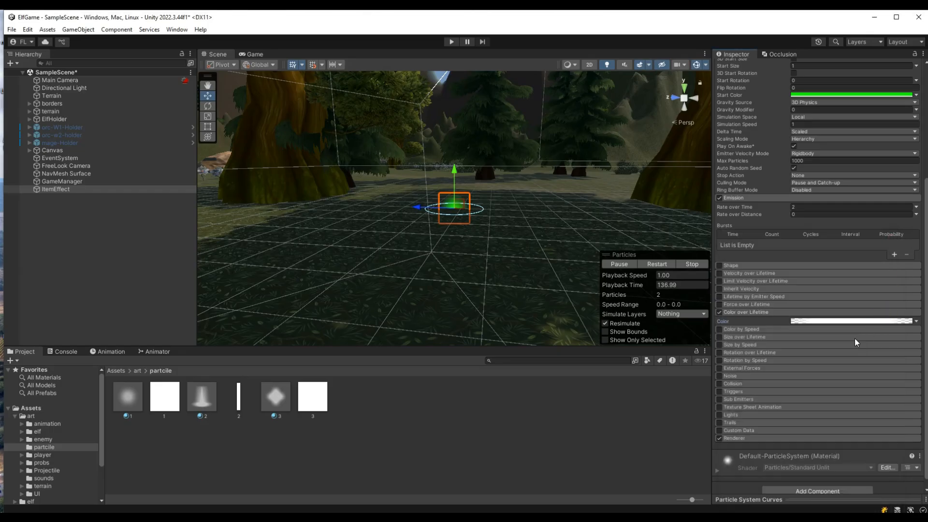
# Enable Size over Lifetime and apply the smooth S-shaped curve preset that decreases from 1 to 0.
pyautogui.scroll(-1, 855, 339)
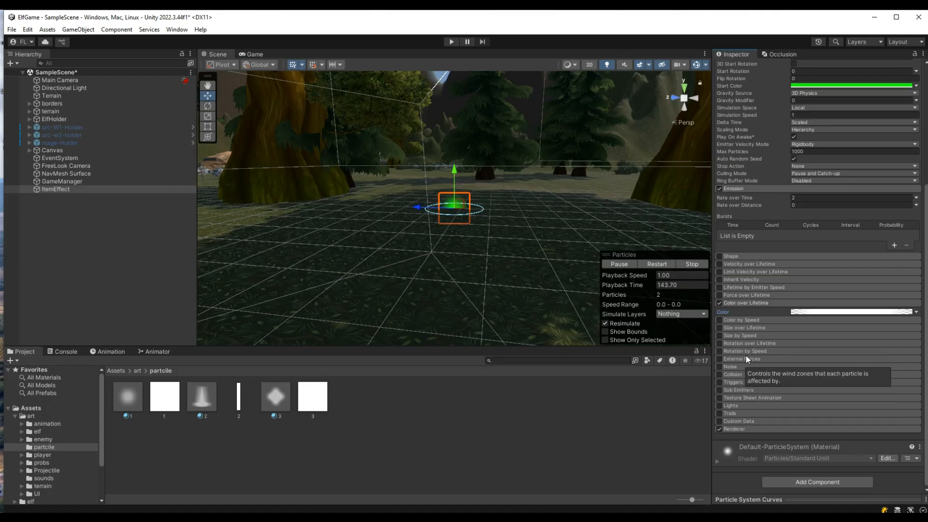
pyautogui.click(740, 328)
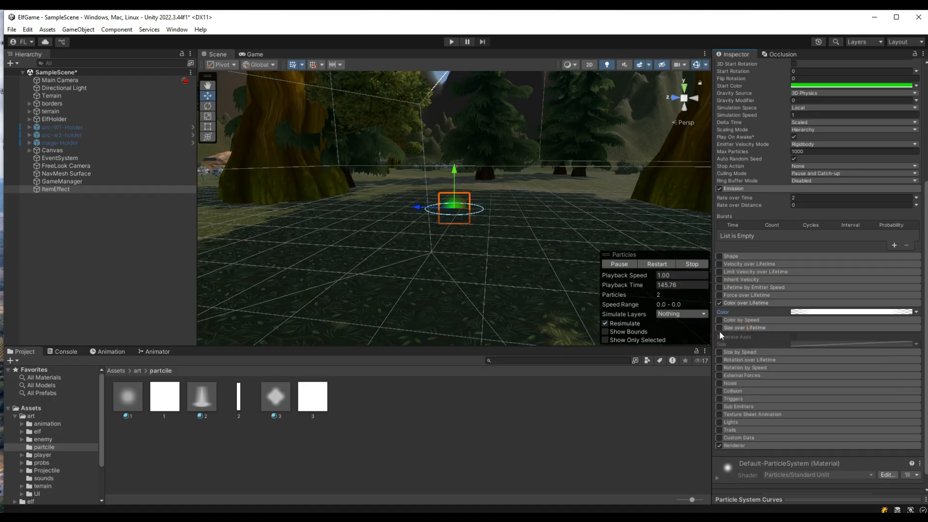
pyautogui.click(720, 329)
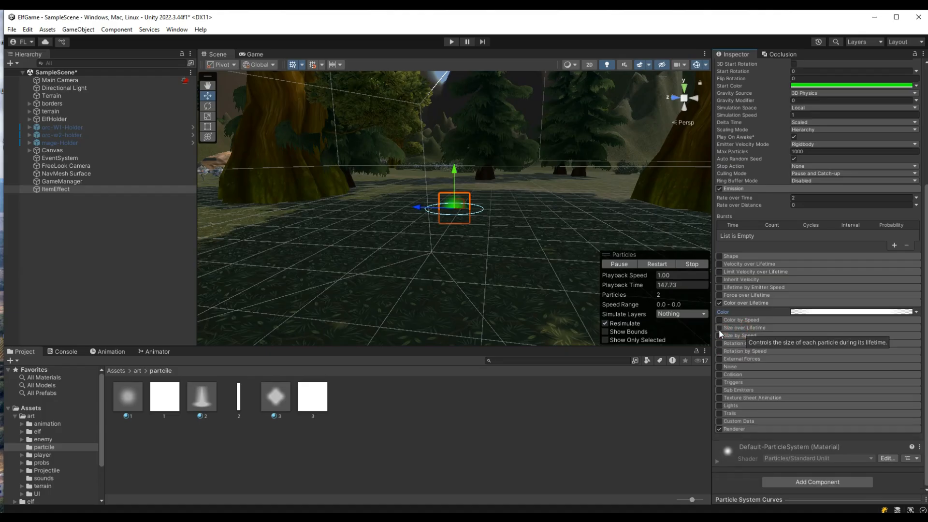
pyautogui.click(719, 328)
pyautogui.click(744, 328)
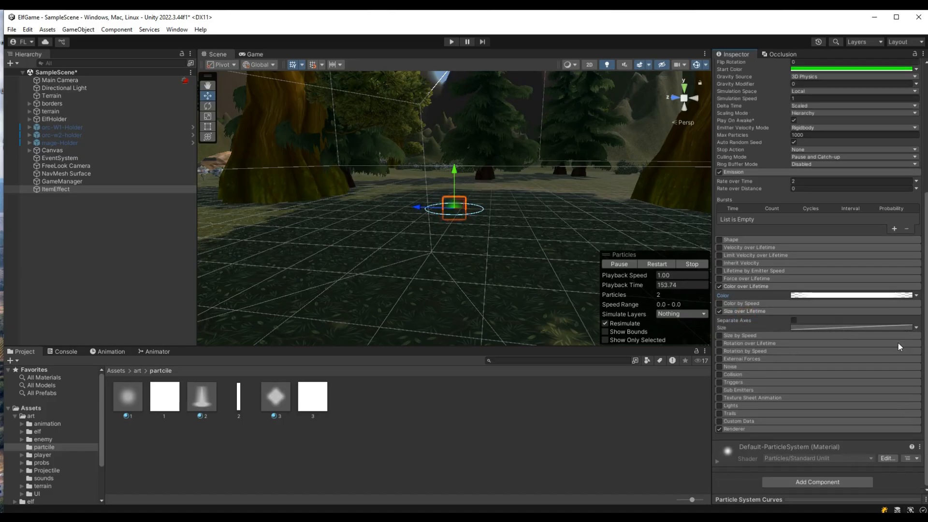
pyautogui.scroll(-1, 899, 343)
pyautogui.click(878, 327)
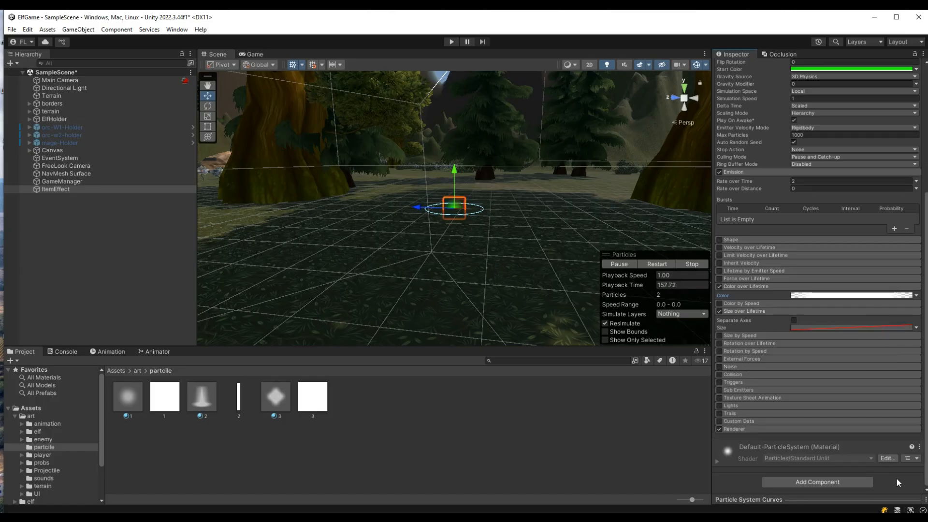
pyautogui.click(731, 500)
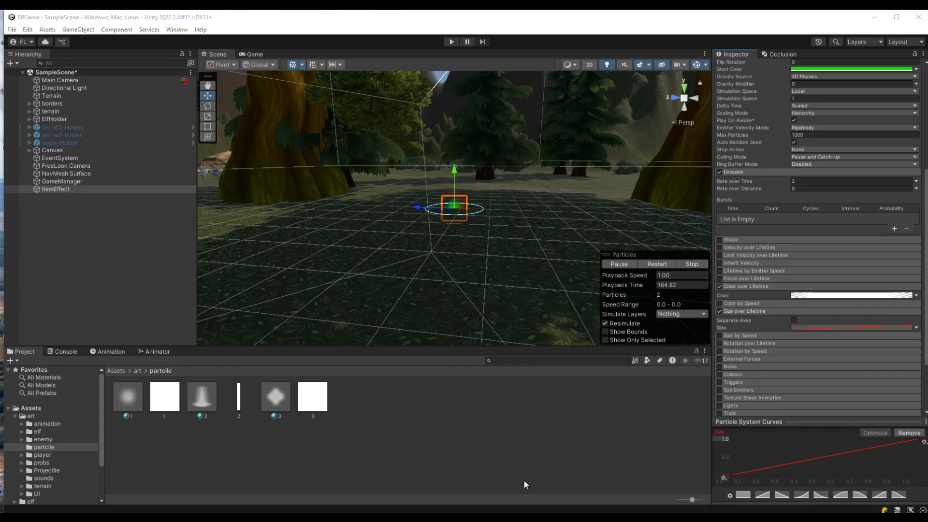
pyautogui.click(898, 495)
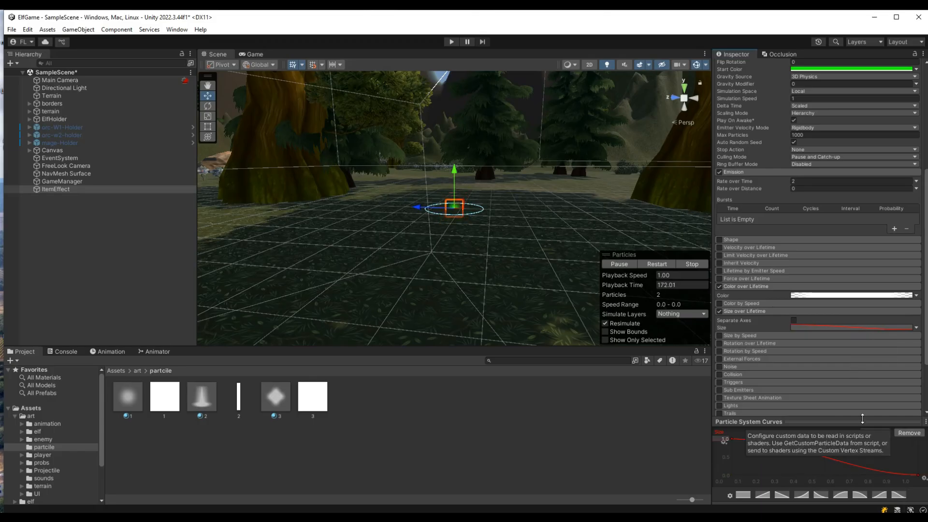
pyautogui.moveTo(863, 418); pyautogui.dragTo(863, 498)
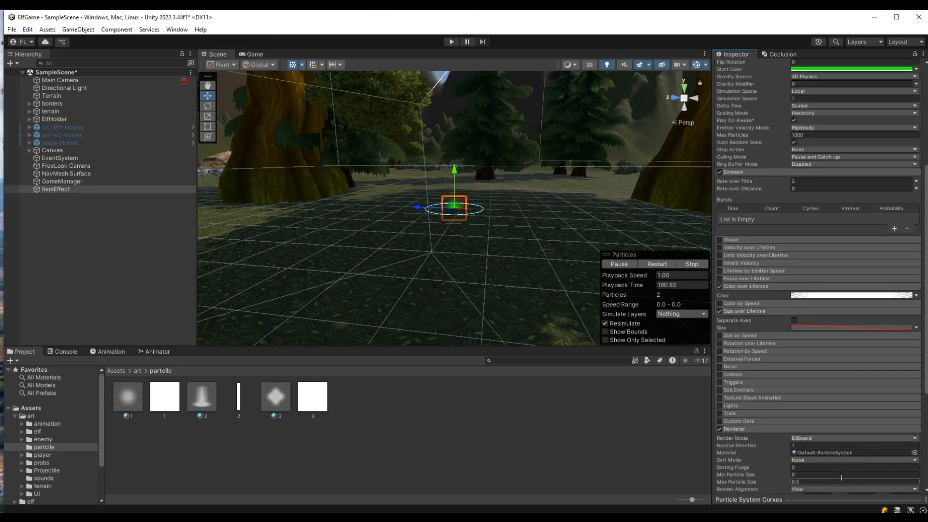
# Render ItemEffect's particles as horizontal billboards with material 1, and adjust the maximum particle size and light probes setting.
pyautogui.scroll(-5, 759, 427)
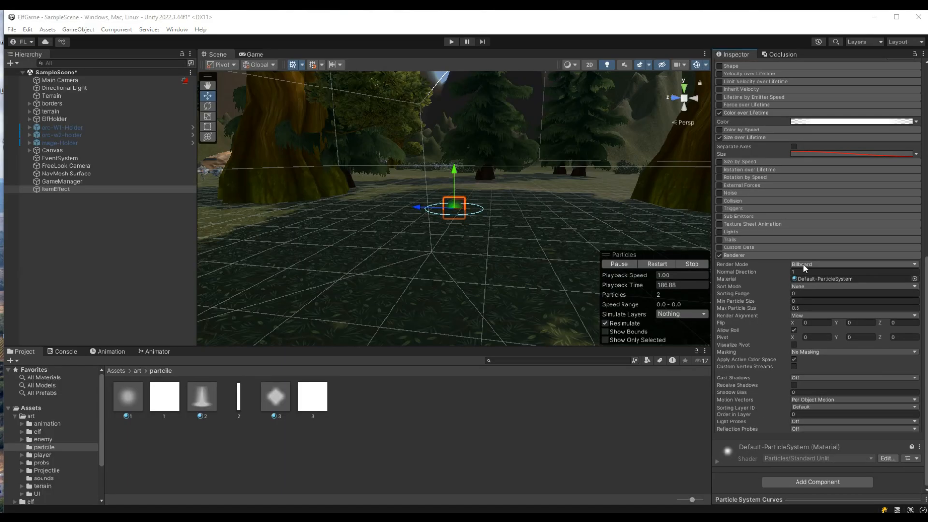
pyautogui.click(802, 265)
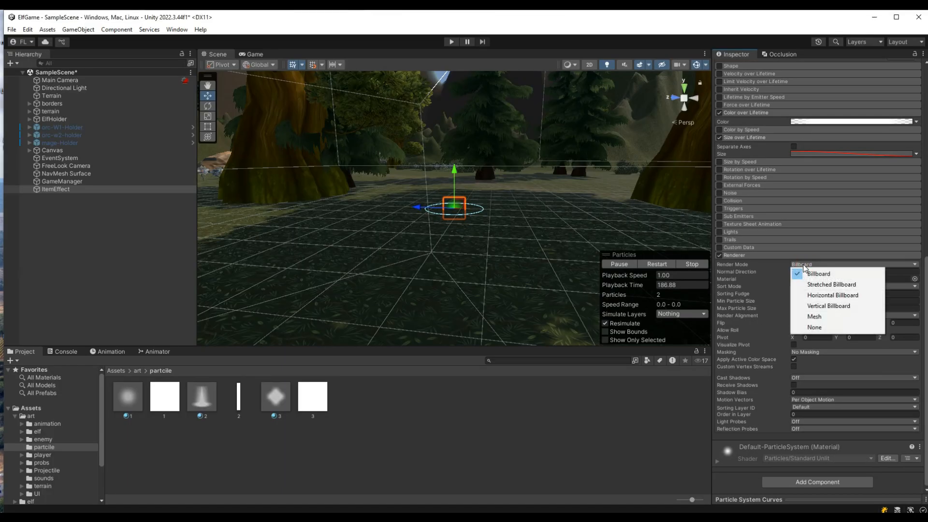
pyautogui.click(820, 295)
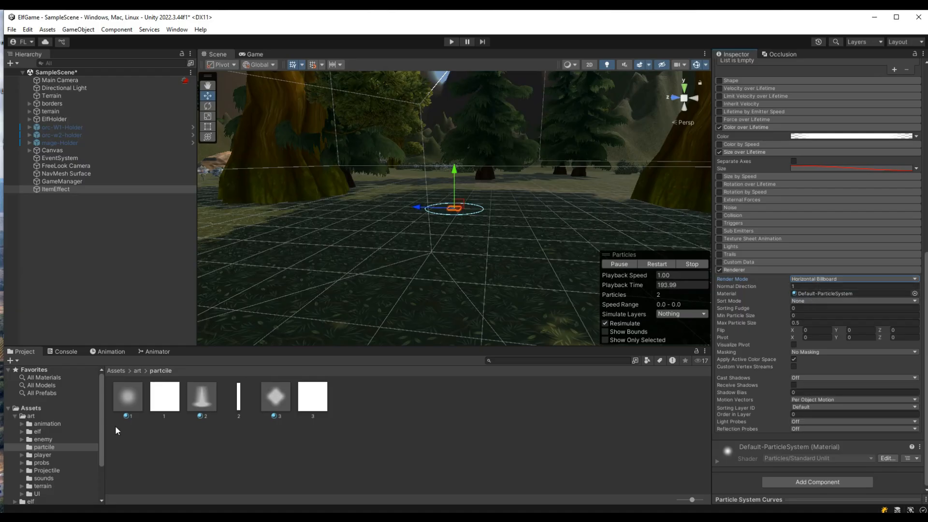
pyautogui.moveTo(285, 395); pyautogui.dragTo(803, 291)
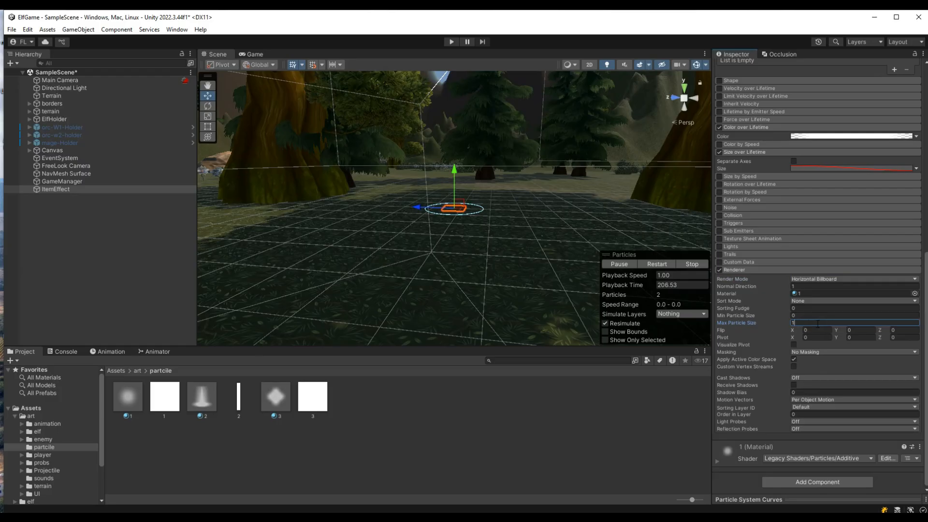
pyautogui.click(831, 422)
pyautogui.click(835, 440)
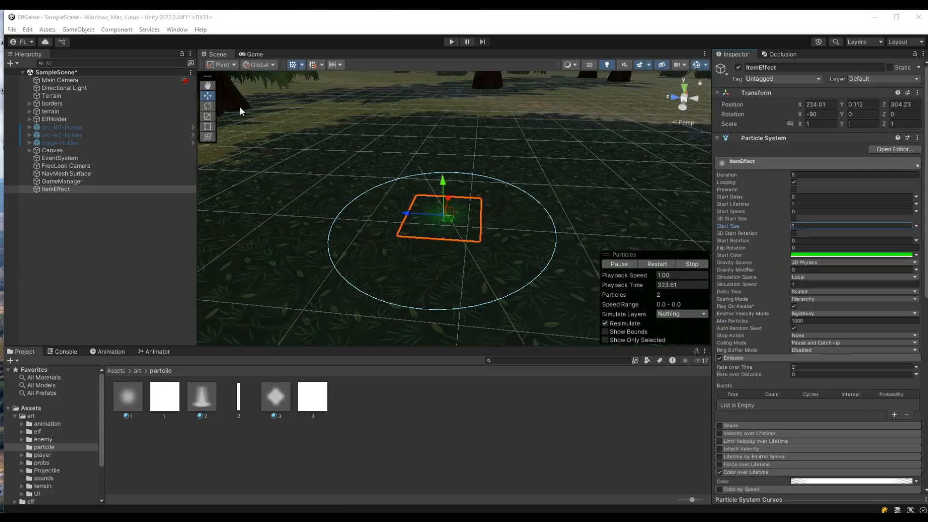
# Try a start size of 2 on ItemEffect and set it back to 1.
pyautogui.scroll(5, 446, 191)
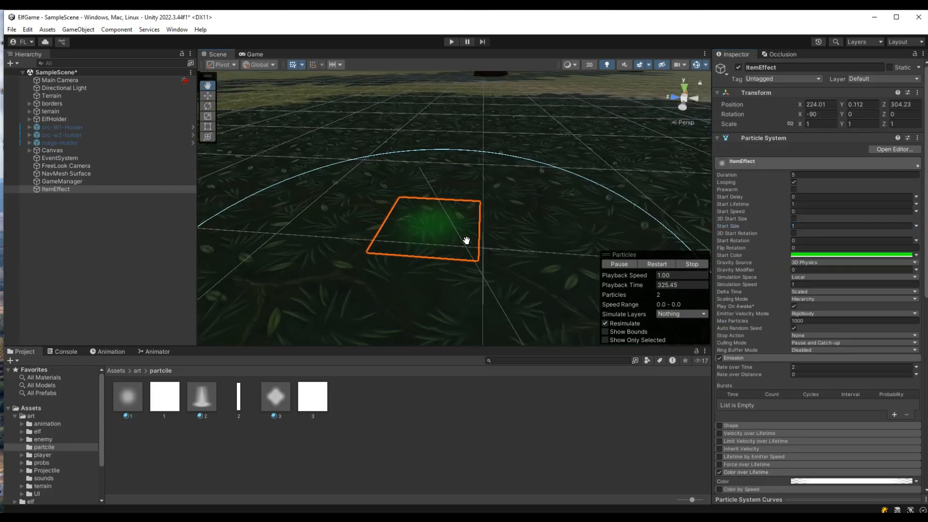
pyautogui.click(802, 226)
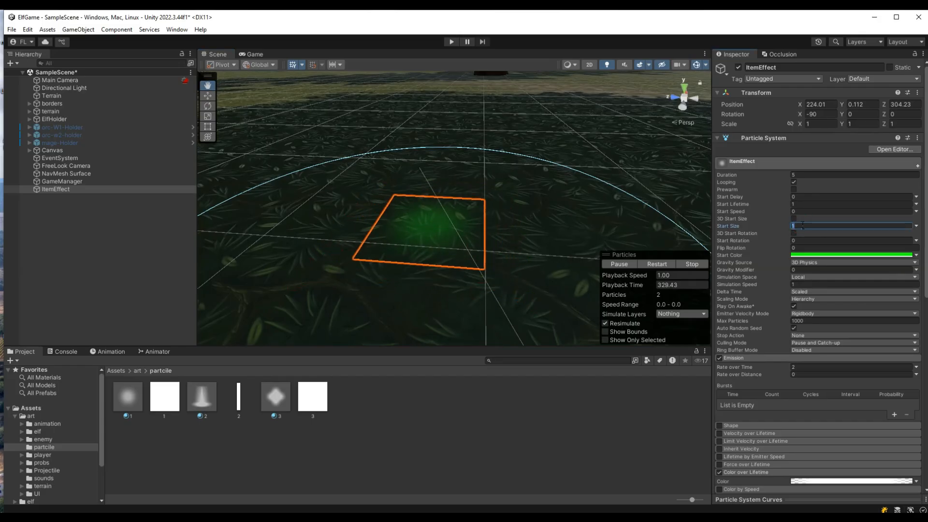
pyautogui.write('2')
pyautogui.scroll(-5, 564, 210)
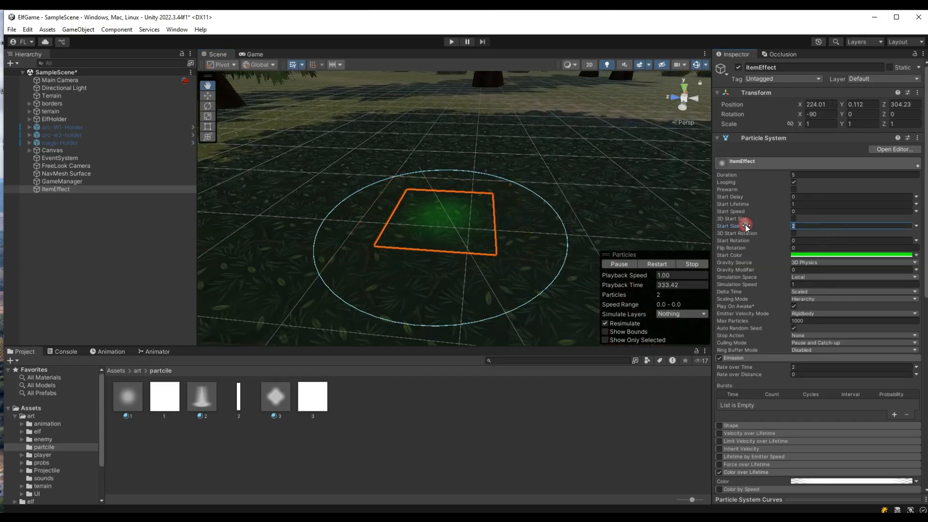
pyautogui.press('BackSpace')
pyautogui.write('1')
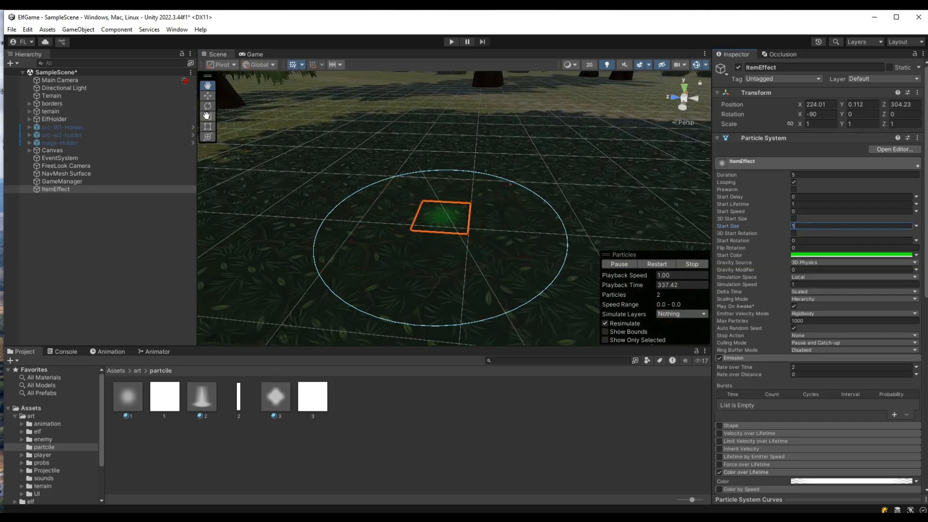
# Add a child particle system under ItemEffect and name it lightUp.
pyautogui.click(83, 205)
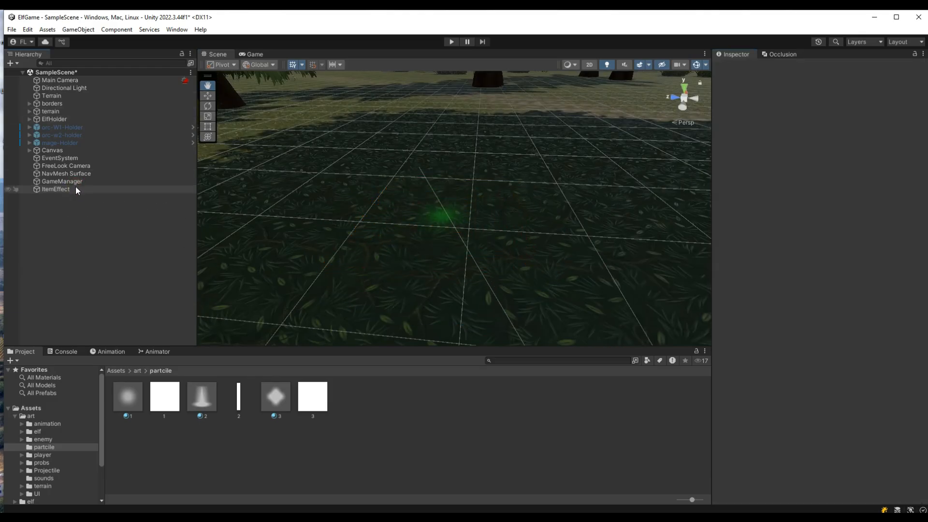
pyautogui.click(77, 186)
pyautogui.rightClick(76, 190)
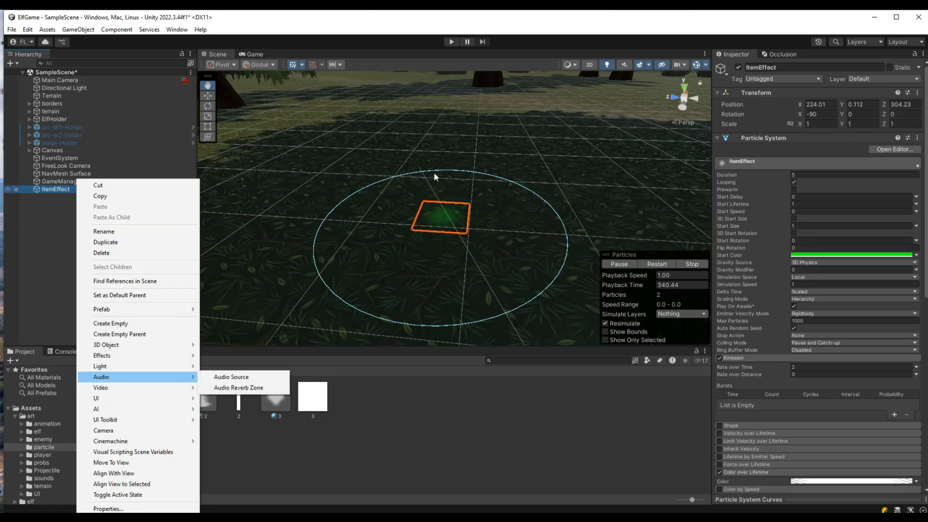
pyautogui.moveTo(182, 356)
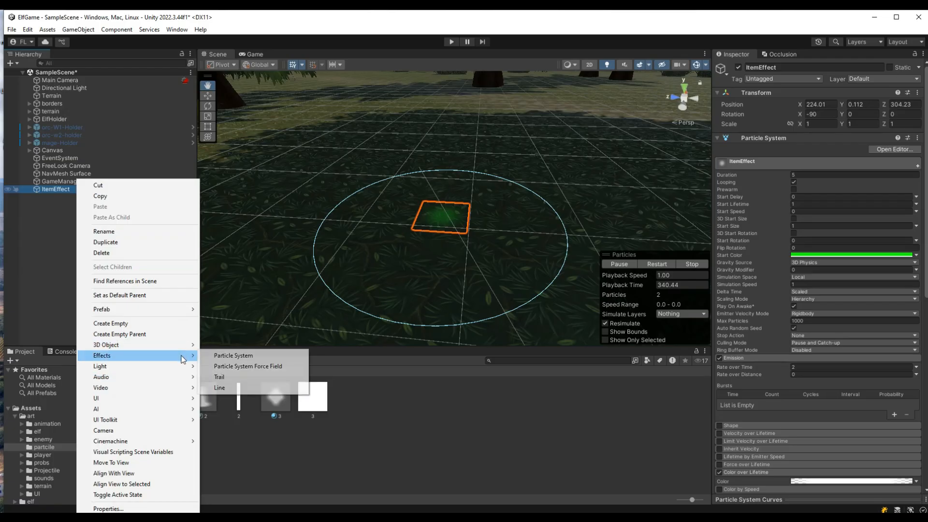
pyautogui.click(223, 356)
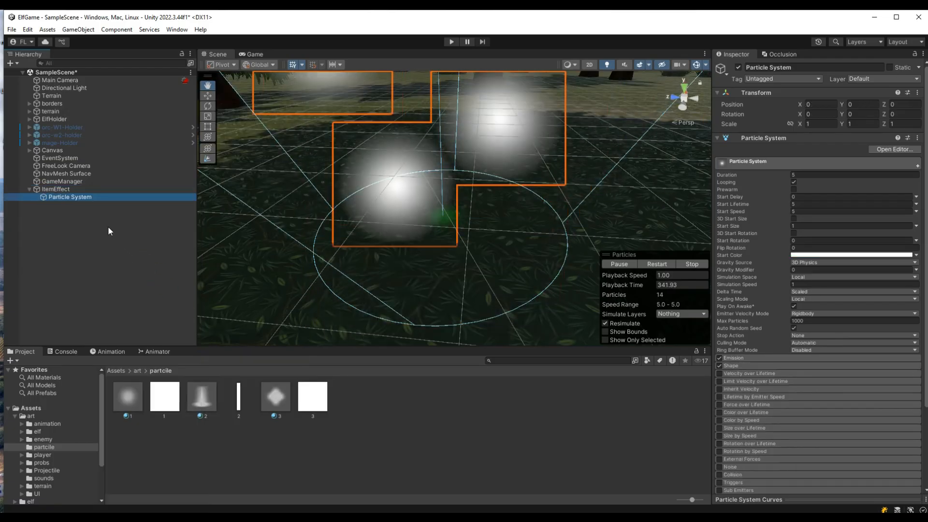
pyautogui.click(76, 198)
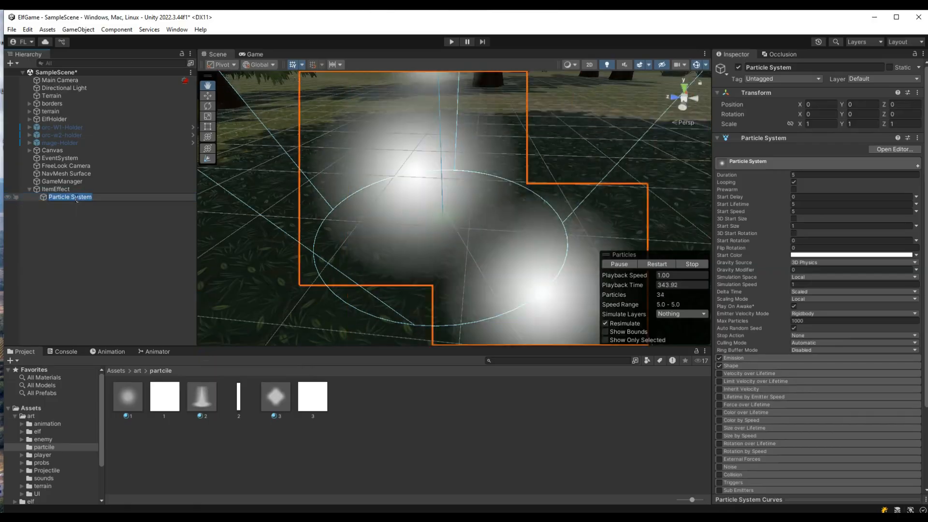
pyautogui.write('IightUp')
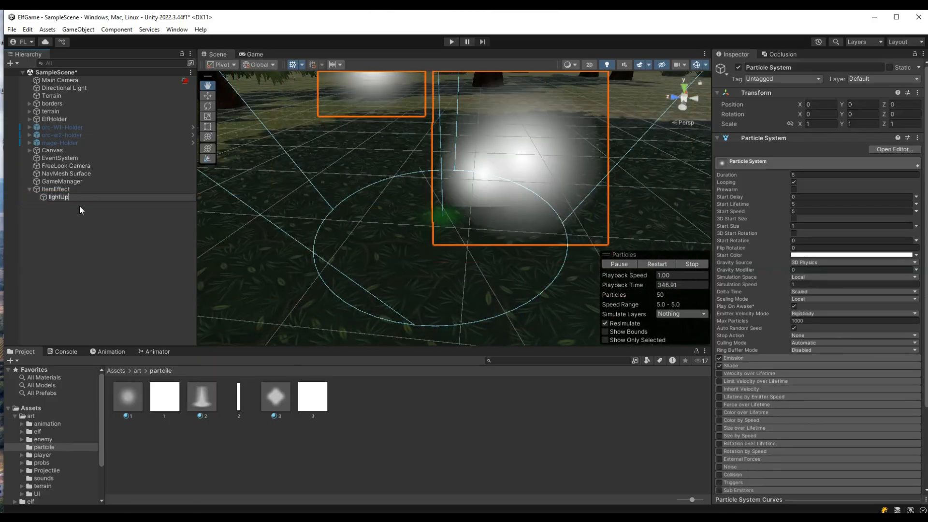
pyautogui.press('Return')
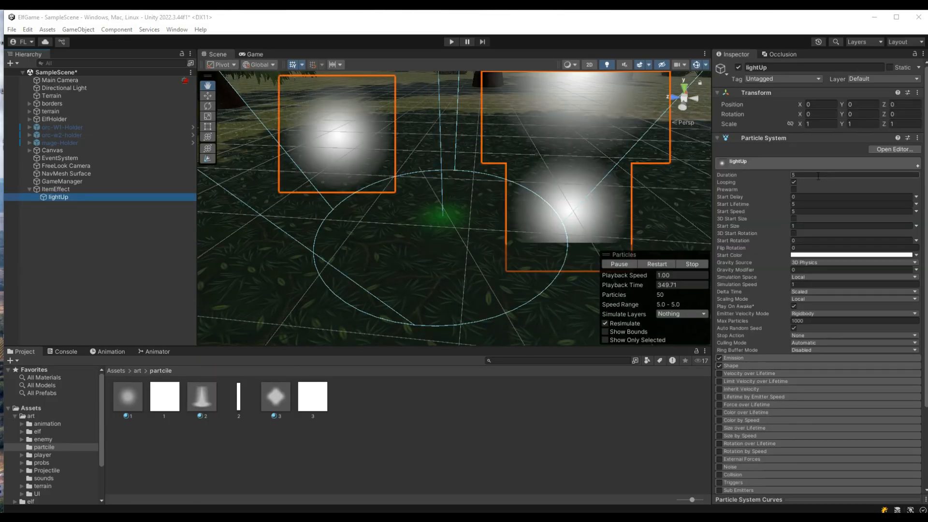
# Set lightUp's duration to 2, start lifetime to 0.8 and start speed to 0.
pyautogui.click(819, 176)
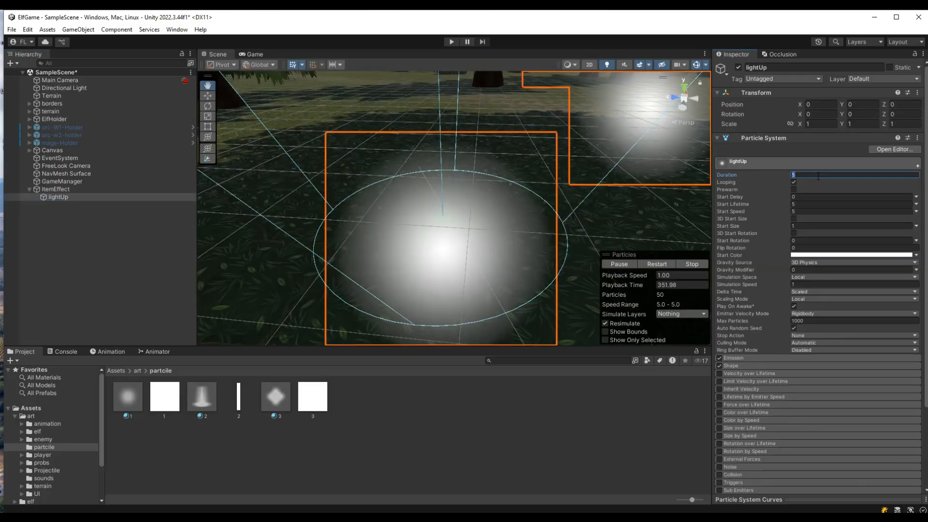
pyautogui.write('2')
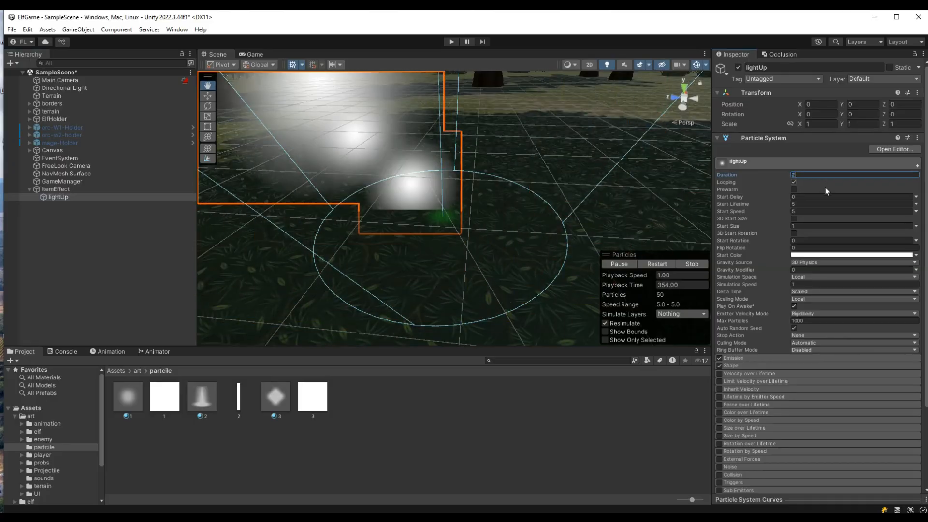
pyautogui.click(808, 204)
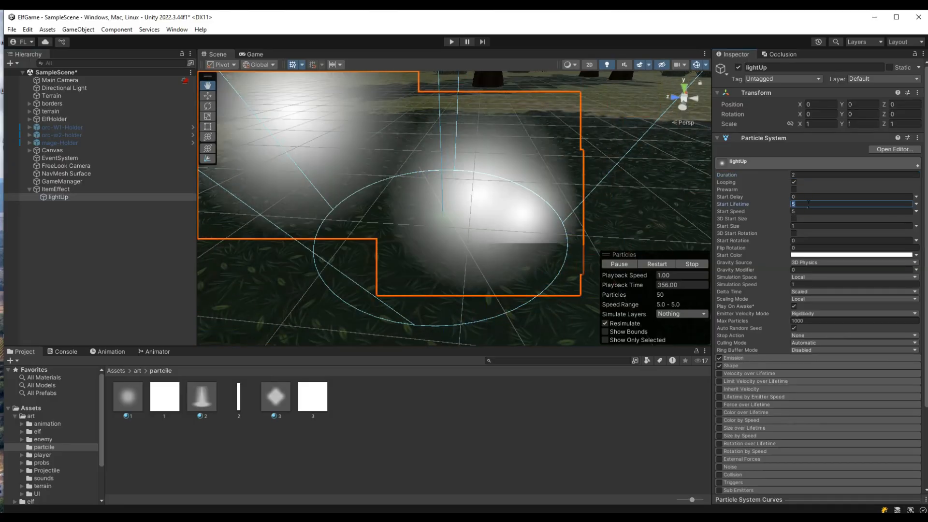
pyautogui.write('0')
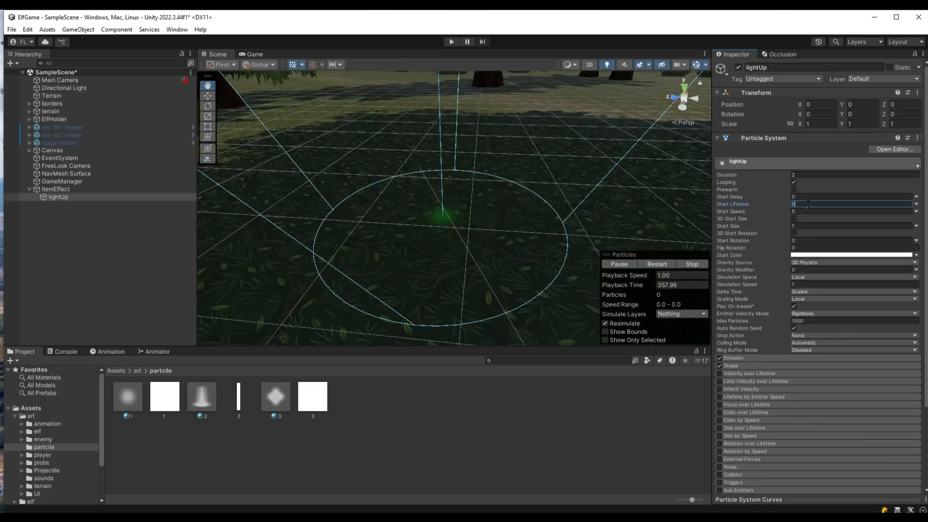
pyautogui.write('.8')
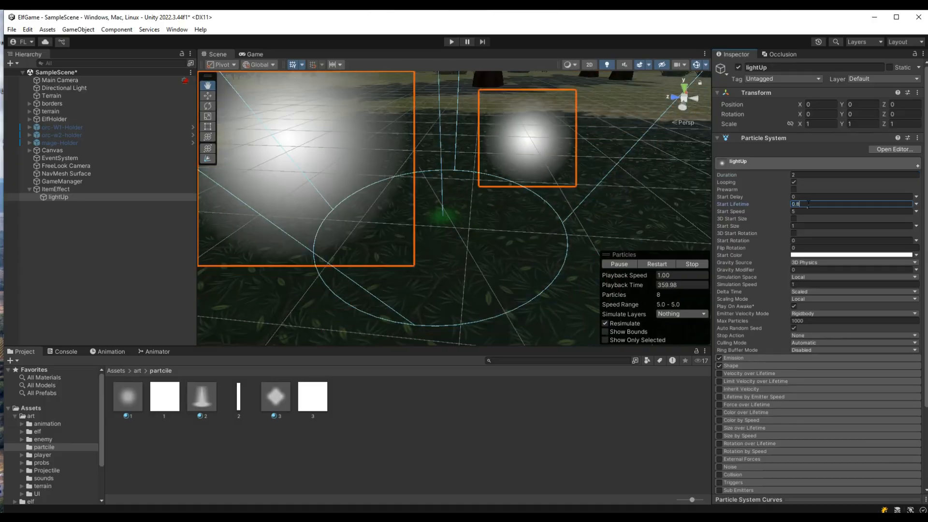
pyautogui.click(809, 211)
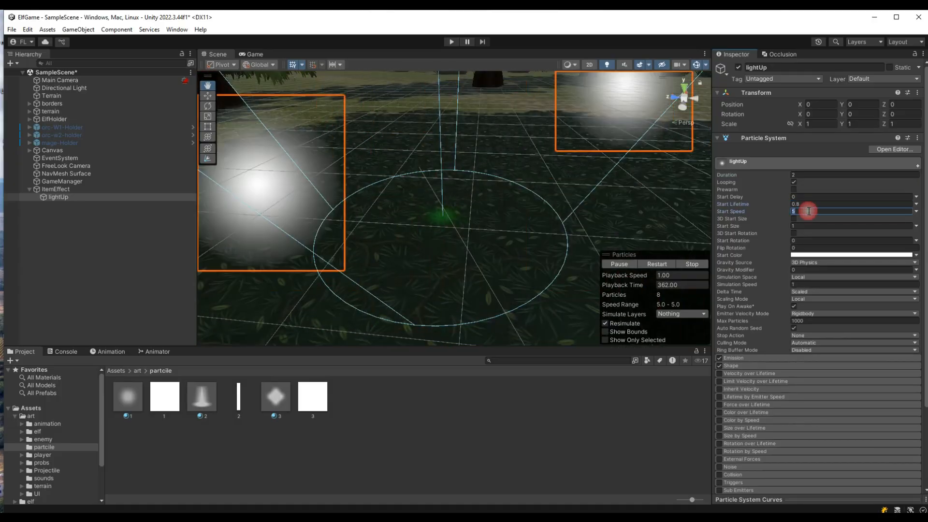
pyautogui.write('0')
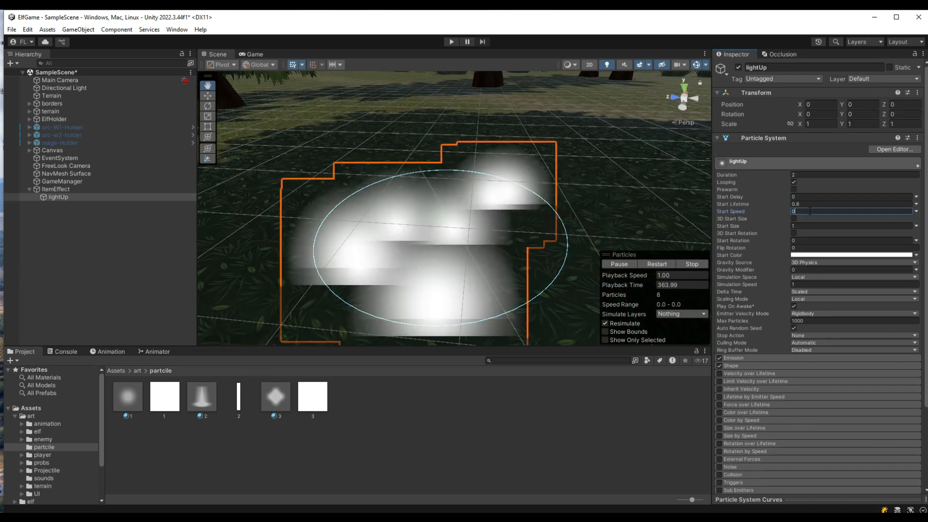
# Enable 3D Start Size on lightUp and set X to 0.5, Y to 3 and Z to 0.4.
pyautogui.click(794, 217)
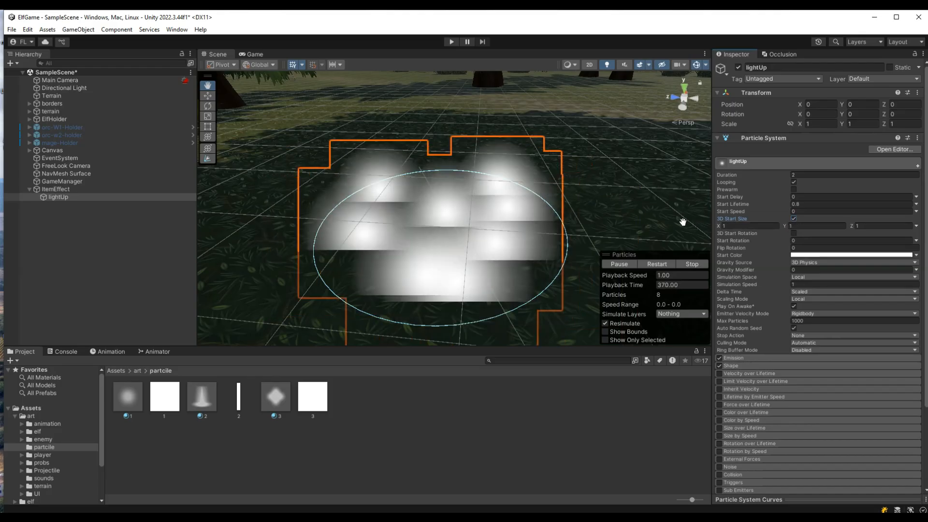
pyautogui.click(732, 226)
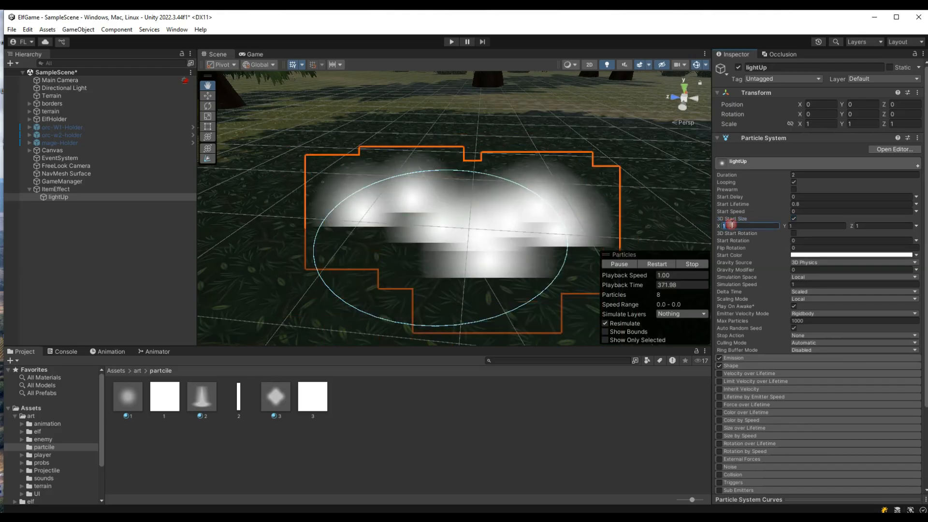
pyautogui.write('0.5')
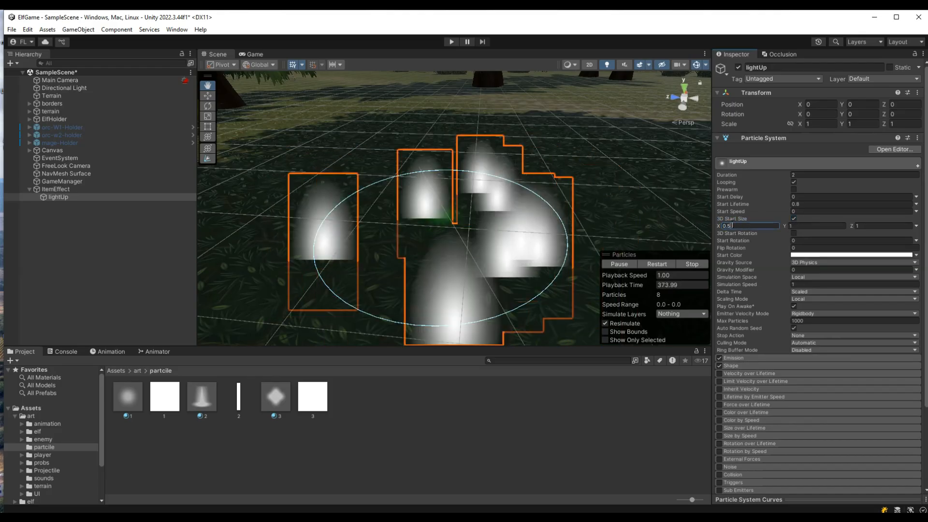
pyautogui.click(801, 225)
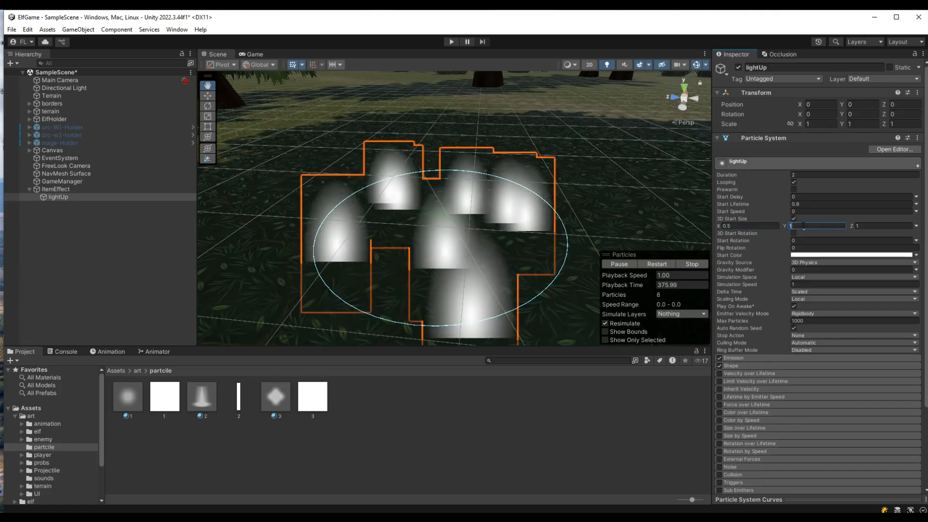
pyautogui.write('3')
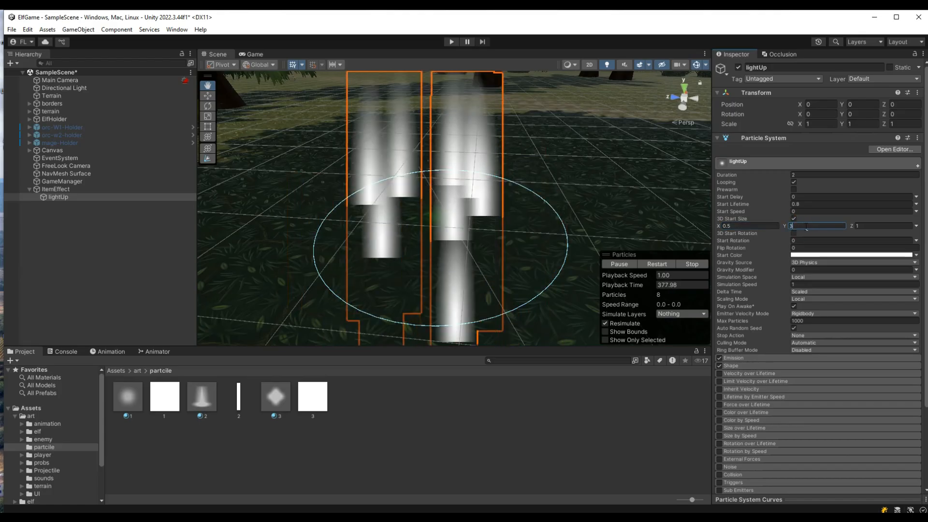
pyautogui.click(876, 226)
pyautogui.write('0')
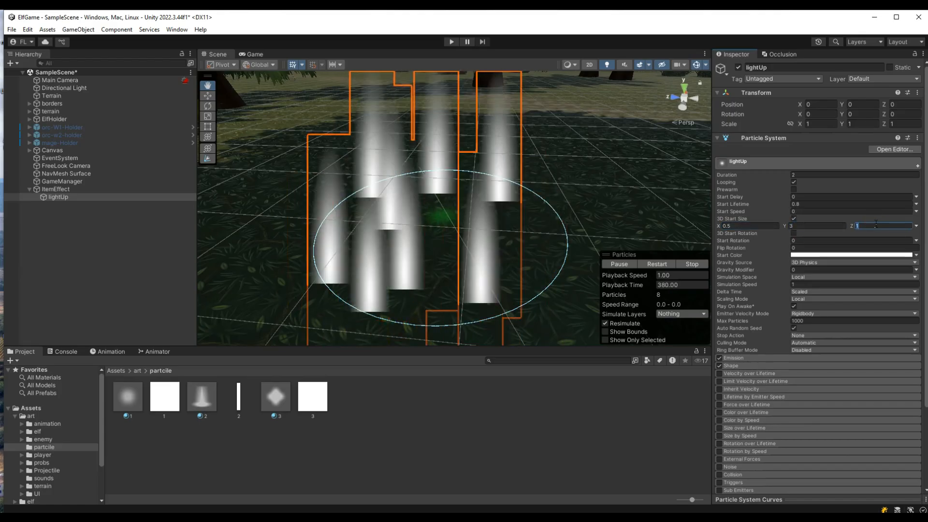
pyautogui.write('.4')
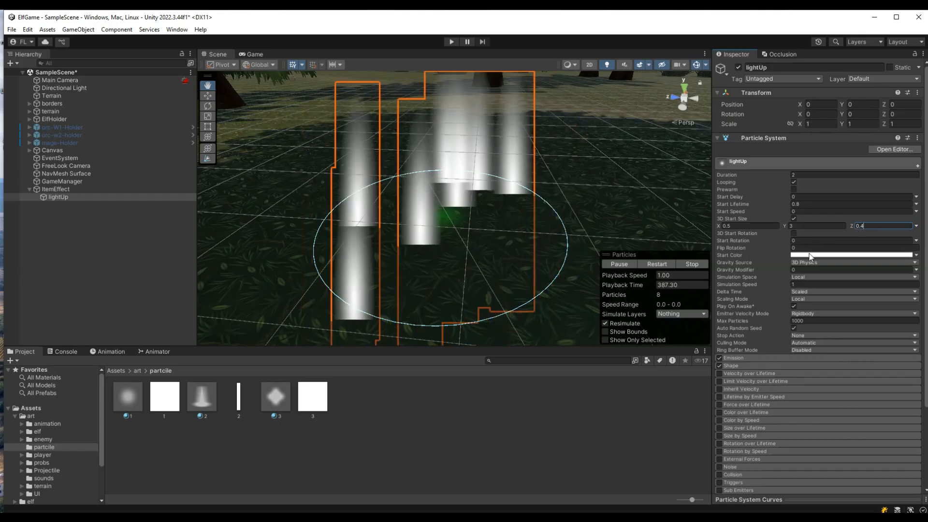
# Change lightUp's start color to a bright green.
pyautogui.click(816, 256)
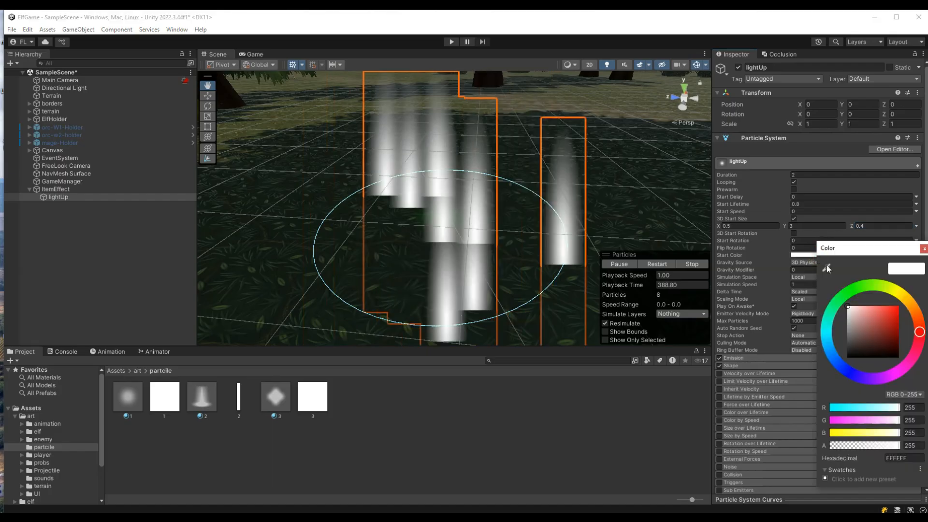
pyautogui.click(844, 295)
pyautogui.moveTo(877, 314); pyautogui.dragTo(892, 296)
pyautogui.click(814, 299)
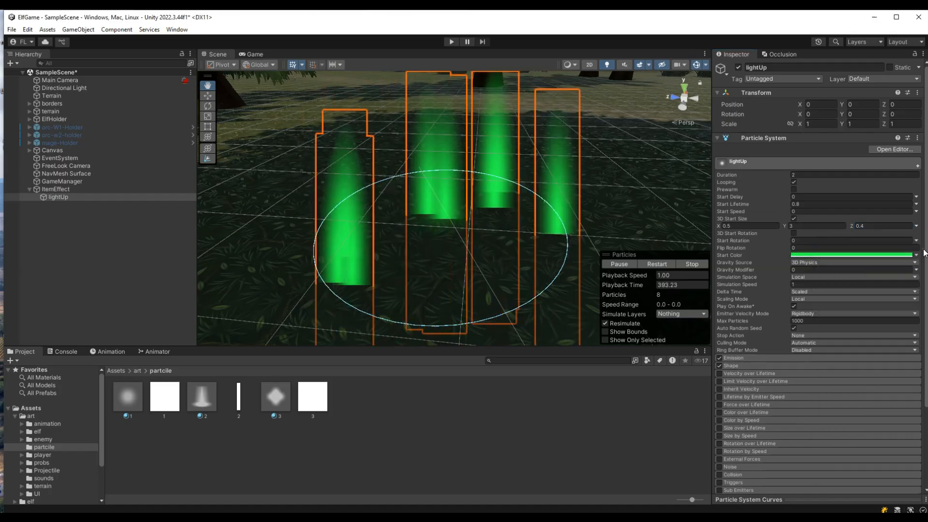
# Set lightUp's scaling mode to Hierarchy and its emitter velocity mode to Transform.
pyautogui.click(813, 300)
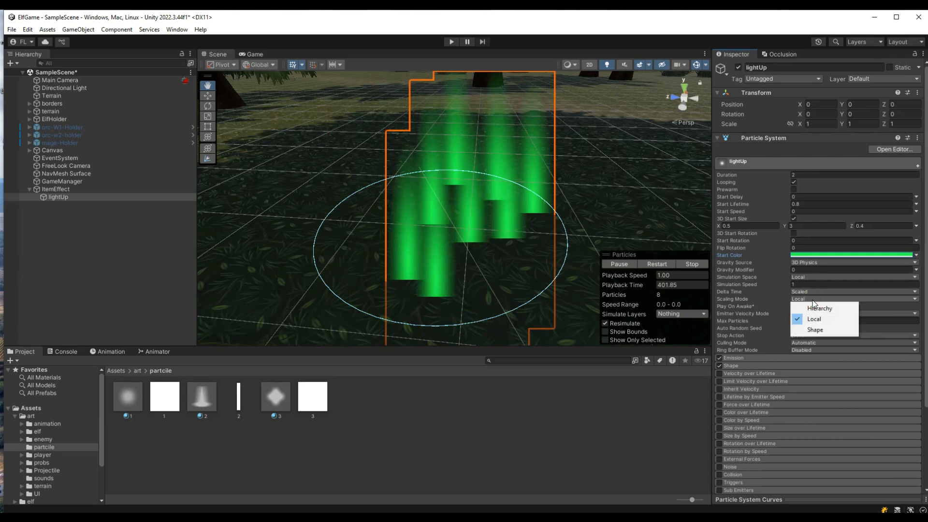
pyautogui.click(825, 309)
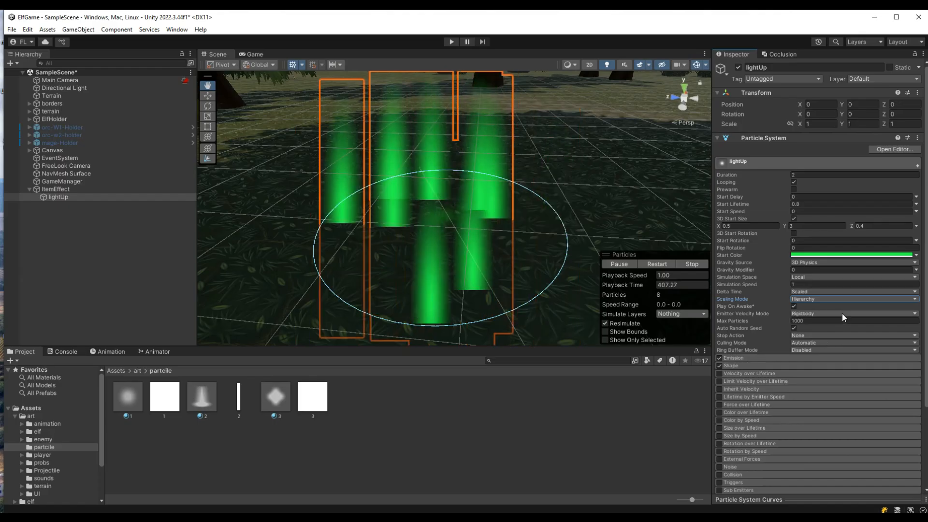
pyautogui.click(823, 313)
pyautogui.click(802, 321)
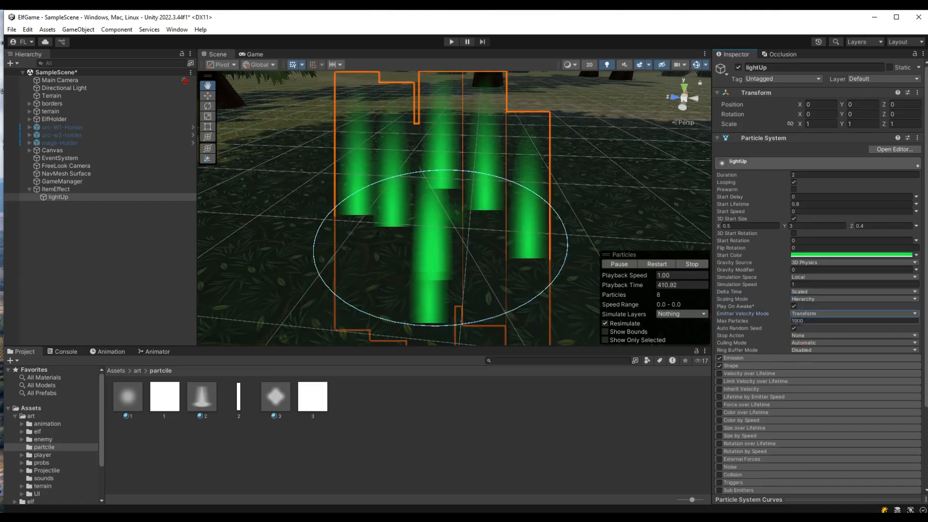
# Set ItemEffect's emitter velocity mode to Transform.
pyautogui.click(762, 359)
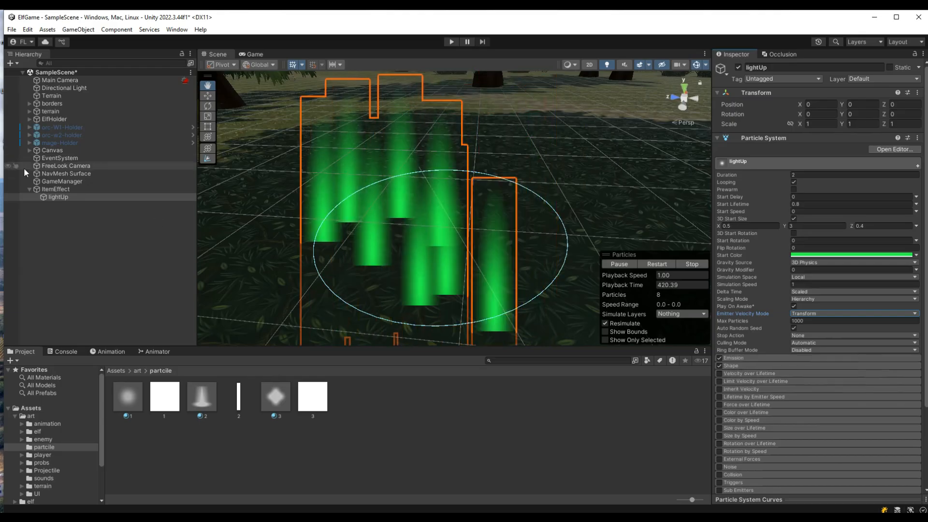
pyautogui.click(71, 190)
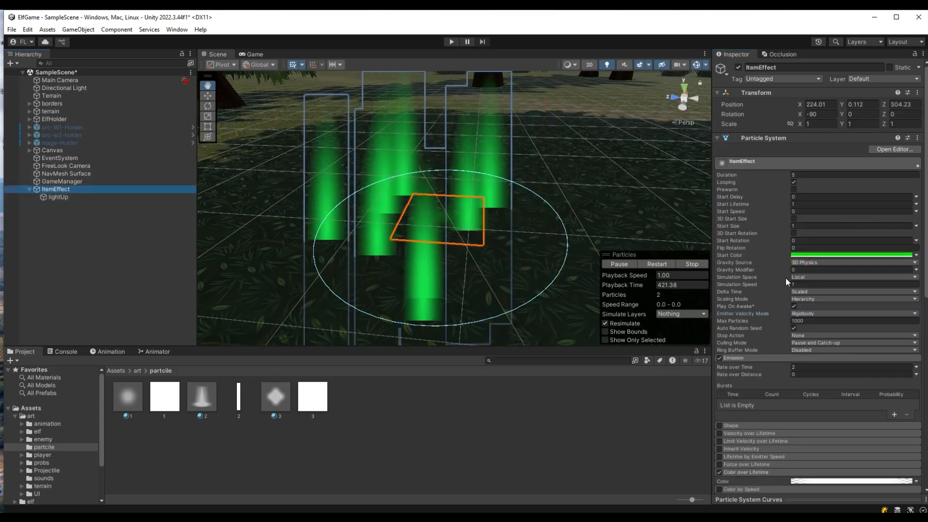
pyautogui.click(819, 313)
pyautogui.click(819, 320)
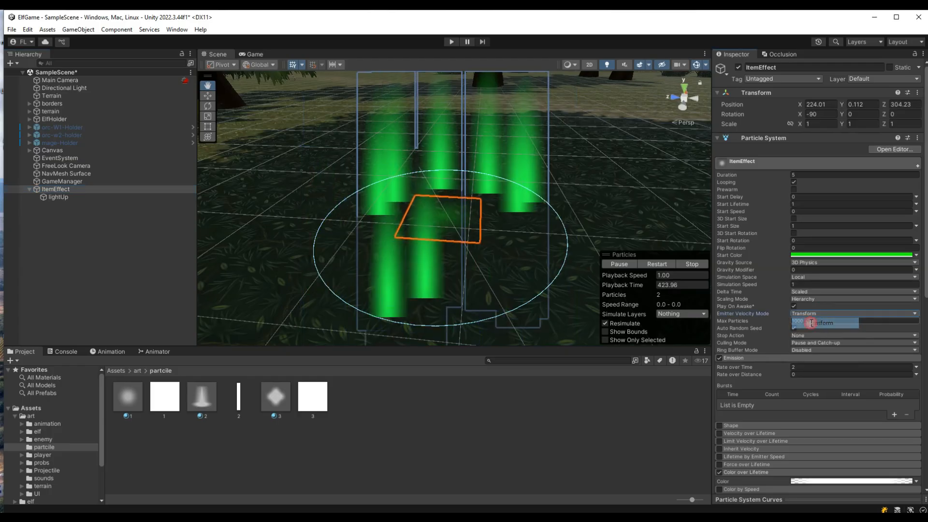
# Set lightUp's emission rate over time to 2.
pyautogui.click(71, 195)
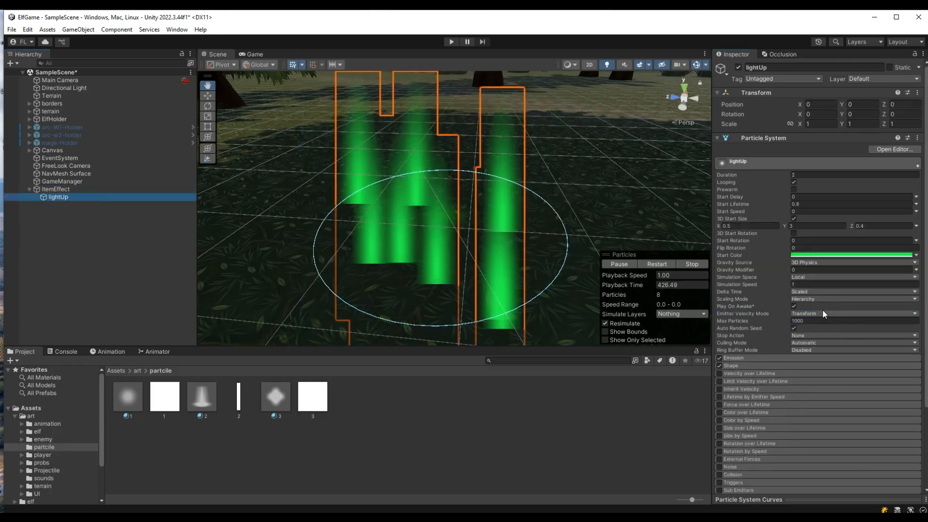
pyautogui.click(755, 359)
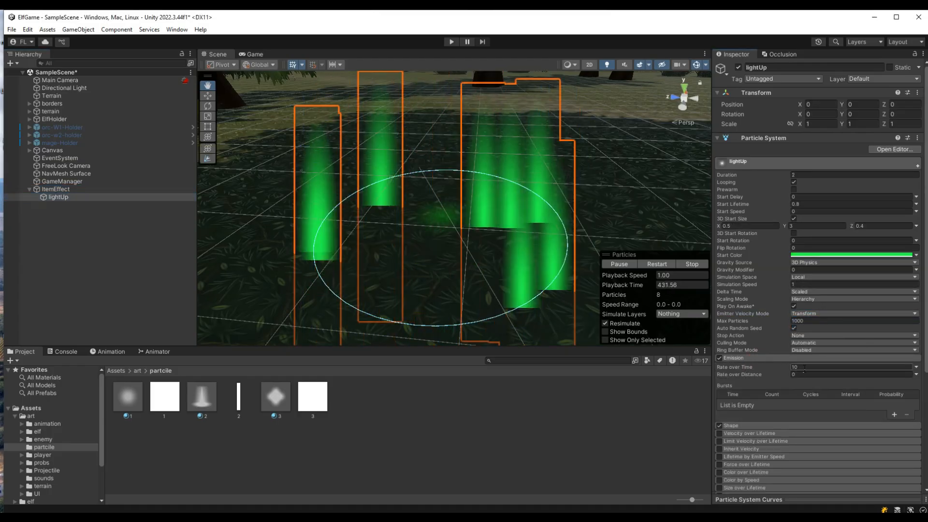
pyautogui.write('2')
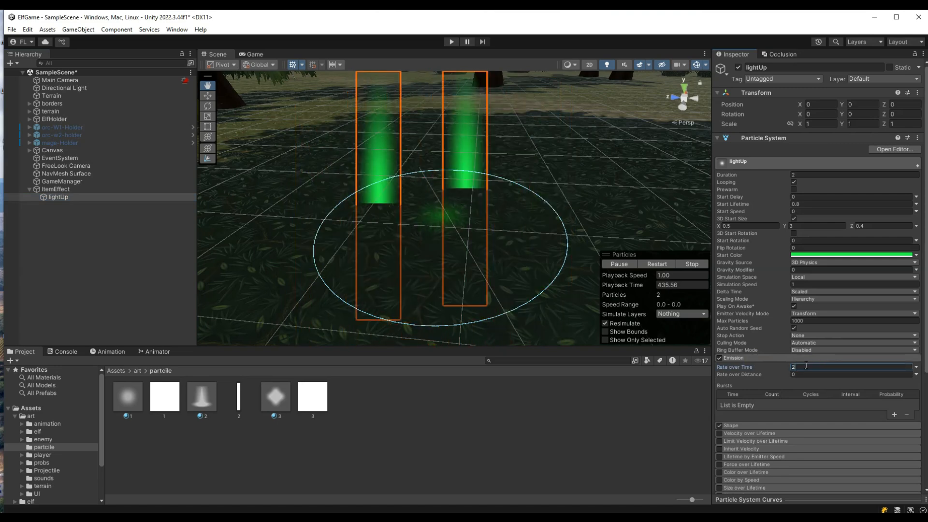
# Add an emission burst to lightUp and set its count to 0.
pyautogui.scroll(-3, 808, 376)
pyautogui.scroll(-2, 808, 376)
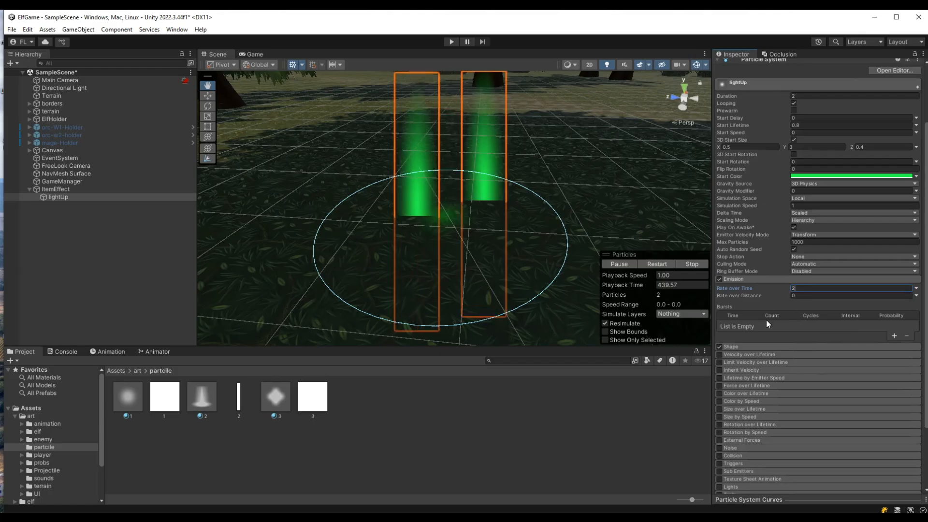
pyautogui.click(895, 335)
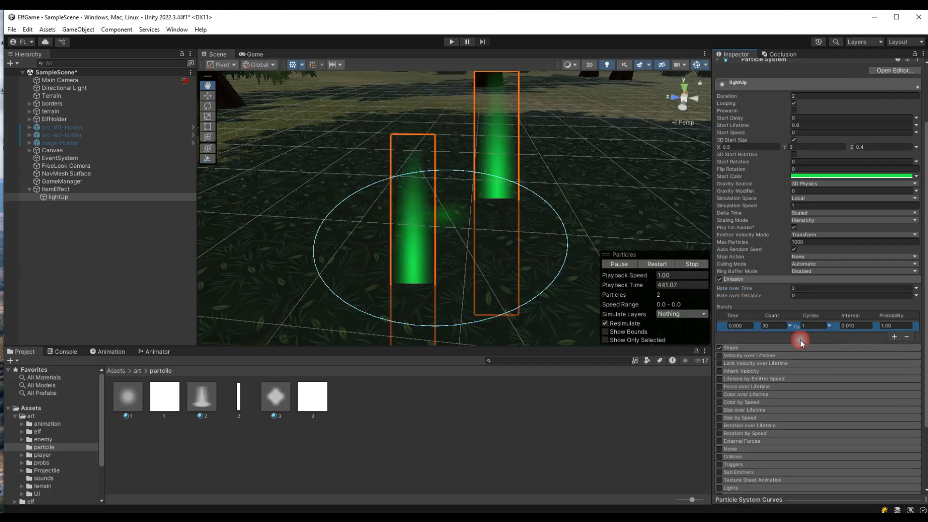
pyautogui.click(776, 326)
pyautogui.write('0')
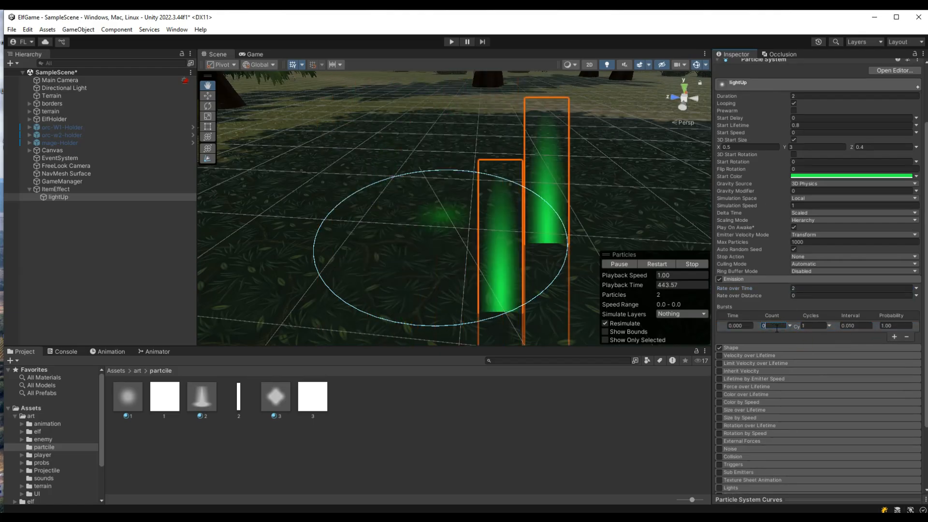
# Disable lightUp's Shape module and enable its Color over Lifetime module.
pyautogui.scroll(-3, 764, 319)
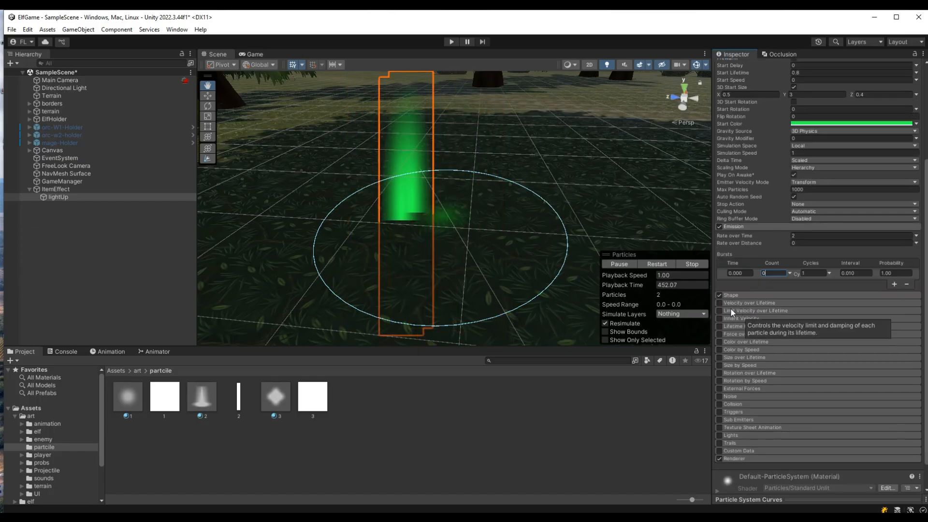
pyautogui.click(719, 295)
pyautogui.scroll(-2, 757, 312)
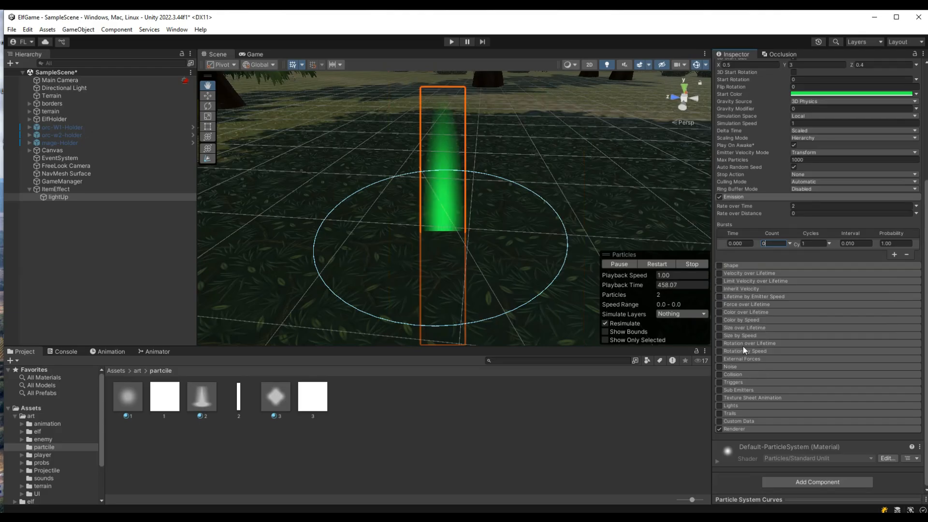
pyautogui.click(732, 312)
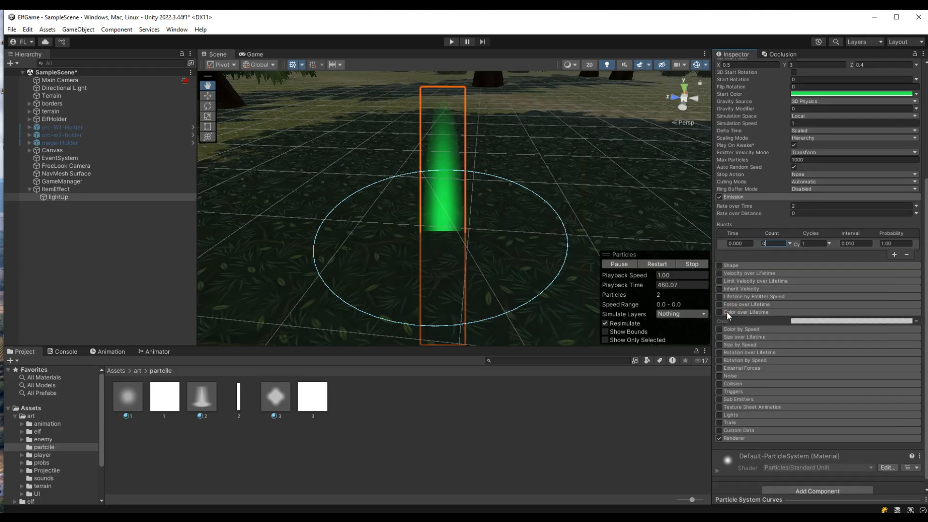
pyautogui.click(719, 312)
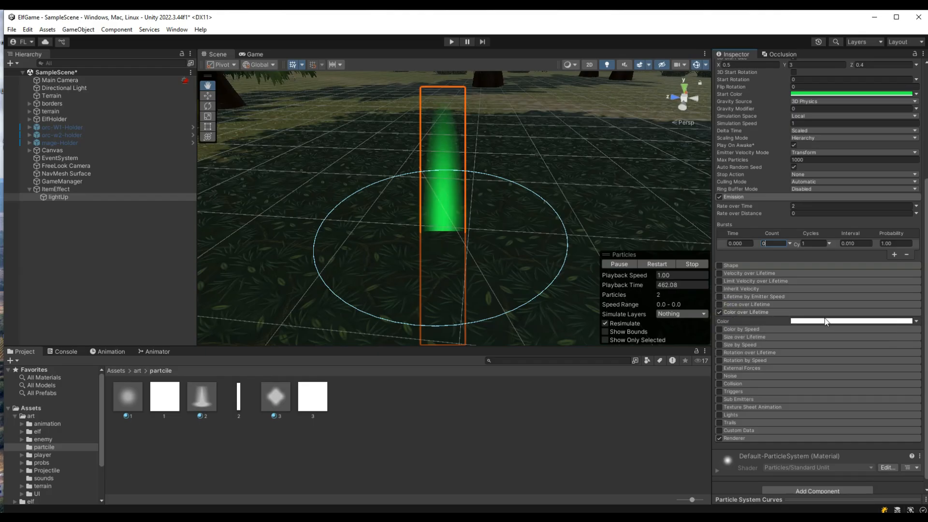
# Edit the Color over Lifetime gradient to alpha 0 at both ends, with opaque keys at about 26% and near the end.
pyautogui.click(827, 321)
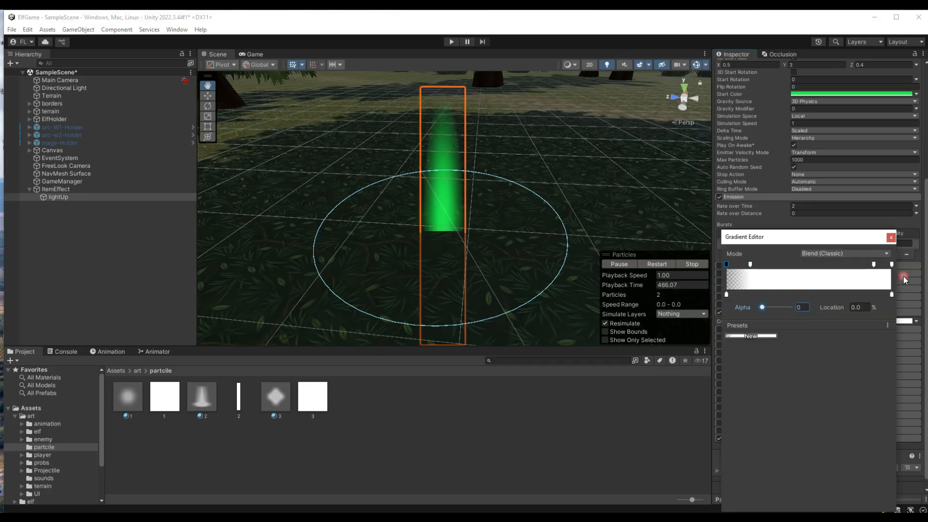
pyautogui.click(892, 264)
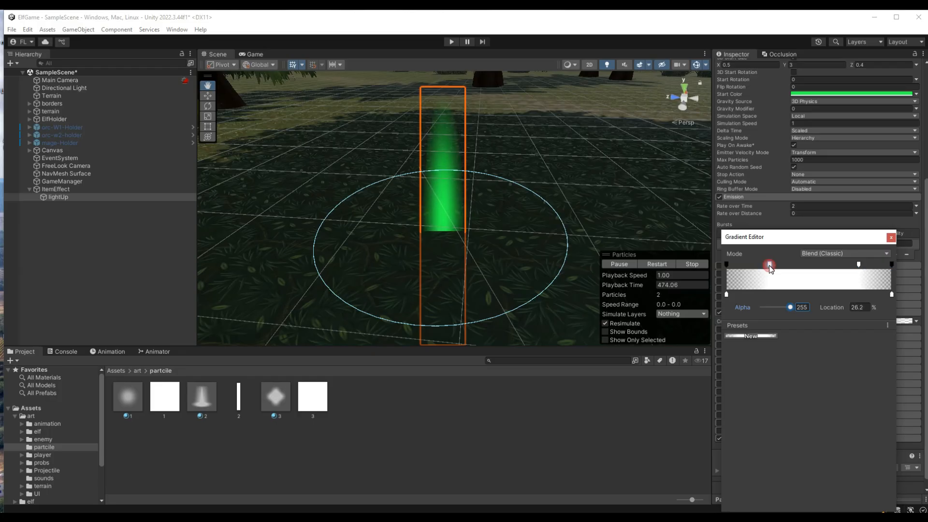
pyautogui.click(891, 237)
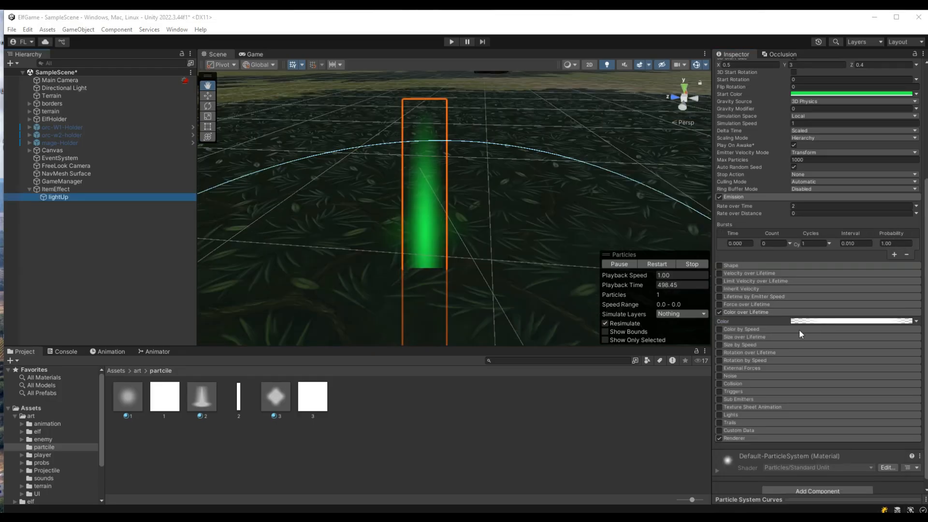
# Enable Size over Lifetime with separate axes on lightUp and make the Y and Z curves constant at 1.0.
pyautogui.click(739, 339)
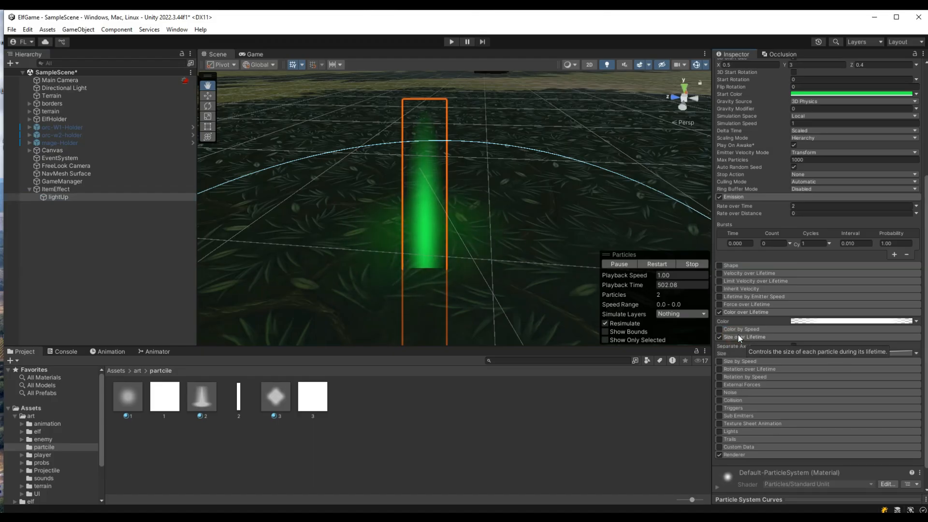
pyautogui.click(793, 346)
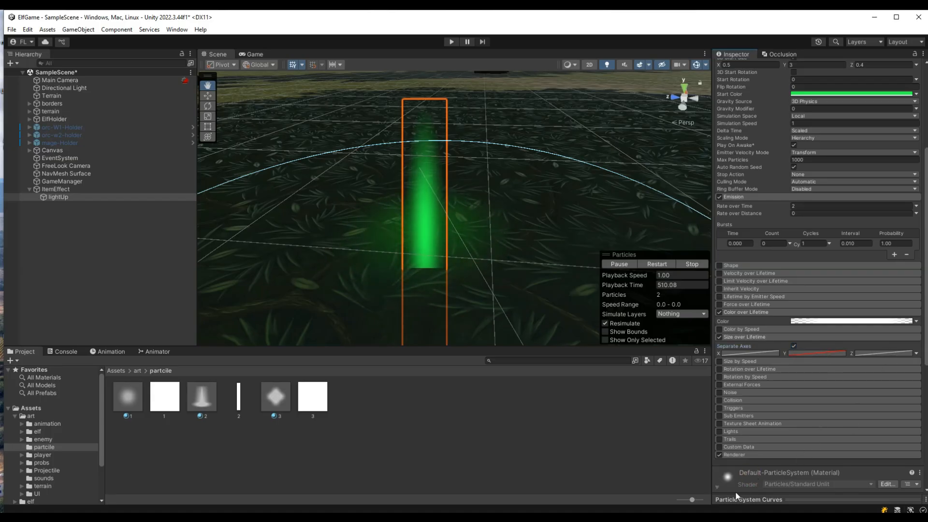
pyautogui.click(756, 500)
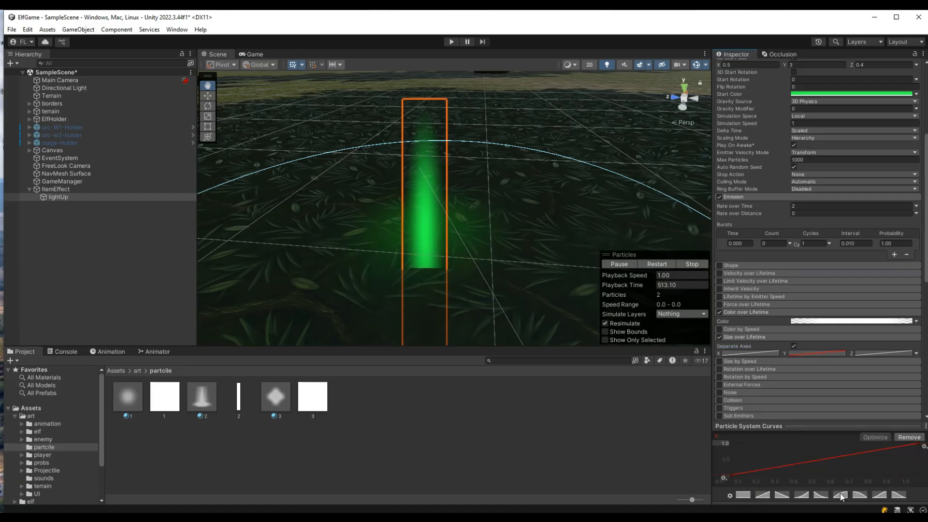
pyautogui.click(744, 494)
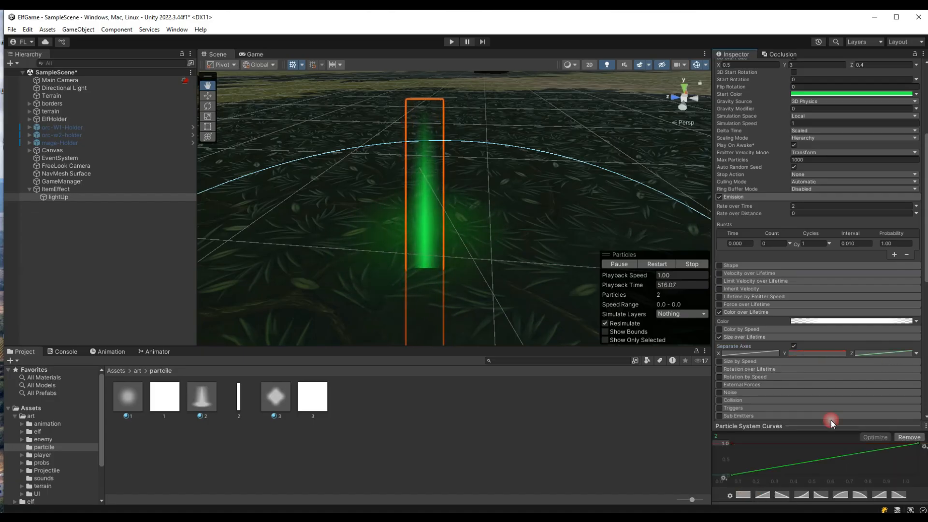
pyautogui.click(743, 495)
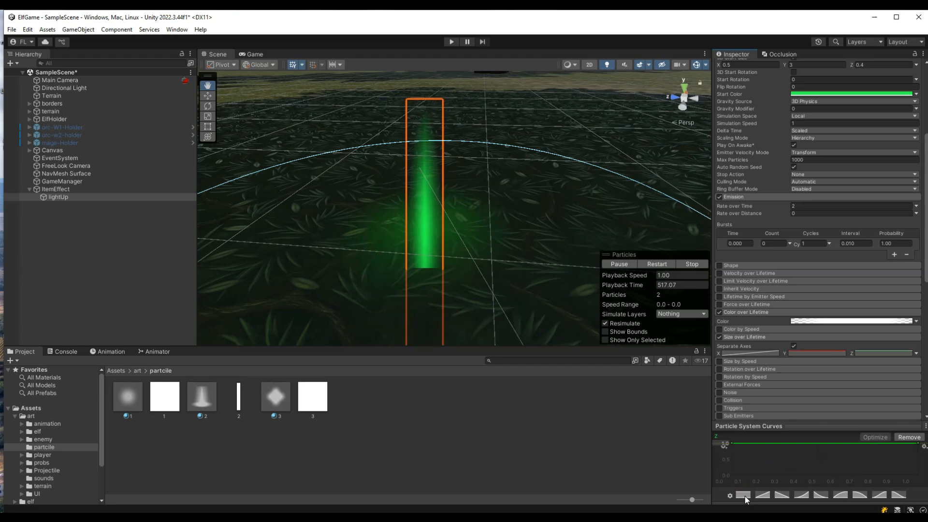
# Shape the X size curve to start and end at about 0.75 and peak at 1.0 midway.
pyautogui.click(761, 355)
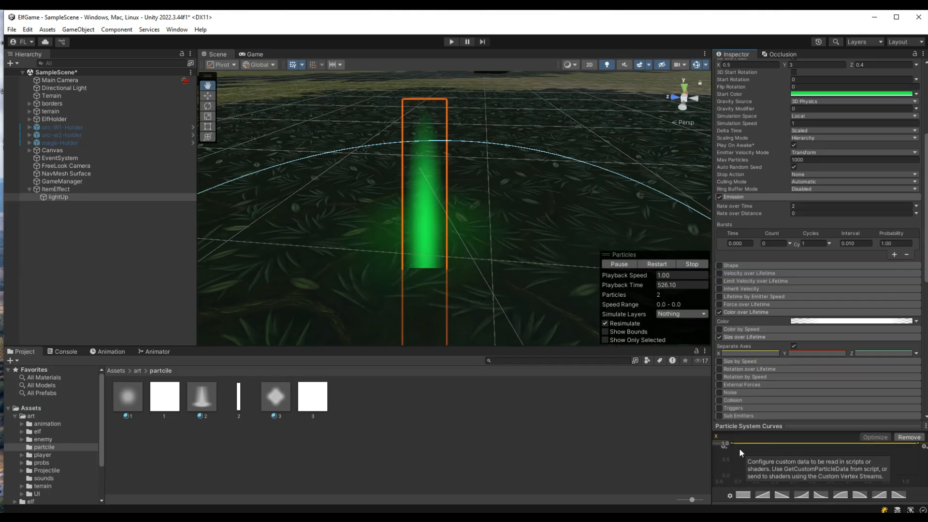
pyautogui.moveTo(733, 443); pyautogui.dragTo(734, 451)
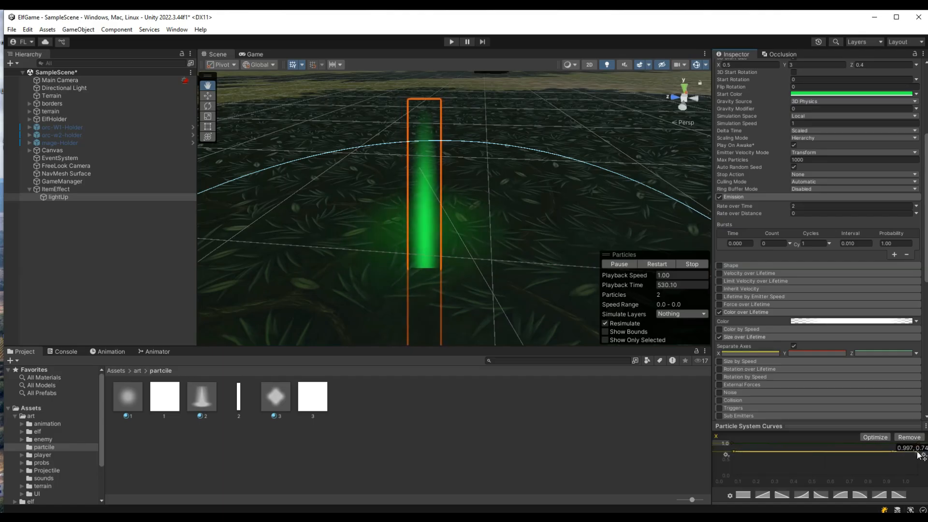
pyautogui.doubleClick(824, 453)
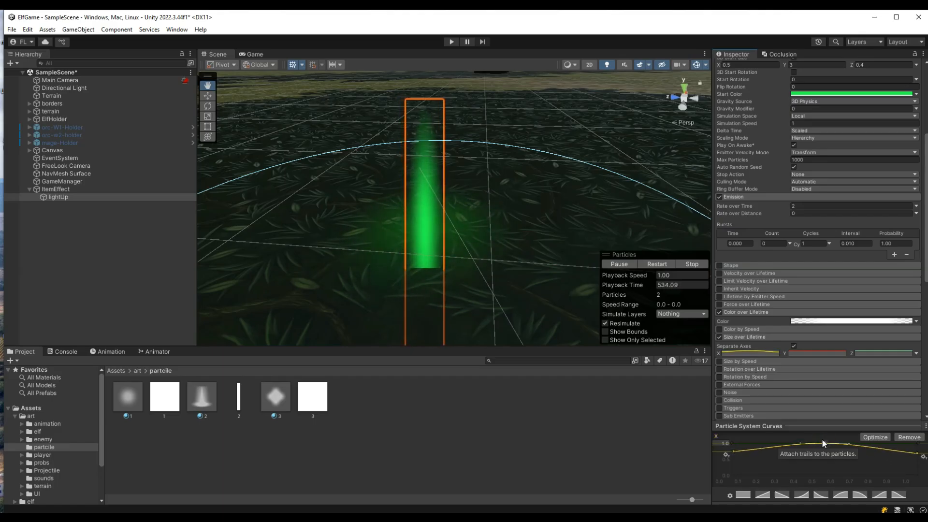
pyautogui.click(755, 427)
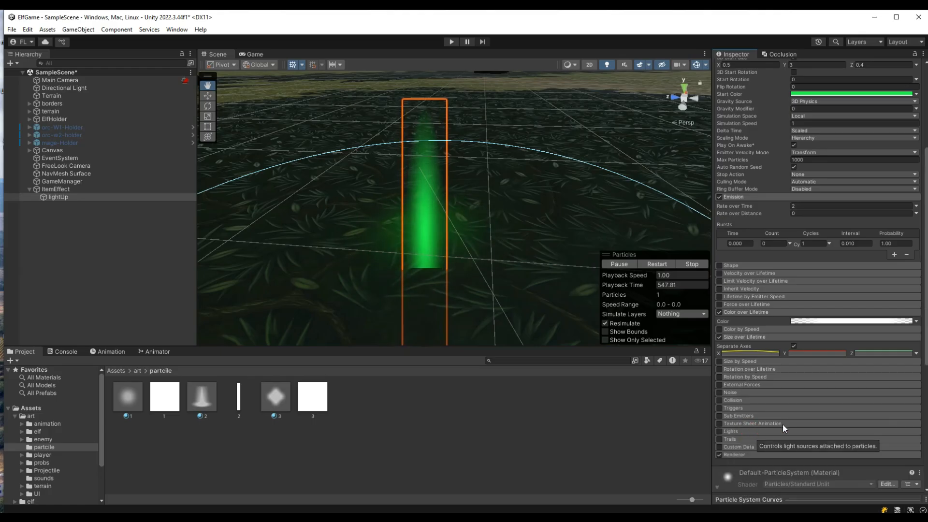
# Set the render mode of lightUp's Renderer module to Vertical Billboard.
pyautogui.scroll(-3, 774, 394)
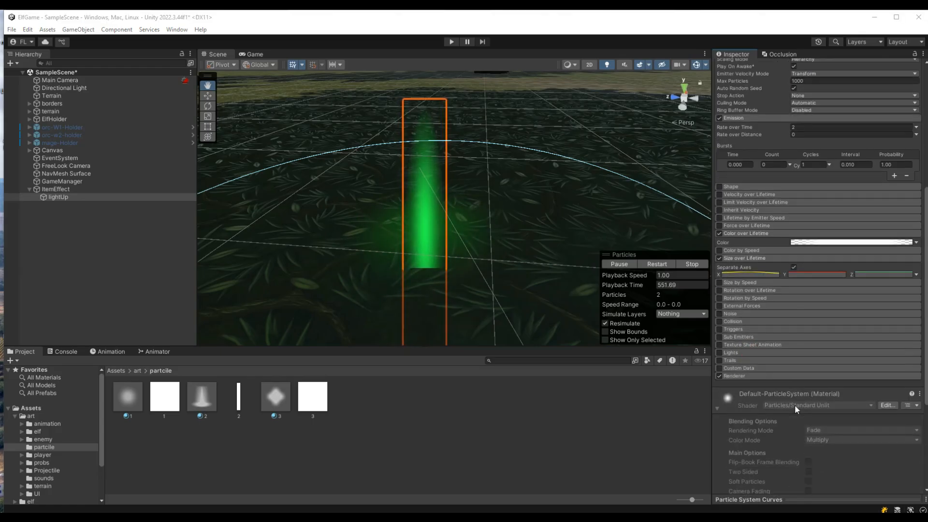
pyautogui.click(744, 378)
pyautogui.scroll(-3, 782, 403)
pyautogui.click(808, 305)
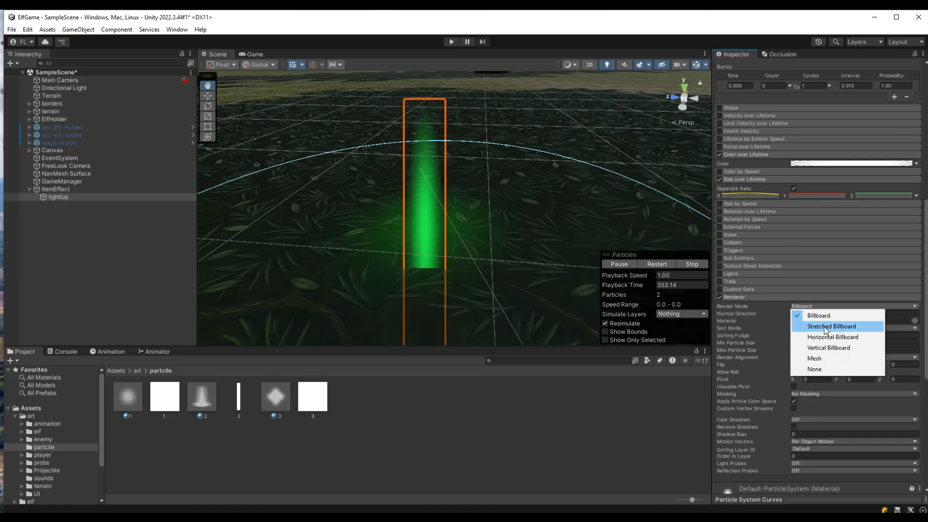
pyautogui.click(826, 337)
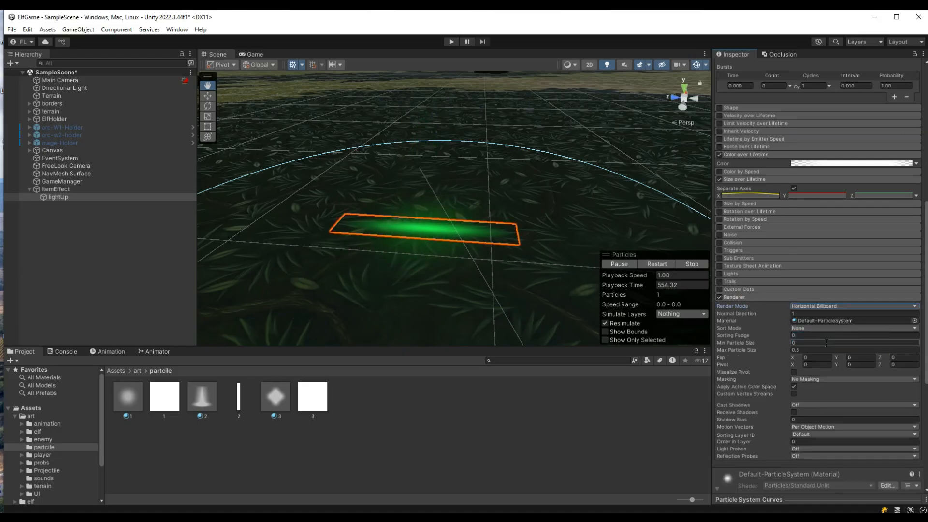
pyautogui.click(817, 306)
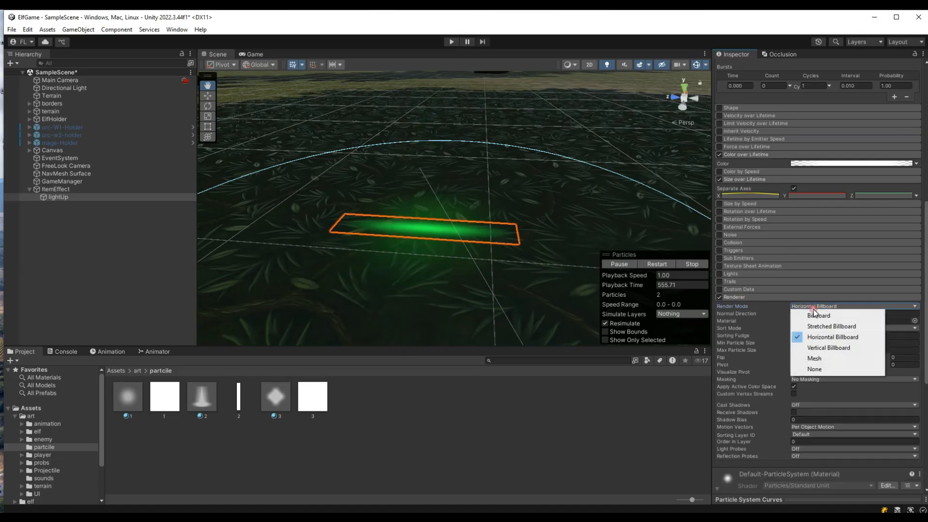
pyautogui.click(833, 348)
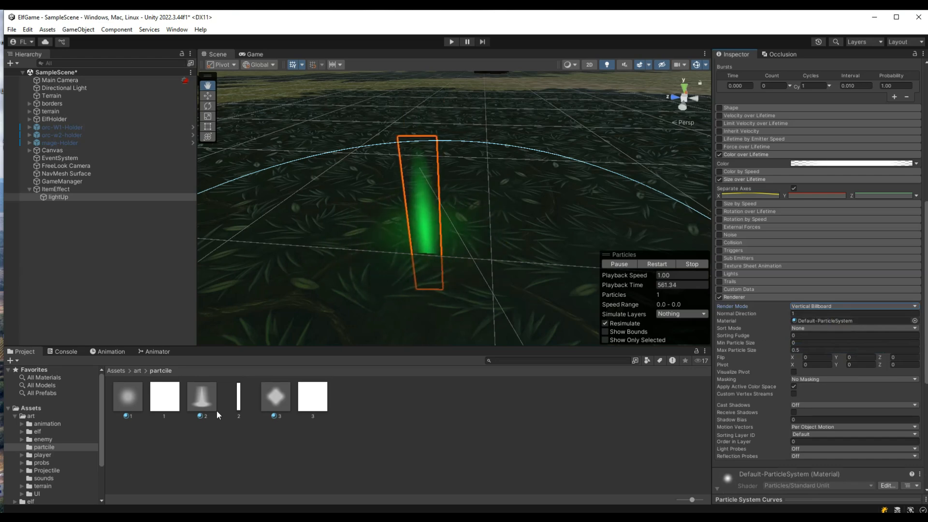
# Assign material 2 to lightUp's renderer and set its max particle size to 10.
pyautogui.moveTo(500, 352); pyautogui.dragTo(817, 321)
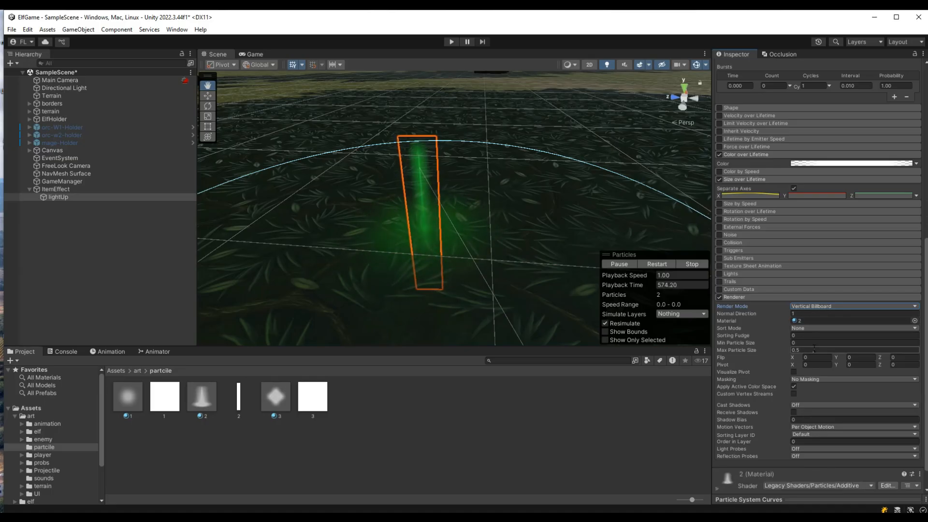
pyautogui.click(814, 350)
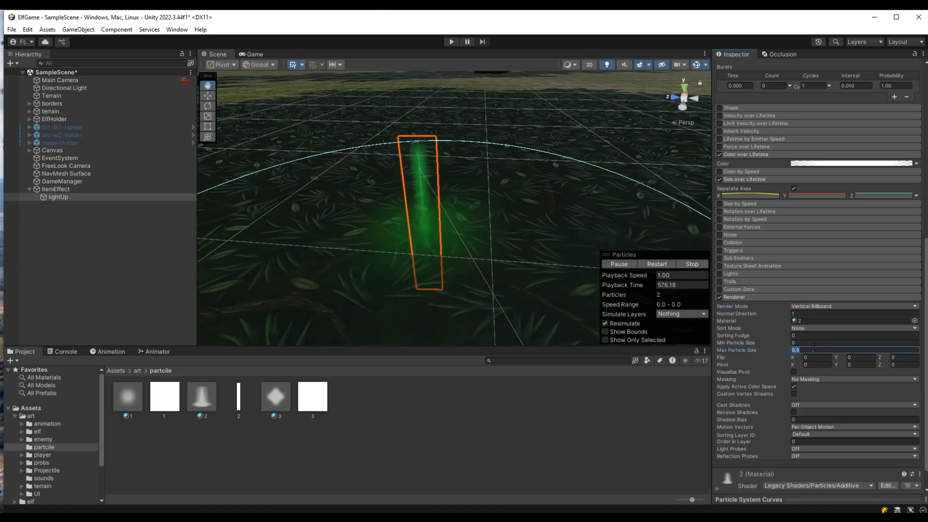
pyautogui.write('10')
# Set the light probes of lightUp's renderer to Blend Probes.
pyautogui.scroll(-2, 832, 431)
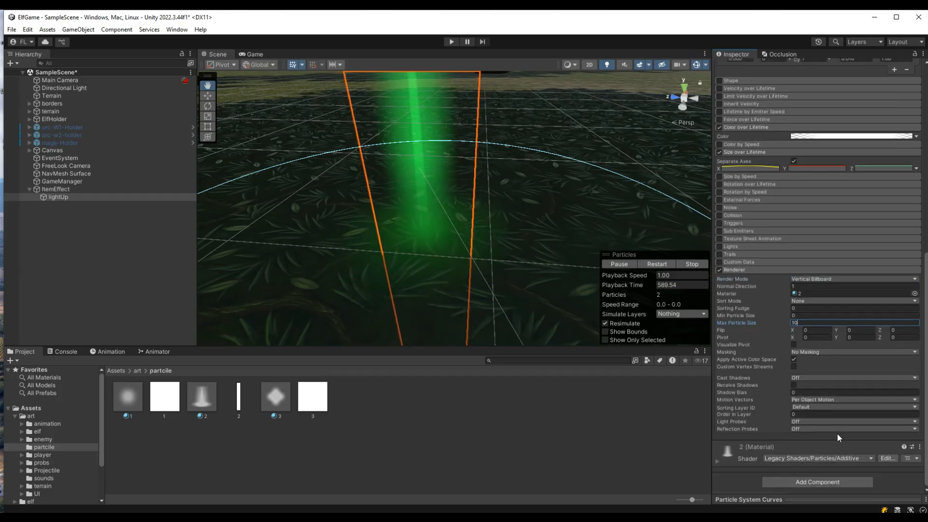
pyautogui.click(808, 421)
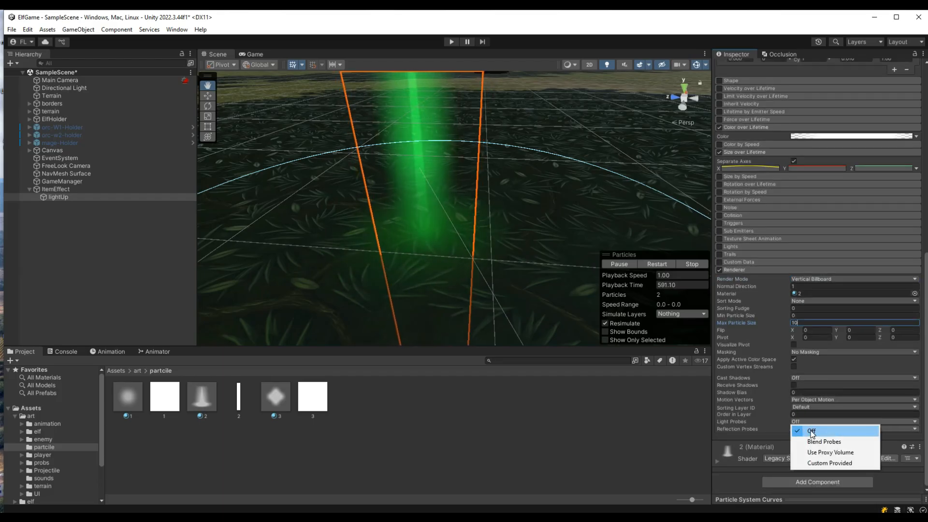
pyautogui.click(840, 443)
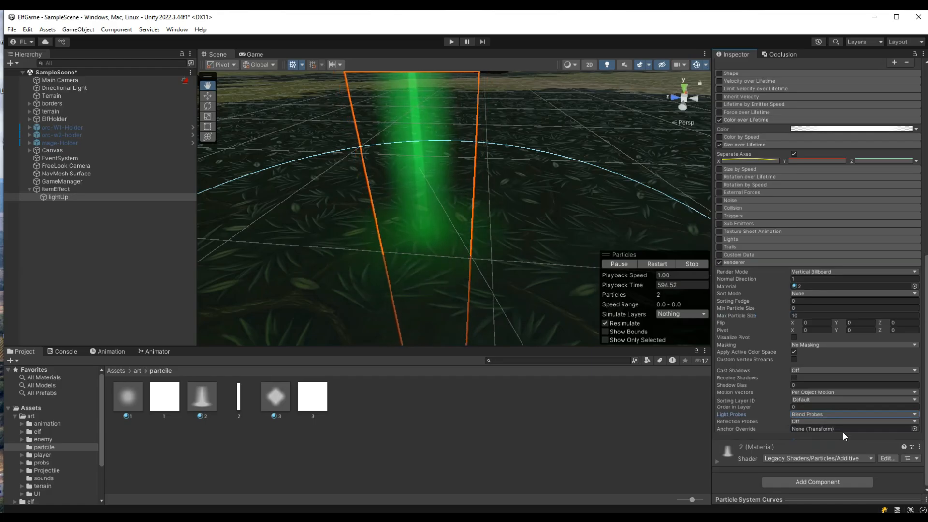
# Move lightUp straight up with the Move tool to a local Z position of about 0.869 so the beam's base rests near the ground.
pyautogui.scroll(3, 822, 408)
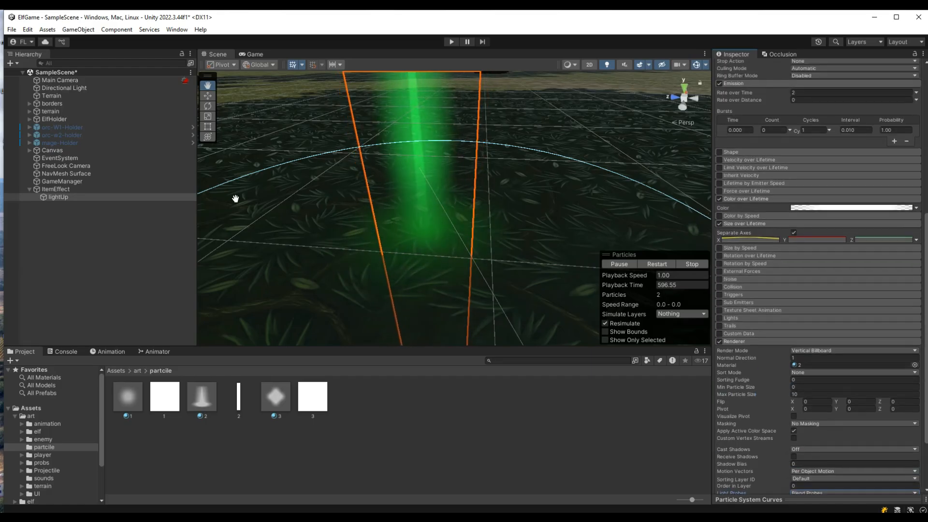
pyautogui.click(207, 95)
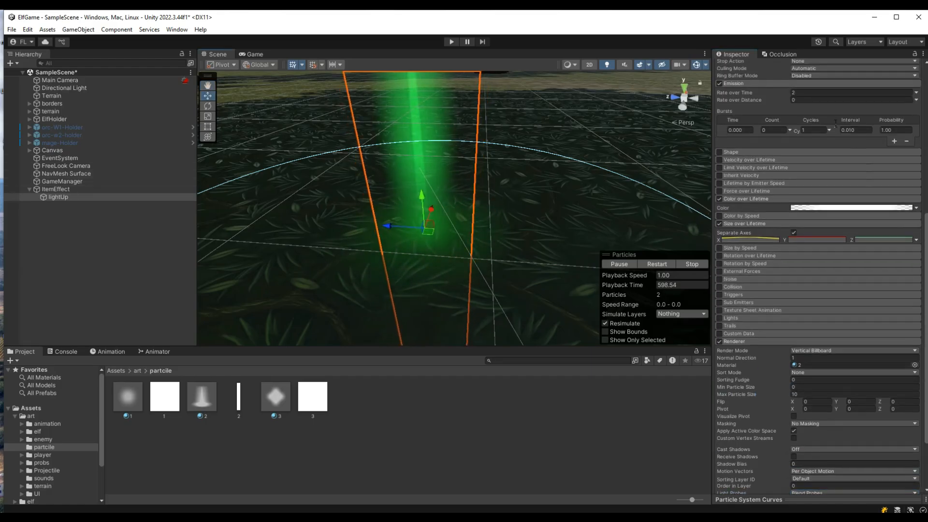
pyautogui.scroll(10, 810, 144)
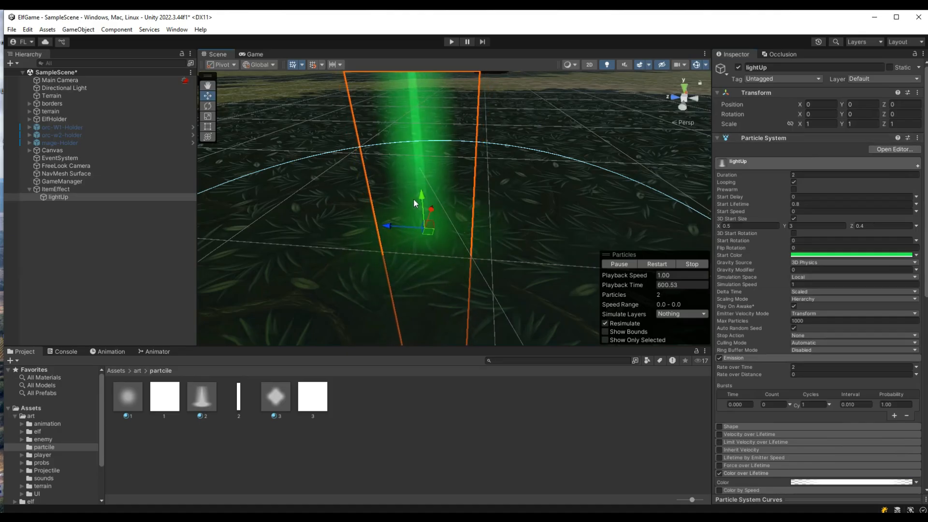
pyautogui.moveTo(422, 203); pyautogui.dragTo(408, 45)
pyautogui.scroll(-6, 429, 152)
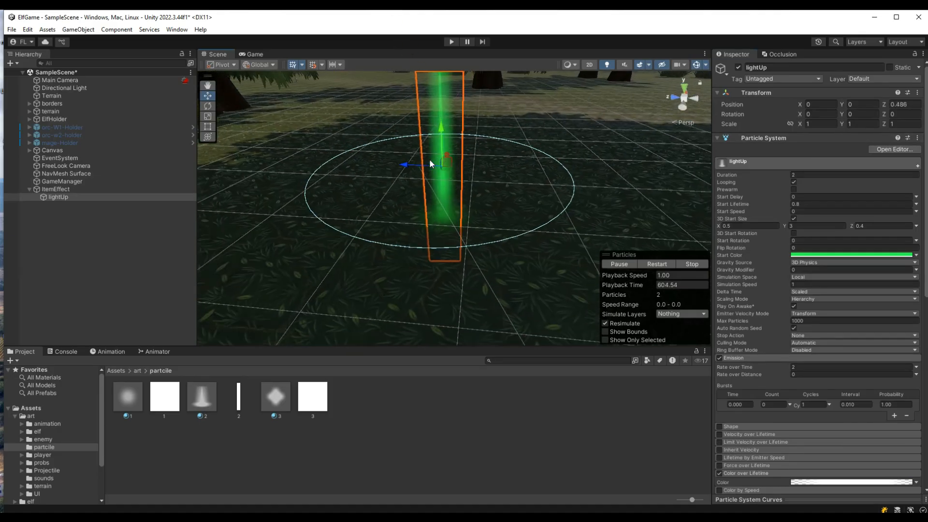
pyautogui.moveTo(444, 135); pyautogui.dragTo(425, 88)
pyautogui.scroll(-4, 472, 219)
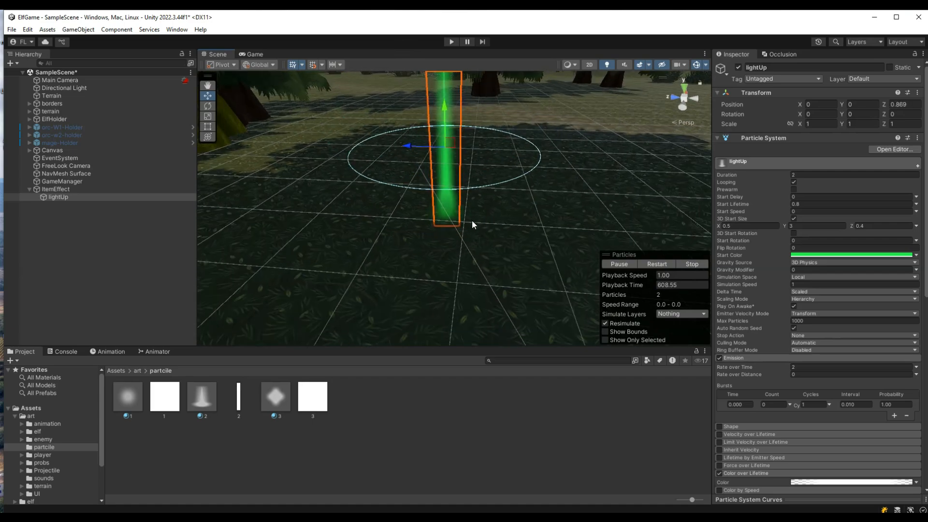
pyautogui.scroll(6, 391, 173)
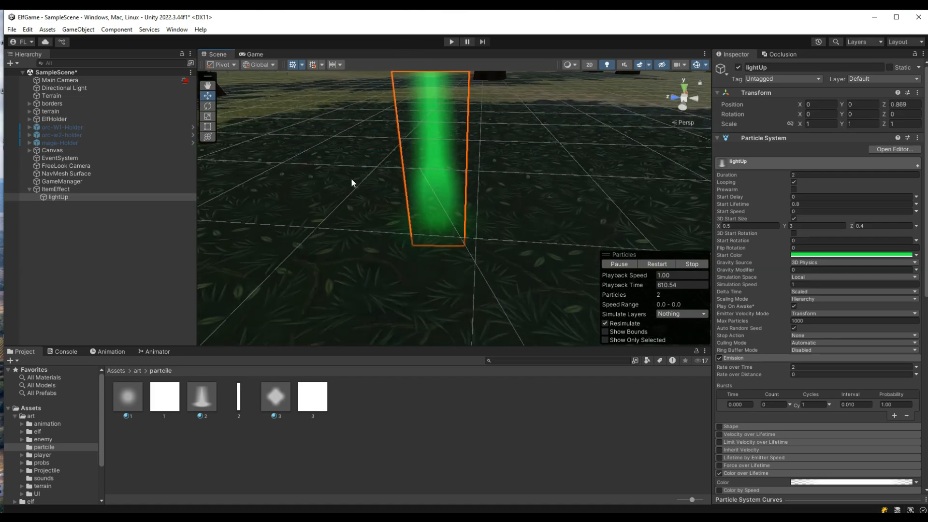
# Scale the ItemEffect particle system together with its lightUp child uniformly to about 1.13.
pyautogui.click(91, 189)
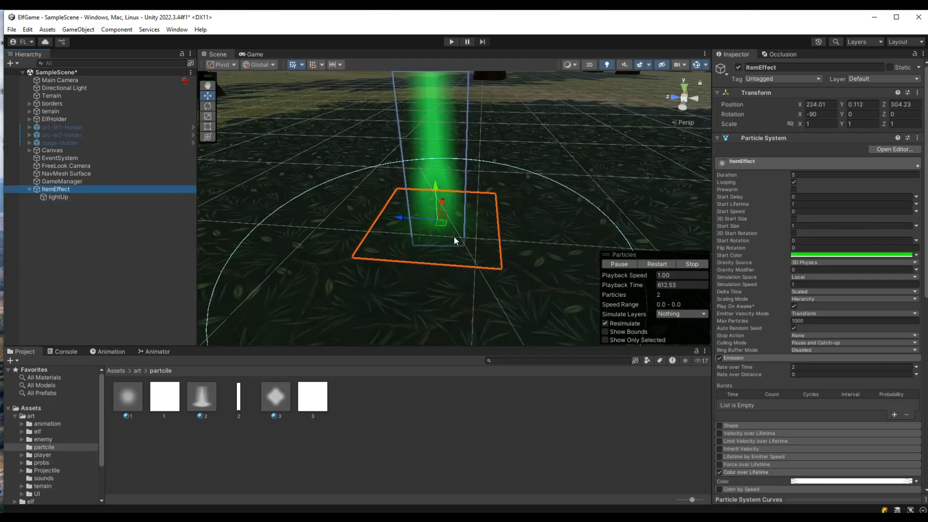
pyautogui.click(208, 116)
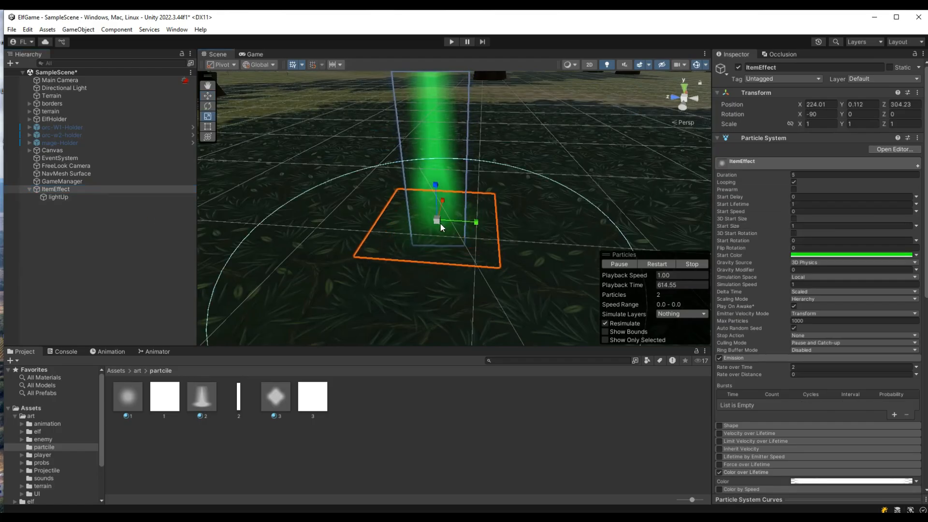
pyautogui.moveTo(438, 221)
pyautogui.mouseDown()
pyautogui.moveTo(469, 218)
pyautogui.moveTo(443, 219)
pyautogui.mouseUp()
# Detach lightUp, scale ItemEffect alone uniformly to about 2.74, and parent lightUp back under it.
pyautogui.moveTo(57, 197); pyautogui.dragTo(58, 188)
pyautogui.click(394, 217)
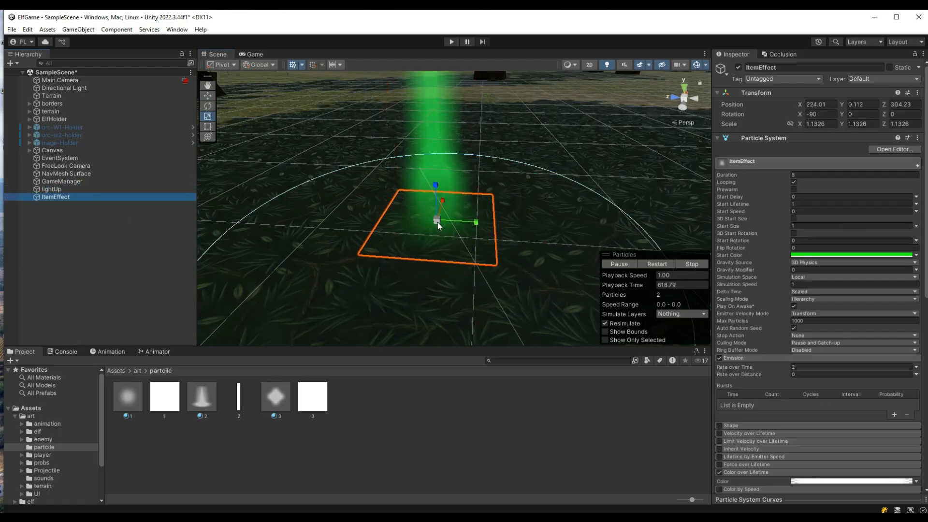
pyautogui.moveTo(486, 216); pyautogui.dragTo(503, 211)
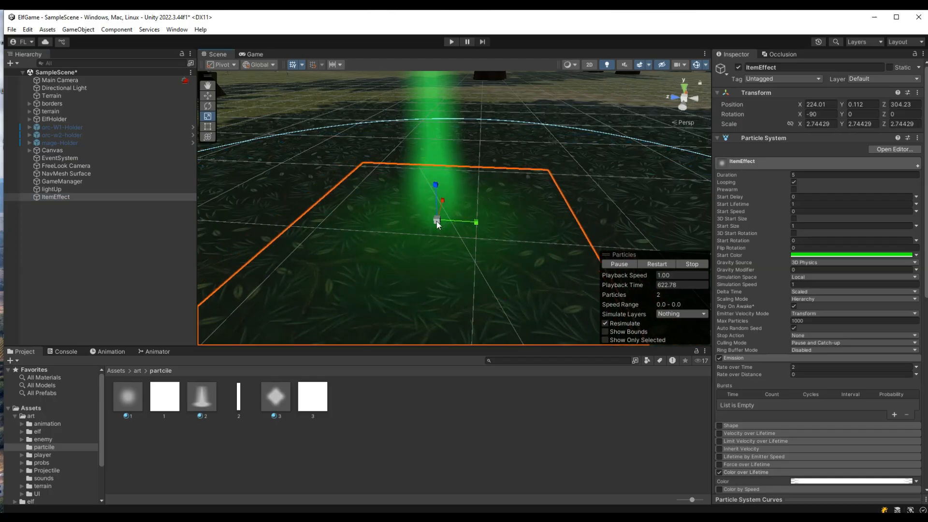
pyautogui.click(55, 190)
pyautogui.moveTo(55, 195); pyautogui.dragTo(65, 197)
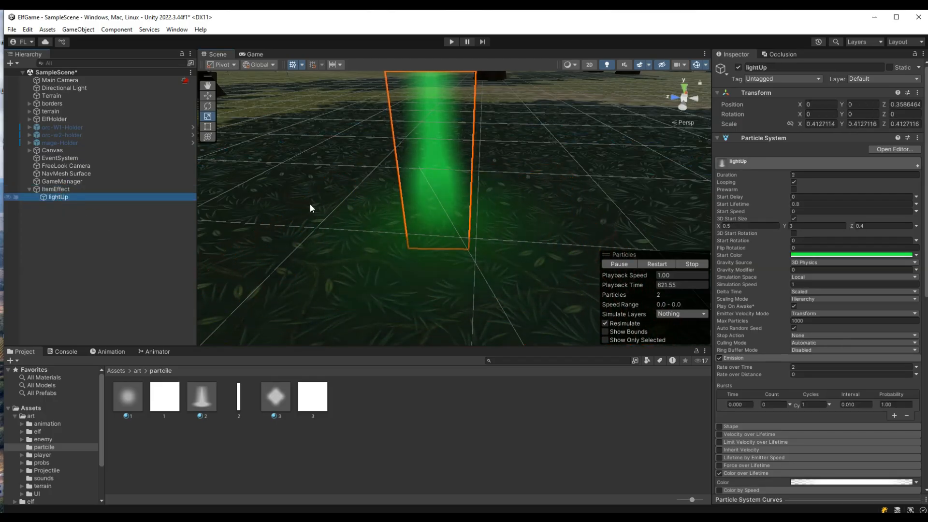
# Set the Emission Rate over Time of ItemEffect to 6.
pyautogui.press('f')
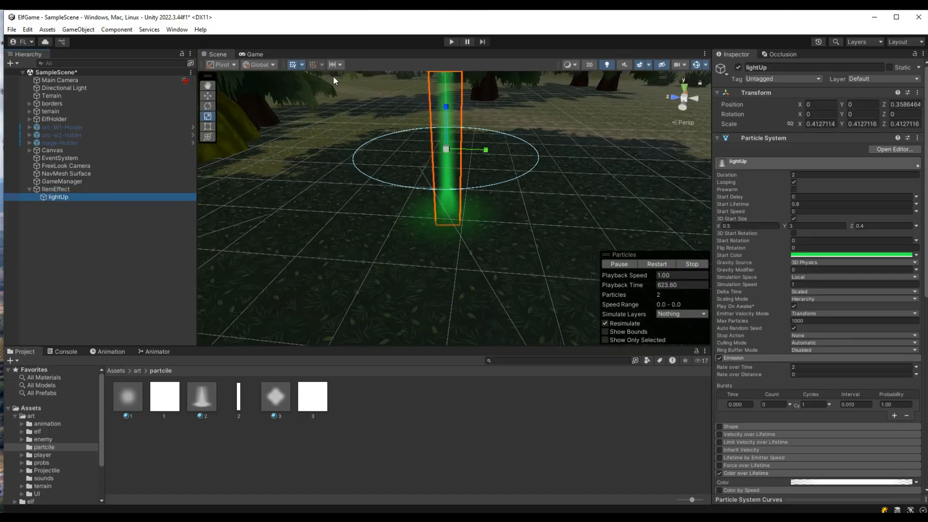
pyautogui.click(514, 210)
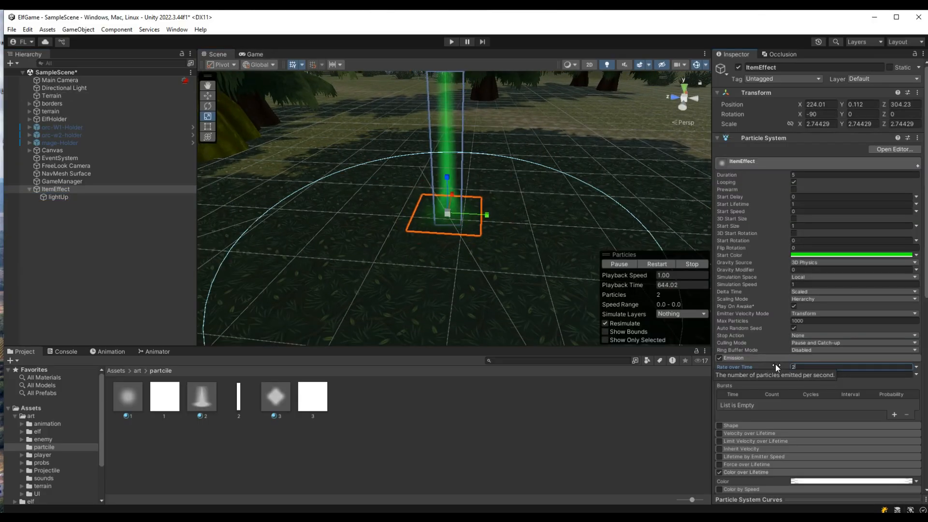
pyautogui.click(775, 366)
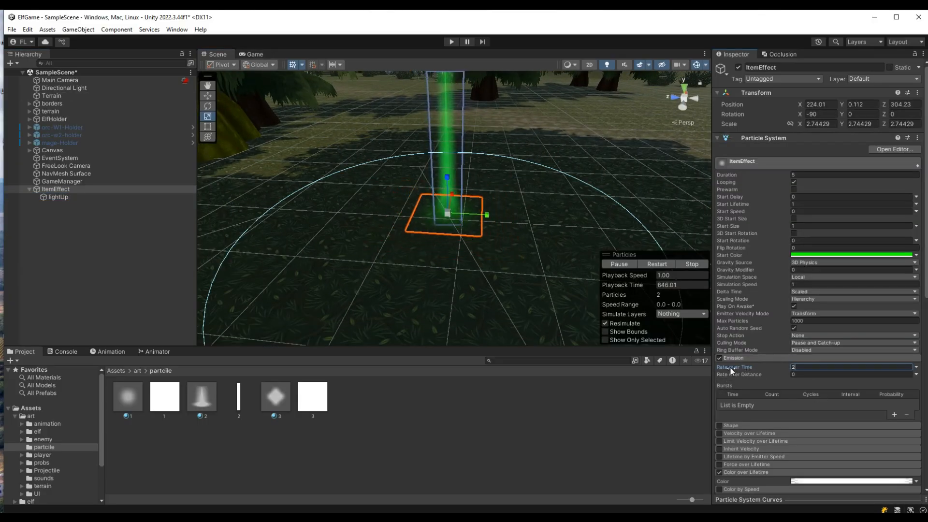
pyautogui.scroll(4, 462, 243)
pyautogui.scroll(2, 461, 242)
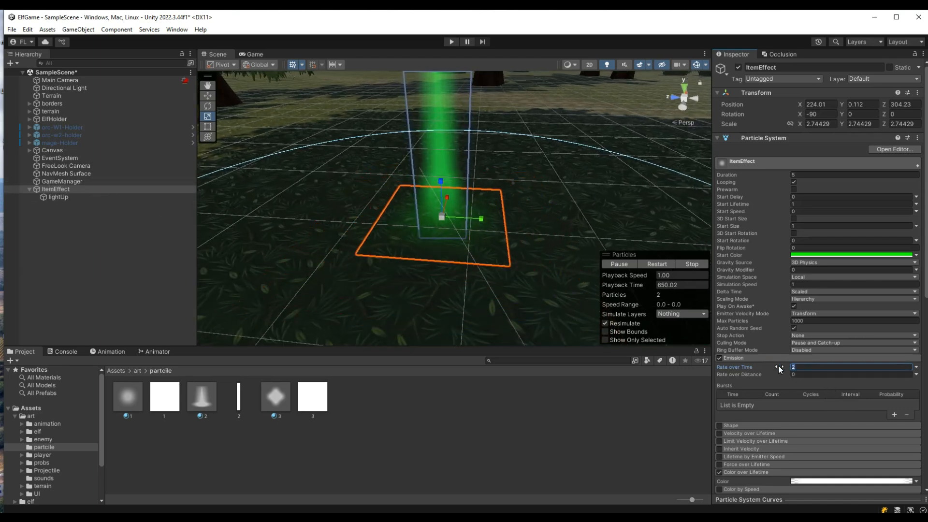
pyautogui.write('6')
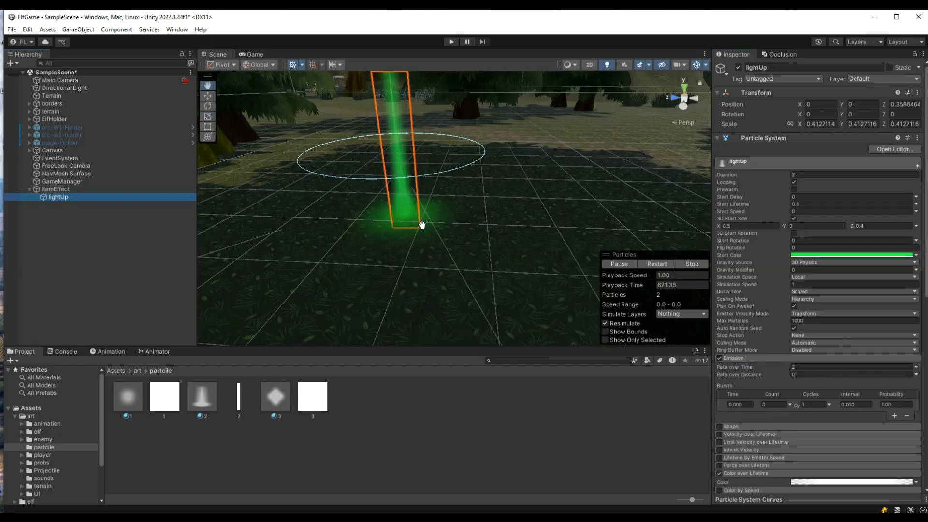
# Move lightUp out of ItemEffect in the hierarchy and scale ItemEffect alone down uniformly to about 1.31.
pyautogui.scroll(3, 387, 222)
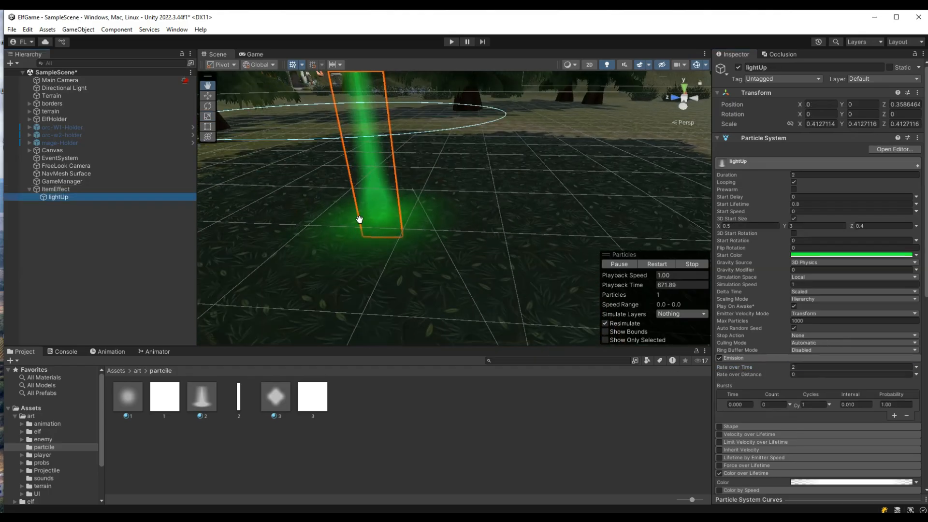
pyautogui.moveTo(75, 196); pyautogui.dragTo(62, 187)
pyautogui.click(71, 195)
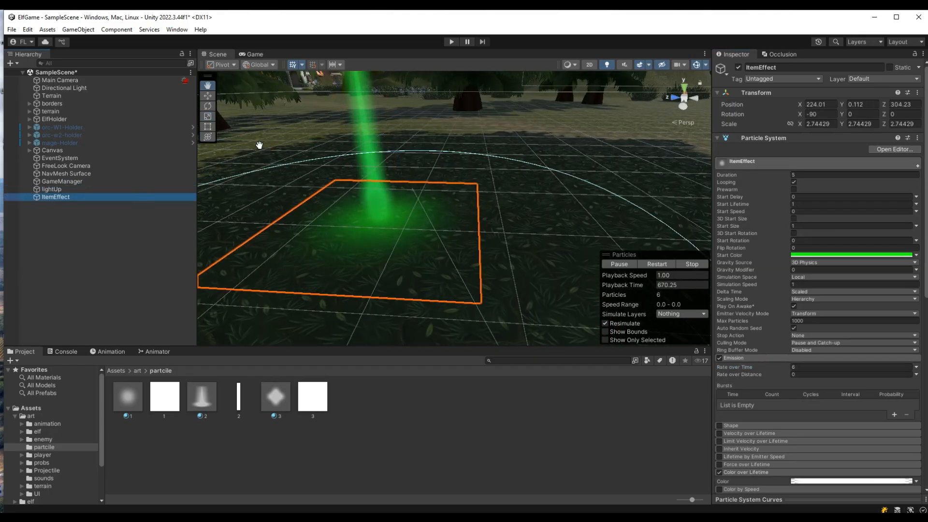
pyautogui.click(208, 117)
pyautogui.moveTo(389, 220); pyautogui.dragTo(369, 256)
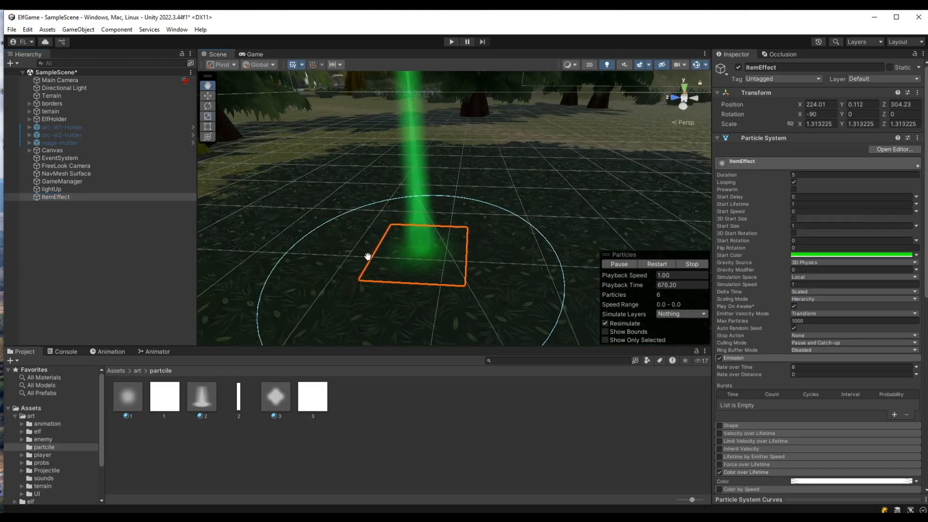
# Parent lightUp under ItemEffect again and clear the selection.
pyautogui.scroll(6, 485, 293)
pyautogui.moveTo(495, 300); pyautogui.dragTo(493, 284)
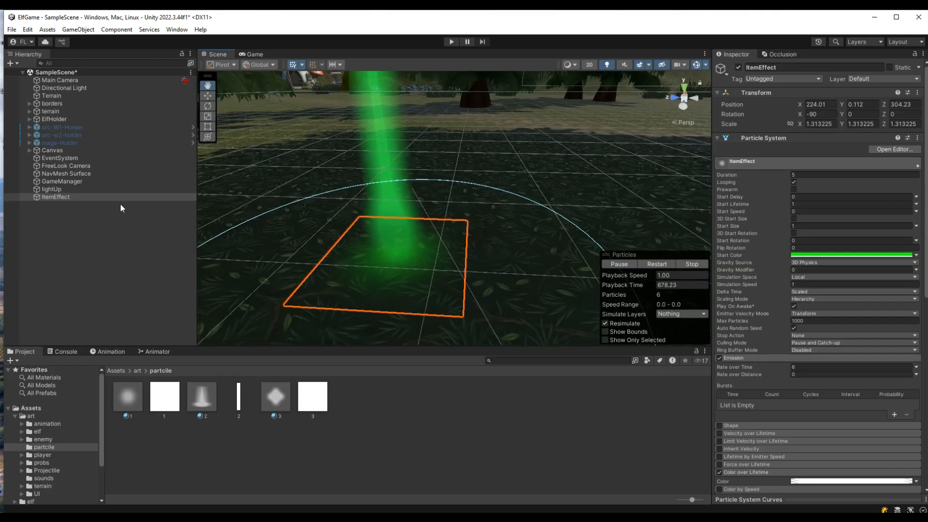
pyautogui.moveTo(62, 197); pyautogui.dragTo(62, 196)
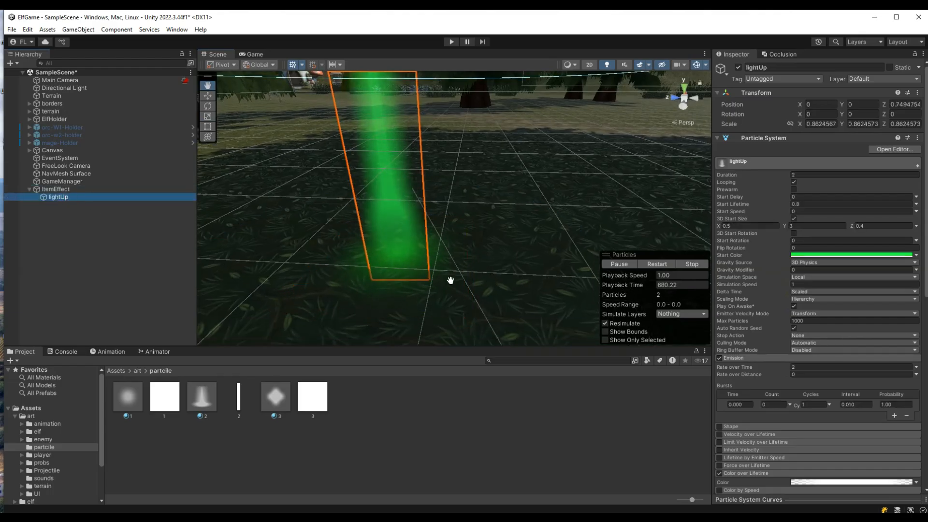
pyautogui.moveTo(449, 280); pyautogui.dragTo(464, 286)
pyautogui.click(70, 205)
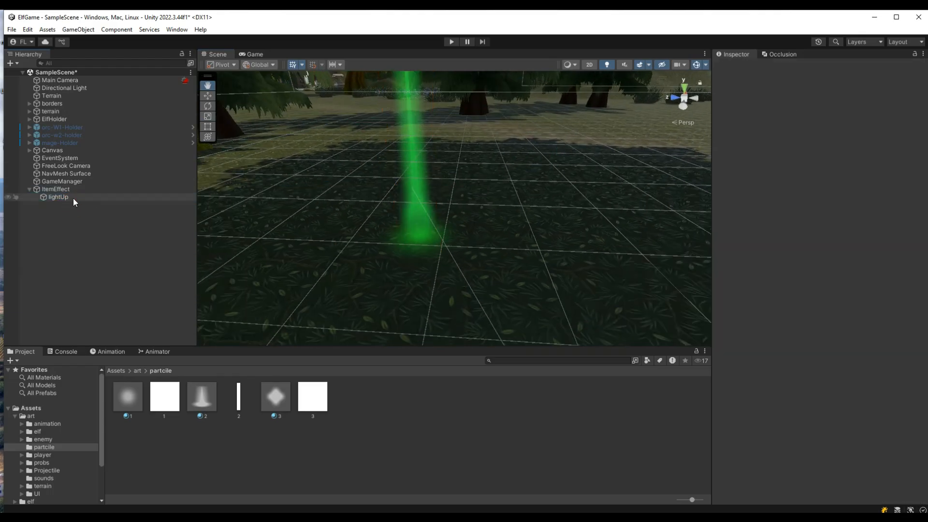
# Add a new Particle System as a child of ItemEffect and name it glowUp.
pyautogui.click(65, 192)
pyautogui.rightClick(77, 192)
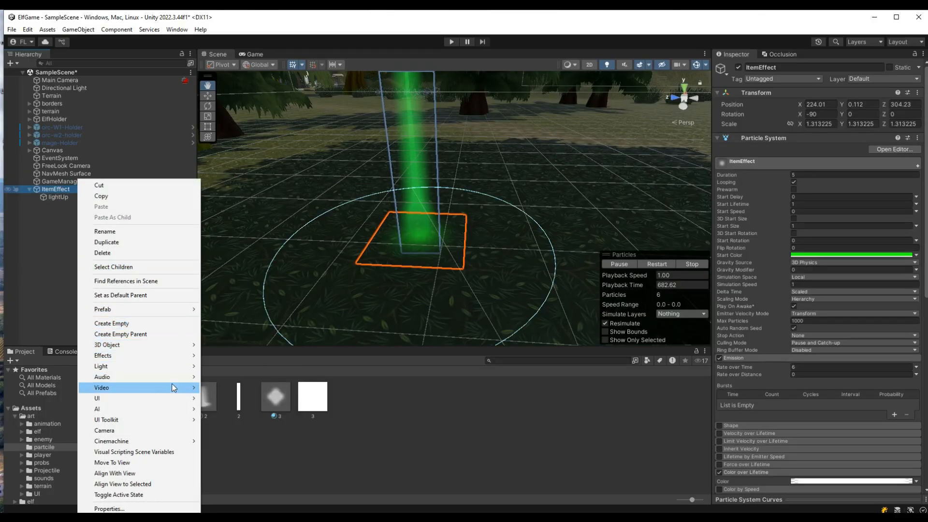
pyautogui.moveTo(173, 386)
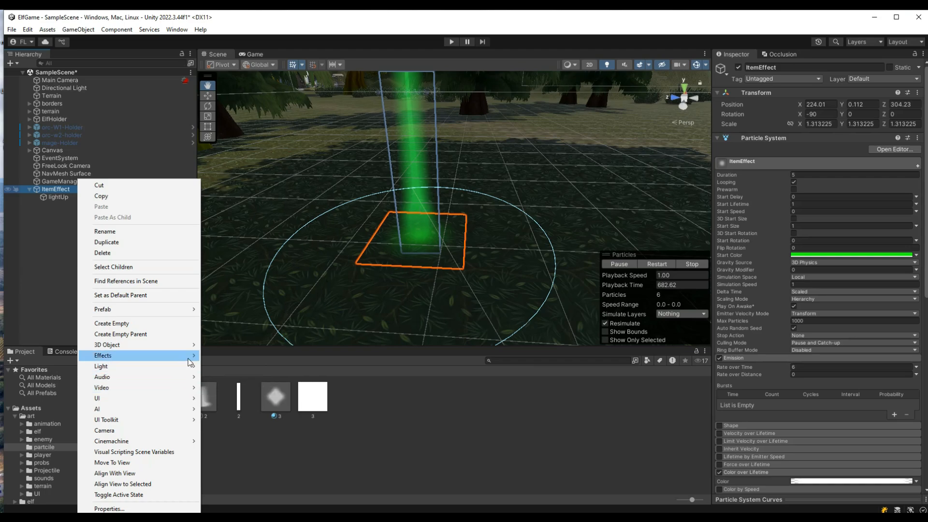
pyautogui.moveTo(145, 355)
pyautogui.click(227, 356)
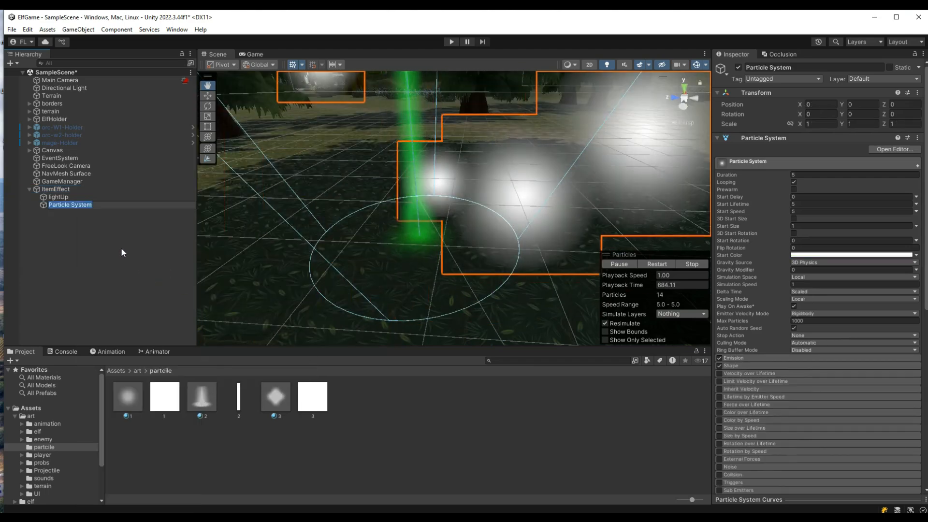
pyautogui.write('glow')
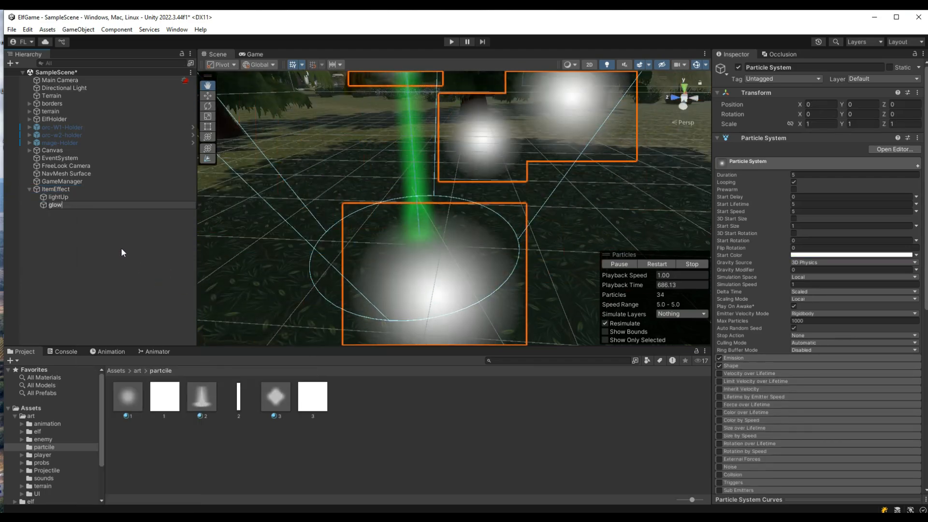
pyautogui.write('Up')
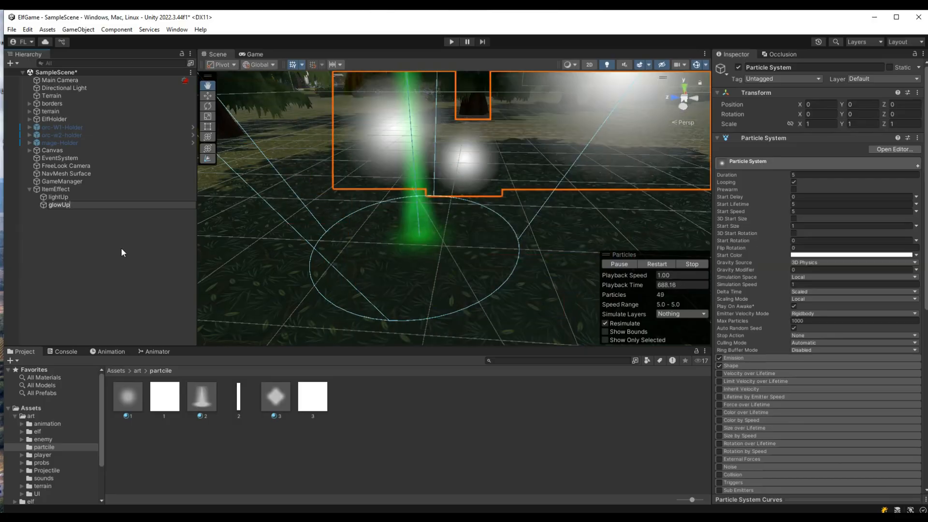
pyautogui.press('Return')
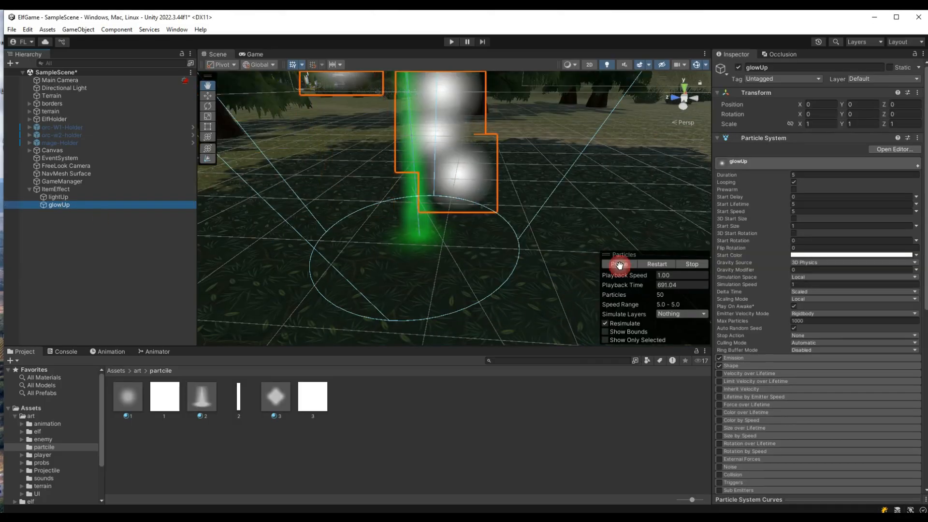
# Set the Start Lifetime of glowUp to Random Between Two Constants with values 1 and 2.
pyautogui.click(92, 215)
pyautogui.click(66, 207)
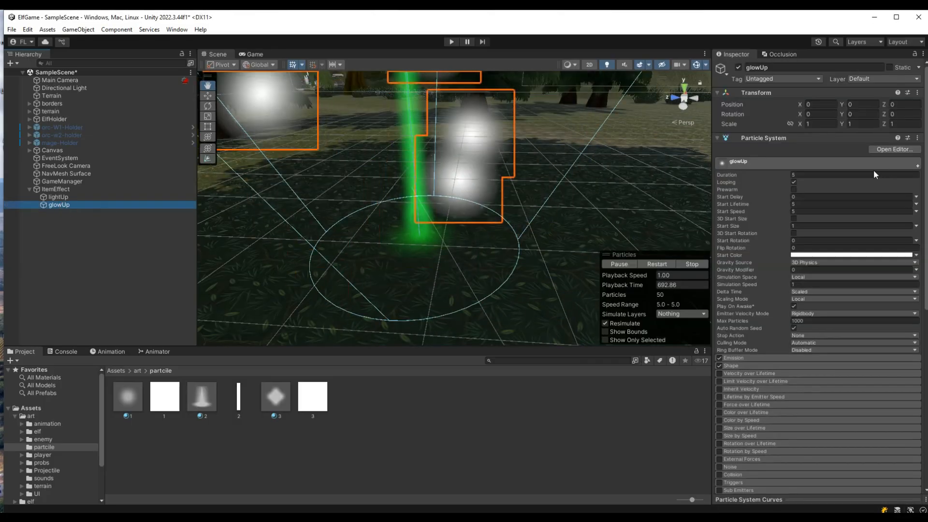
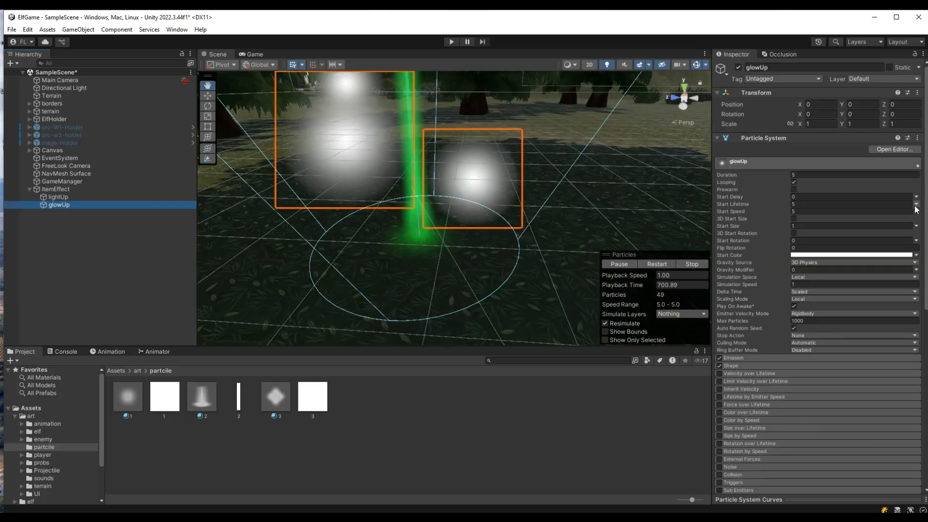
pyautogui.click(917, 208)
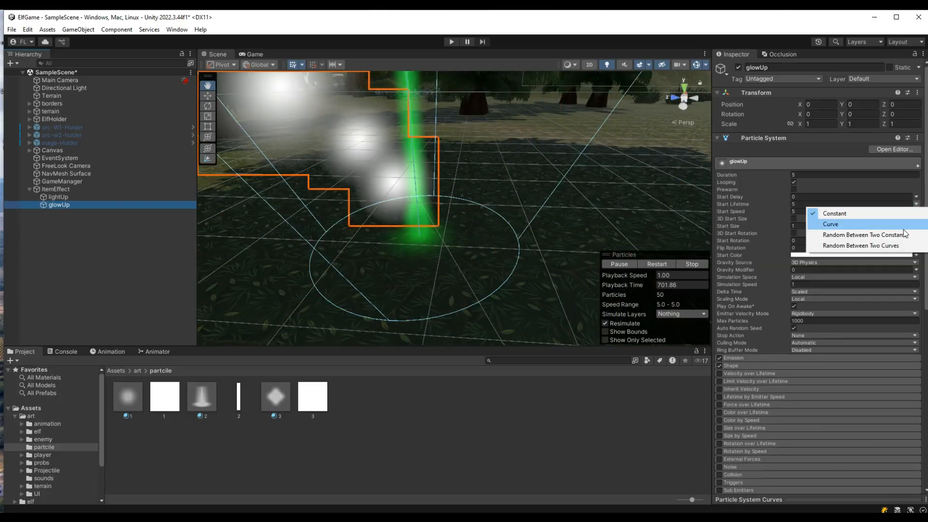
pyautogui.click(886, 236)
pyautogui.click(815, 205)
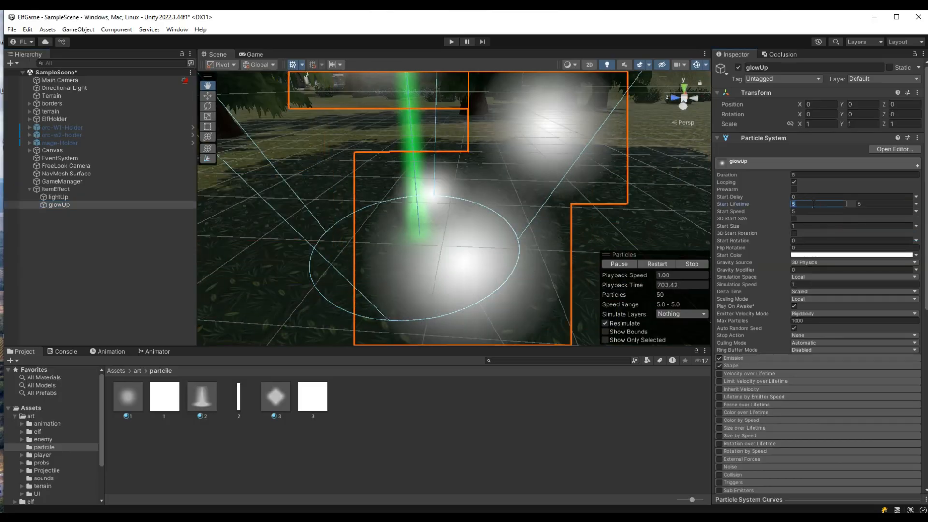
pyautogui.write('1')
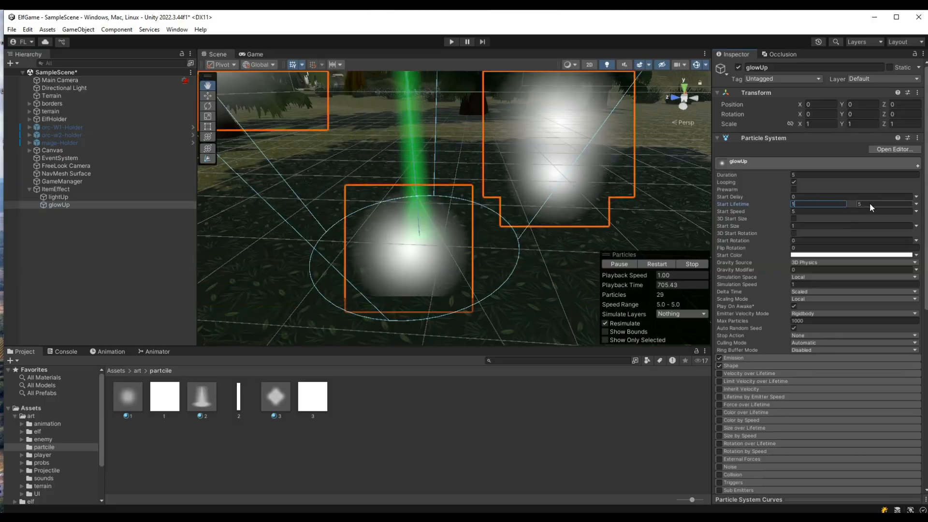
pyautogui.click(870, 204)
pyautogui.write('2')
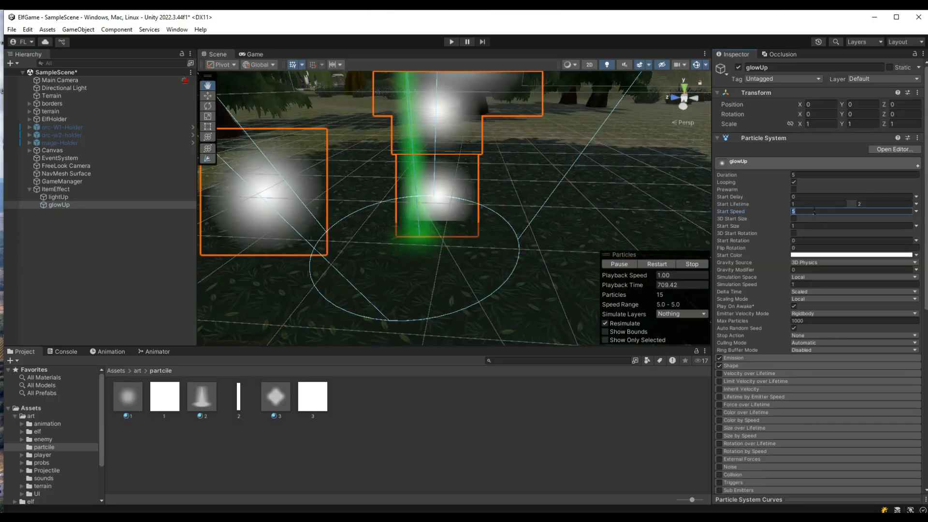
# Set the Start Speed of glowUp to 0 and its Start Size to 0.1.
pyautogui.click(815, 212)
pyautogui.write('0')
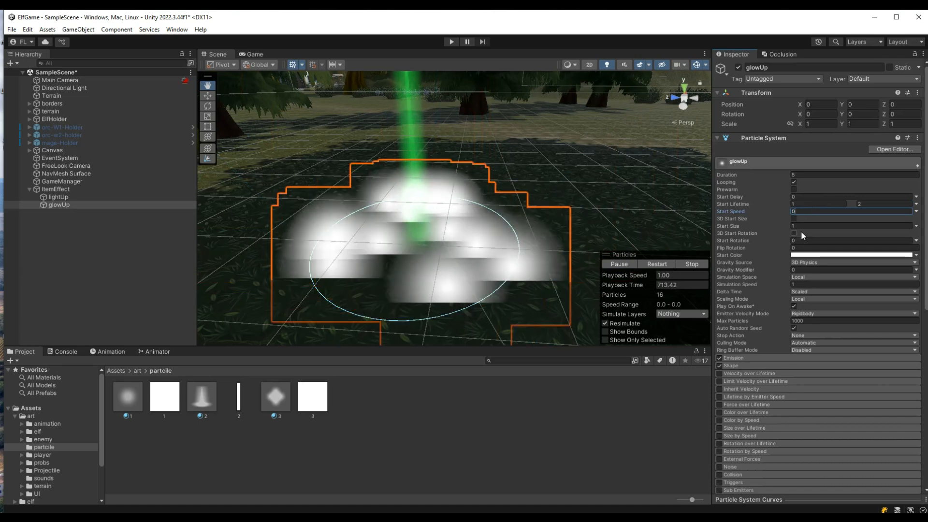
pyautogui.click(810, 226)
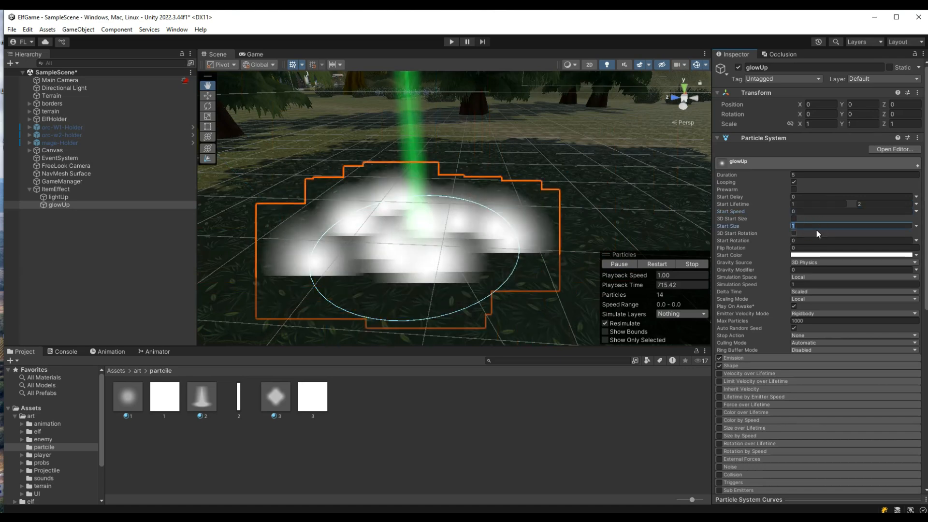
pyautogui.write('0')
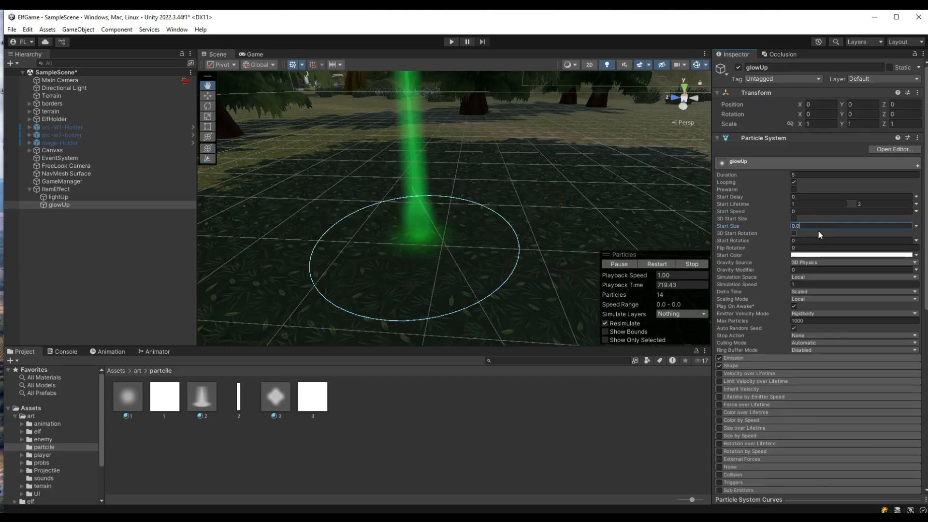
pyautogui.write('.1')
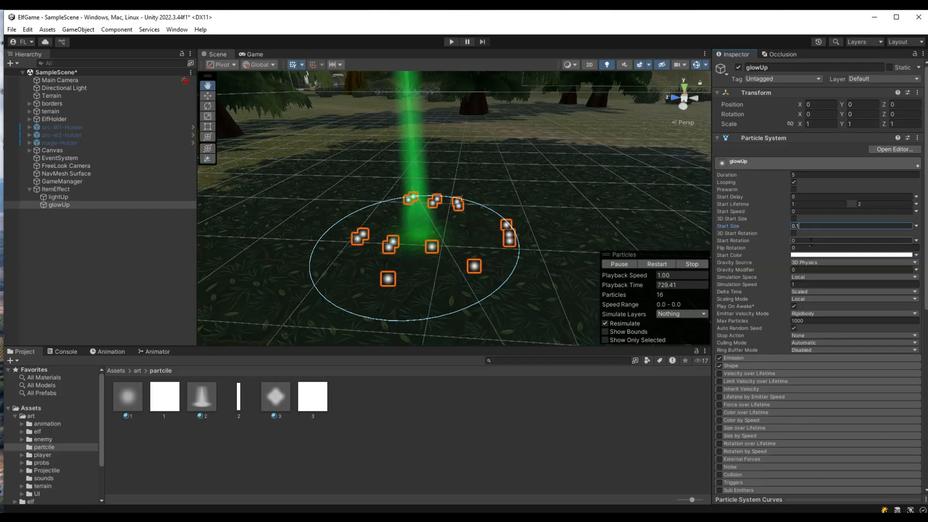
# Set the Start Rotation of glowUp to Random Between Two Constants with values 0 and 360.
pyautogui.click(811, 240)
pyautogui.click(917, 241)
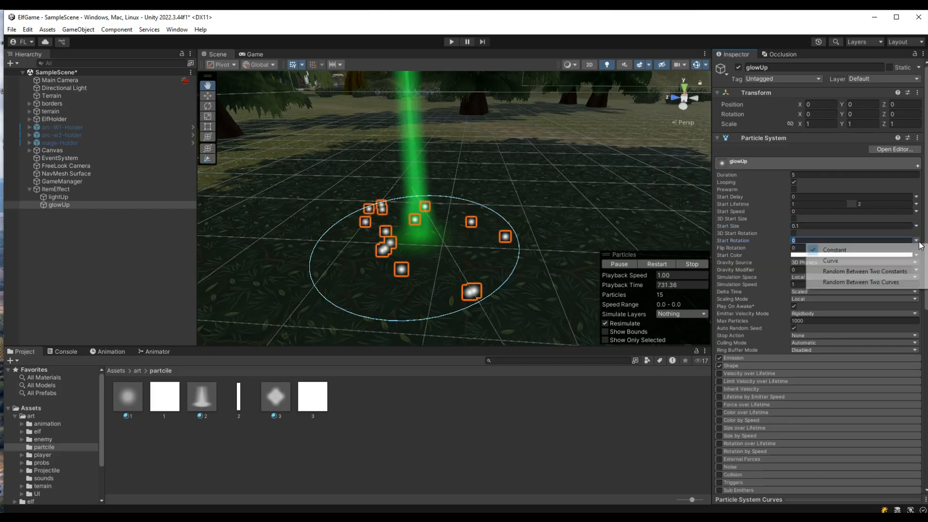
pyautogui.click(853, 269)
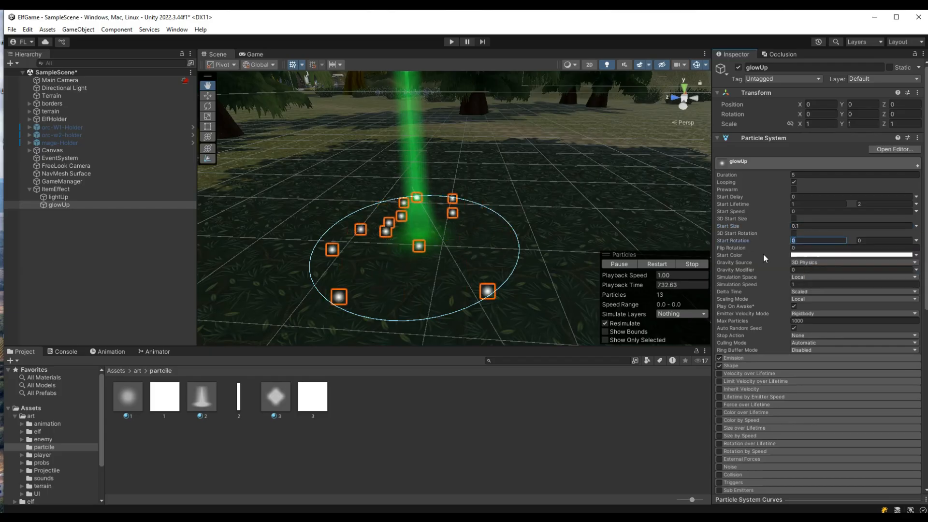
pyautogui.click(871, 241)
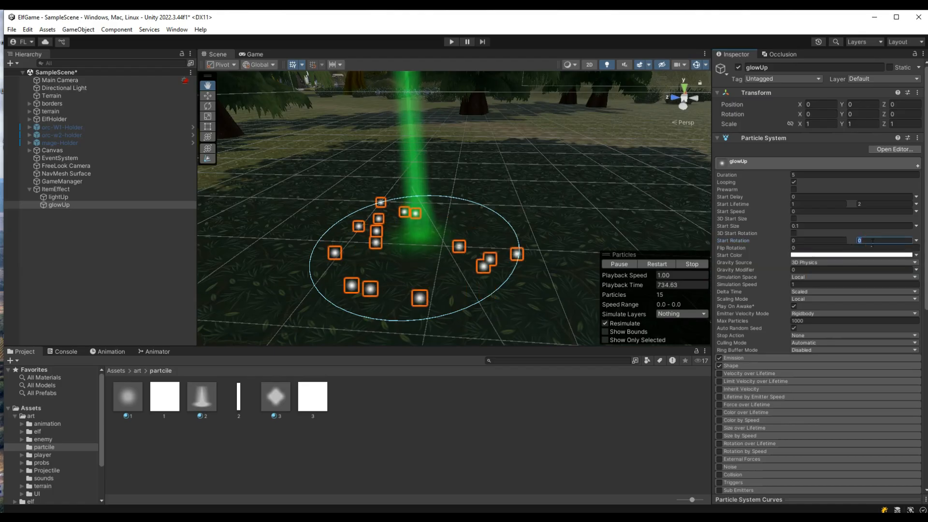
pyautogui.write('3')
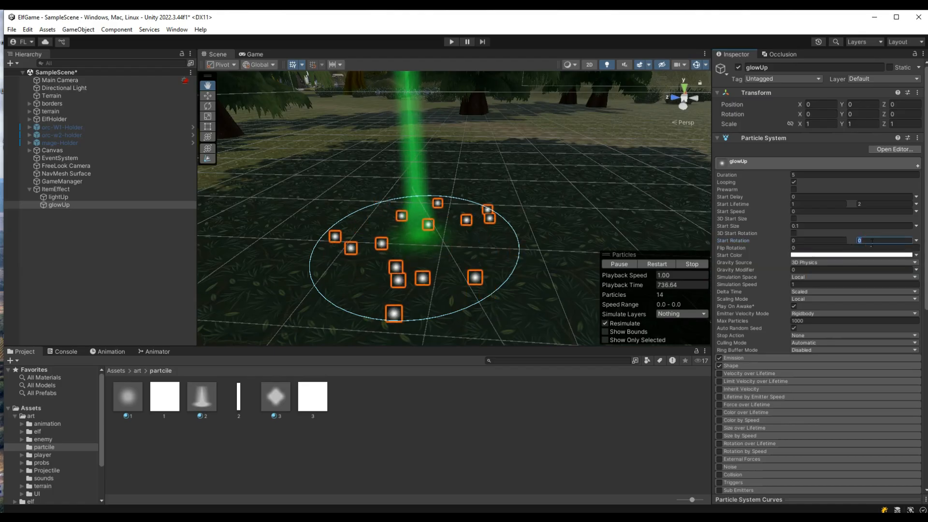
pyautogui.write('60')
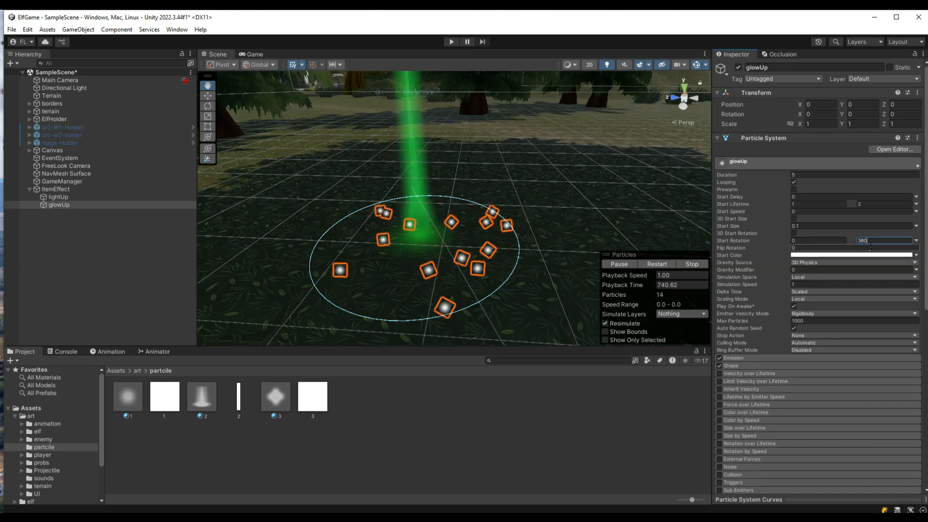
# Set the Start Color of glowUp to the pale green C8FFC7.
pyautogui.click(849, 256)
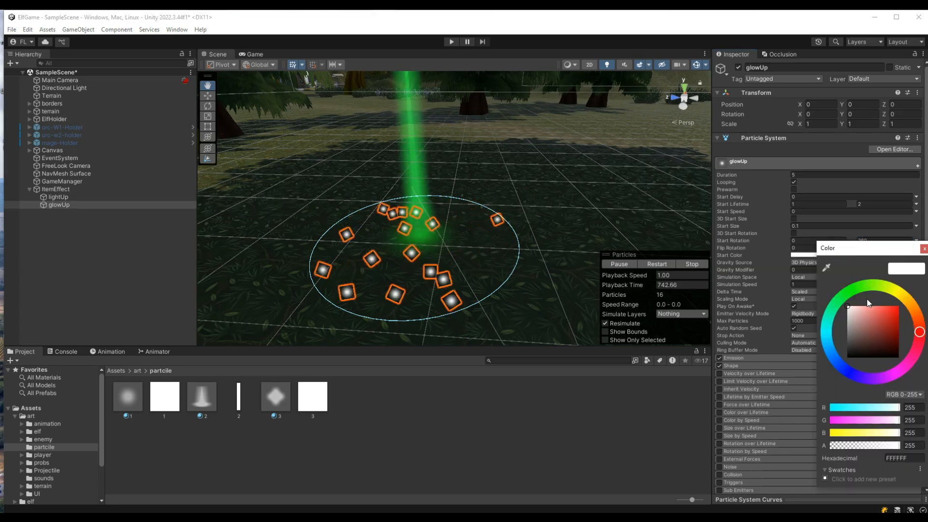
pyautogui.click(851, 292)
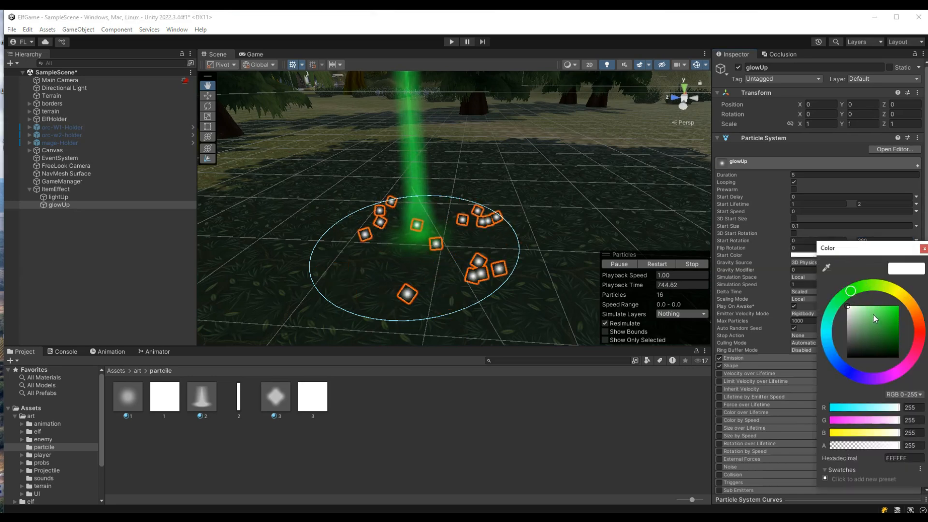
pyautogui.click(865, 308)
pyautogui.click(860, 306)
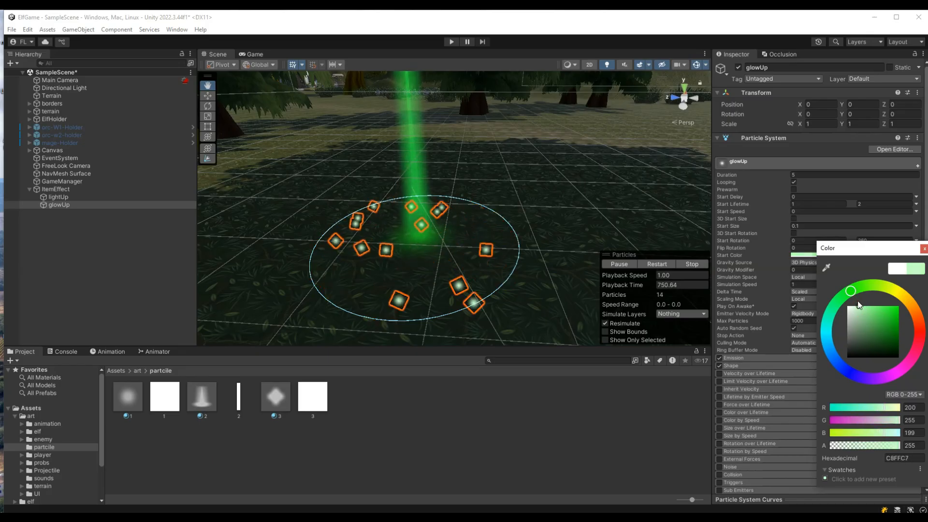
pyautogui.click(924, 248)
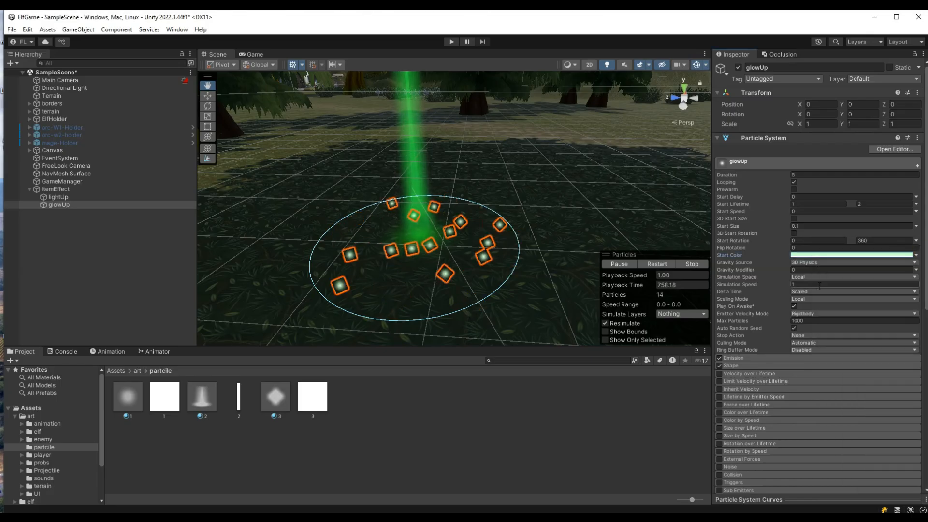
# Set the Scaling Mode of glowUp to Hierarchy and its Culling Mode to Pause and Catch-up.
pyautogui.click(818, 285)
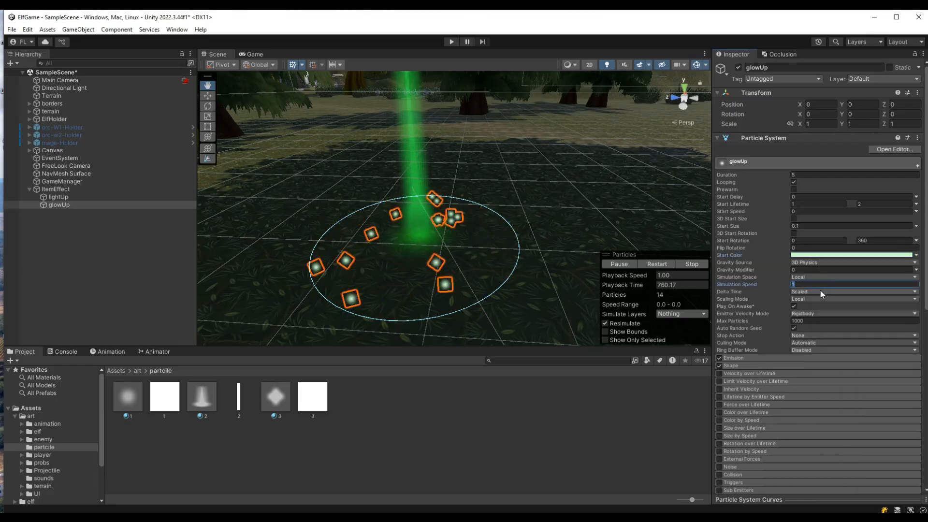
pyautogui.click(808, 298)
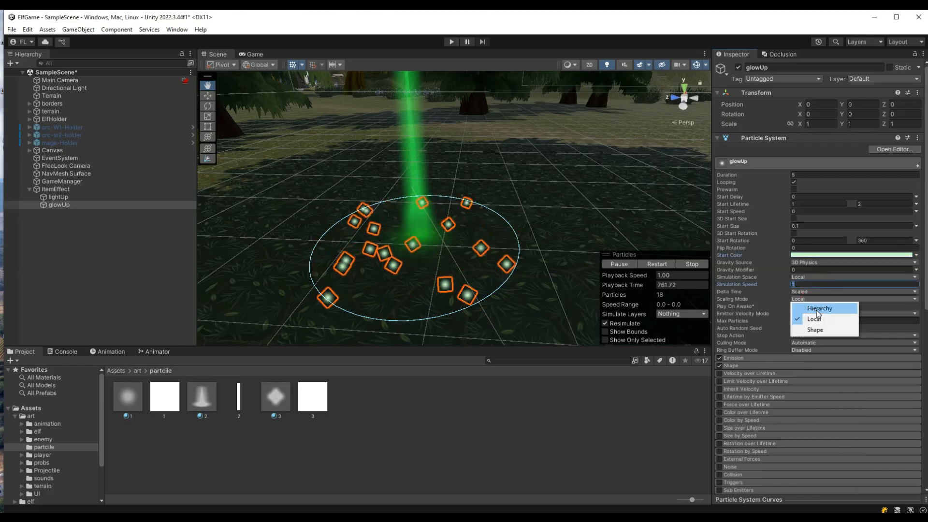
pyautogui.click(812, 310)
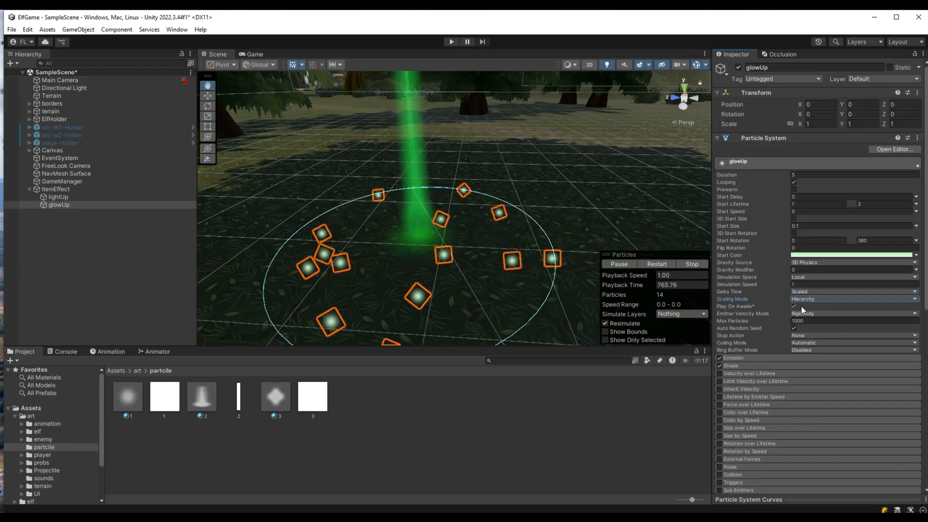
pyautogui.click(812, 342)
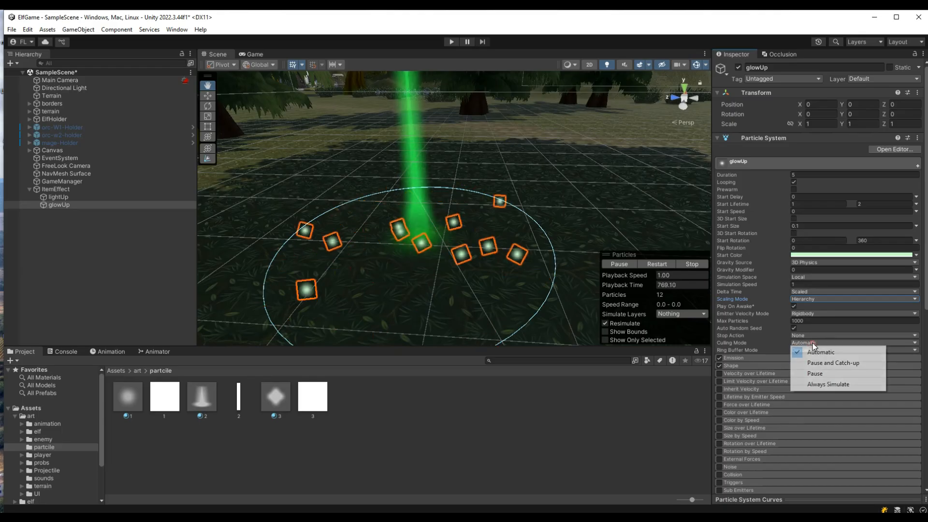
pyautogui.click(830, 362)
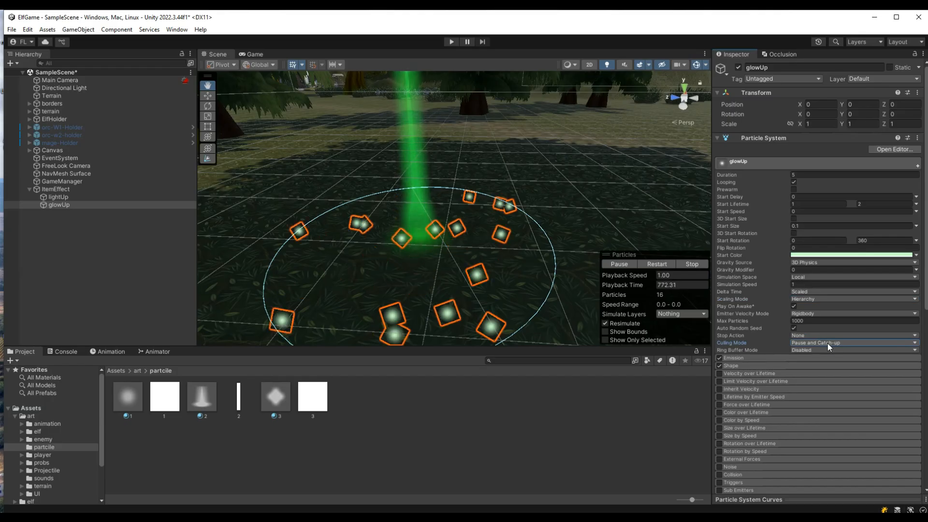
# Set the Emission Rate over Time of glowUp to 8.
pyautogui.click(825, 358)
pyautogui.scroll(-3, 747, 284)
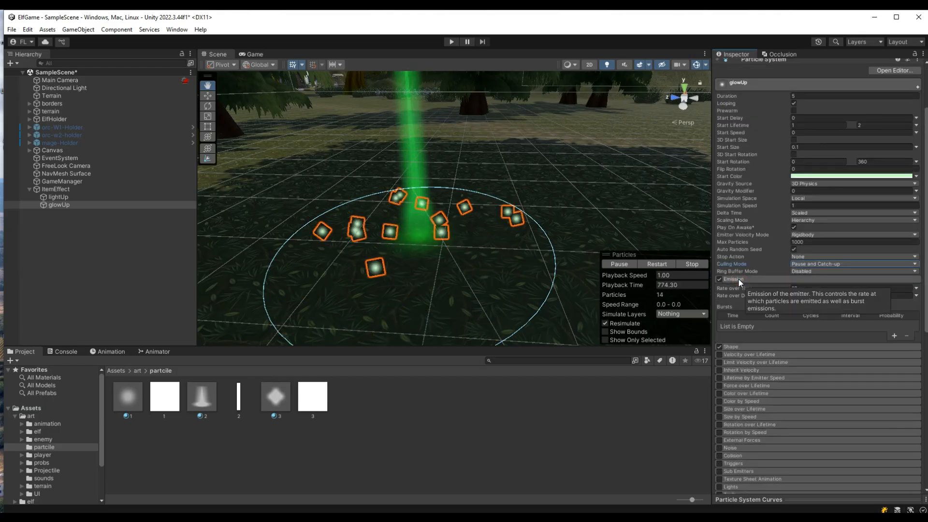
pyautogui.click(816, 288)
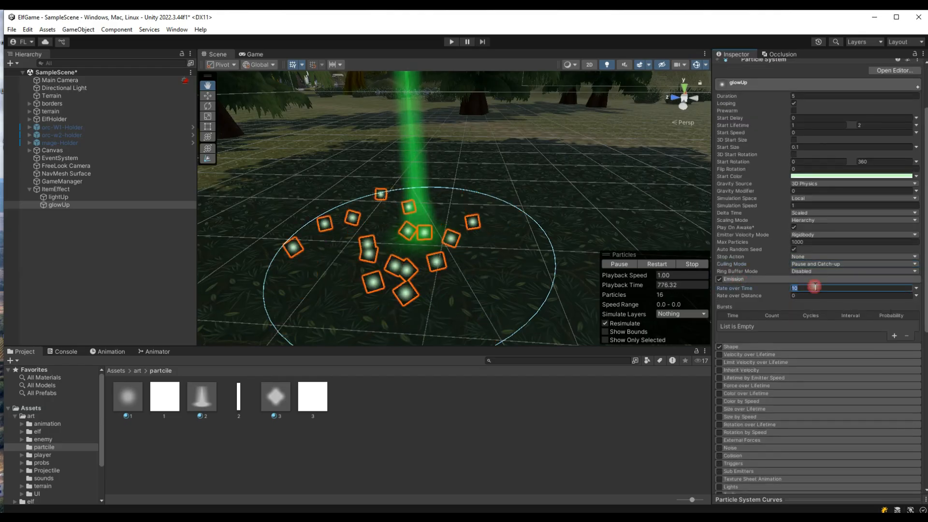
pyautogui.write('8')
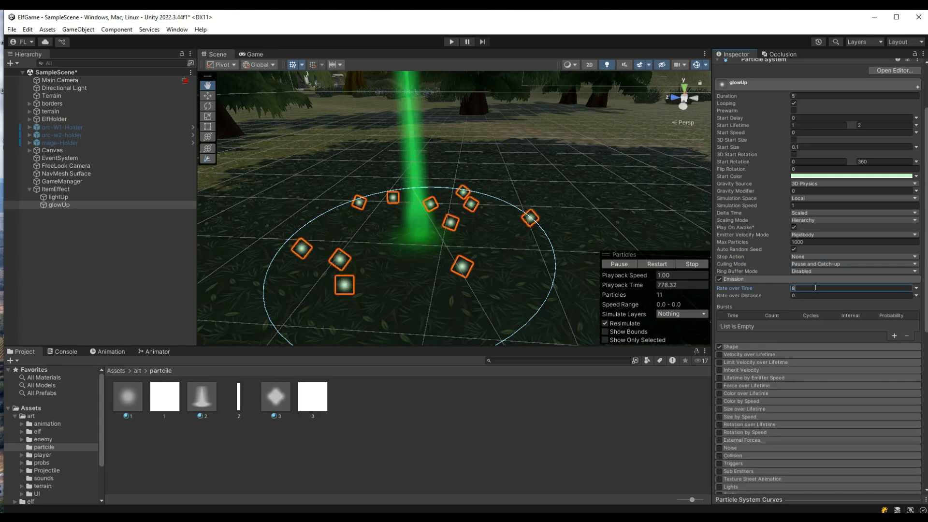
# Set the glowUp cone shape to an Angle of 0 and a Radius of 0.1.
pyautogui.scroll(-2, 828, 333)
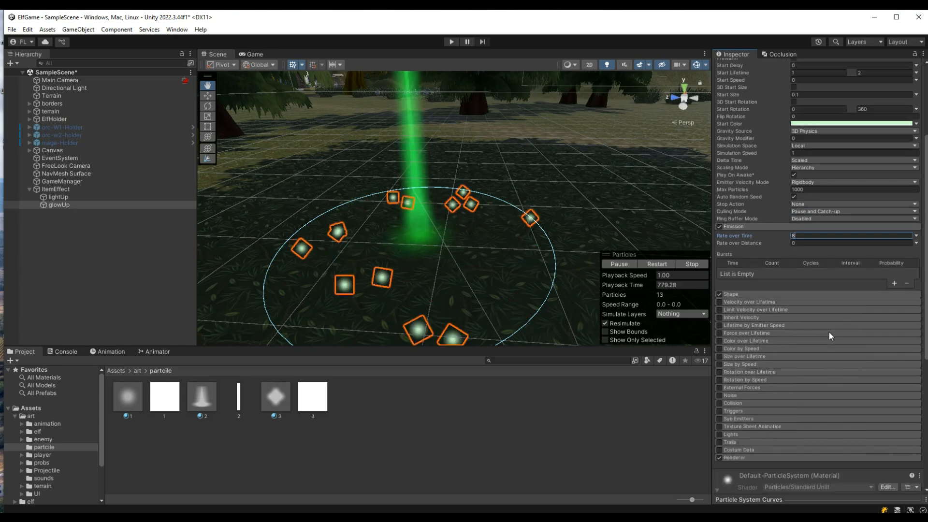
pyautogui.click(741, 295)
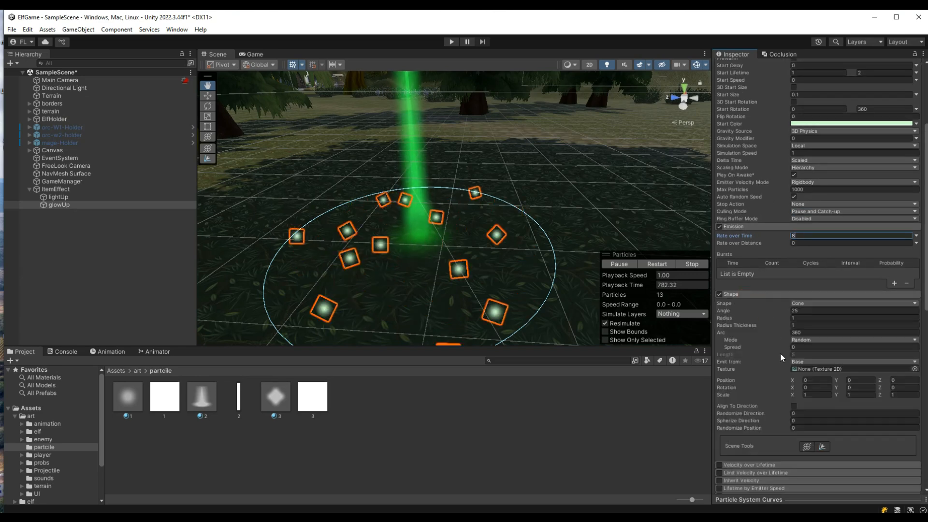
pyautogui.scroll(-1, 780, 355)
pyautogui.scroll(-1, 779, 356)
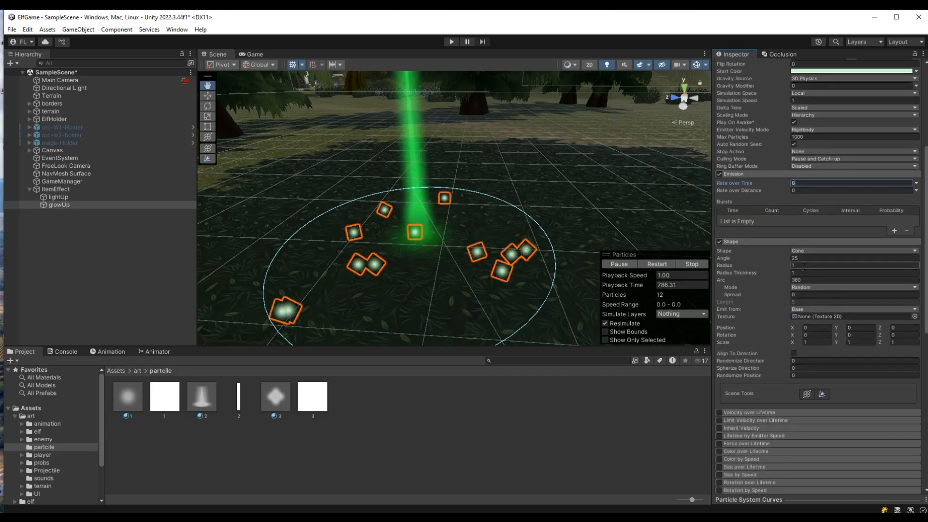
pyautogui.click(806, 257)
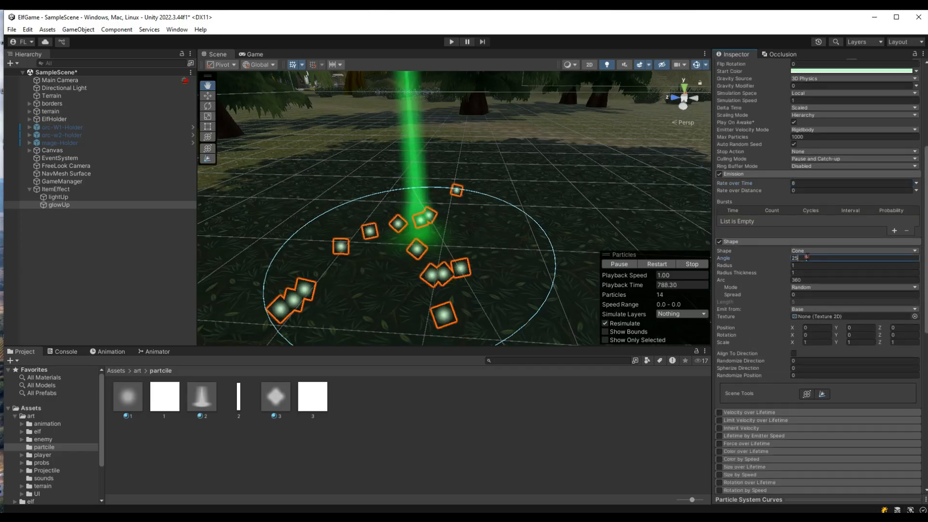
pyautogui.write('0')
pyautogui.click(802, 266)
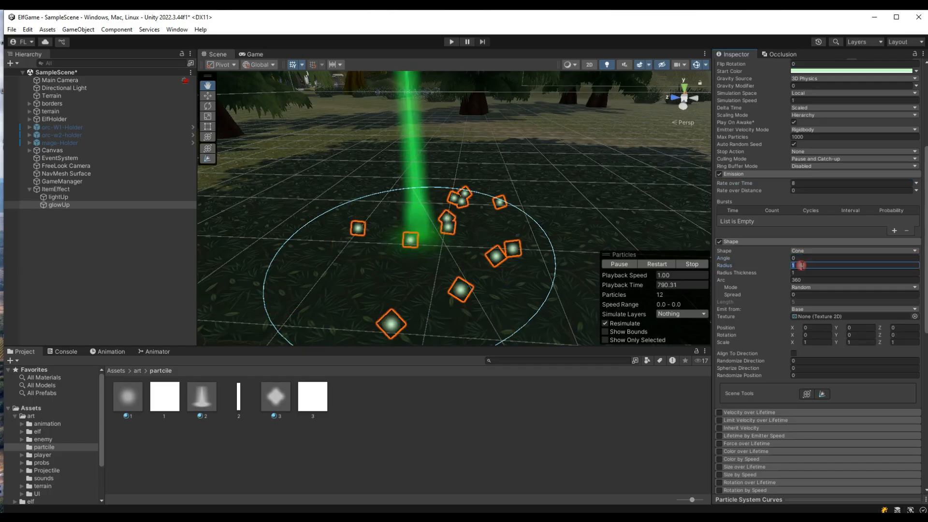
pyautogui.write('0.')
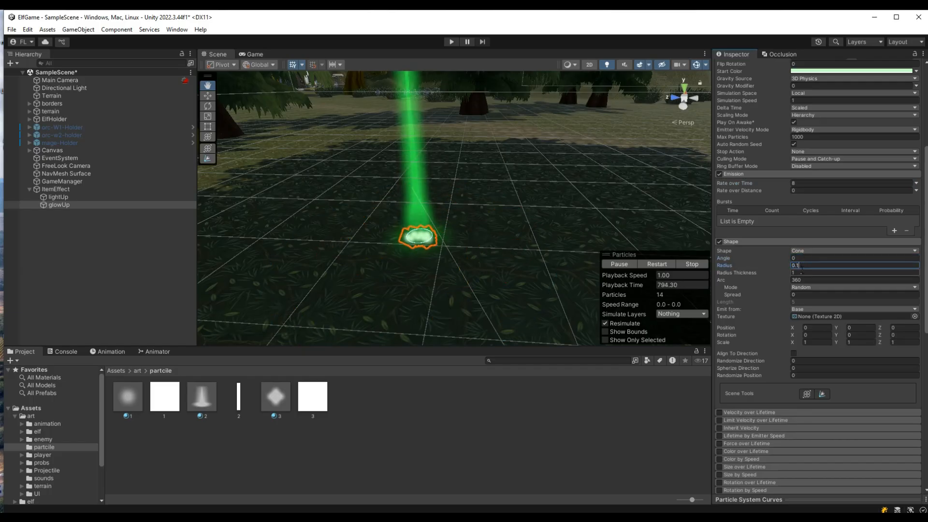
# Make the glowUp cone shape emit from its Volume.
pyautogui.click(805, 273)
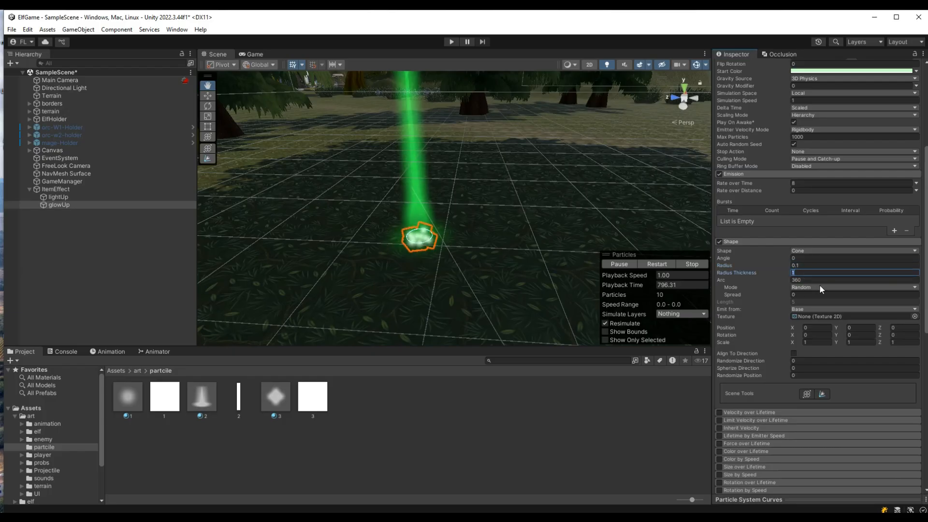
pyautogui.click(818, 280)
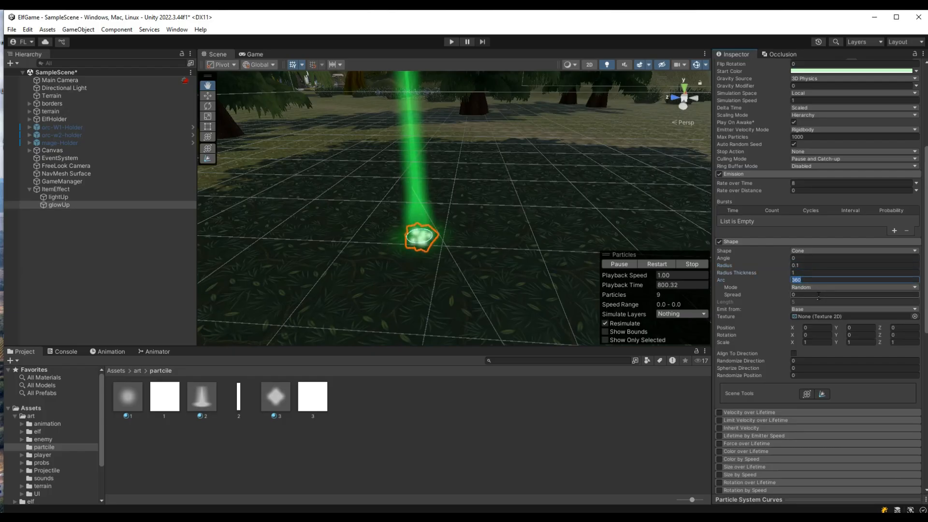
pyautogui.click(819, 295)
pyautogui.scroll(3, 813, 361)
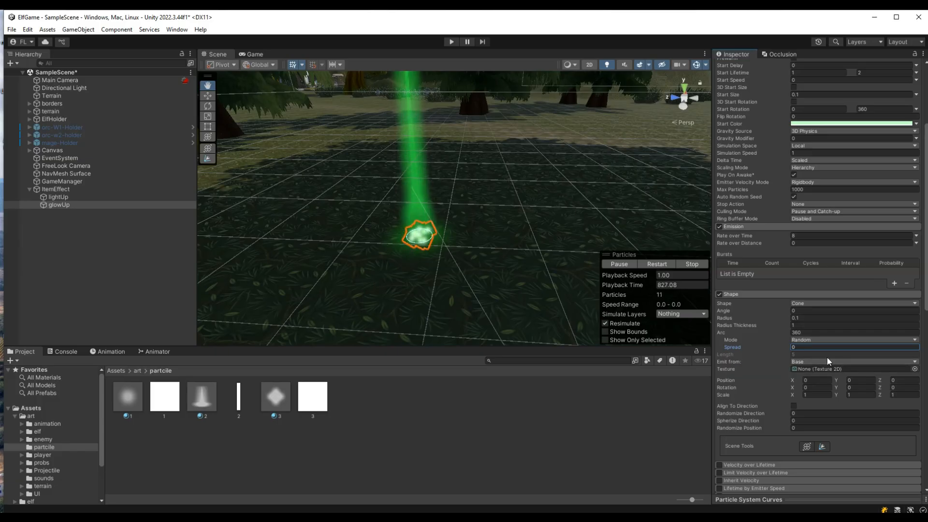
pyautogui.click(809, 362)
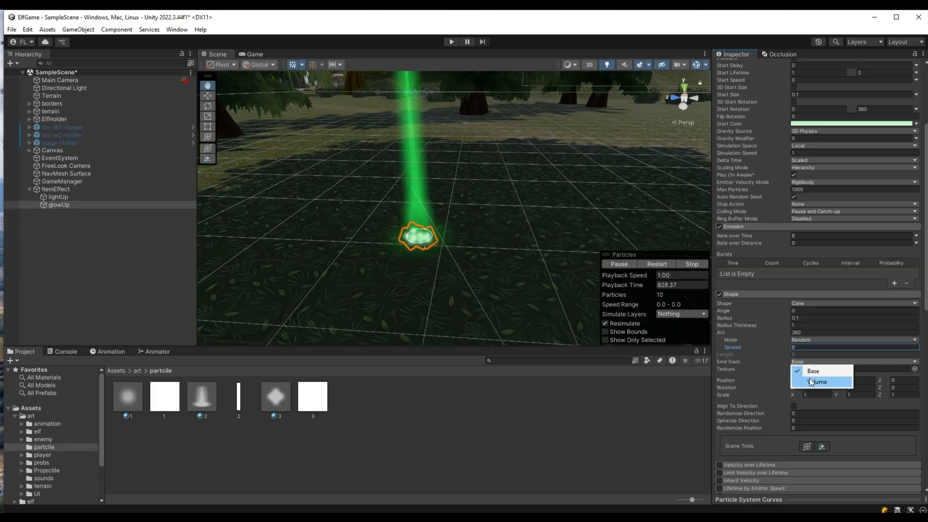
pyautogui.click(818, 382)
pyautogui.scroll(-3, 819, 376)
pyautogui.scroll(-3, 791, 382)
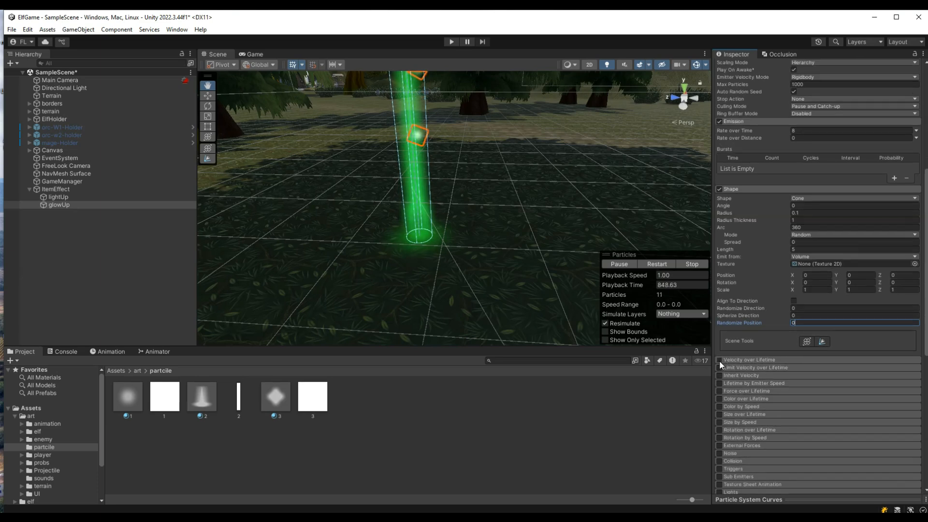
# Enable Velocity over Lifetime on glowUp with Linear Z at 0.1 and Offset Z at 0.8.
pyautogui.click(719, 360)
pyautogui.scroll(-2, 798, 394)
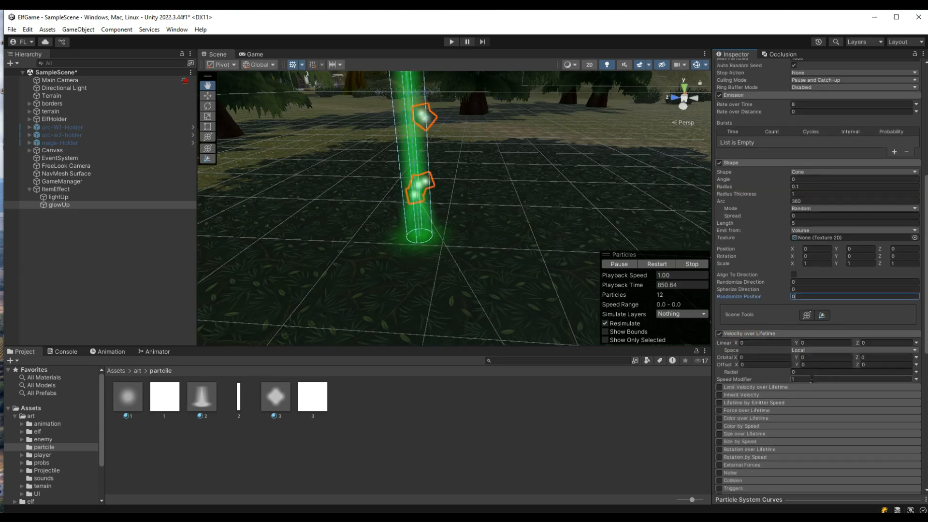
pyautogui.click(873, 340)
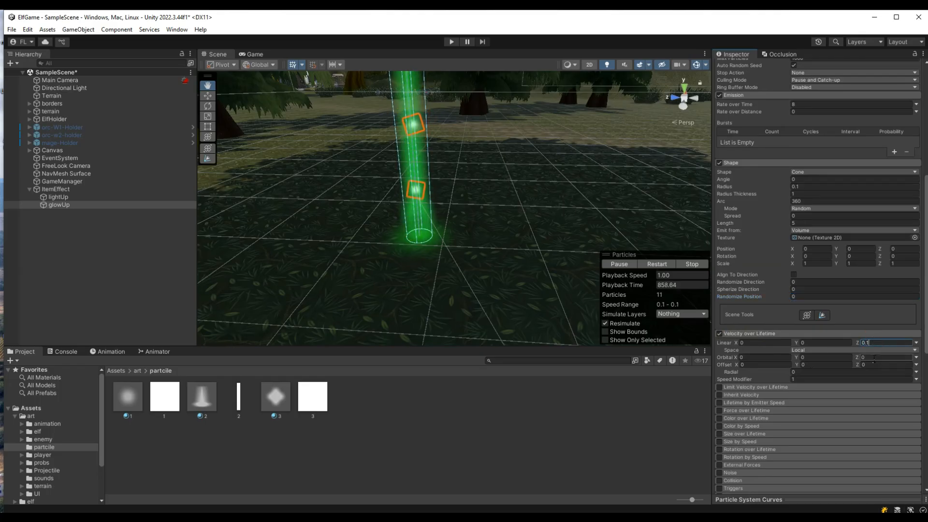
pyautogui.write('0.1')
pyautogui.click(877, 364)
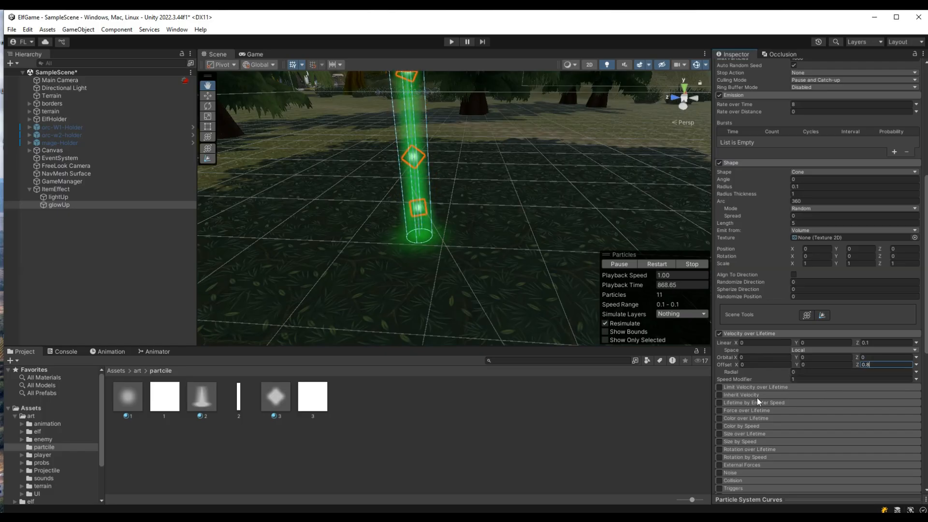
# Enable Size over Lifetime on glowUp and shape its curve with a peak at about 0.125, 1.0 and a dip at about 0.3, 0.53.
pyautogui.scroll(-3, 727, 419)
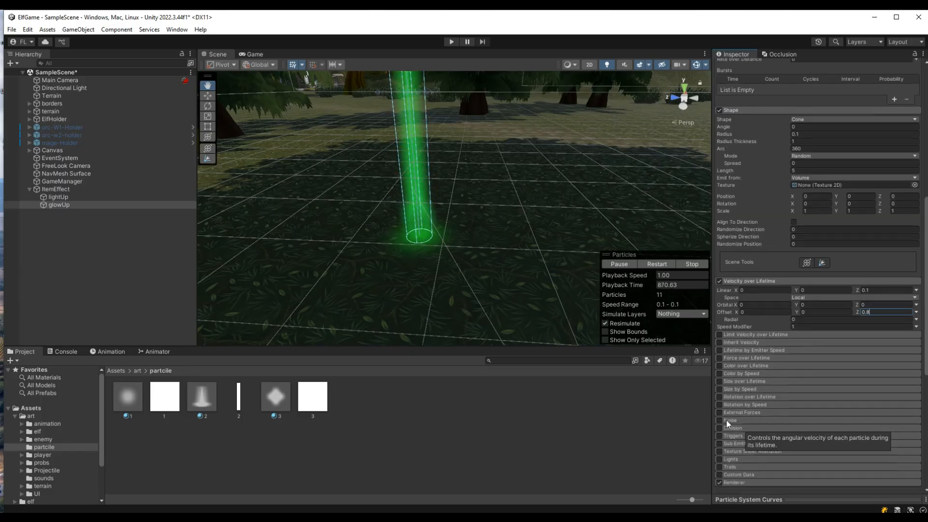
pyautogui.click(720, 382)
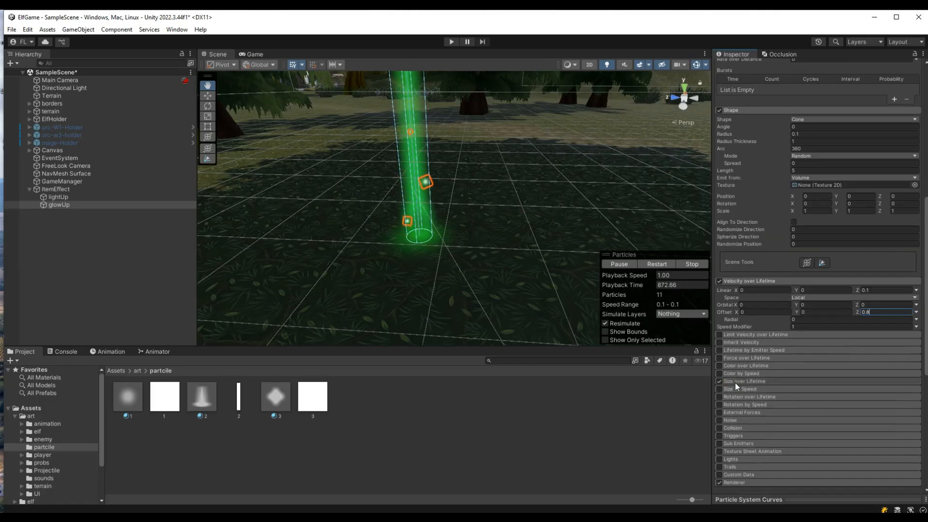
pyautogui.click(715, 501)
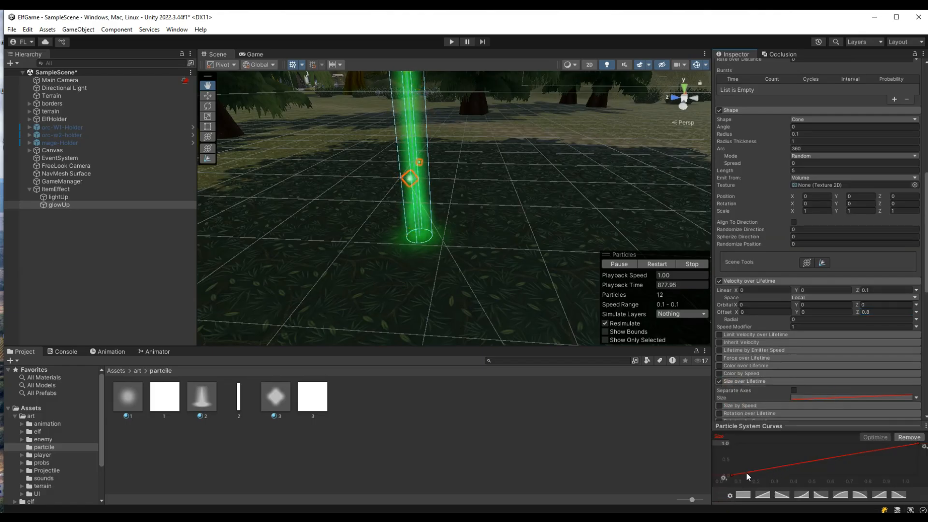
pyautogui.moveTo(733, 474); pyautogui.dragTo(755, 443)
pyautogui.doubleClick(782, 438)
pyautogui.doubleClick(755, 454)
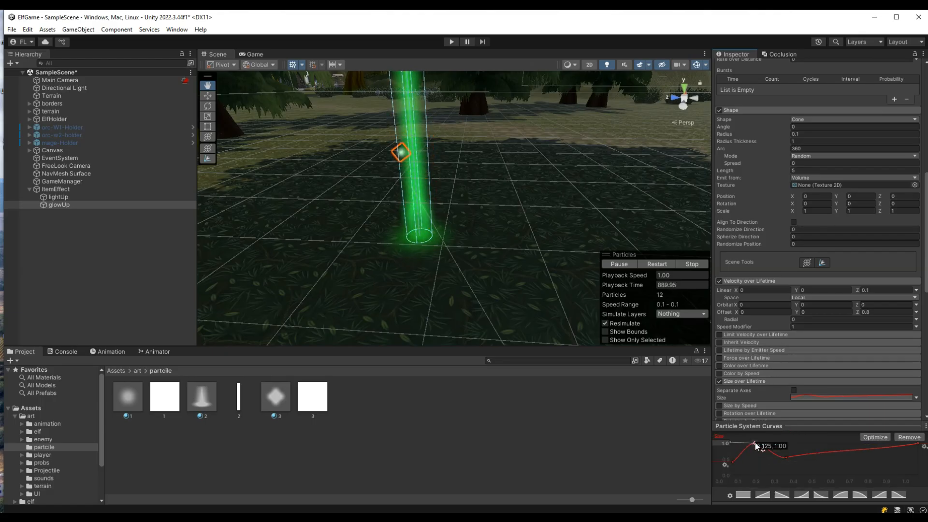
pyautogui.click(786, 457)
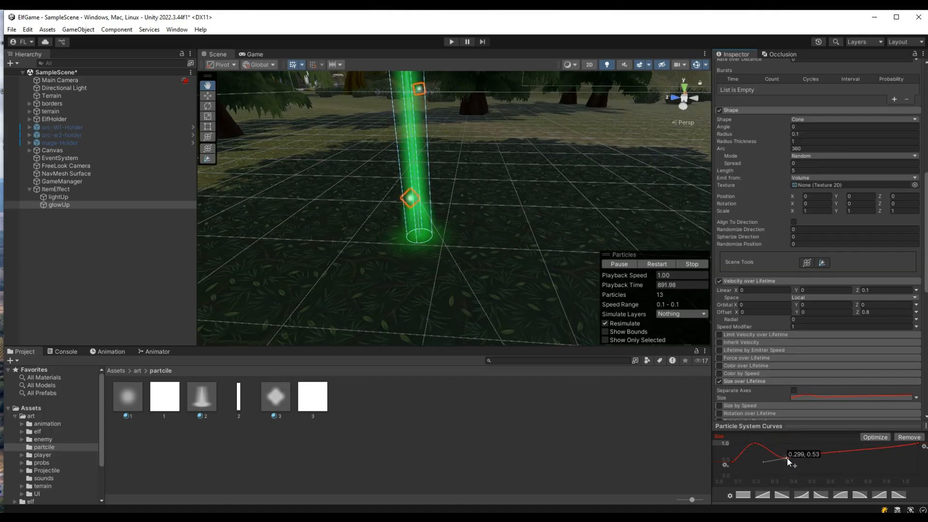
# Add a second peak at about 0.5, 1.0 and a second dip at about 0.7, 0.46 to glowUp's size curve.
pyautogui.click(855, 450)
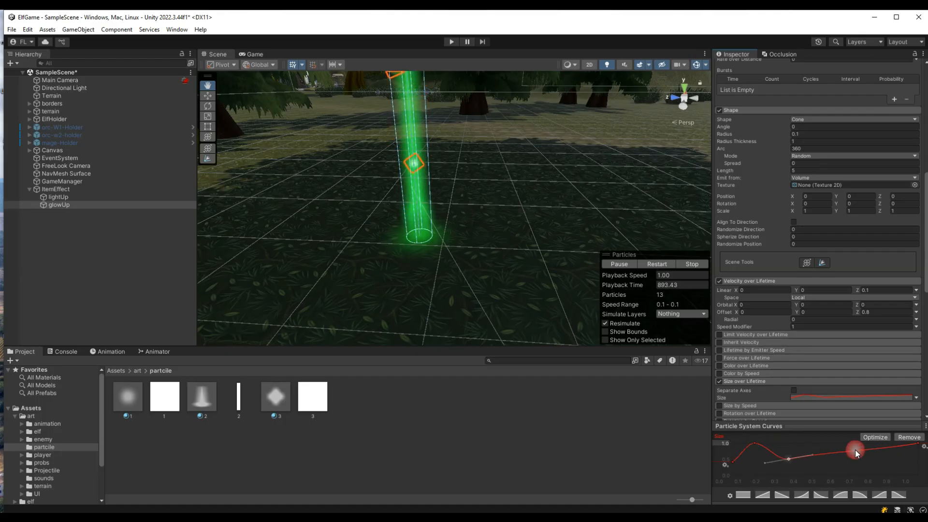
pyautogui.doubleClick(830, 455)
pyautogui.moveTo(829, 453); pyautogui.dragTo(825, 443)
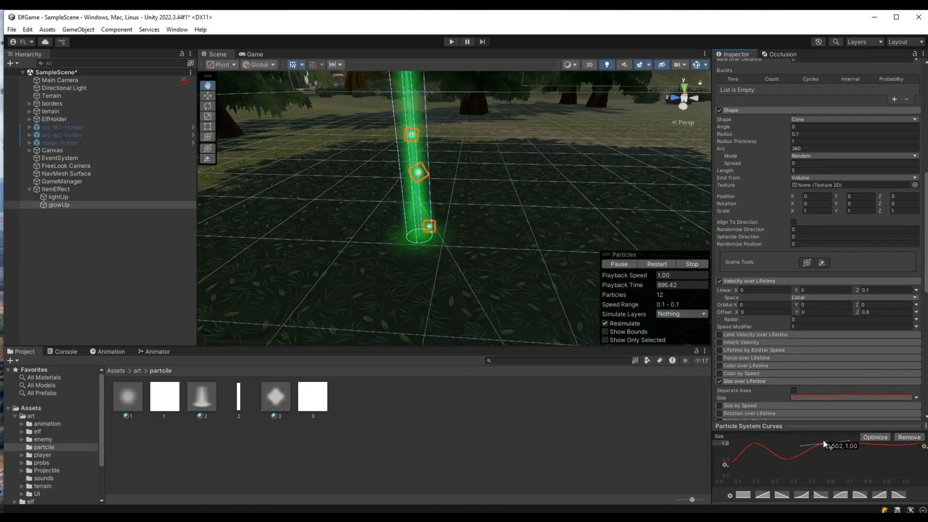
pyautogui.doubleClick(861, 443)
pyautogui.moveTo(861, 443); pyautogui.dragTo(861, 460)
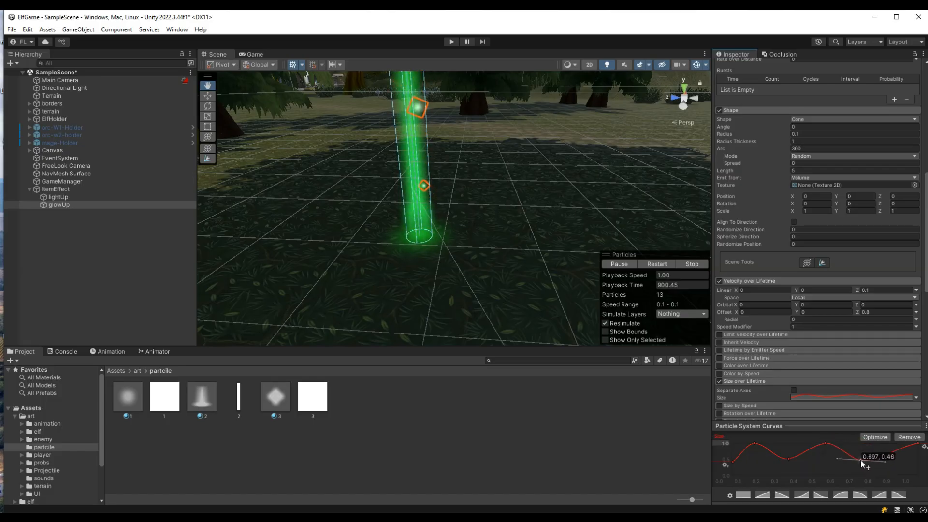
# Add a third peak near the end of glowUp's size curve and lower its final point to about half size.
pyautogui.click(907, 447)
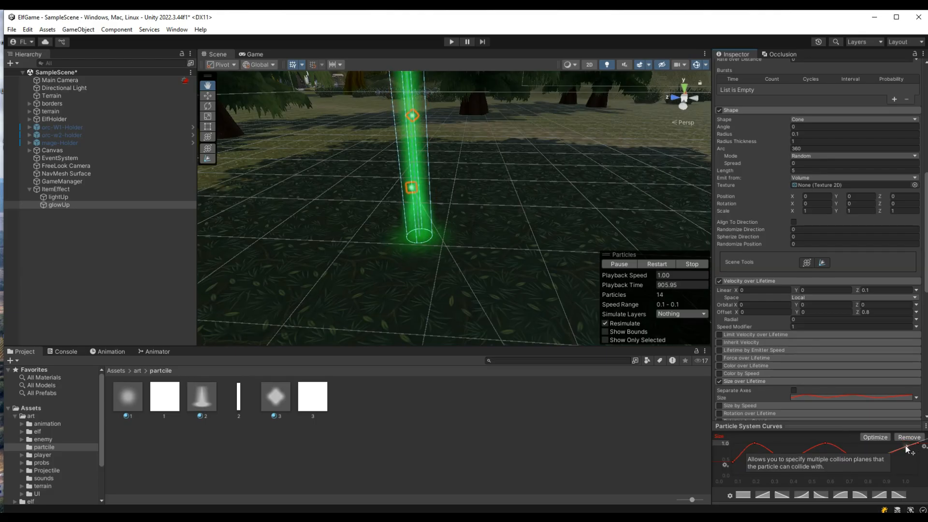
pyautogui.moveTo(907, 449)
pyautogui.mouseDown()
pyautogui.moveTo(892, 446)
pyautogui.moveTo(917, 448)
pyautogui.moveTo(916, 462)
pyautogui.mouseUp()
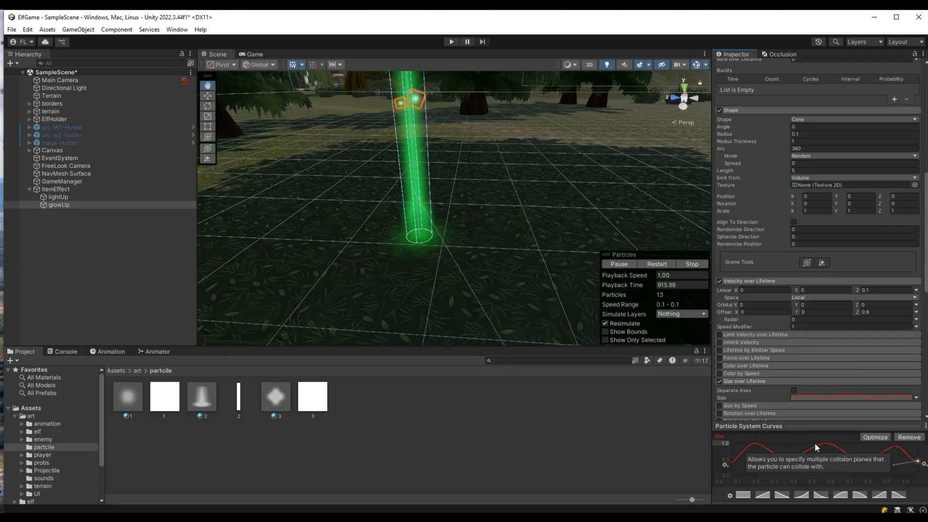
pyautogui.click(741, 427)
# Assign material 3 to the glowUp Renderer and set its Light Probes to Blend Probes.
pyautogui.scroll(-10, 770, 448)
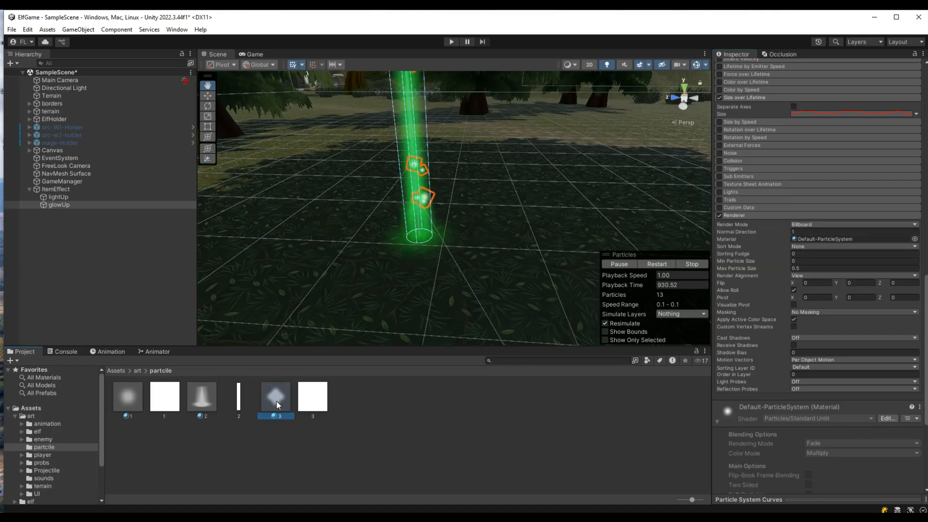
pyautogui.moveTo(276, 401); pyautogui.dragTo(811, 237)
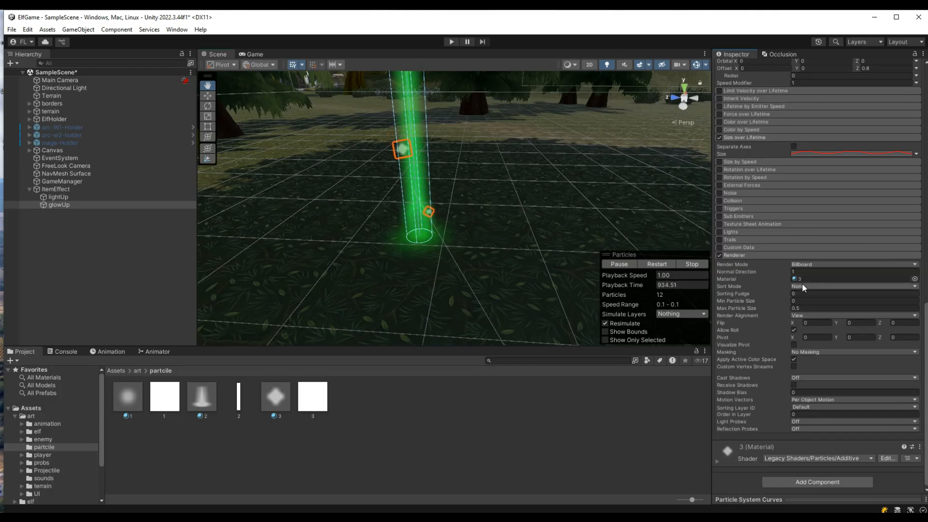
pyautogui.click(803, 422)
pyautogui.click(817, 444)
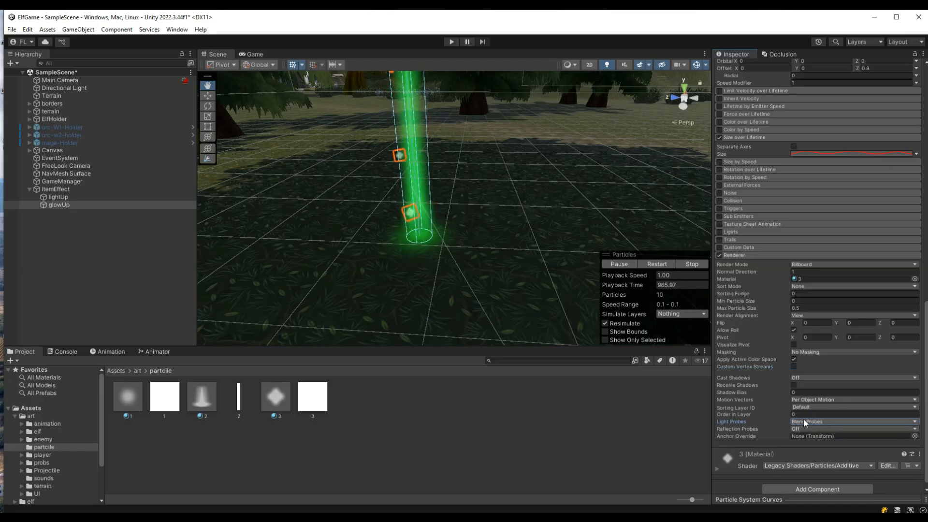
pyautogui.scroll(-1, 803, 422)
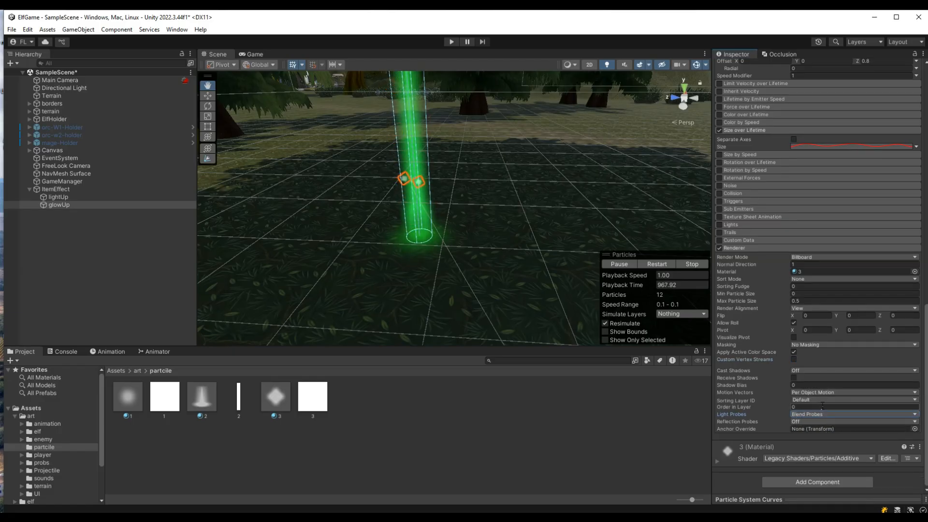
# Create a child particle system under ItemEffect and name it glow.
pyautogui.scroll(4, 415, 161)
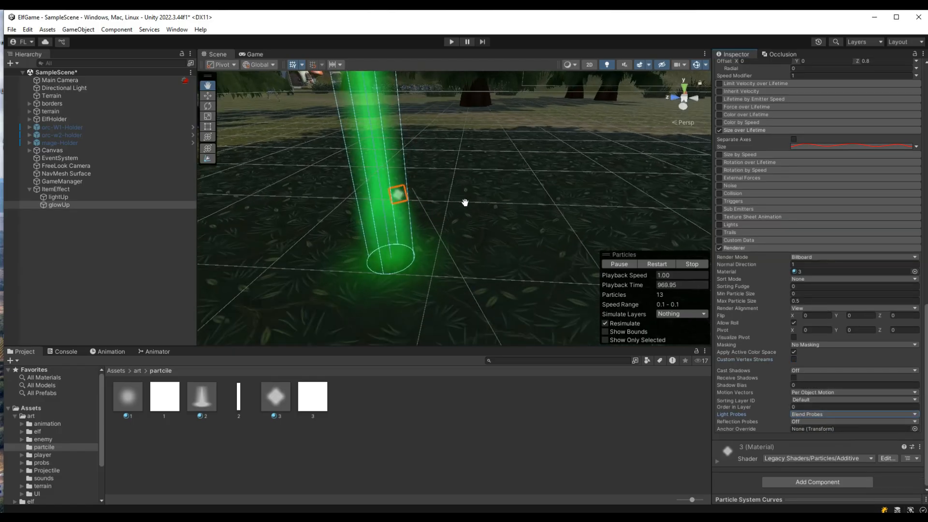
pyautogui.moveTo(465, 222); pyautogui.dragTo(469, 191)
pyautogui.doubleClick(72, 190)
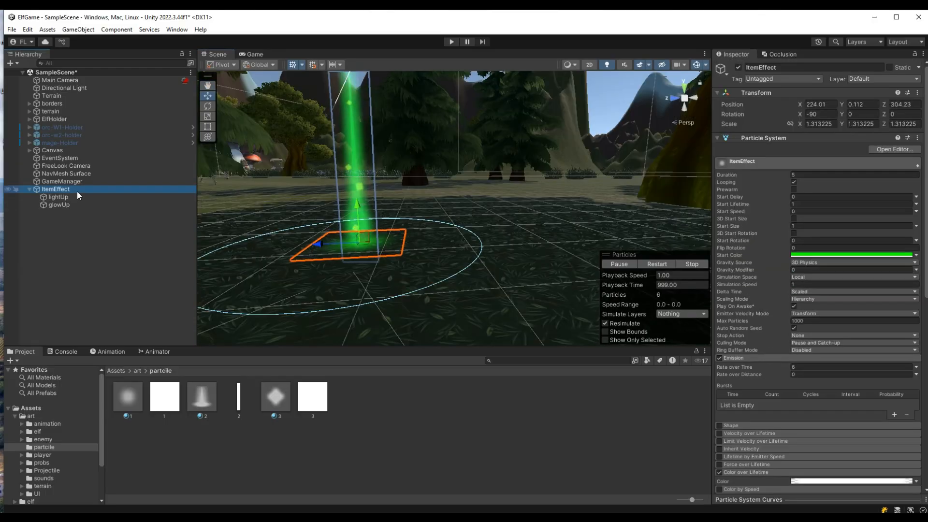
pyautogui.rightClick(77, 191)
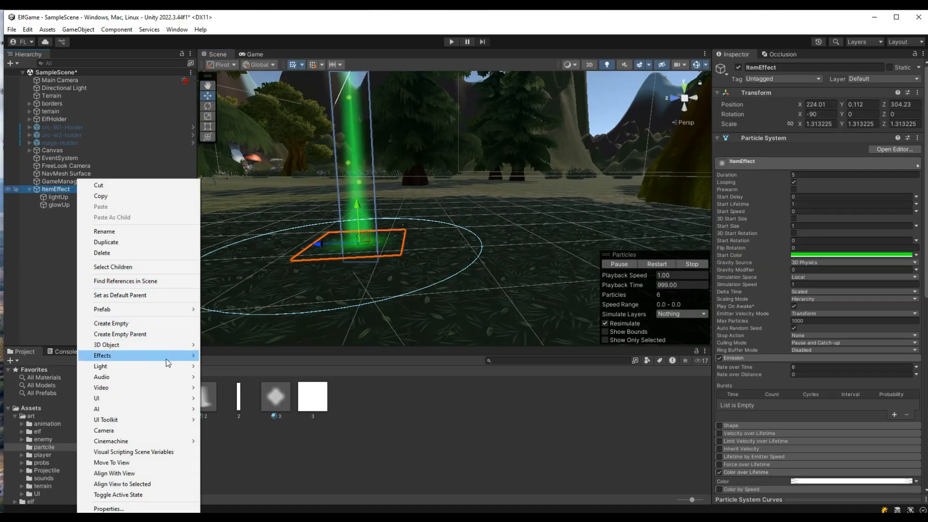
pyautogui.moveTo(167, 362)
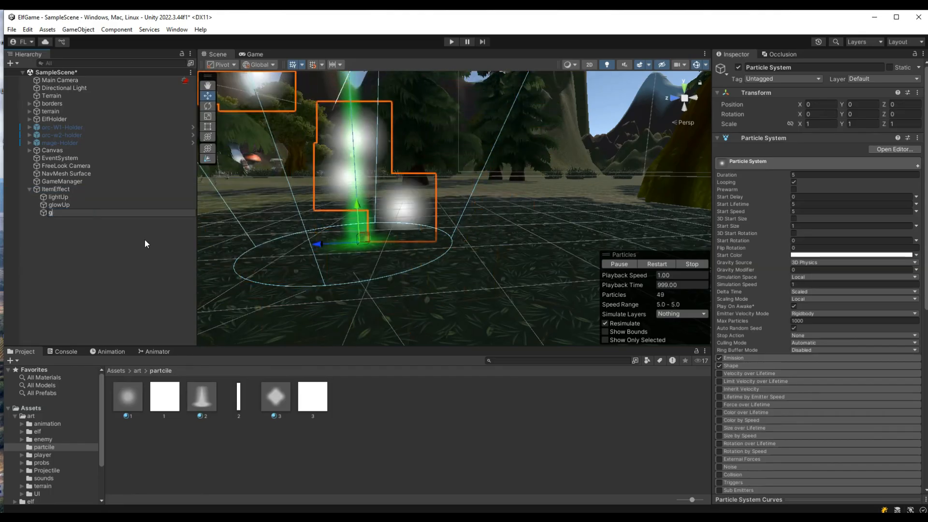
pyautogui.write('glowe')
pyautogui.press('BackSpace')
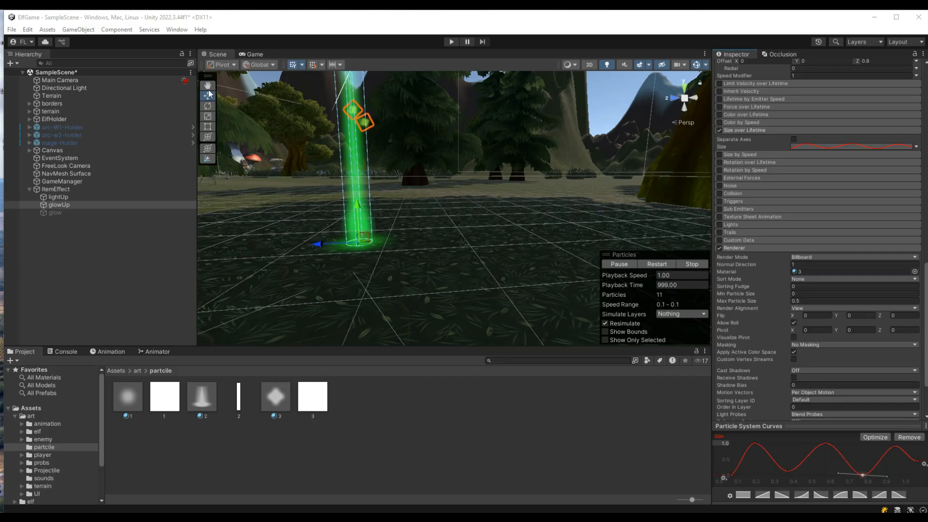
# Try to flatten glowUp's size curve by raising both dips to nearly 1.0.
pyautogui.click(208, 86)
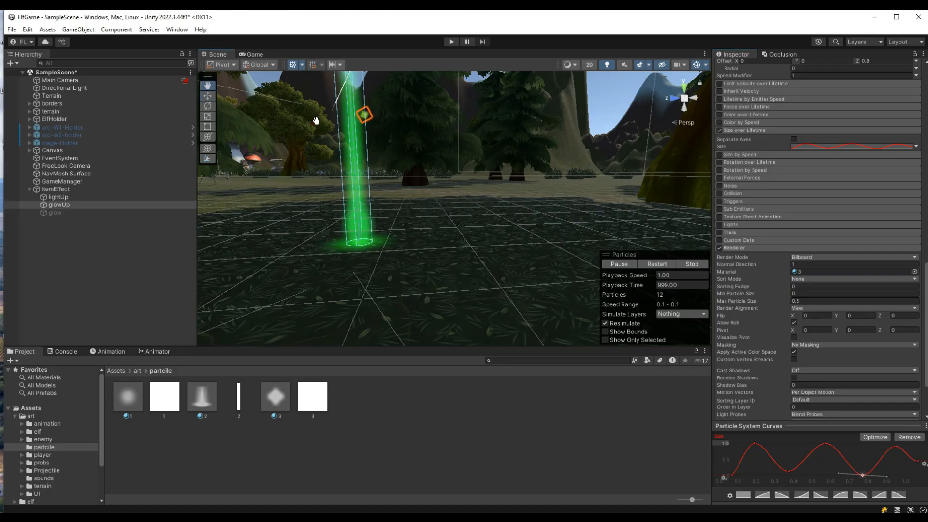
pyautogui.moveTo(317, 121); pyautogui.dragTo(387, 166)
pyautogui.scroll(3, 504, 244)
pyautogui.moveTo(503, 250); pyautogui.dragTo(504, 240)
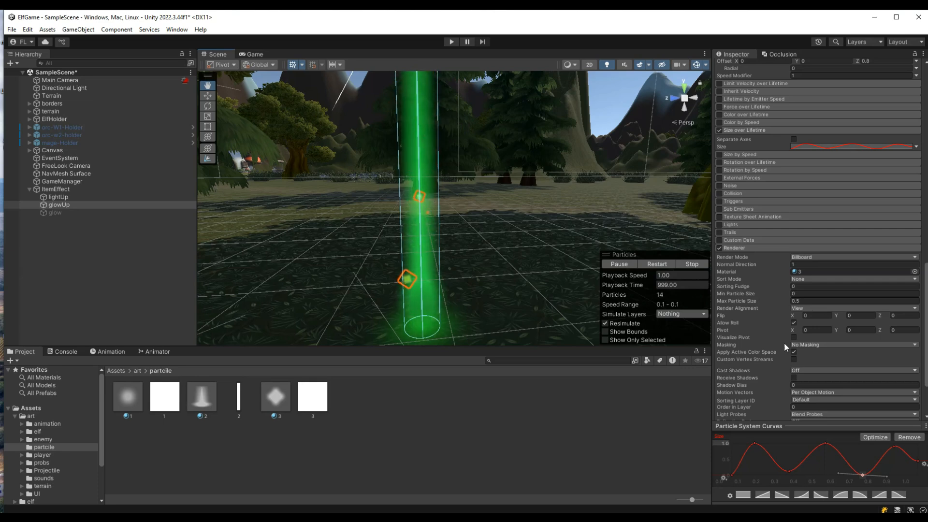
pyautogui.moveTo(788, 470)
pyautogui.mouseDown()
pyautogui.moveTo(788, 460)
pyautogui.moveTo(790, 480)
pyautogui.moveTo(788, 469)
pyautogui.mouseUp()
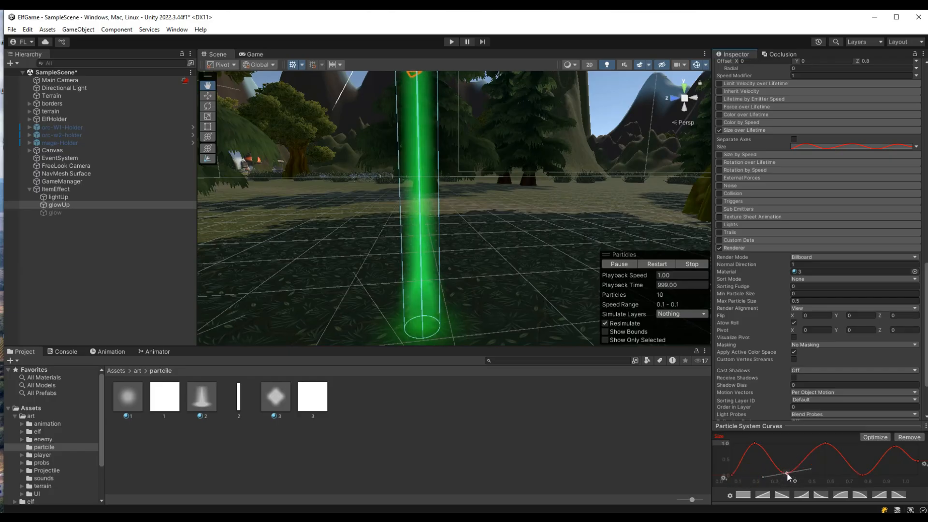
pyautogui.moveTo(787, 472); pyautogui.dragTo(788, 444)
pyautogui.click(862, 474)
pyautogui.moveTo(863, 470); pyautogui.dragTo(858, 447)
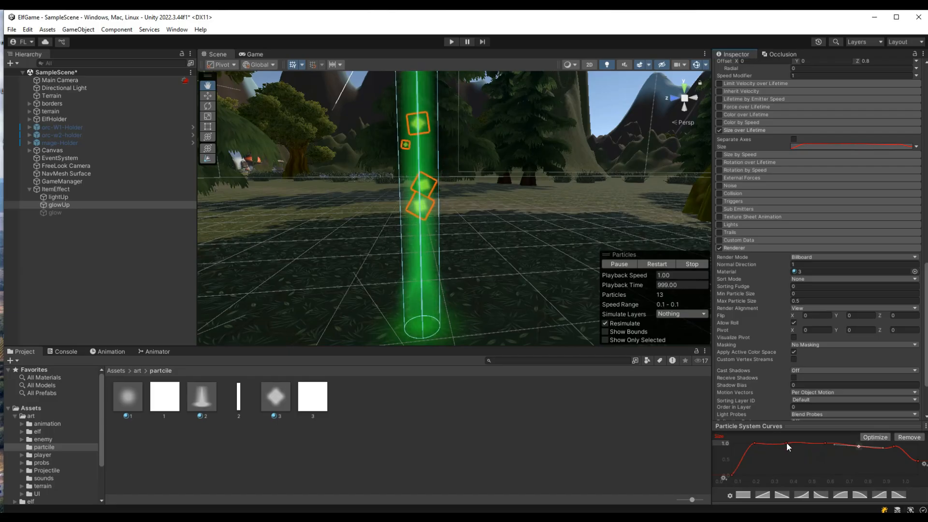
# Lower both dips of glowUp's size curve close to 0 for a strong size pulse.
pyautogui.moveTo(787, 442); pyautogui.dragTo(789, 472)
pyautogui.moveTo(860, 446); pyautogui.dragTo(859, 467)
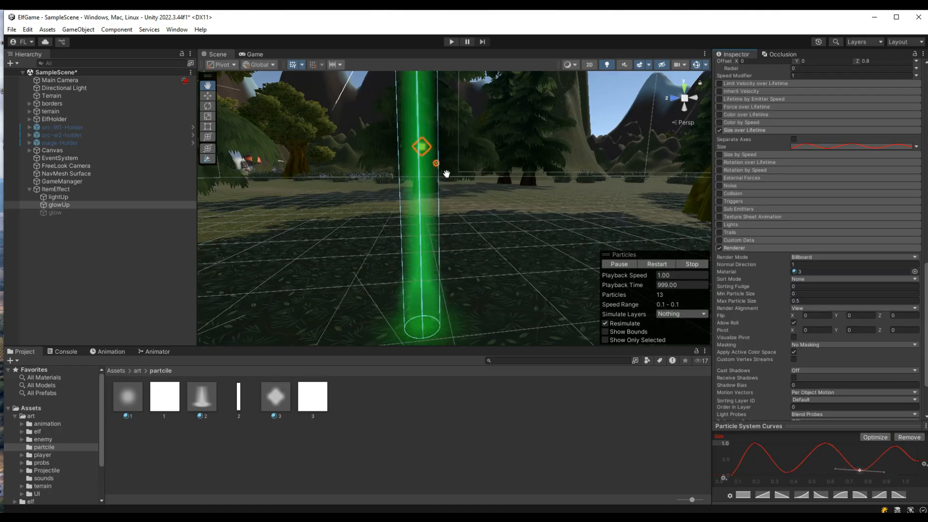
# Set the Start Lifetime of the glow particle system to 0.5.
pyautogui.click(69, 211)
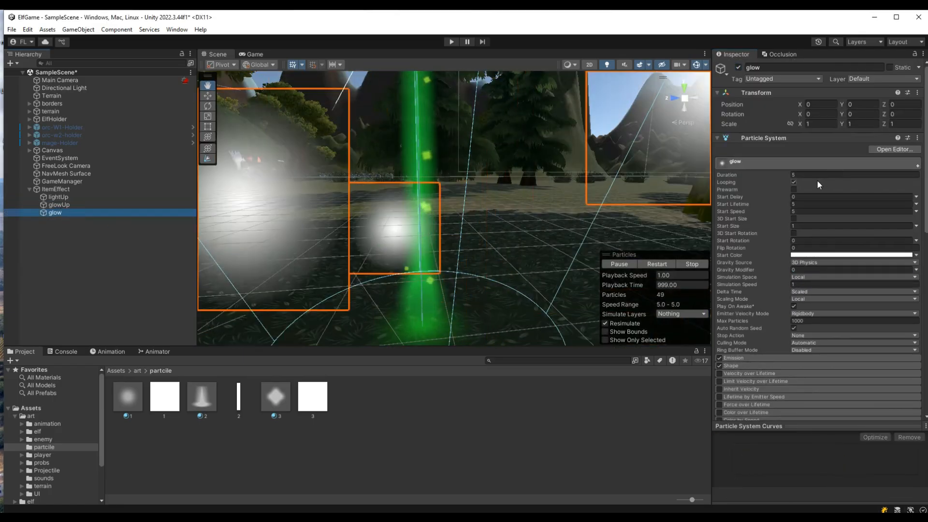
pyautogui.click(803, 197)
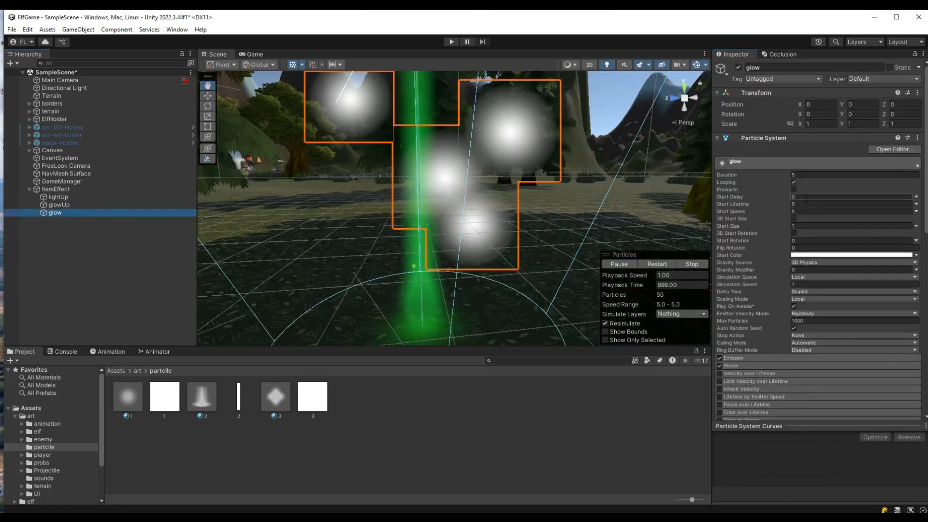
pyautogui.click(809, 203)
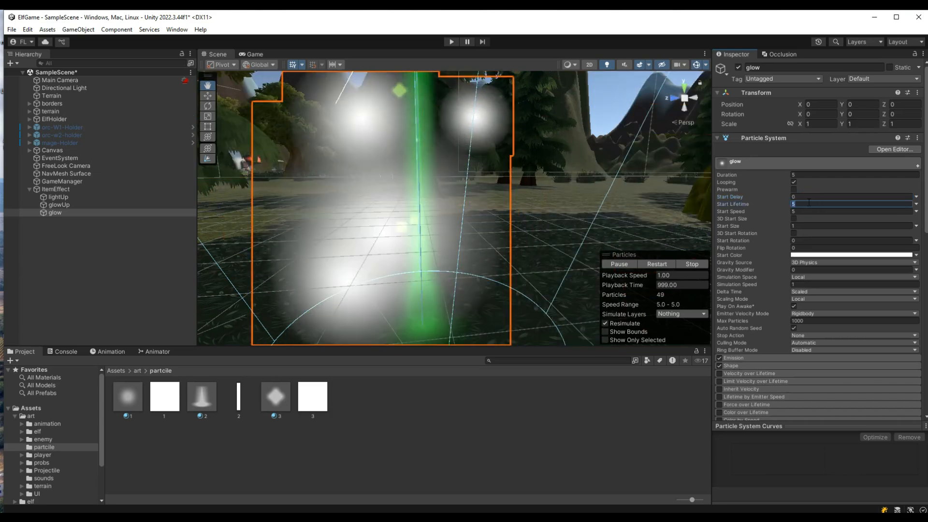
pyautogui.write('0.')
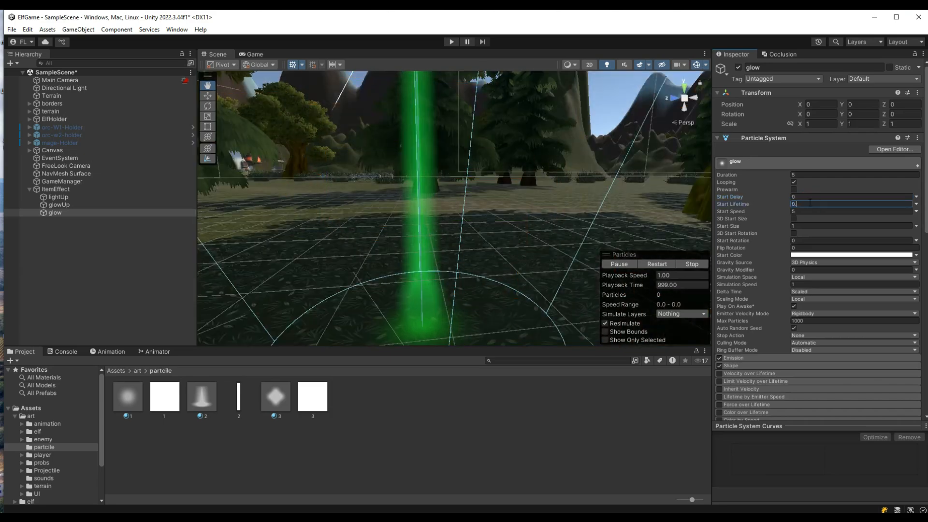
pyautogui.write('5')
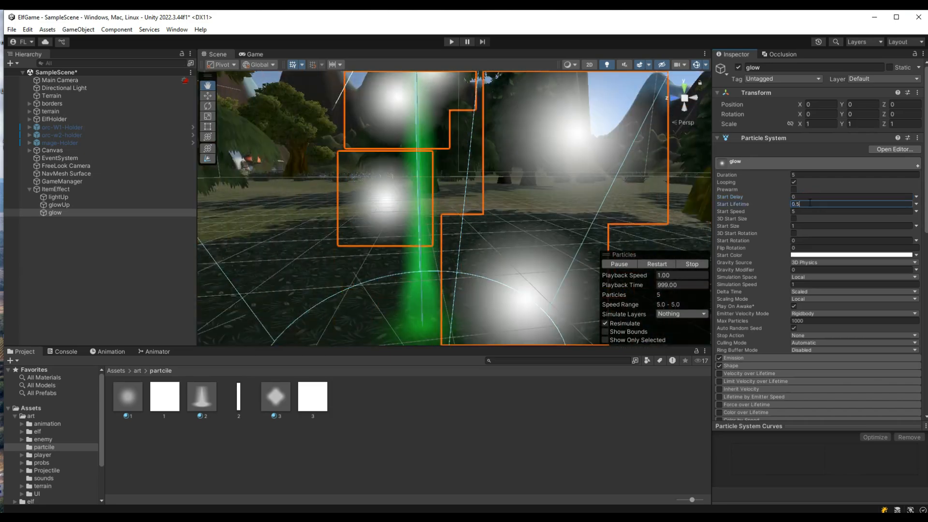
# Make glow's Start Lifetime random between two constants, 0.5 and 1, and set its Start Speed to 0.
pyautogui.click(916, 205)
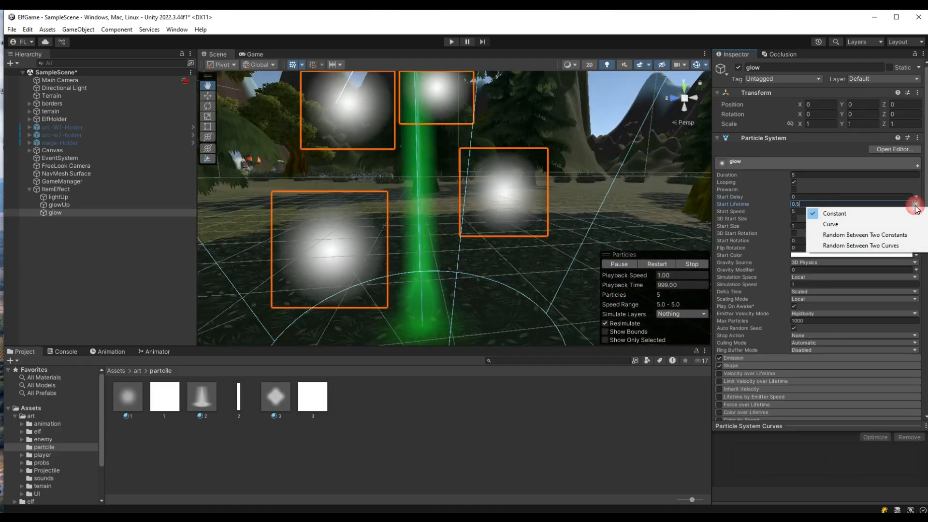
pyautogui.click(909, 236)
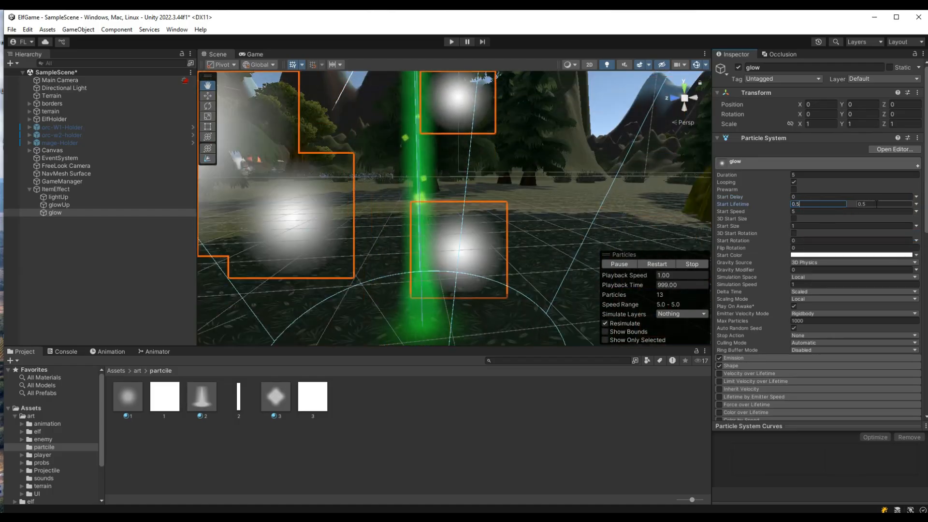
pyautogui.click(877, 204)
pyautogui.write('1')
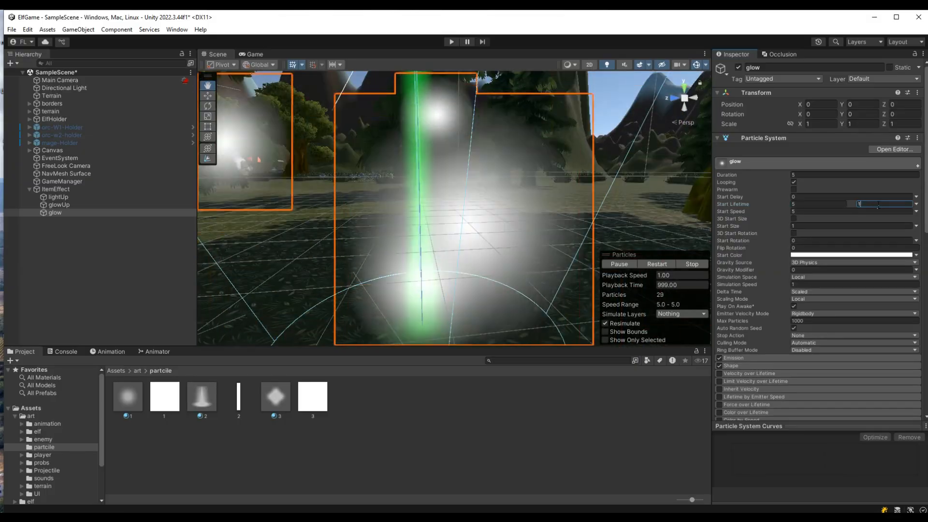
pyautogui.click(801, 204)
pyautogui.write('0.5')
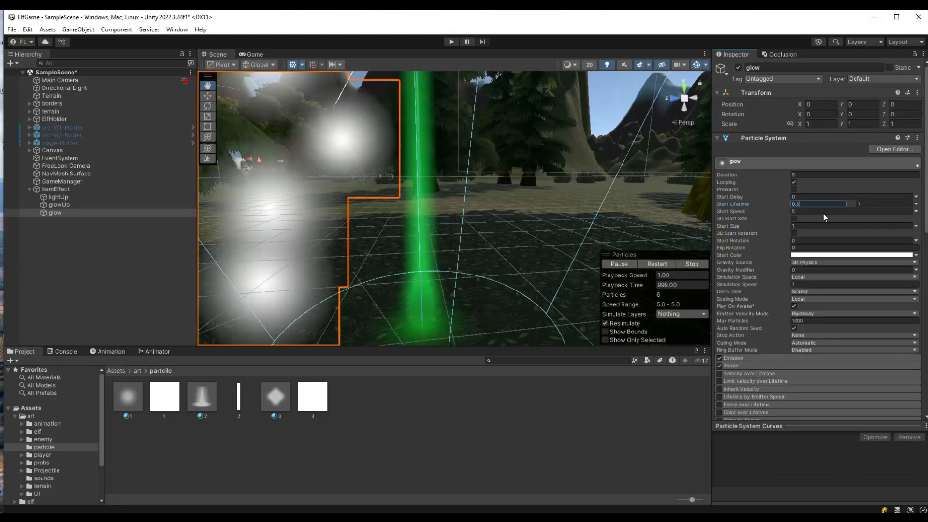
pyautogui.press('Tab')
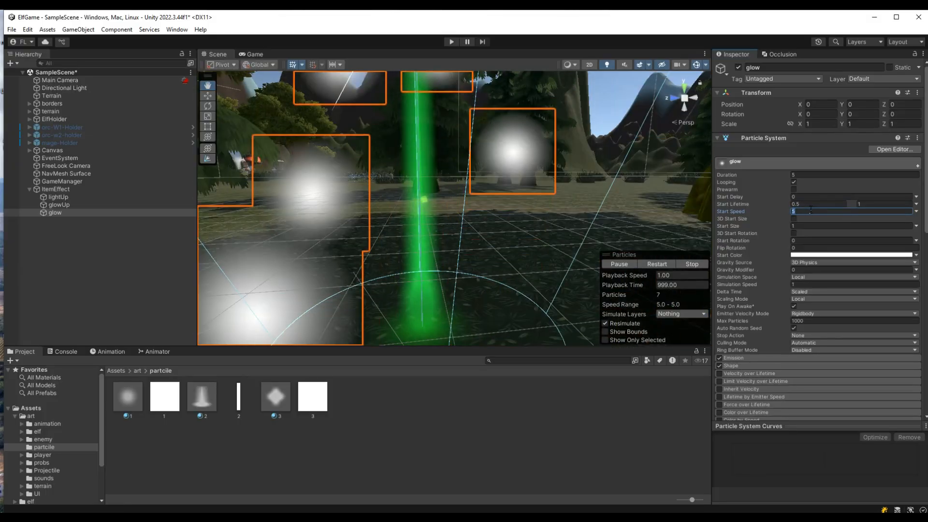
pyautogui.write('0')
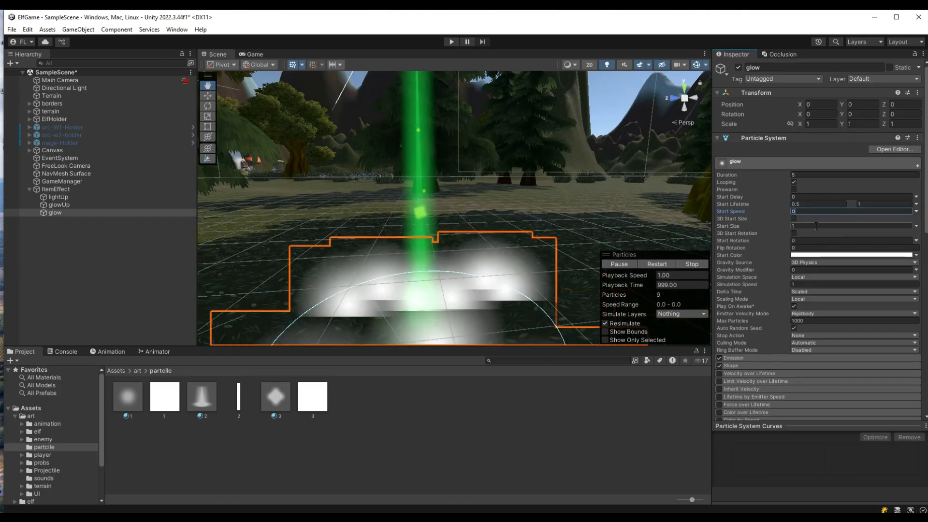
# Set glow's Start Size to 0.1 and make its Start Rotation random between two constants, 0 and 360.
pyautogui.click(802, 224)
pyautogui.write('0.')
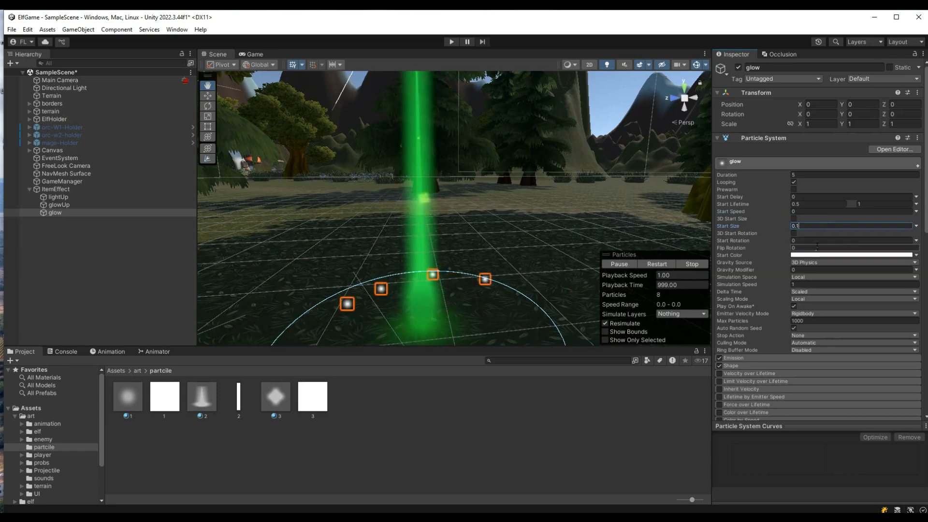
pyautogui.click(917, 240)
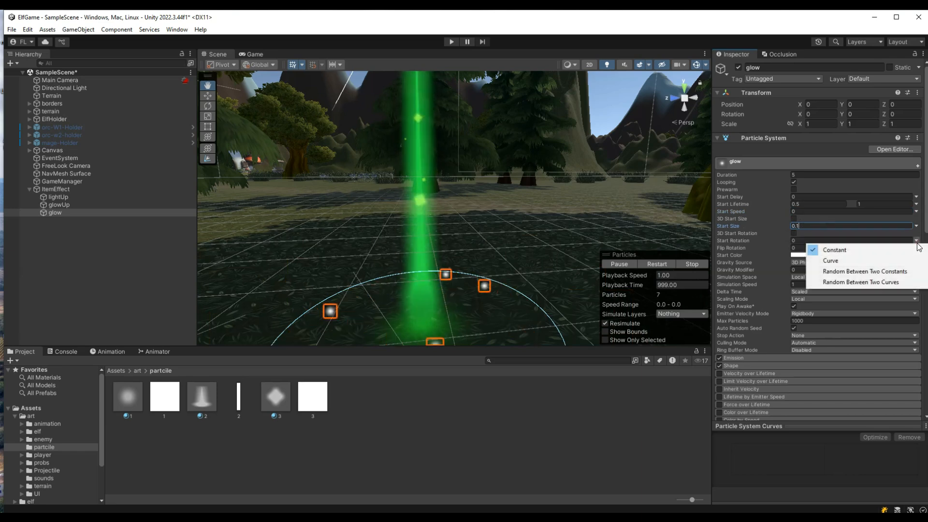
pyautogui.click(911, 270)
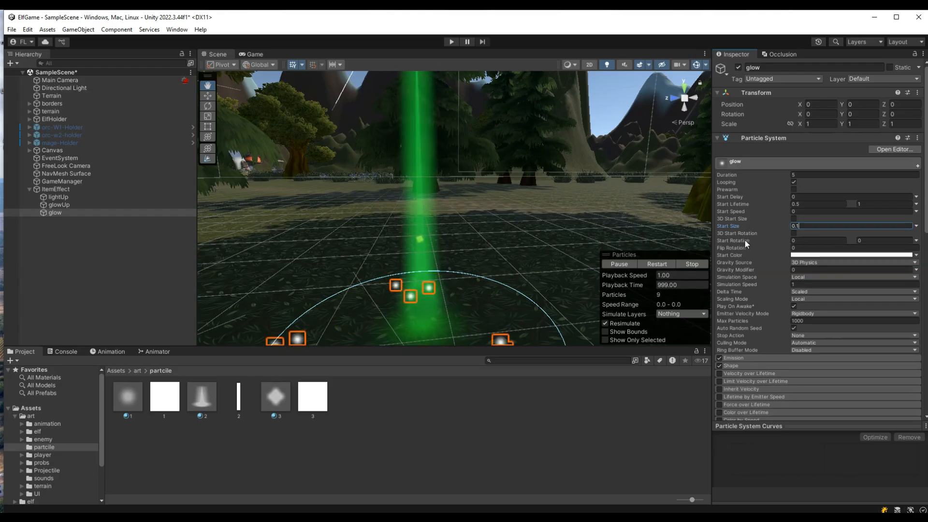
pyautogui.click(880, 241)
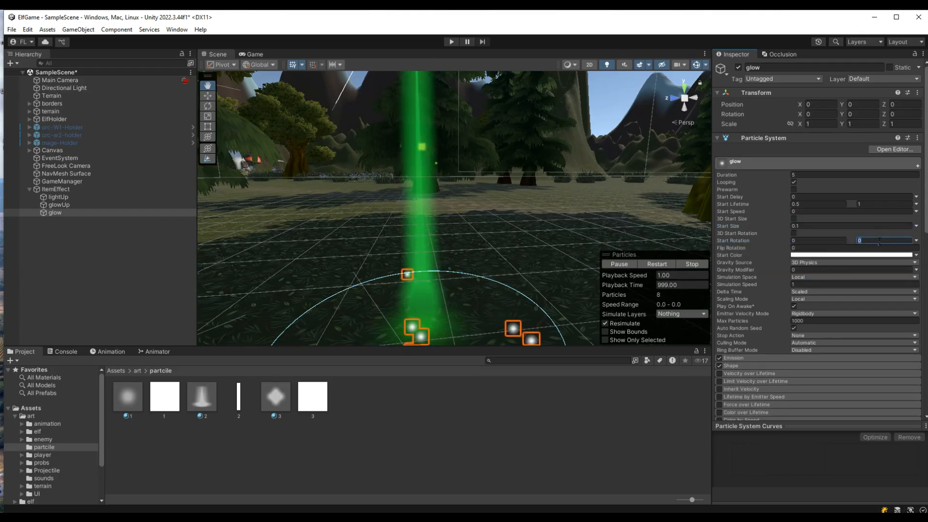
pyautogui.write('360')
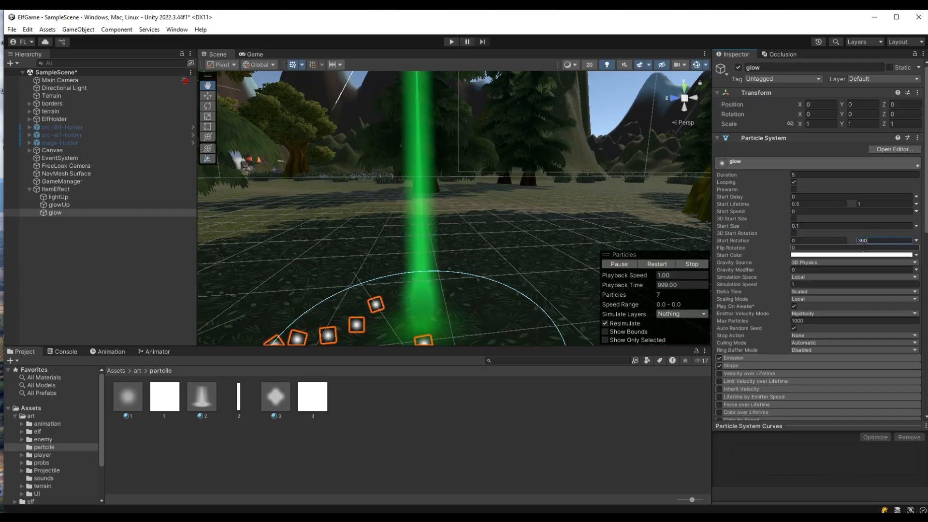
# Set glow's Start Color to dark green, hex 059600.
pyautogui.scroll(-2, 851, 239)
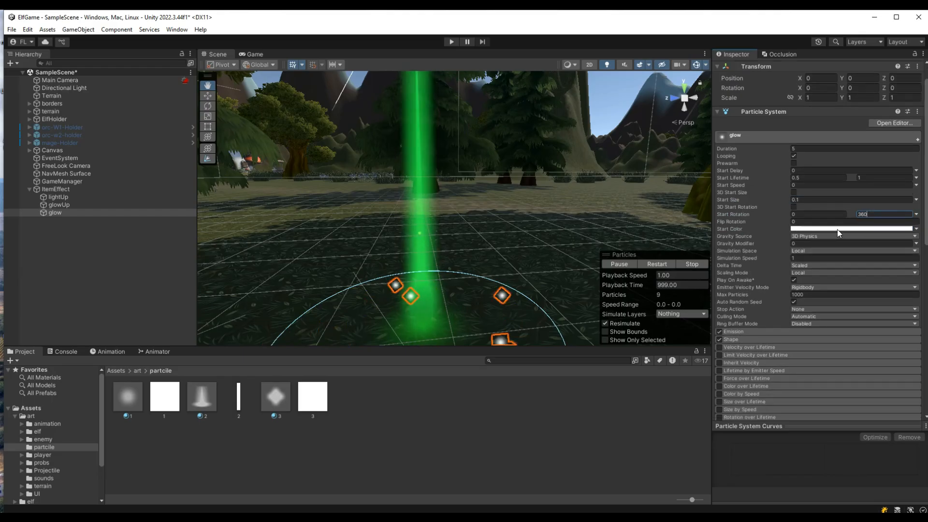
pyautogui.click(837, 229)
pyautogui.click(852, 266)
pyautogui.moveTo(884, 297); pyautogui.dragTo(900, 301)
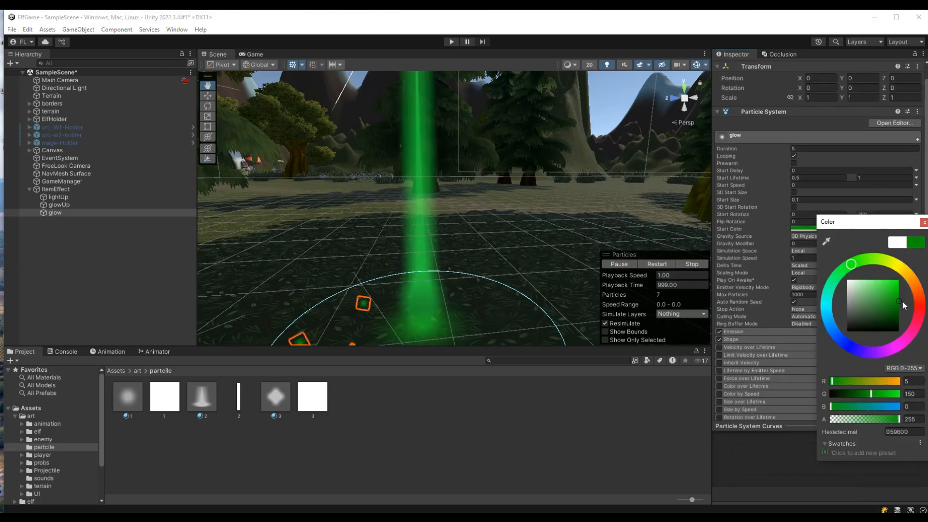
pyautogui.click(925, 222)
# Set glow's Scaling Mode to Hierarchy, Emitter Velocity Mode to Transform and Culling Mode to Pause and Catch-up.
pyautogui.click(812, 274)
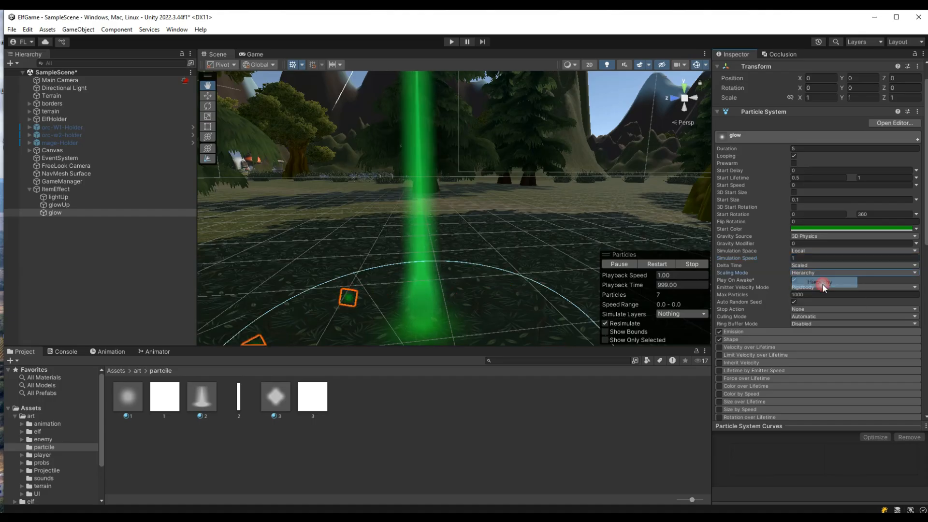
pyautogui.click(823, 283)
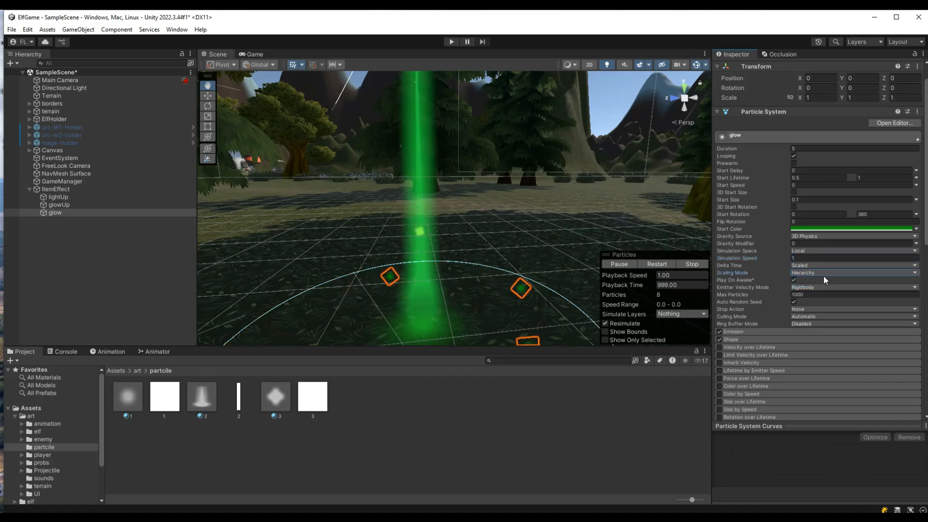
pyautogui.click(812, 288)
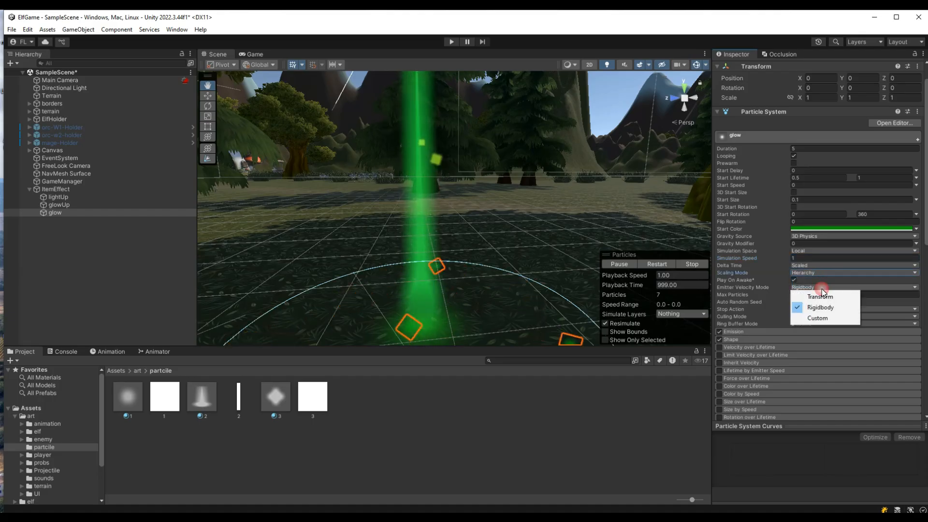
pyautogui.click(825, 297)
pyautogui.scroll(-3, 814, 266)
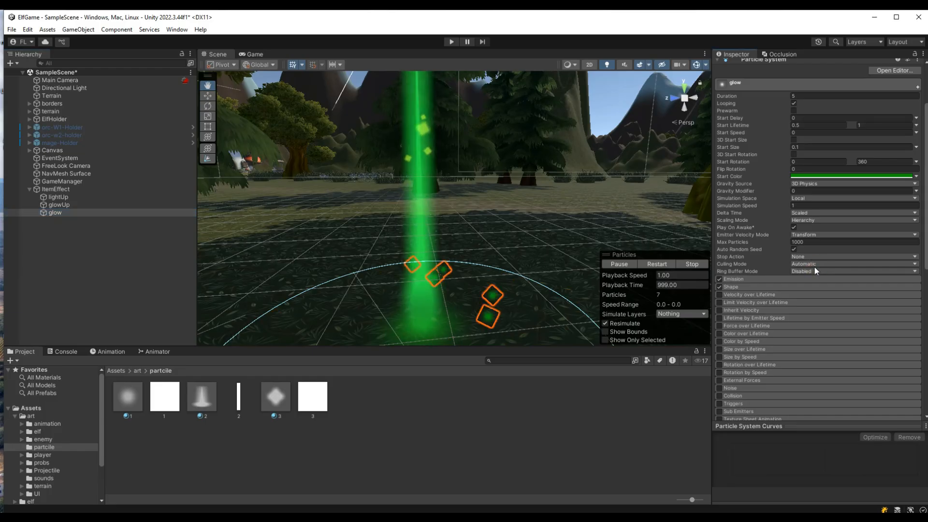
pyautogui.click(814, 266)
pyautogui.click(816, 283)
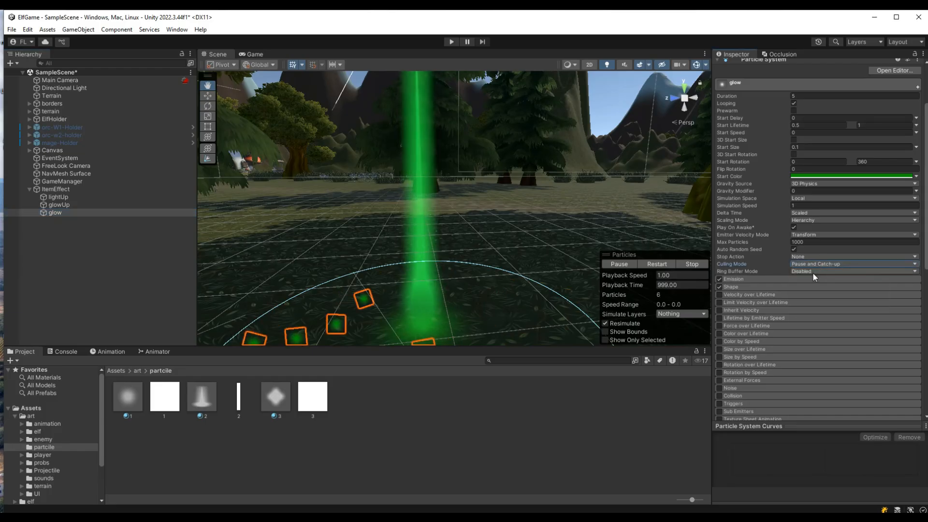
# Set glow's emission Rate over Time to 15.
pyautogui.click(725, 280)
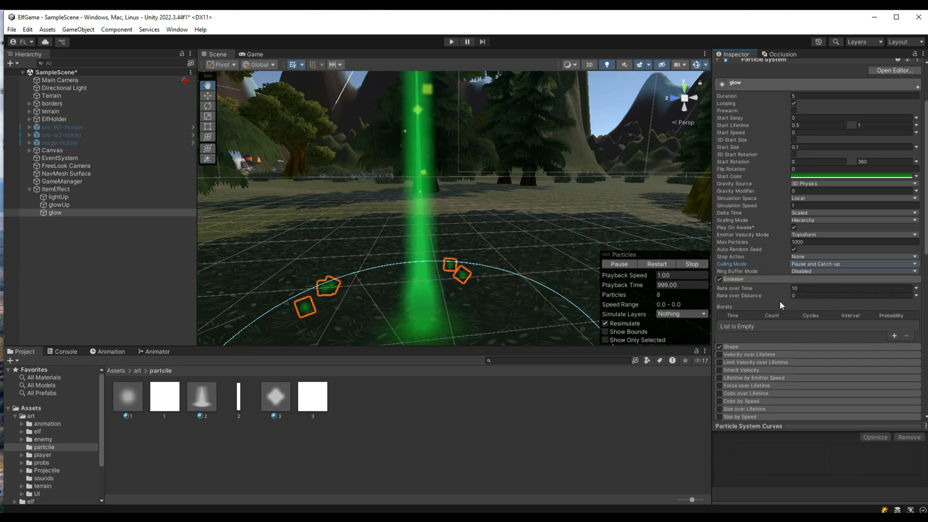
pyautogui.scroll(-4, 779, 300)
pyautogui.click(802, 210)
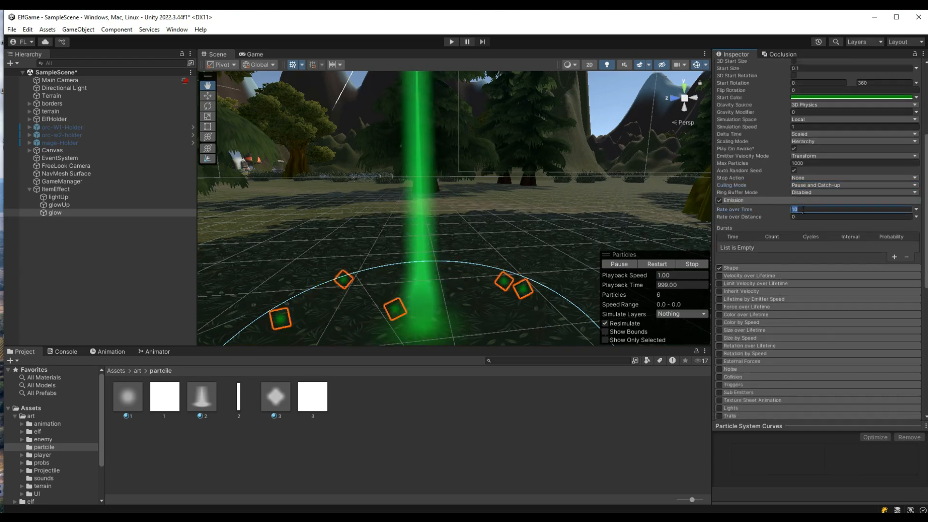
pyautogui.write('15')
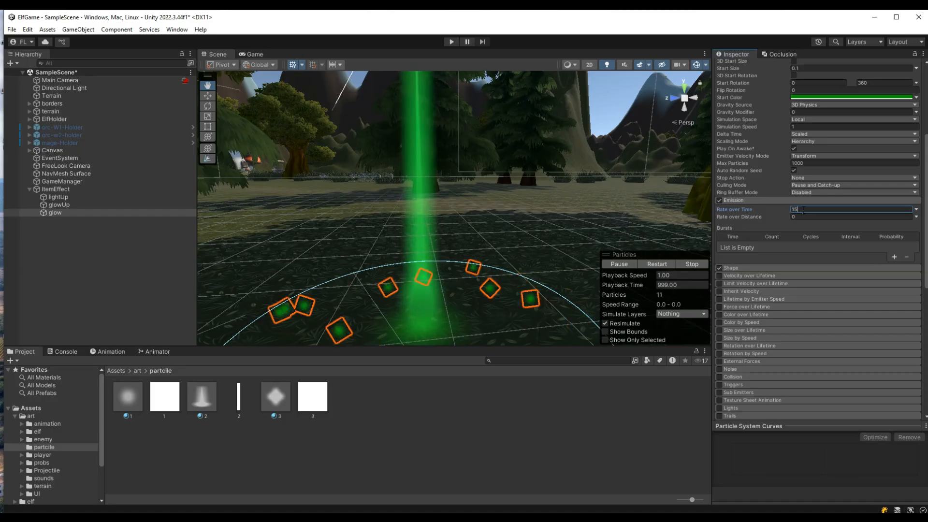
# Change glow's emitter shape to Circle with Radius 0.3 and Radius Thickness 0.5.
pyautogui.click(741, 270)
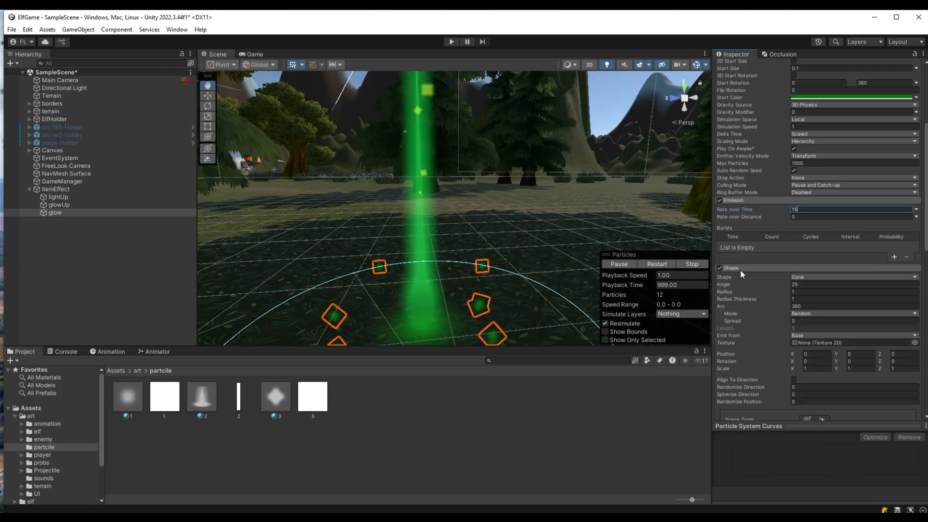
pyautogui.scroll(-2, 775, 295)
pyautogui.click(806, 224)
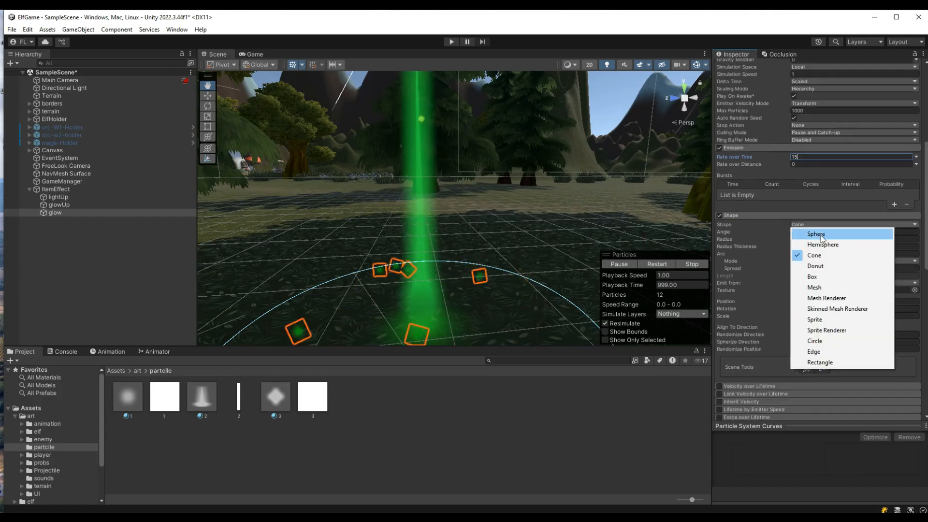
pyautogui.click(844, 341)
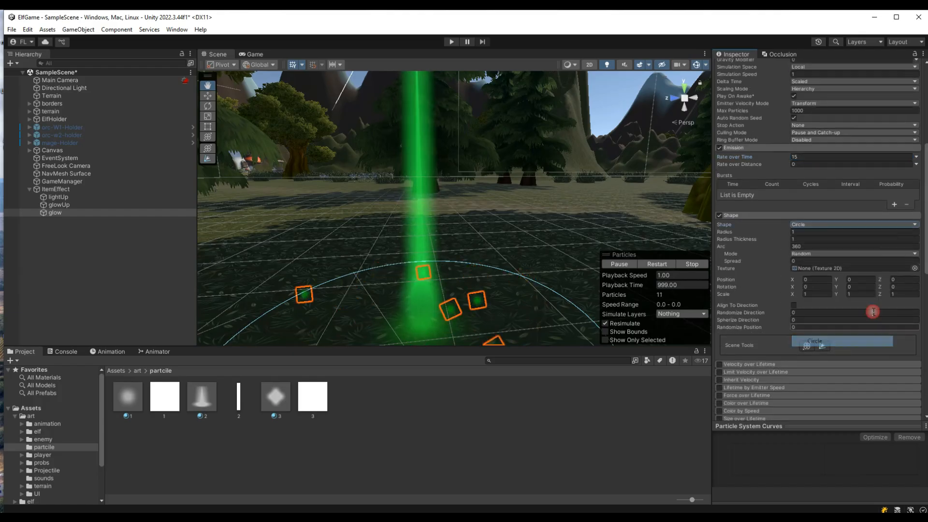
pyautogui.click(813, 232)
pyautogui.write('0')
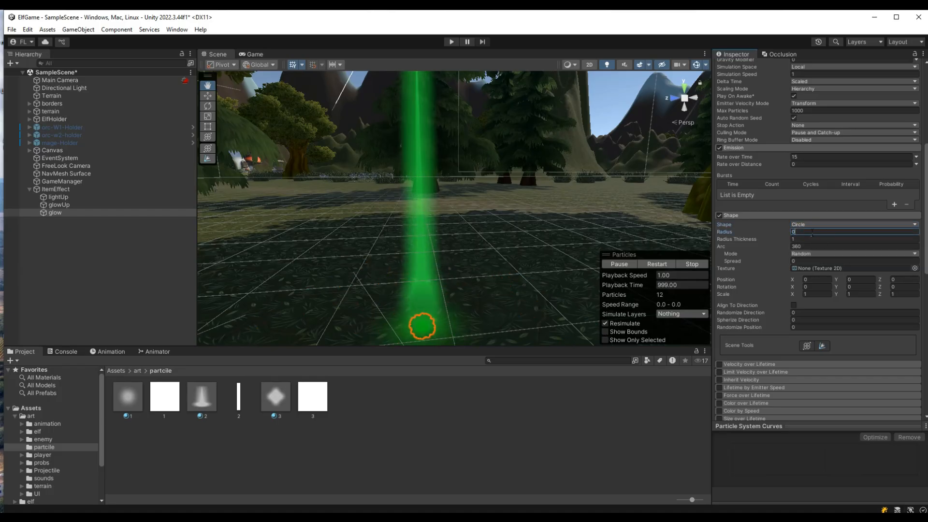
pyautogui.write('.3')
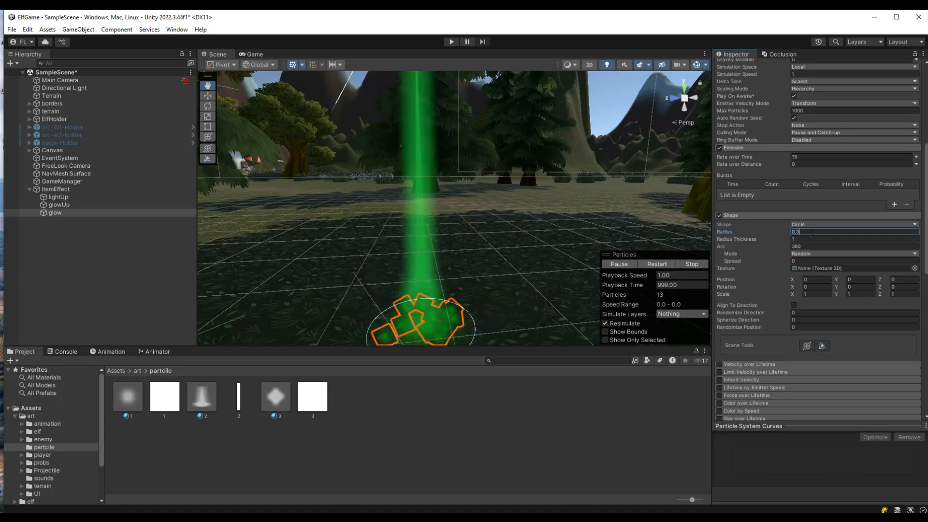
pyautogui.click(817, 239)
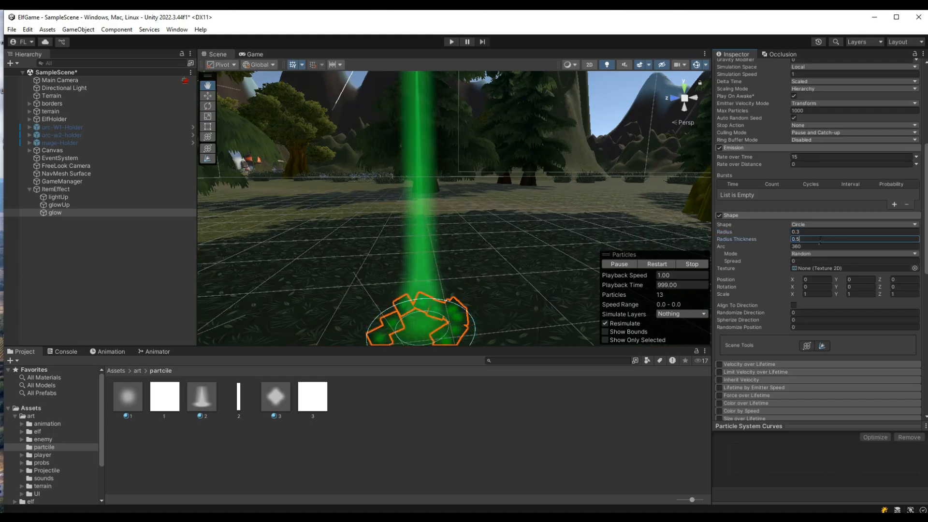
# Set the arc mode of glow's circle shape to Loop with a Speed of 1.5.
pyautogui.click(822, 254)
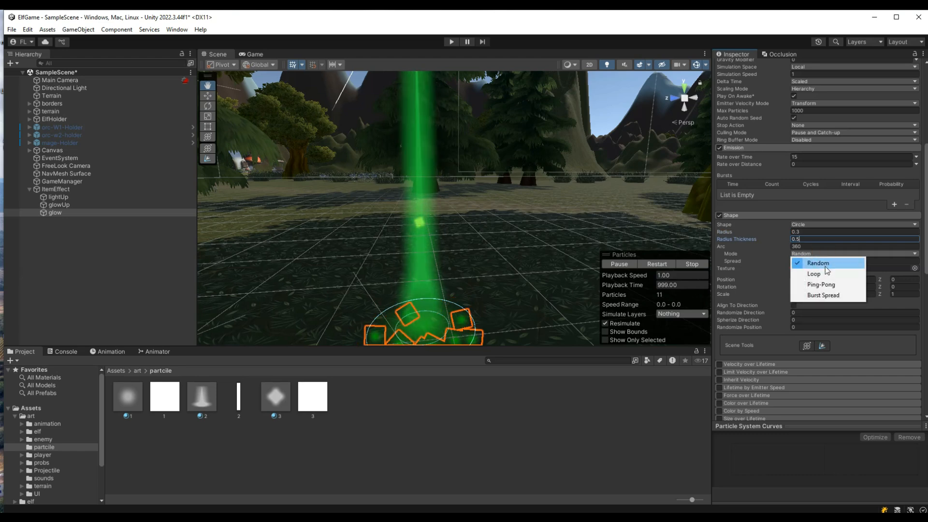
pyautogui.click(828, 273)
pyautogui.click(830, 268)
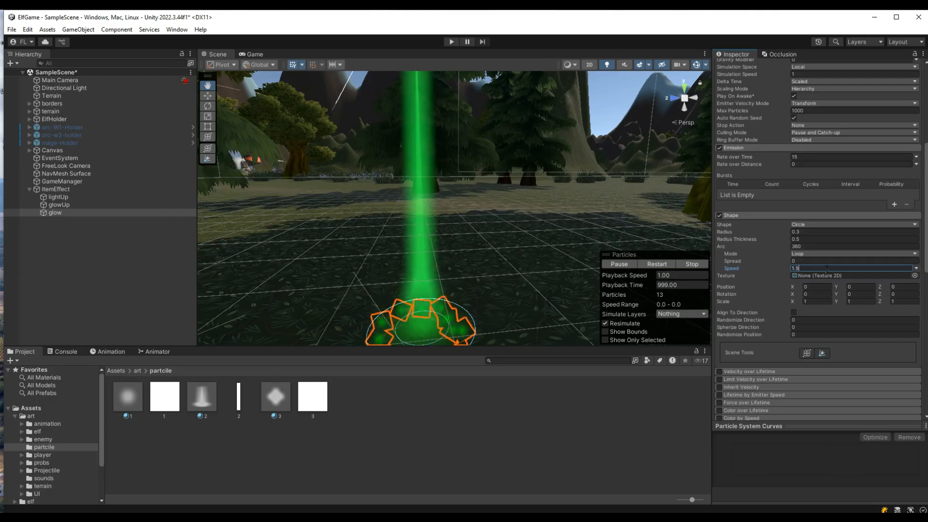
# Enable Velocity over Lifetime on glow and set its Linear Z velocity to 0.3.
pyautogui.scroll(-5, 752, 216)
pyautogui.click(756, 215)
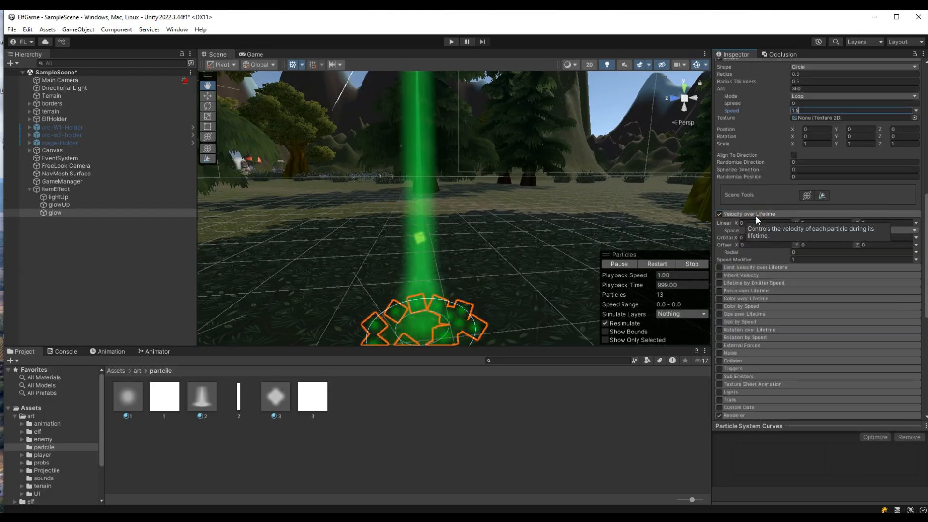
pyautogui.click(881, 223)
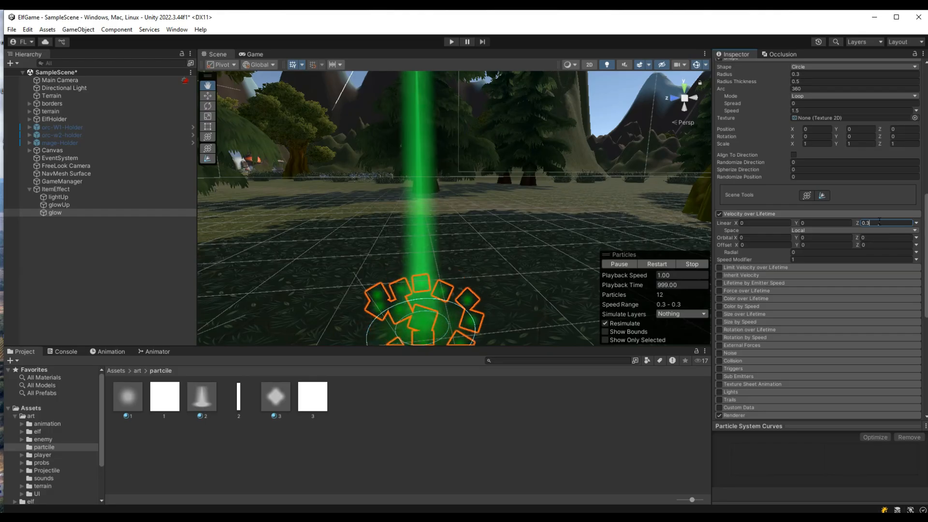
# Make glow's Radial velocity a curve that starts near -1, stays low until mid-lifetime and rises to about 0.
pyautogui.click(916, 252)
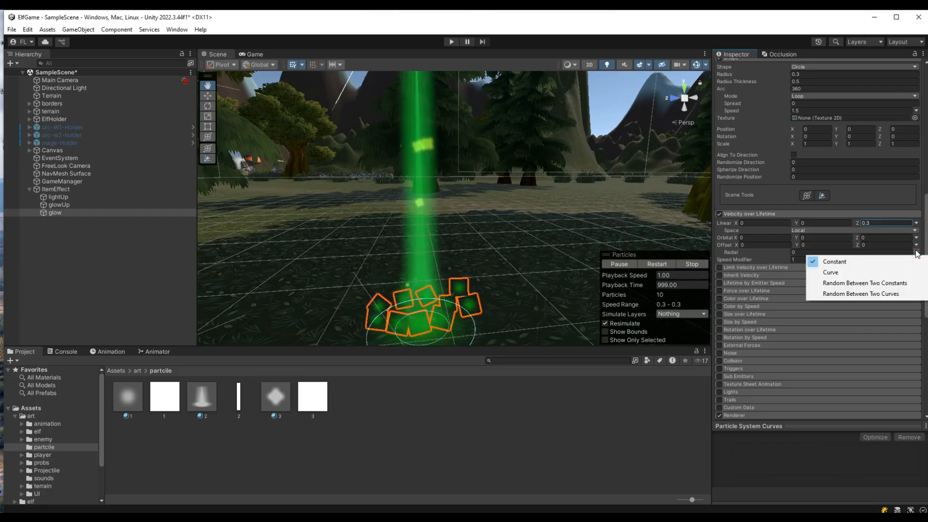
pyautogui.click(831, 271)
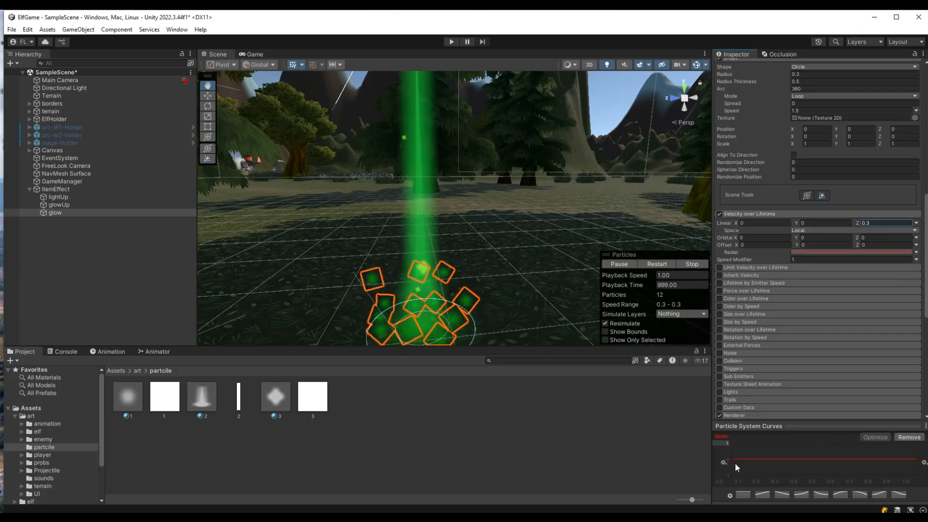
pyautogui.moveTo(734, 463); pyautogui.dragTo(767, 472)
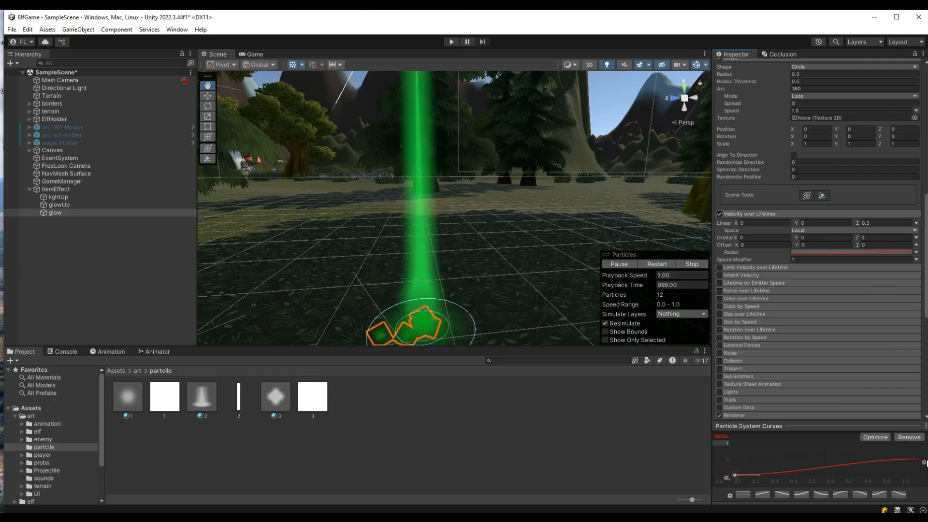
pyautogui.moveTo(921, 463); pyautogui.dragTo(923, 452)
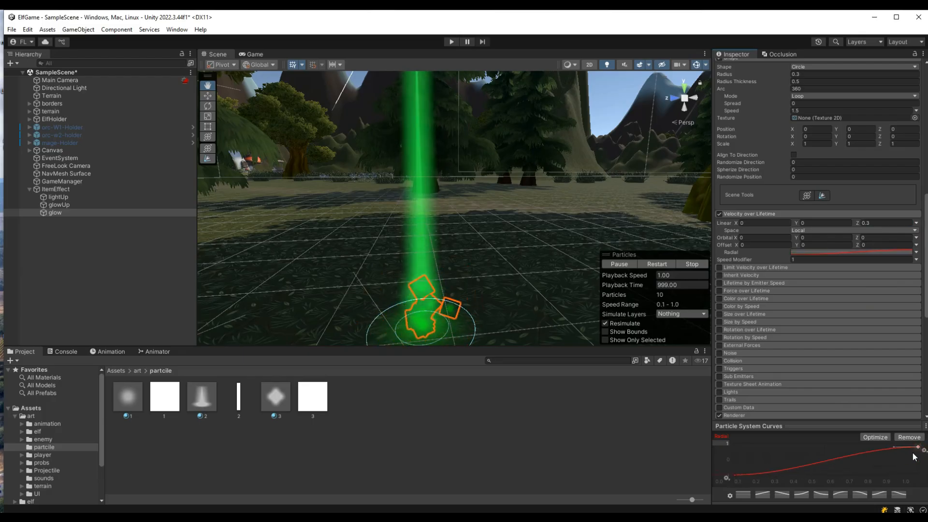
pyautogui.doubleClick(814, 464)
pyautogui.moveTo(814, 464)
pyautogui.mouseDown()
pyautogui.moveTo(817, 474)
pyautogui.moveTo(831, 470)
pyautogui.mouseUp()
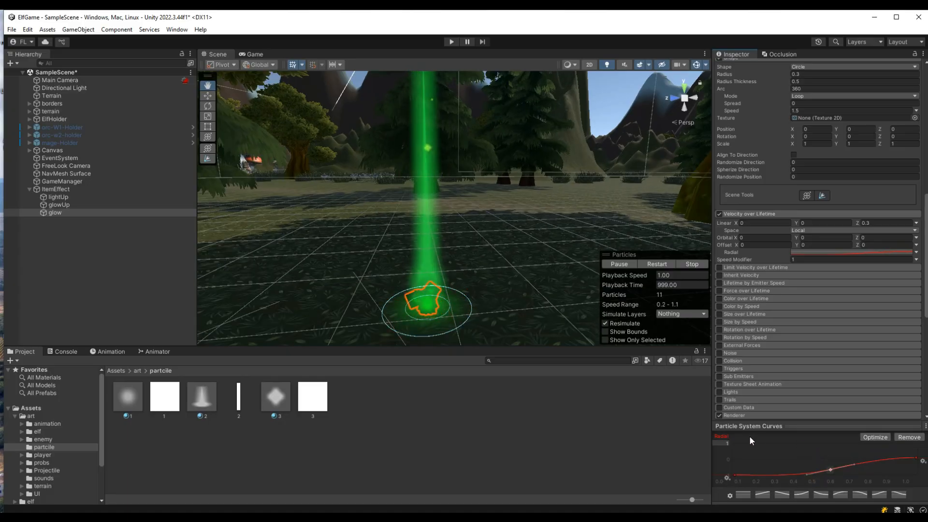
# Enable Size over Lifetime on glow and shape its size curve into a wave with three peaks near 1 and dips near 0.
pyautogui.moveTo(737, 423); pyautogui.dragTo(745, 437)
pyautogui.scroll(-5, 724, 158)
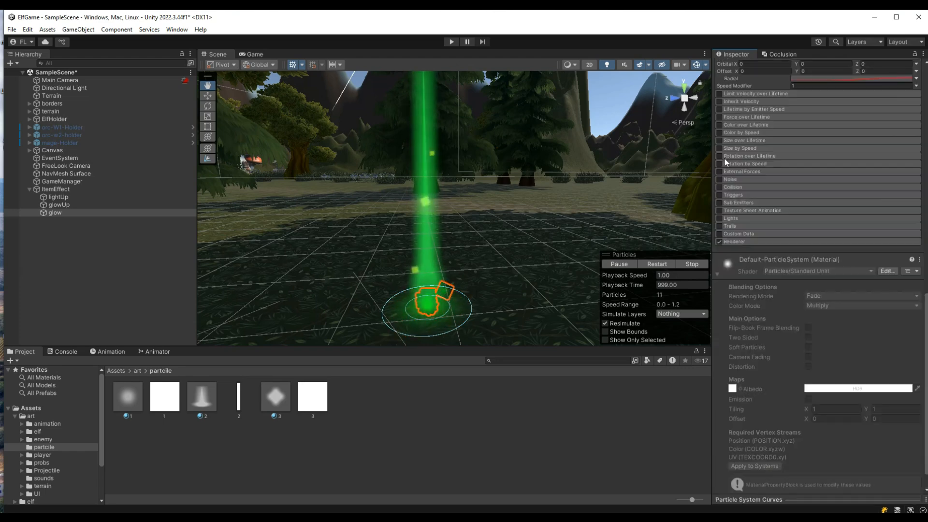
pyautogui.click(720, 140)
pyautogui.click(743, 142)
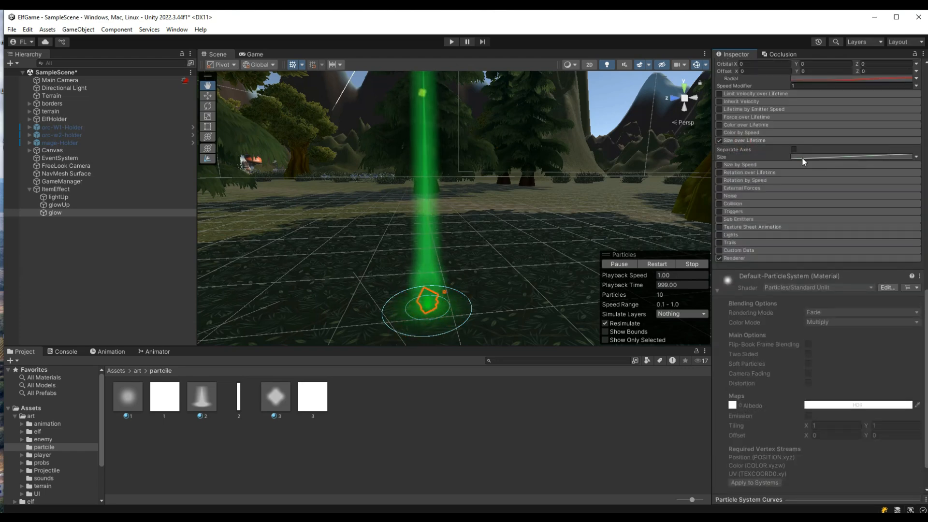
pyautogui.click(743, 501)
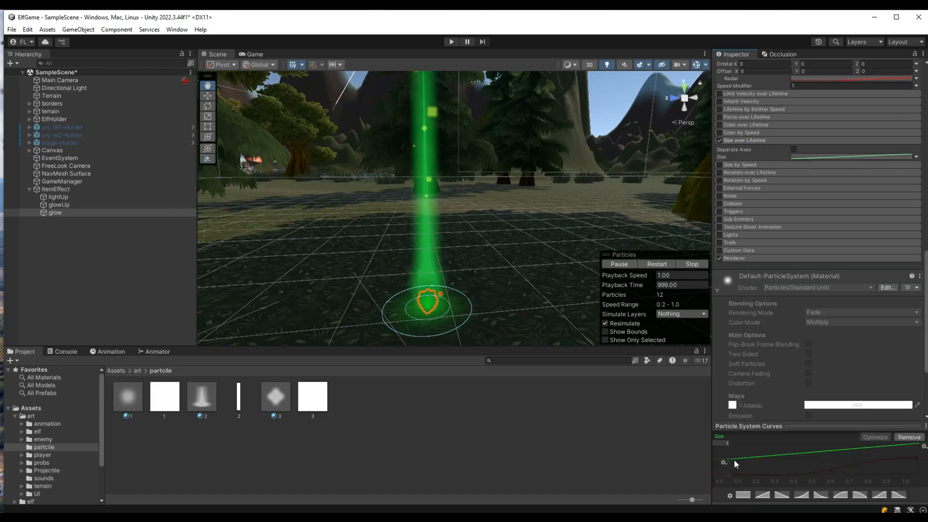
pyautogui.moveTo(734, 459)
pyautogui.mouseDown()
pyautogui.moveTo(734, 471)
pyautogui.moveTo(734, 458)
pyautogui.moveTo(730, 465)
pyautogui.moveTo(775, 444)
pyautogui.mouseUp()
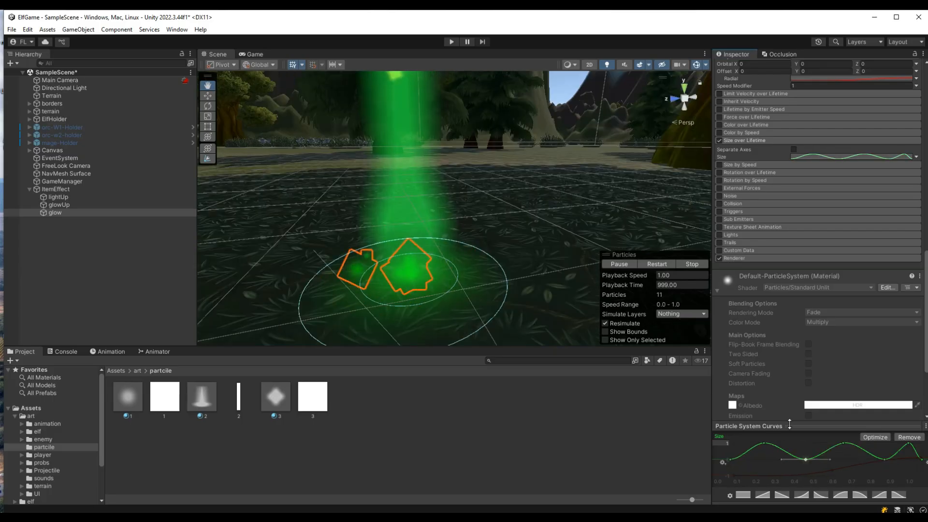
pyautogui.scroll(-1, 783, 435)
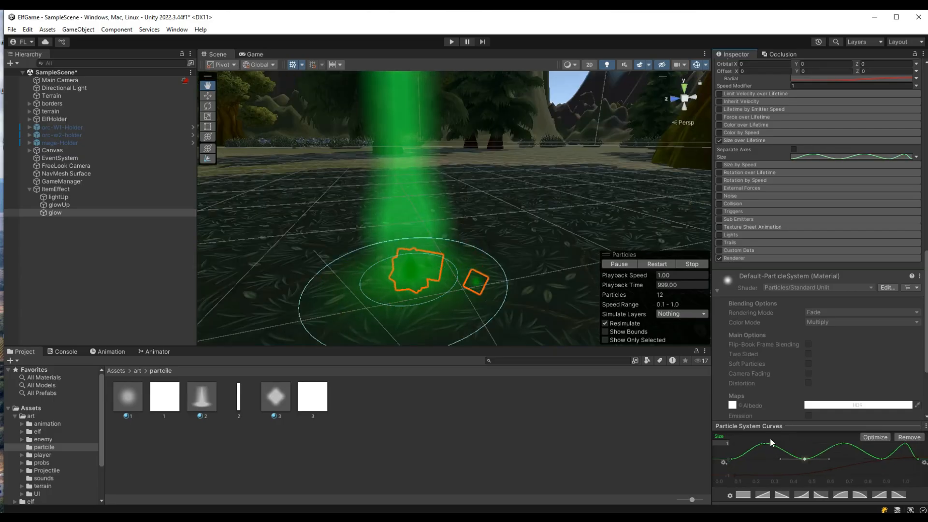
# Assign material 3 to the Renderer of the glow particle system.
pyautogui.click(721, 426)
pyautogui.scroll(-2, 785, 436)
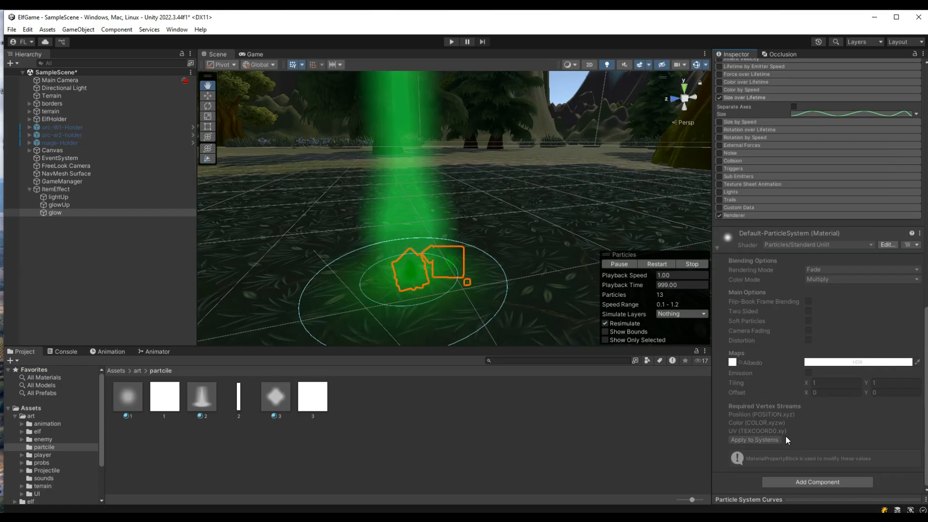
pyautogui.click(737, 216)
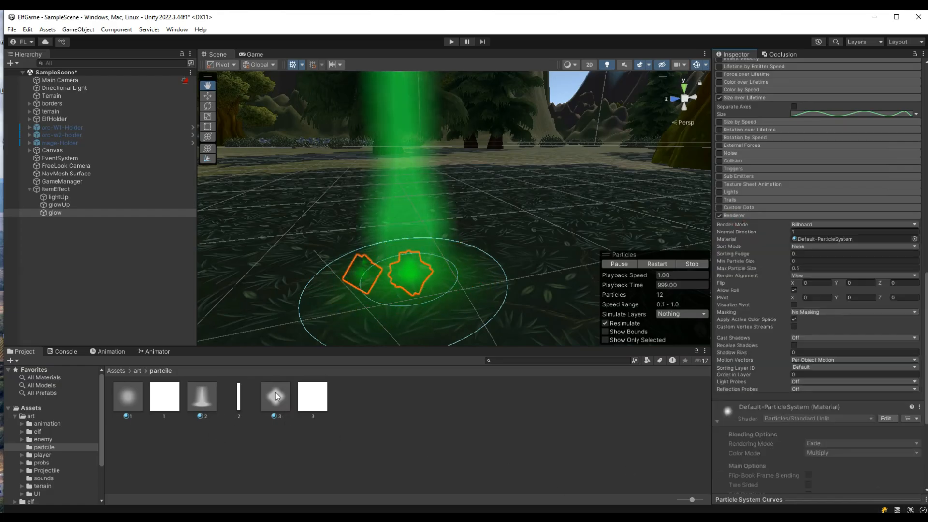
pyautogui.moveTo(276, 393); pyautogui.dragTo(827, 239)
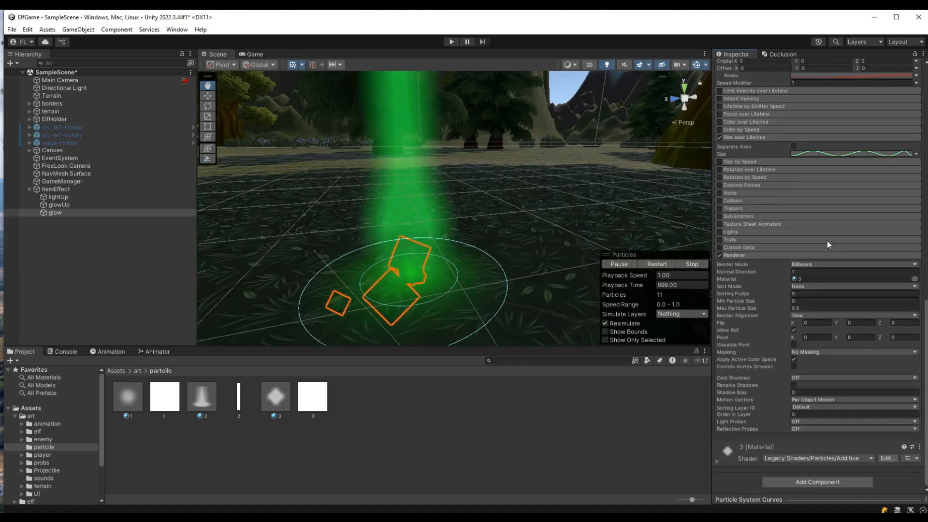
pyautogui.scroll(10, 828, 241)
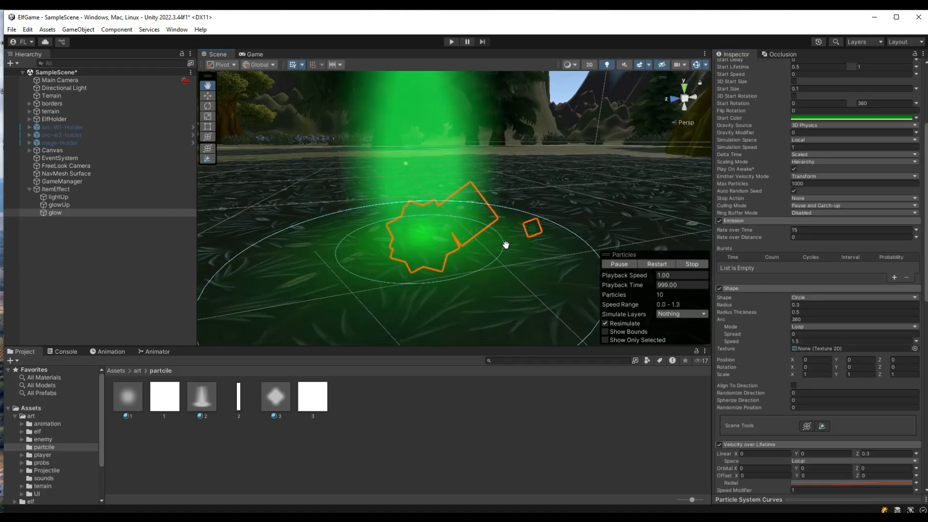
# Switch to Photoshop with the diamond texture and scale its layer down to about 137 px square at the canvas's upper-left corner.
pyautogui.click(310, 399)
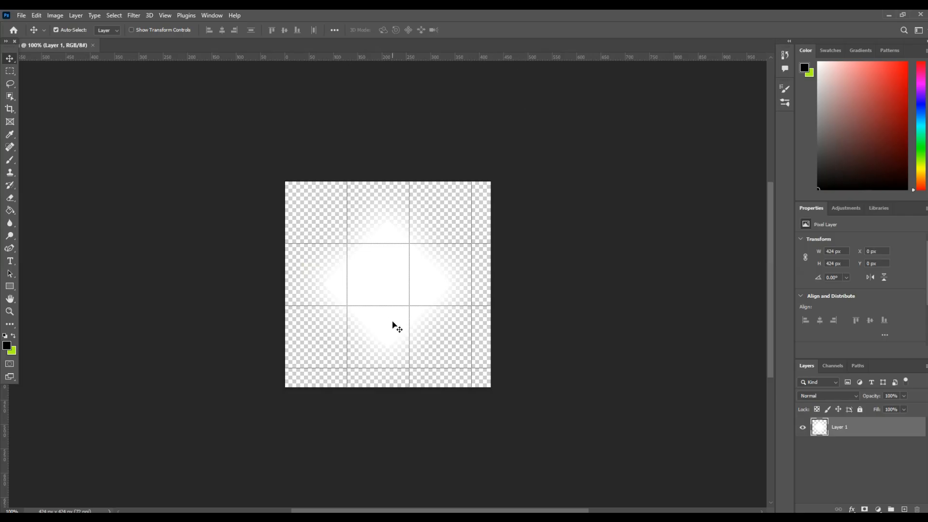
pyautogui.hotkey('ctrl', 't')
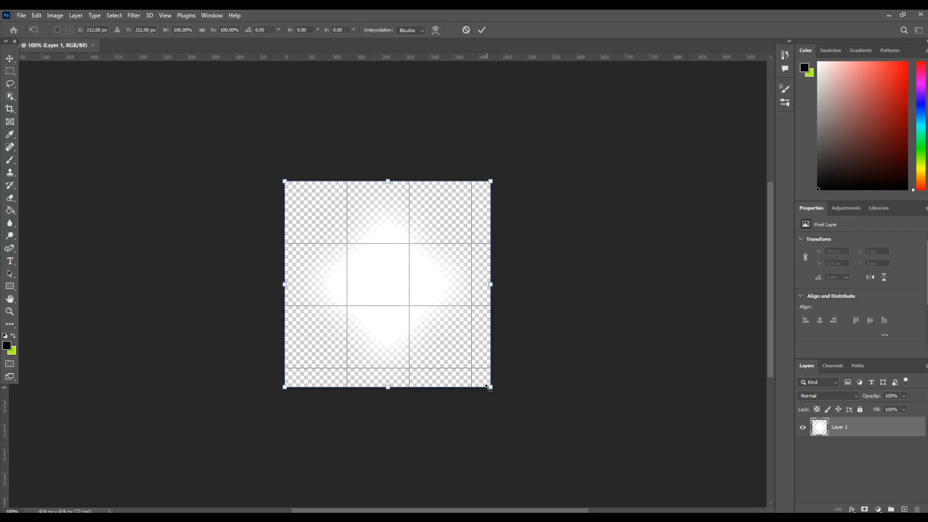
pyautogui.moveTo(489, 387); pyautogui.dragTo(342, 257)
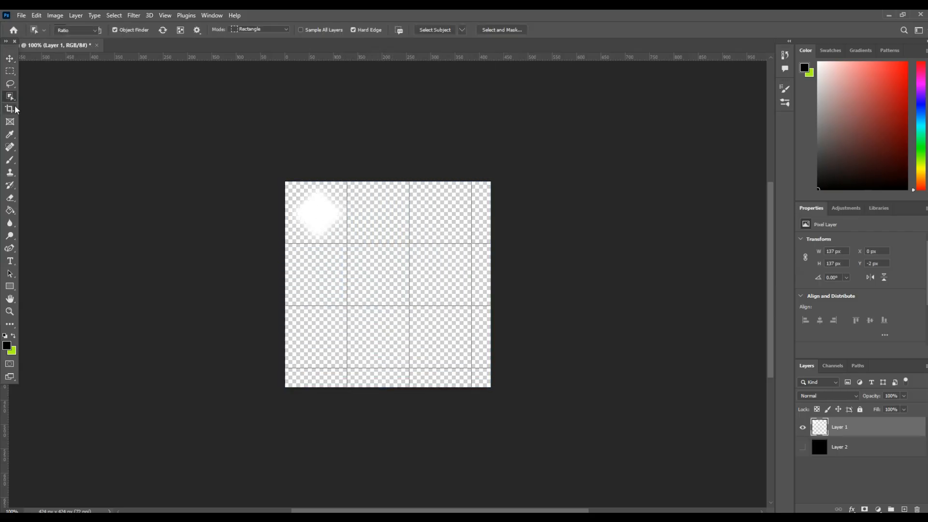
# Crop the canvas to a square of about 128 px around the shrunken diamond.
pyautogui.click(10, 109)
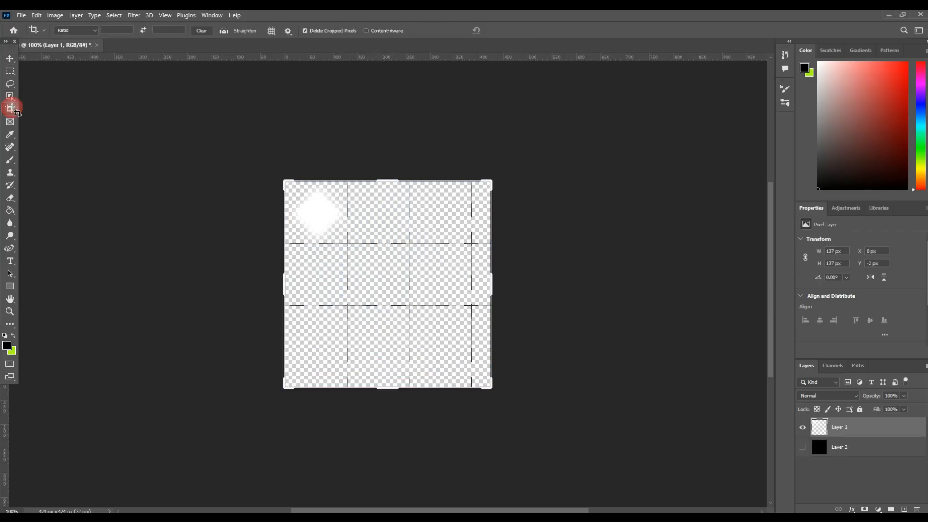
pyautogui.click(416, 291)
pyautogui.moveTo(447, 290); pyautogui.dragTo(915, 425)
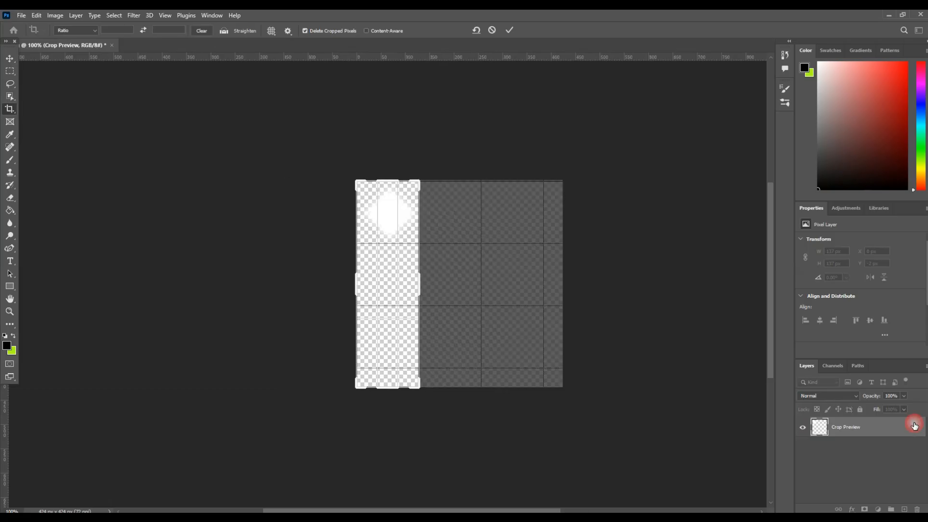
pyautogui.moveTo(391, 390); pyautogui.dragTo(389, 318)
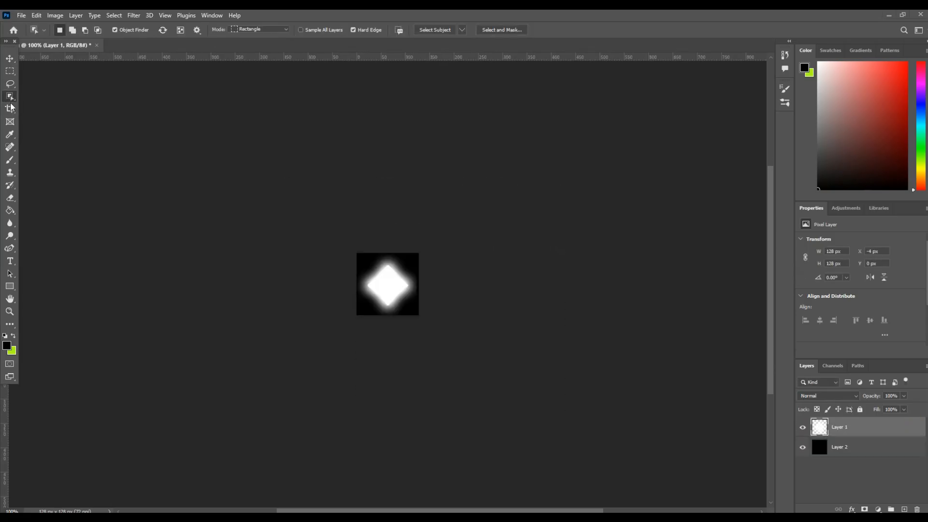
# Extend the canvas with the Crop tool on all four sides of the diamond to about 230 by 190 px.
pyautogui.click(10, 110)
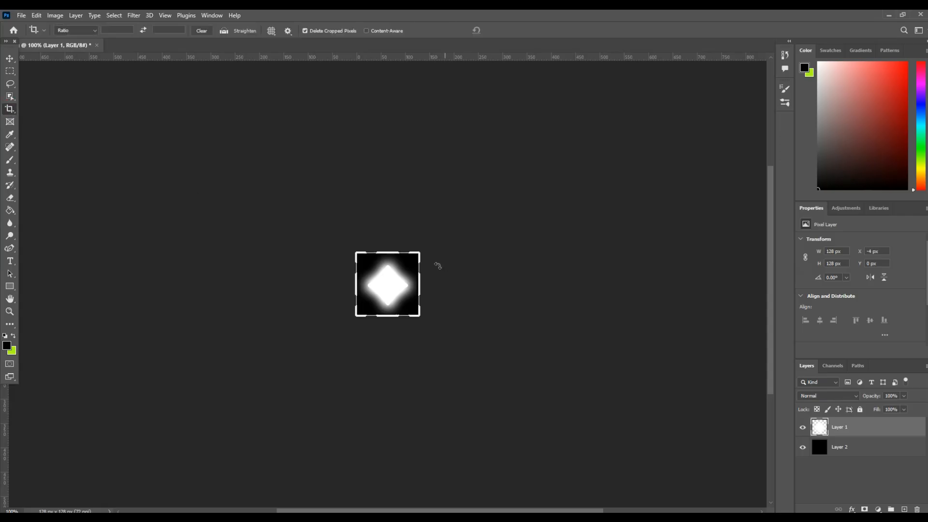
pyautogui.moveTo(387, 255); pyautogui.dragTo(387, 250)
pyautogui.moveTo(357, 285); pyautogui.dragTo(347, 285)
pyautogui.moveTo(440, 287); pyautogui.dragTo(445, 287)
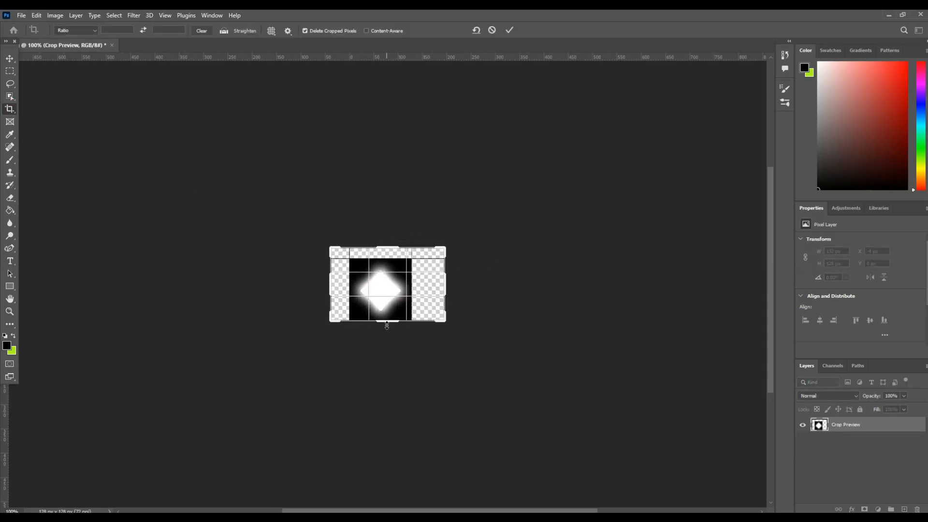
pyautogui.moveTo(388, 321); pyautogui.dragTo(389, 341)
# Draw a thin horizontal rectangle about 46 by 8 px extending from the diamond's right tip.
pyautogui.click(10, 58)
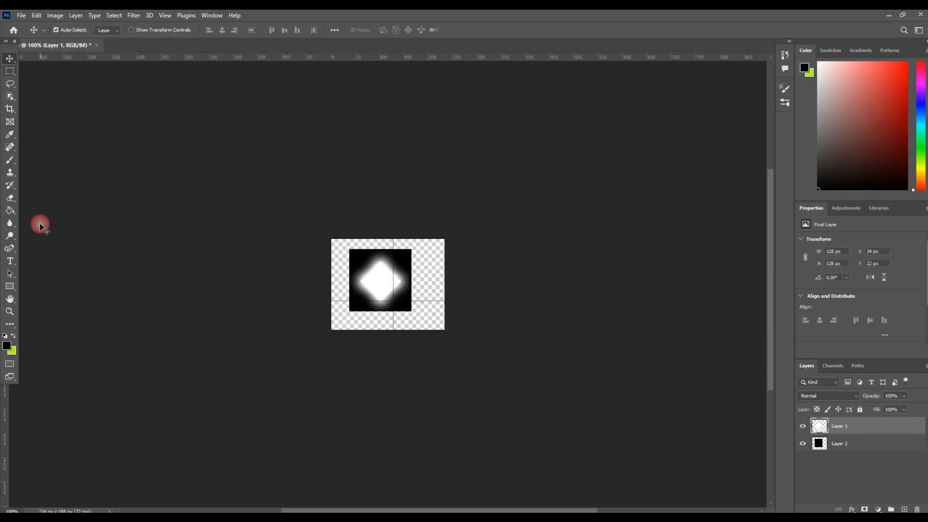
pyautogui.click(10, 286)
pyautogui.moveTo(393, 280); pyautogui.dragTo(416, 284)
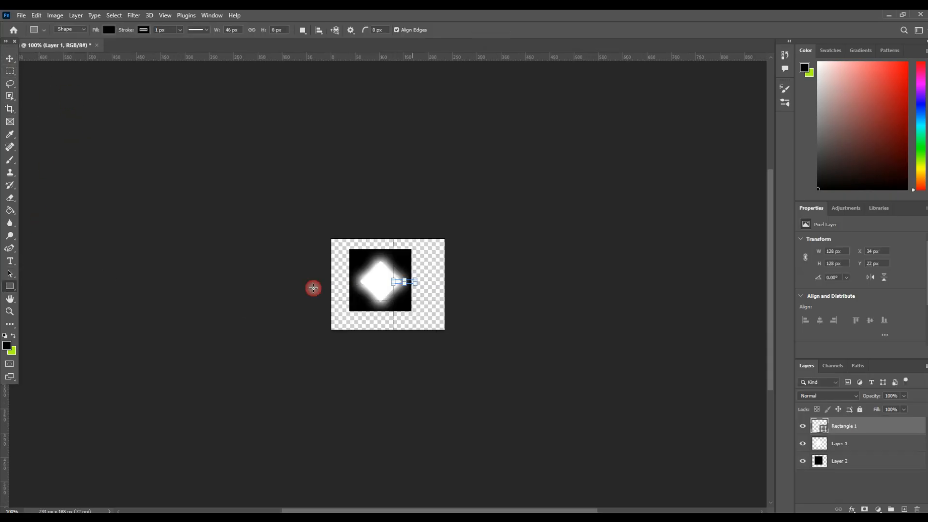
# Give the thin rectangle a white fill, no stroke and 4 px corner radii.
pyautogui.scroll(-3, 853, 304)
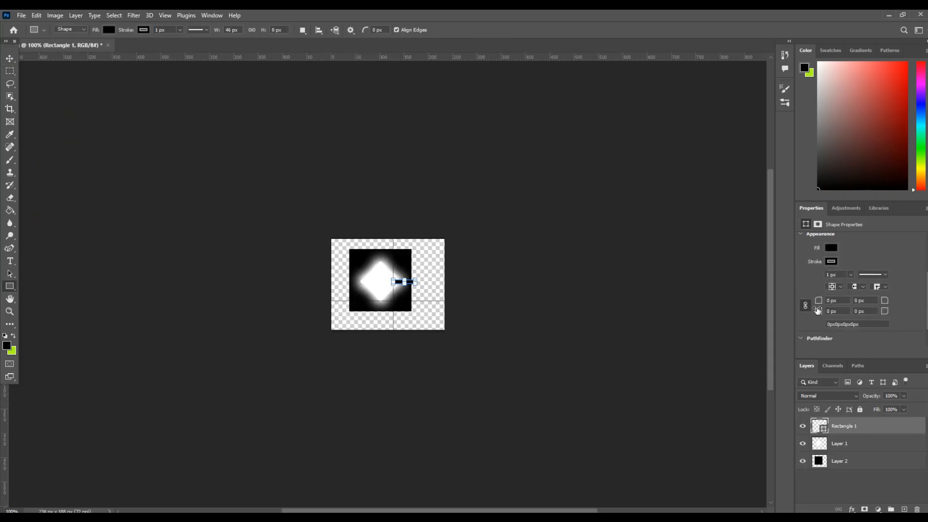
pyautogui.click(831, 248)
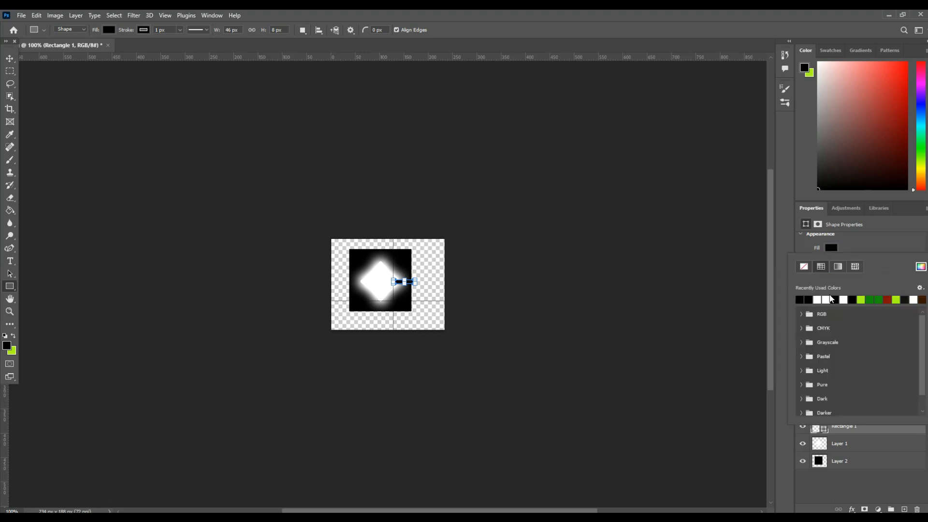
pyautogui.scroll(-1, 881, 254)
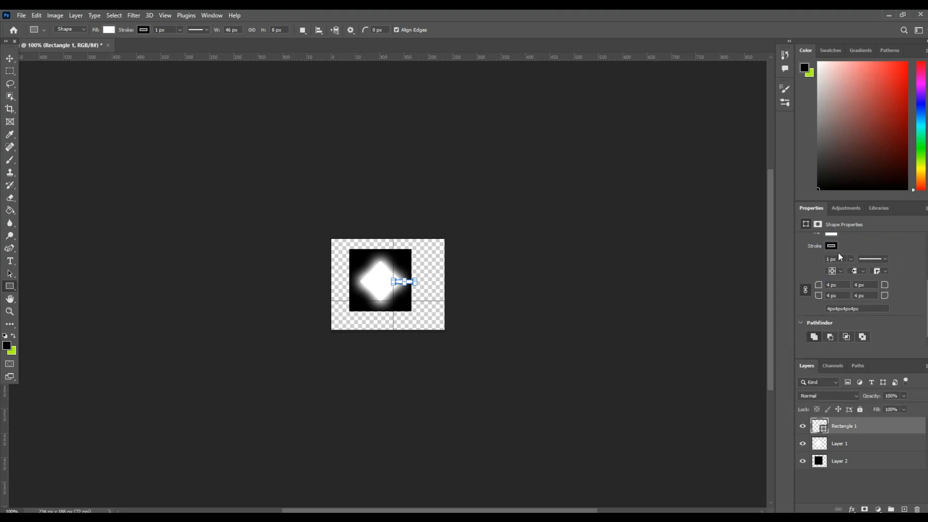
pyautogui.click(832, 246)
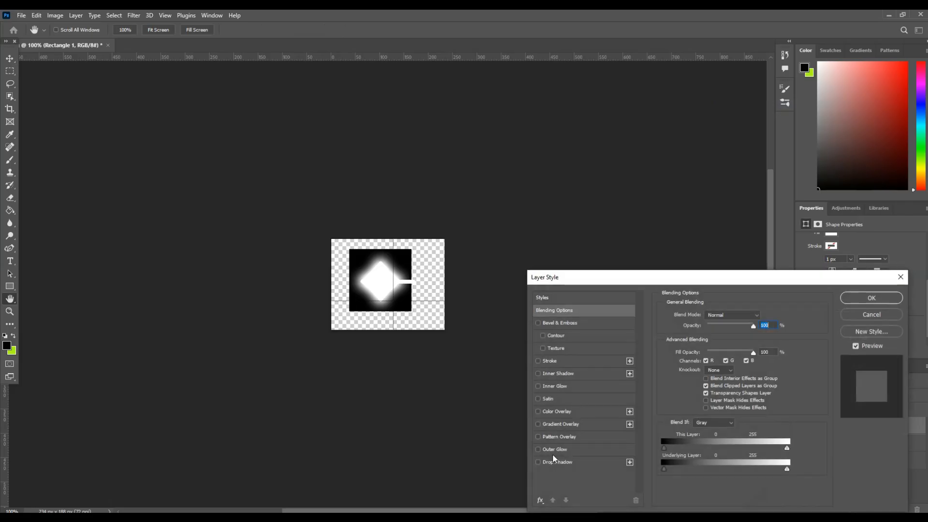
# Add a white Outer Glow with a reduced size to the rectangle and arrange copies of it into a four-pointed star.
pyautogui.click(554, 449)
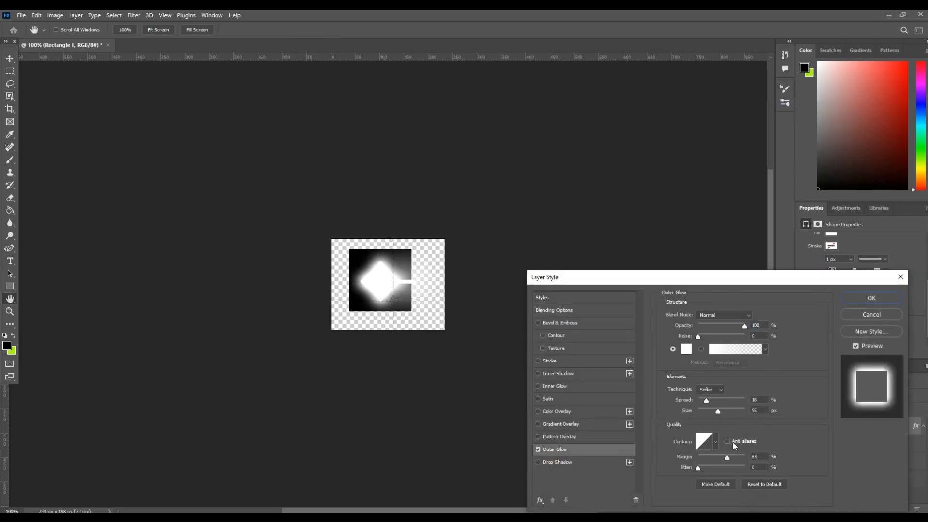
pyautogui.moveTo(718, 414); pyautogui.dragTo(707, 414)
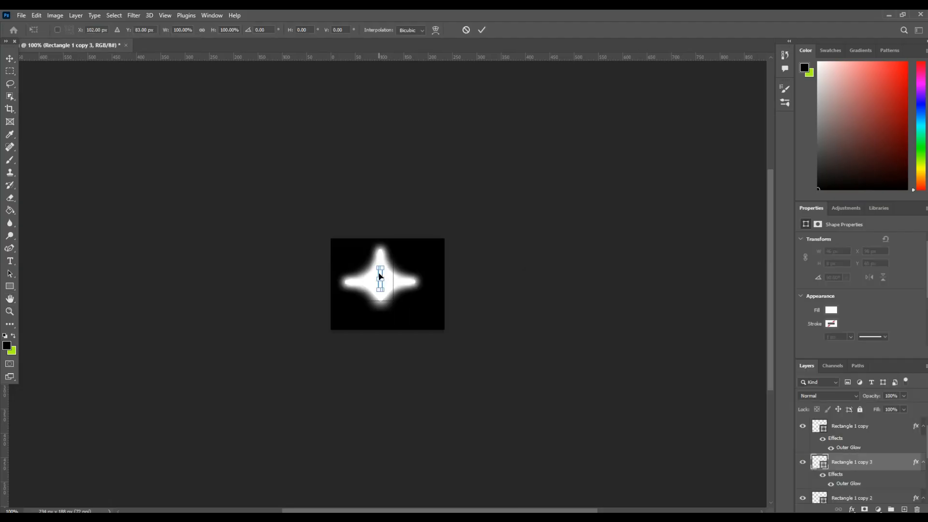
pyautogui.moveTo(382, 291); pyautogui.dragTo(382, 302)
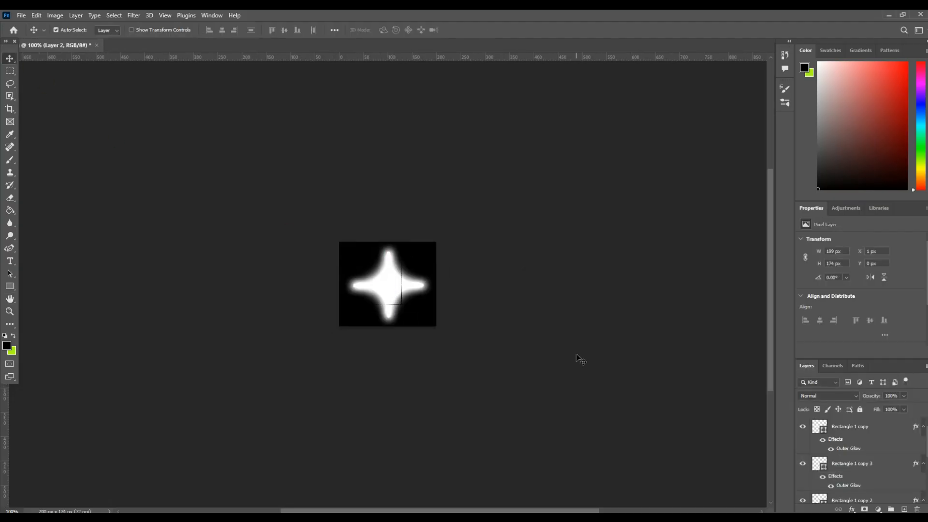
# Hide the black background layer and export the star with Save for Web (Legacy) as 3 1.png into the partcile folder.
pyautogui.scroll(-5, 805, 443)
pyautogui.click(803, 495)
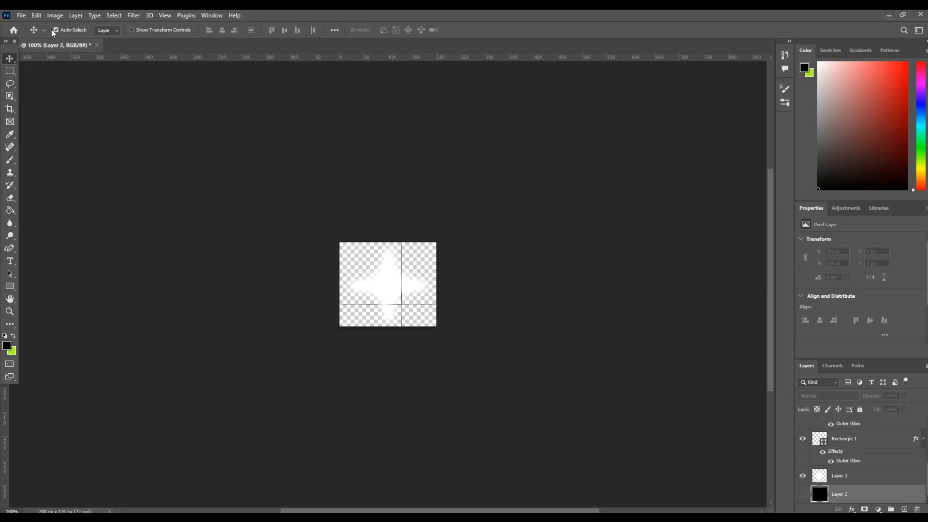
pyautogui.click(22, 15)
pyautogui.moveTo(105, 166)
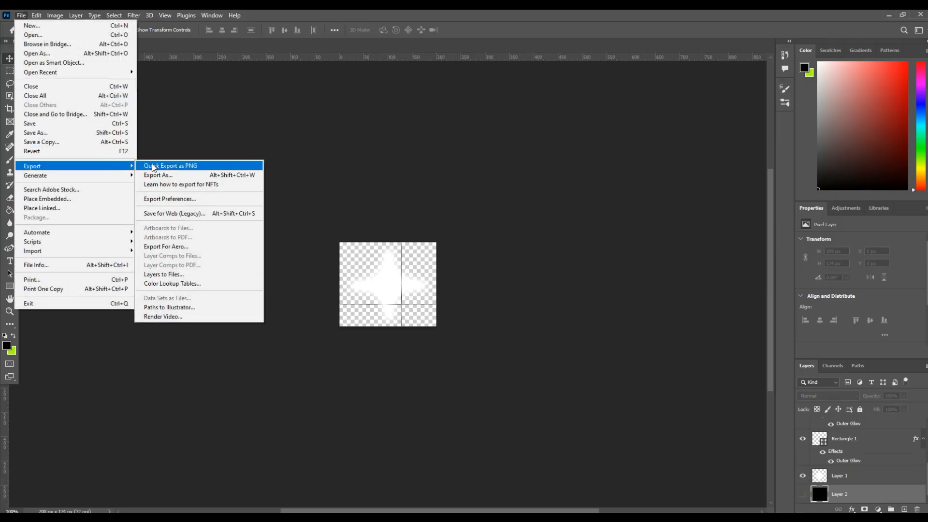
pyautogui.click(194, 214)
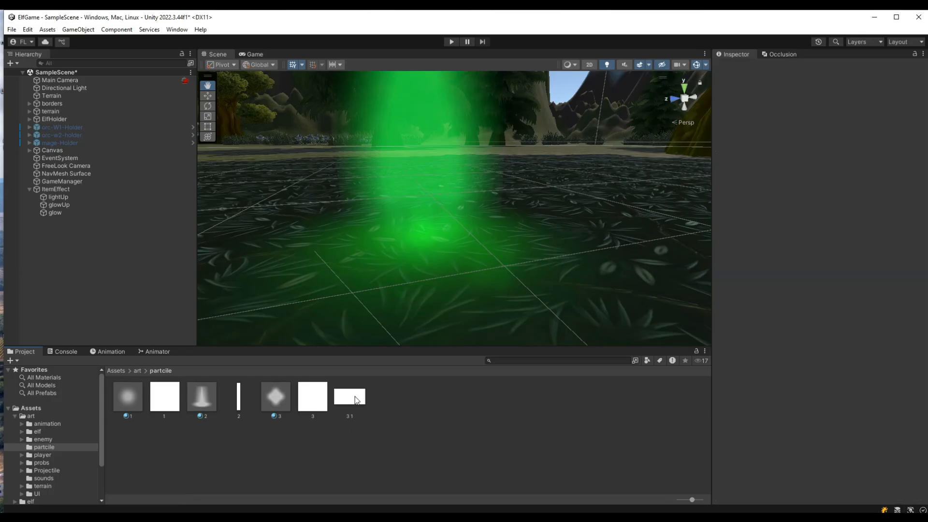
# In Unity, set the texture type of image 3 1 to Sprite (2D and UI) and apply the import settings.
pyautogui.click(358, 399)
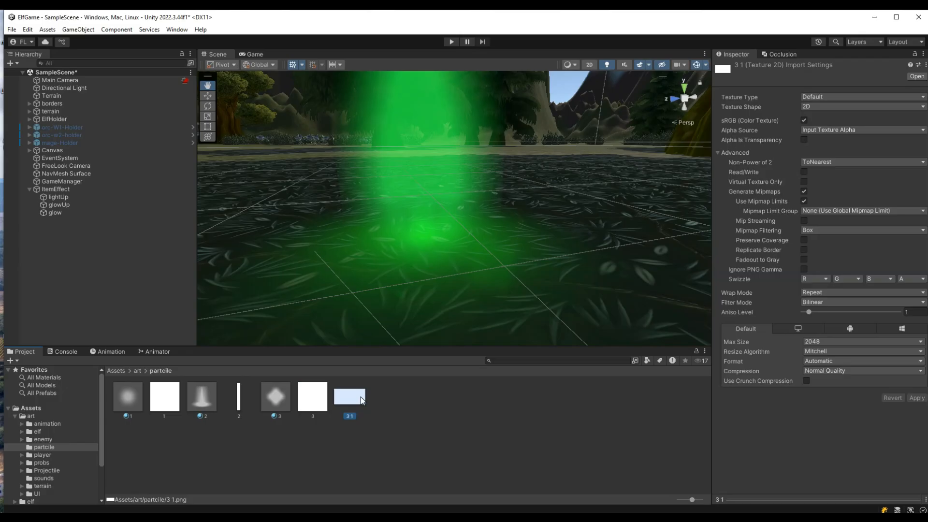
pyautogui.click(820, 107)
pyautogui.click(838, 116)
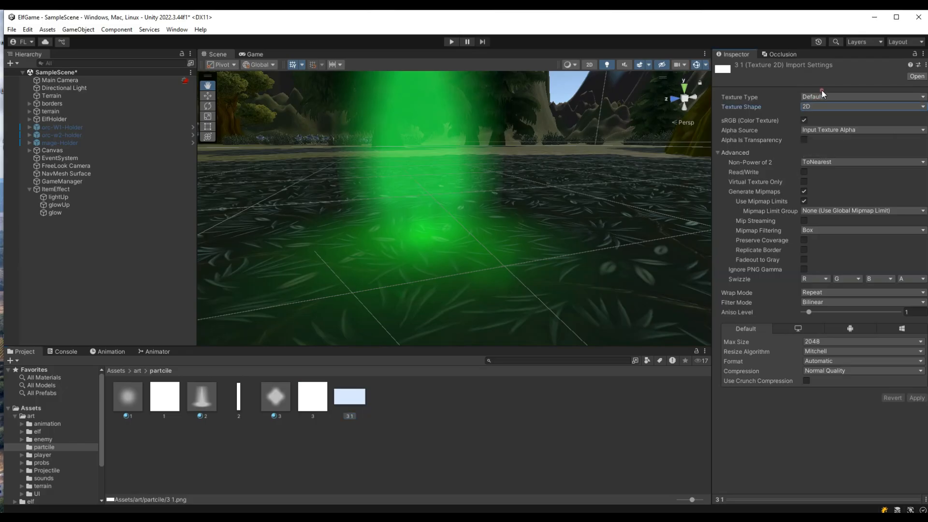
pyautogui.click(825, 96)
pyautogui.click(844, 140)
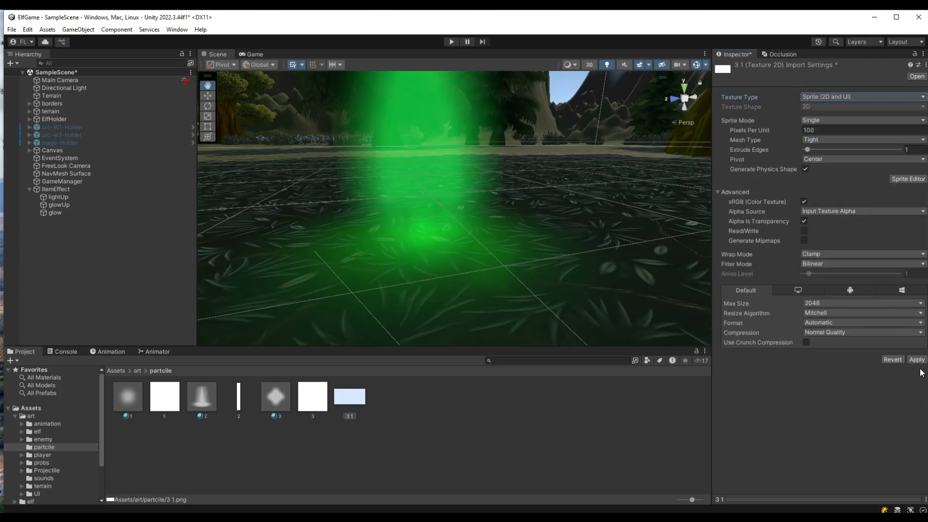
pyautogui.click(915, 360)
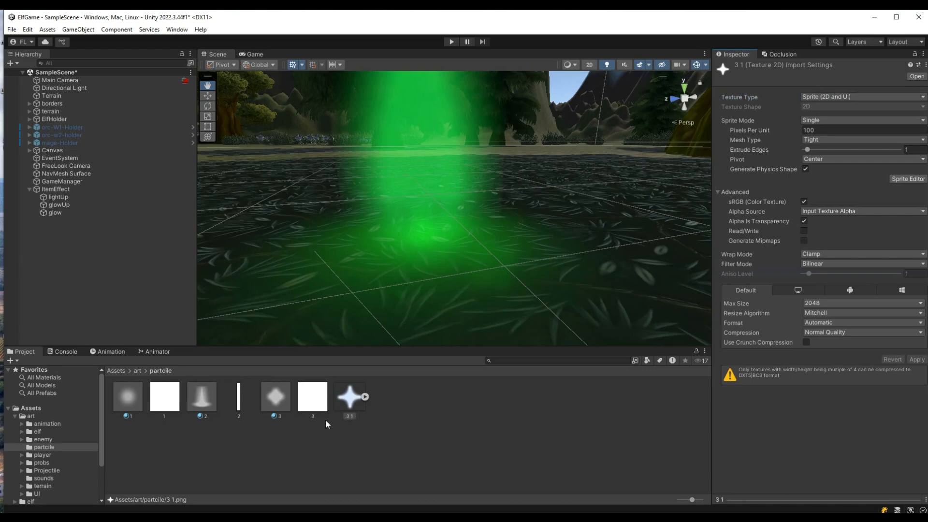
# Assign the star image 3 1 as the Particle Texture of material 3.
pyautogui.click(318, 403)
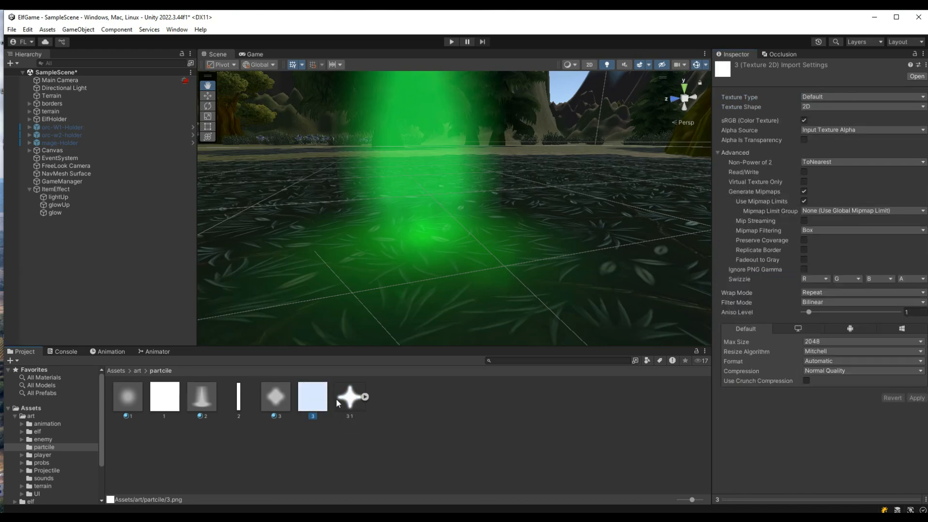
pyautogui.click(274, 406)
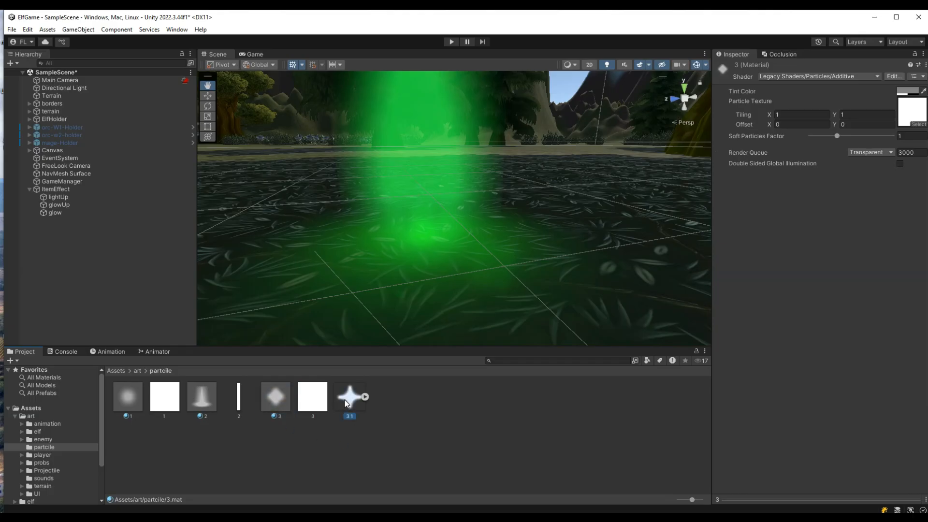
pyautogui.moveTo(347, 404); pyautogui.dragTo(883, 162)
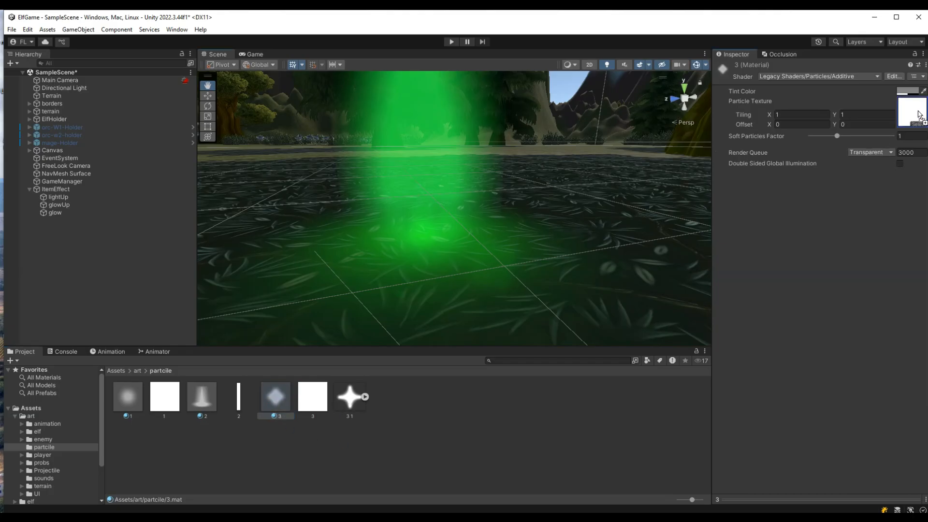
pyautogui.moveTo(919, 114); pyautogui.dragTo(920, 115)
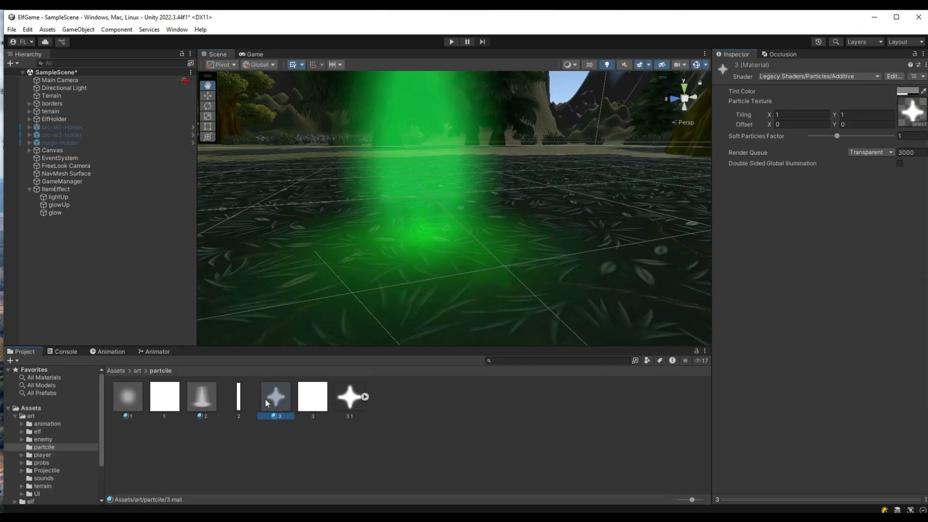
# Preview the glowUp, glow and lightUp systems in the scene with the new star texture.
pyautogui.click(64, 204)
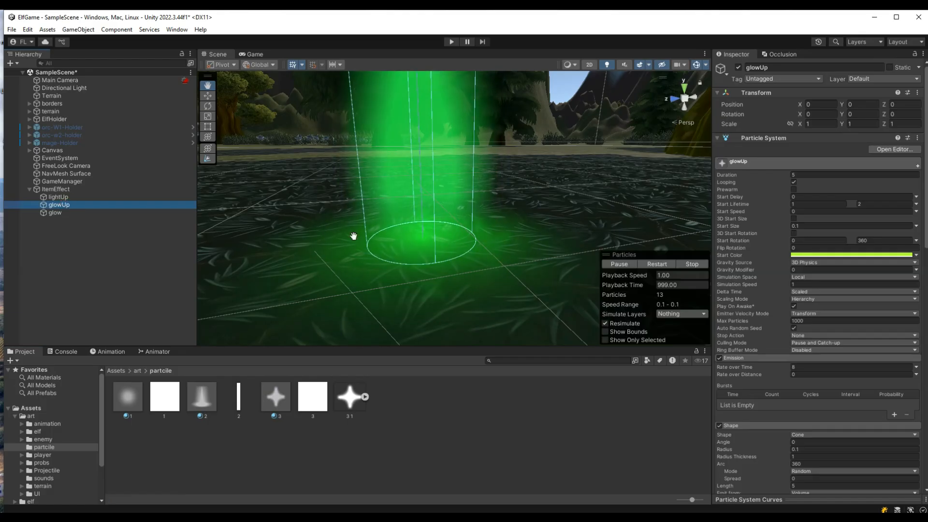
pyautogui.click(76, 214)
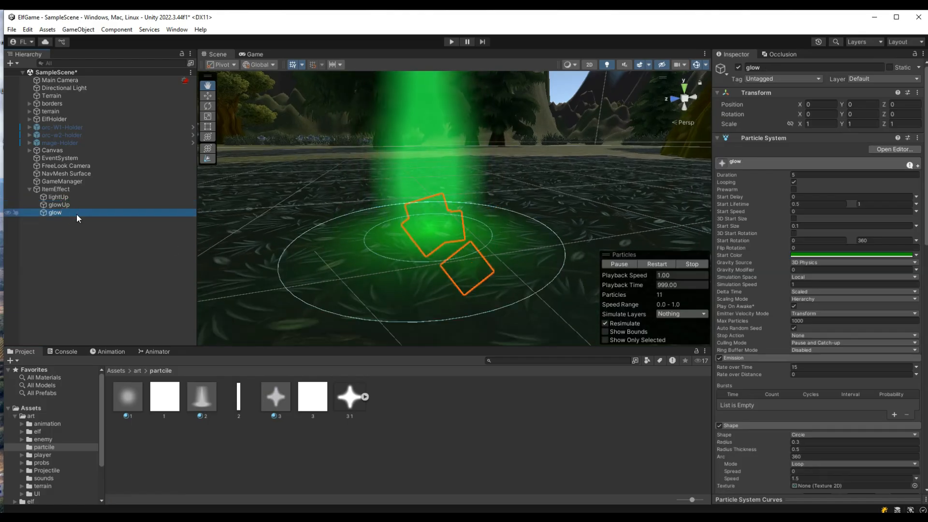
pyautogui.click(74, 203)
pyautogui.click(77, 197)
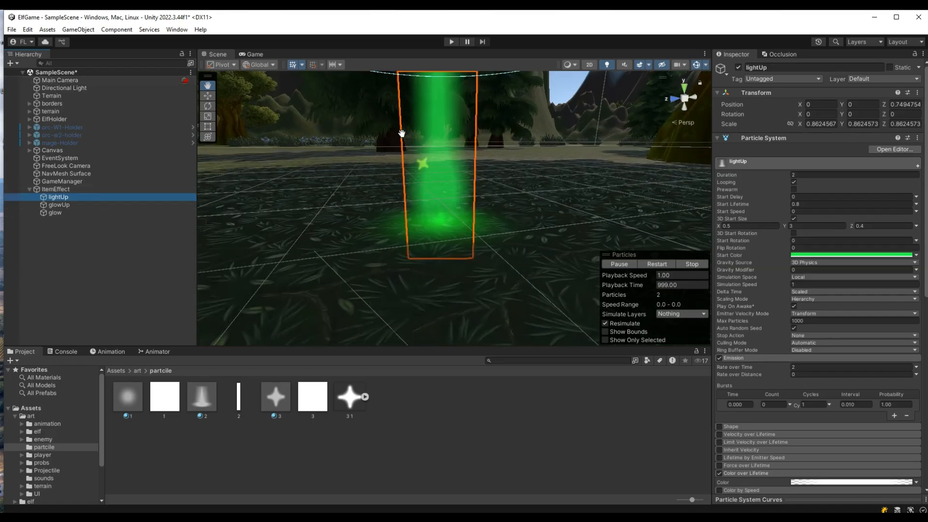
# Examine the lightUp, glowUp and glow particle systems in the scene, including the radial velocity curve of glow.
pyautogui.moveTo(402, 134); pyautogui.dragTo(404, 169)
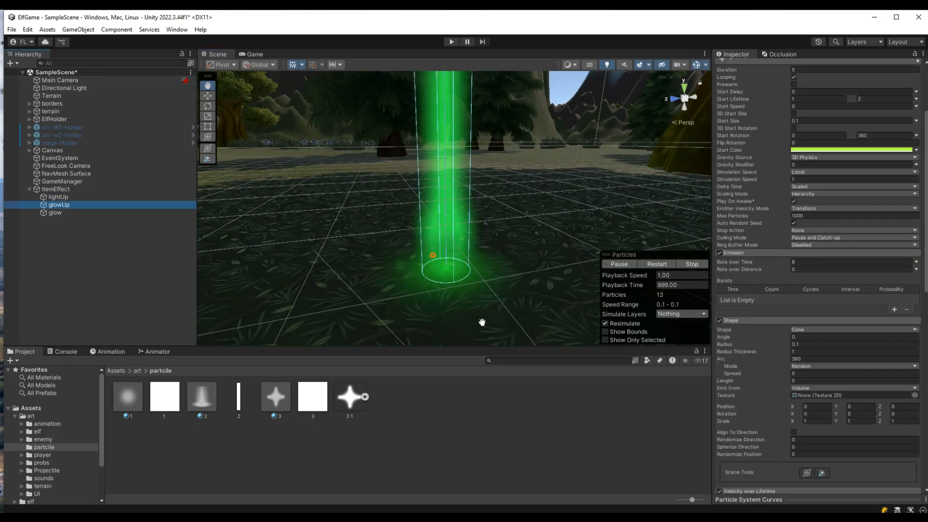
pyautogui.scroll(-3, 854, 324)
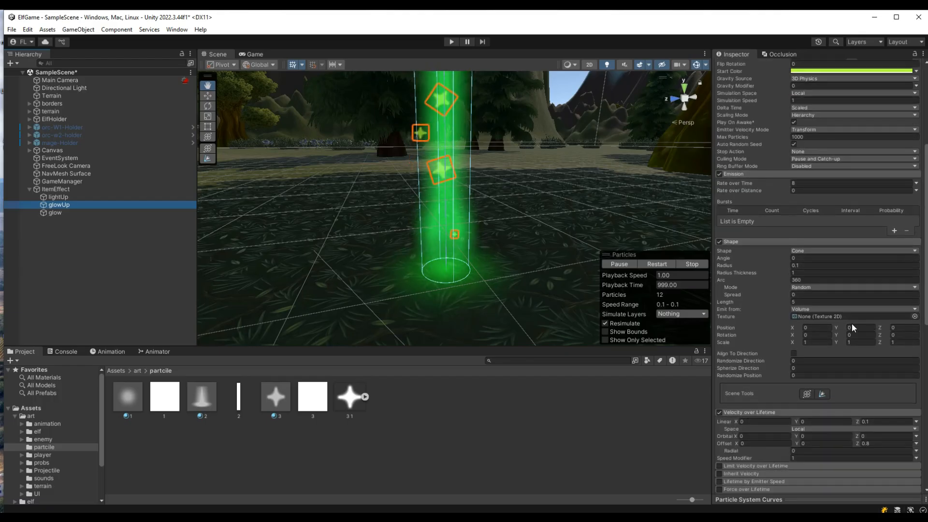
pyautogui.scroll(4, 852, 327)
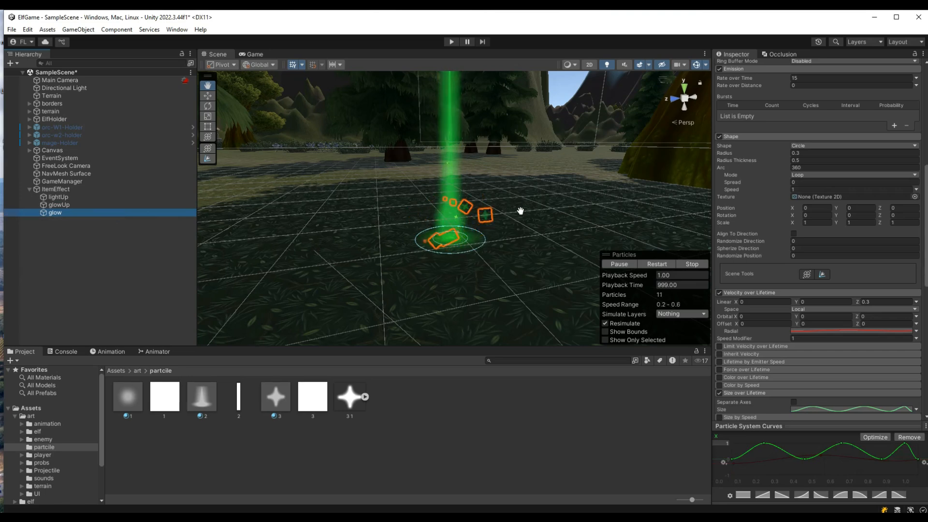
pyautogui.click(116, 190)
pyautogui.click(106, 212)
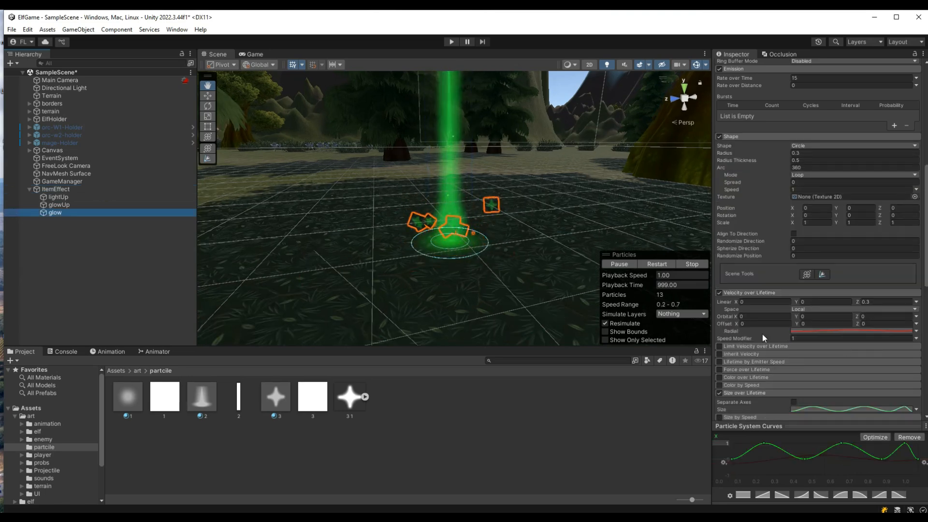
pyautogui.click(840, 332)
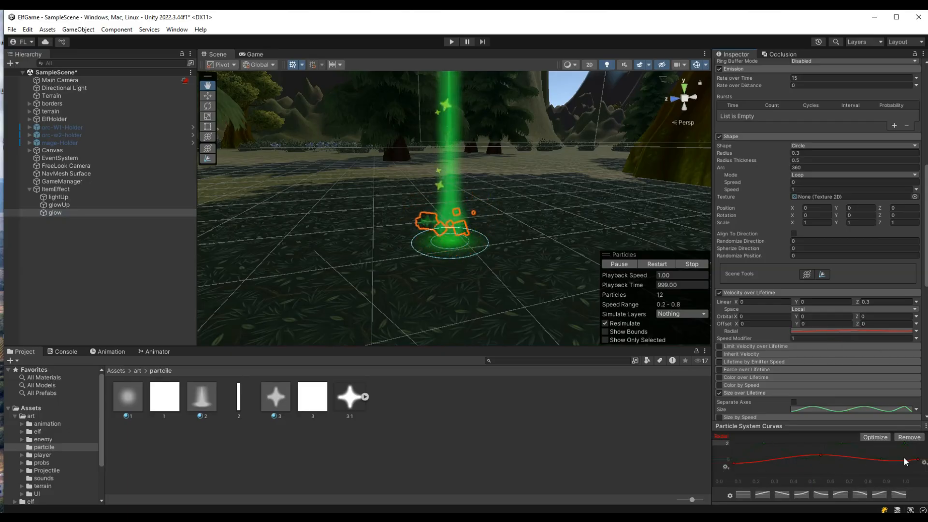
pyautogui.scroll(5, 457, 261)
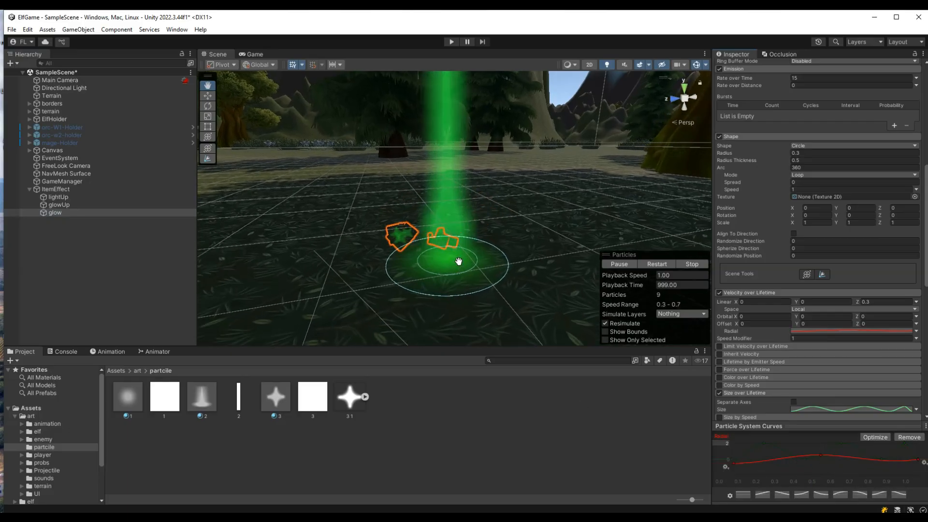
pyautogui.click(90, 198)
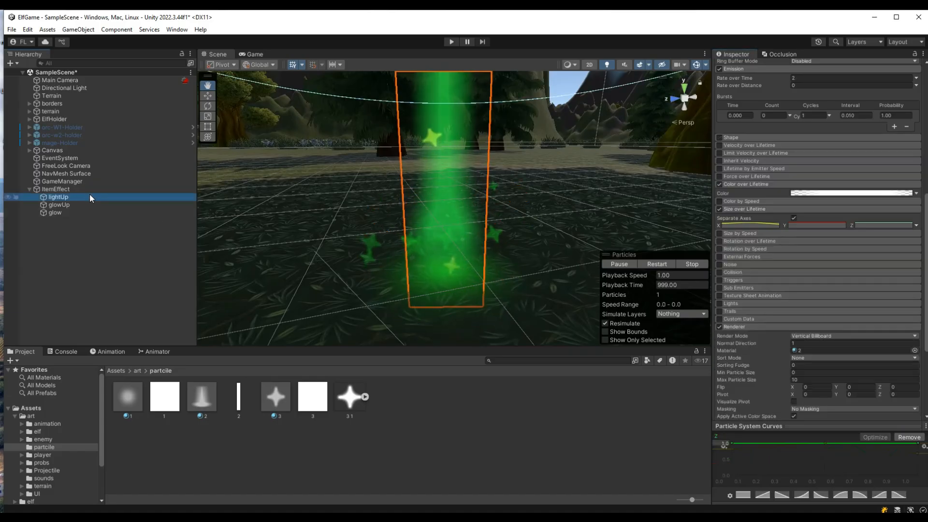
pyautogui.scroll(-4, 543, 217)
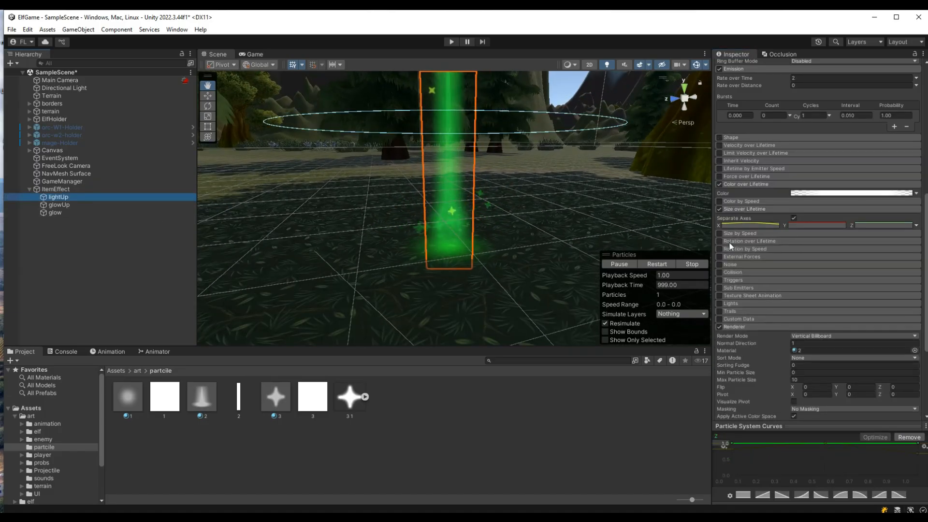
# Set the Start Size of the glow particle system to 0.07.
pyautogui.click(83, 213)
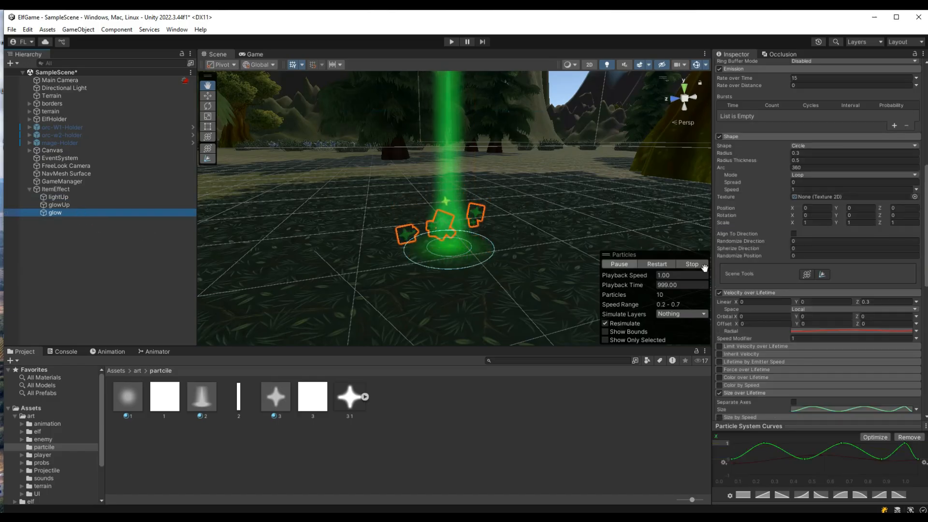
pyautogui.scroll(10, 812, 204)
pyautogui.click(801, 226)
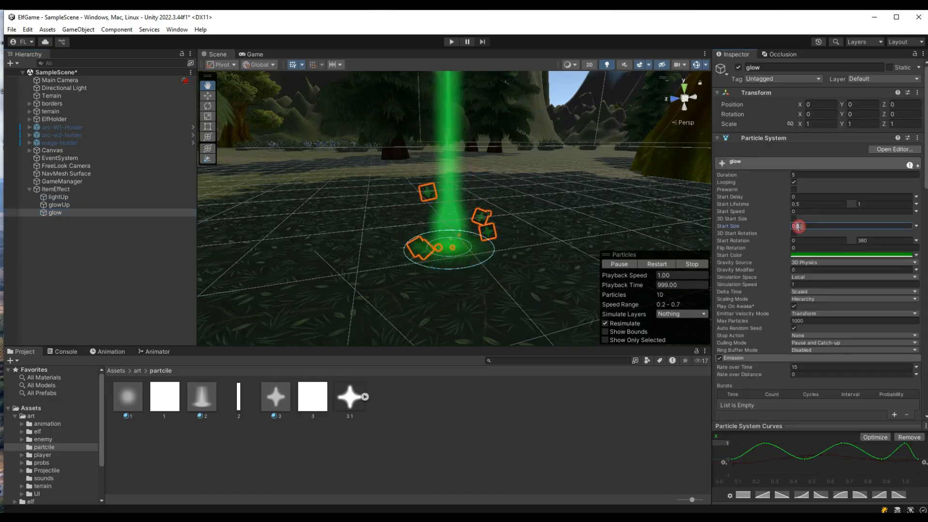
pyautogui.write('07')
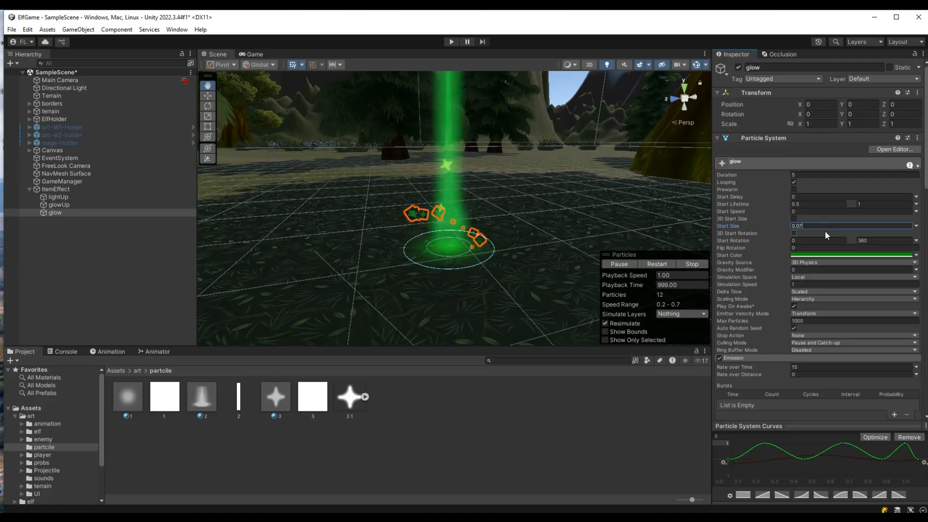
pyautogui.scroll(4, 488, 278)
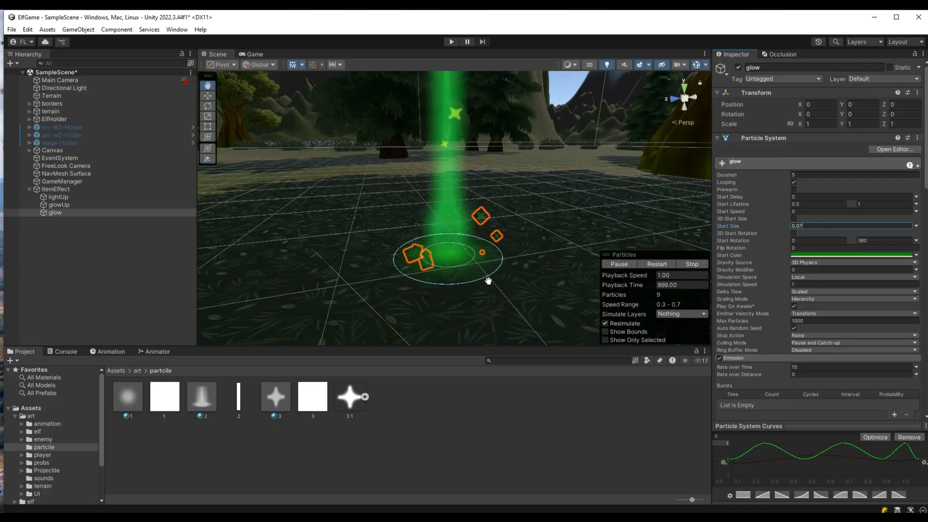
# Play-test the scene and run the elf character around the green item effect to view it from several sides.
pyautogui.click(83, 191)
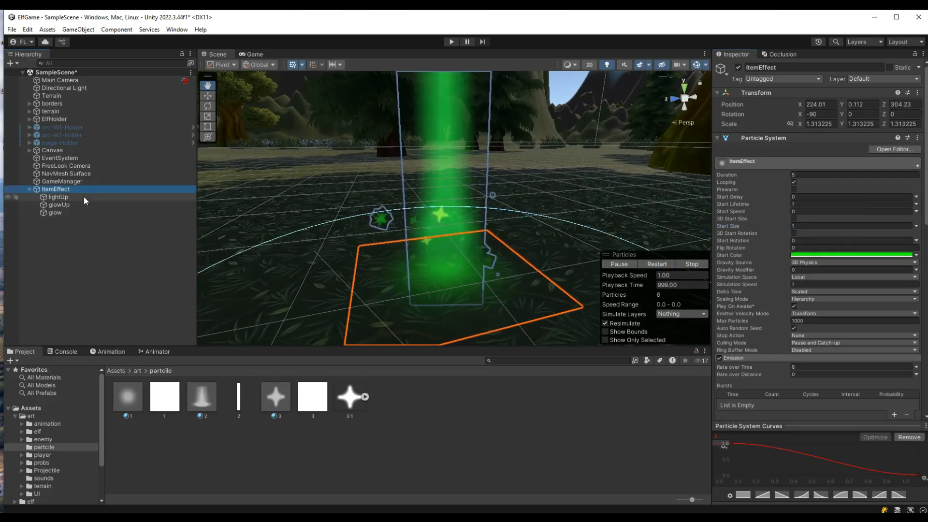
pyautogui.click(84, 199)
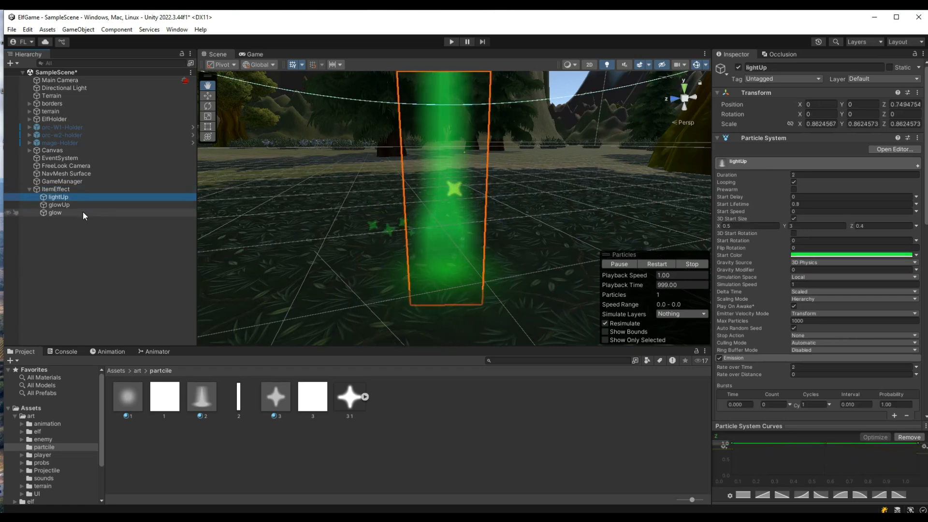
pyautogui.scroll(-6, 542, 232)
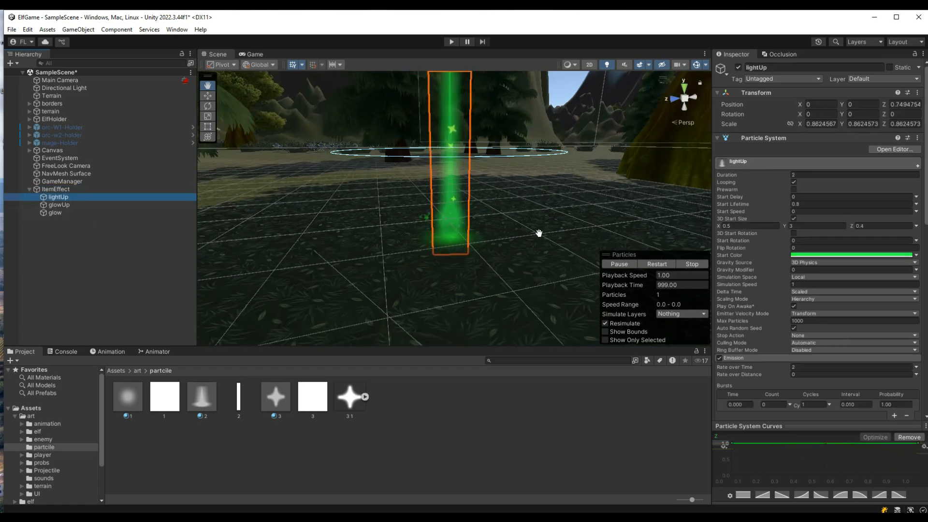
pyautogui.keyDown('alt'); pyautogui.moveTo(539, 233); pyautogui.dragTo(561, 204); pyautogui.keyUp('alt')
pyautogui.click(479, 47)
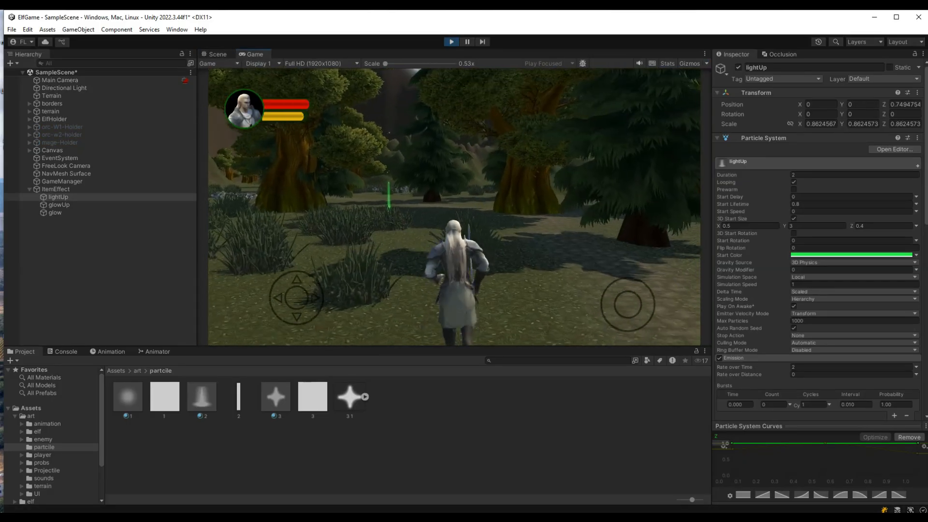
pyautogui.hotkey('shift', 'w')
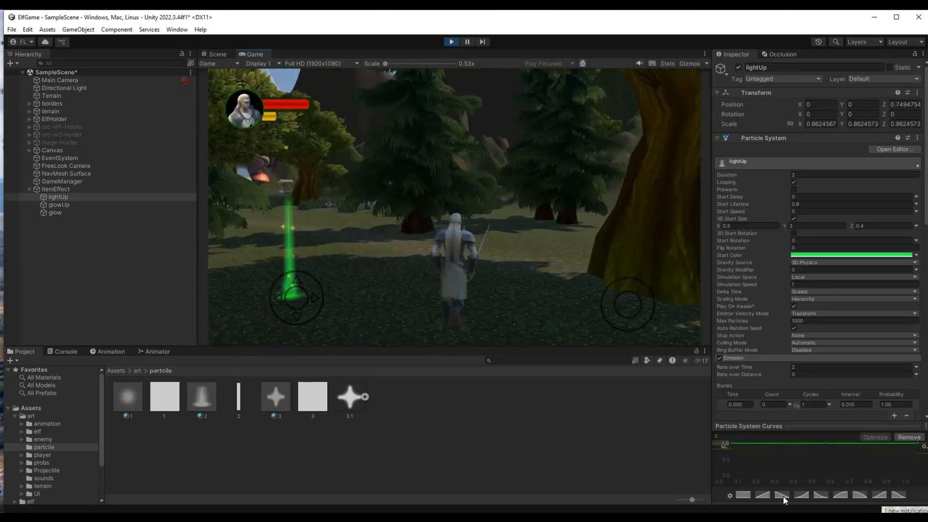
pyautogui.press('d')
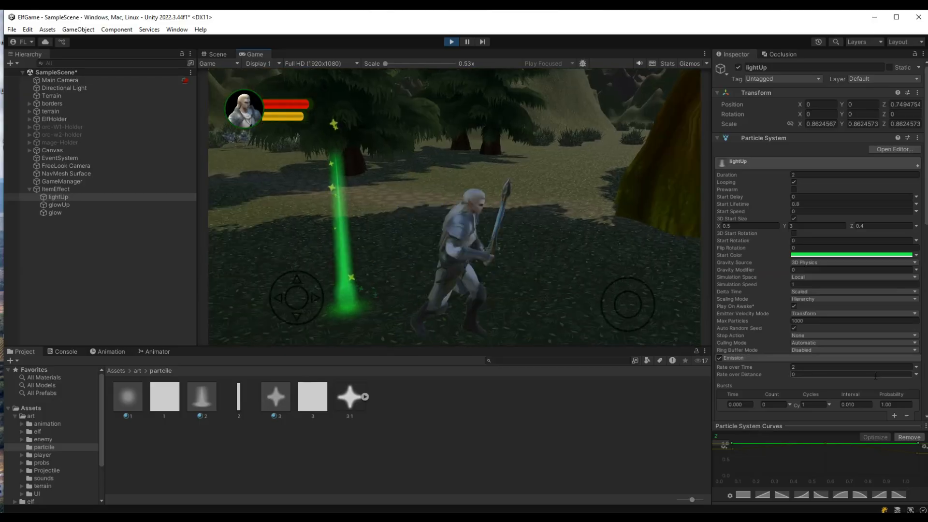
pyautogui.press('a')
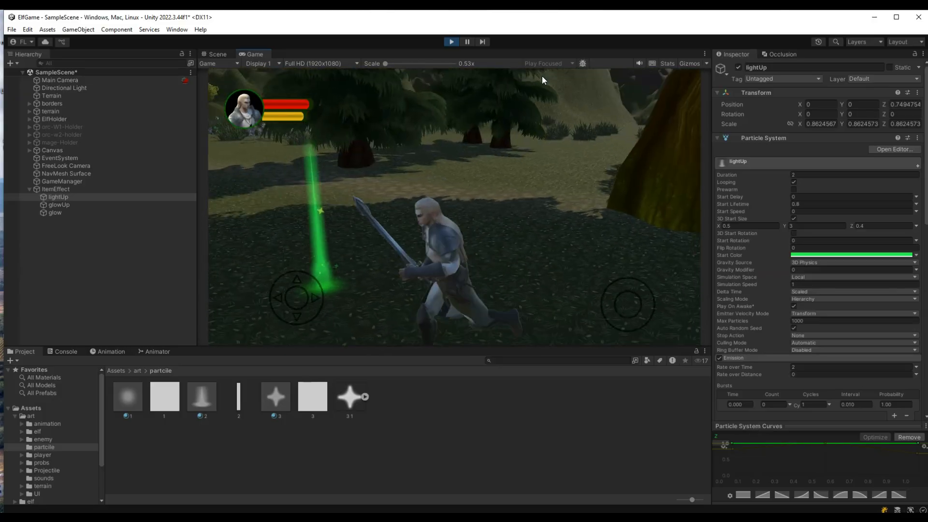
pyautogui.press('w')
pyautogui.press('d')
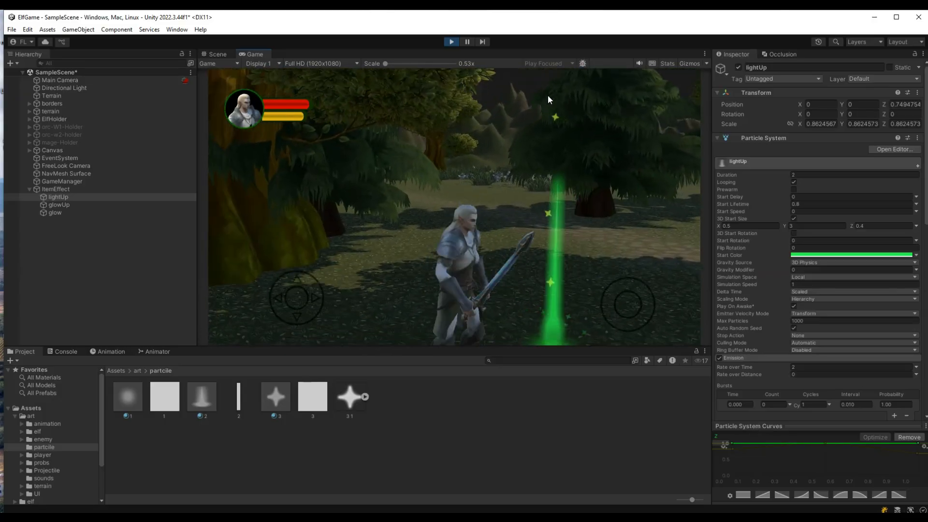
pyautogui.press('s')
pyautogui.press('w')
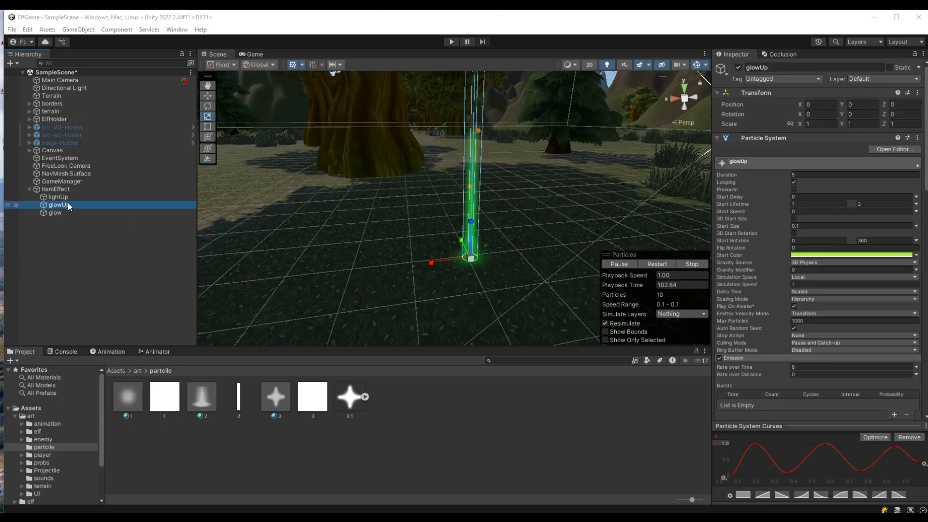
# Set the cone length in the Shape module of glowUp to 1.5.
pyautogui.click(67, 198)
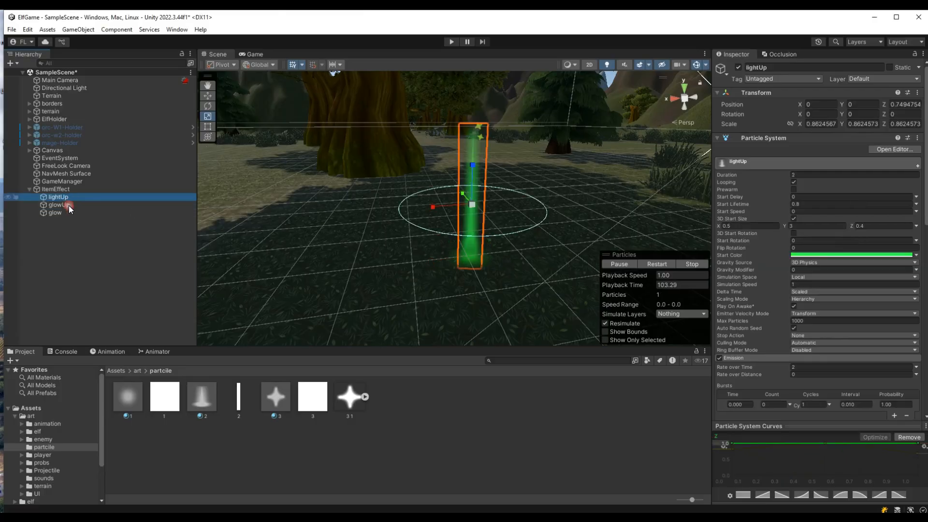
pyautogui.click(60, 205)
pyautogui.scroll(6, 486, 165)
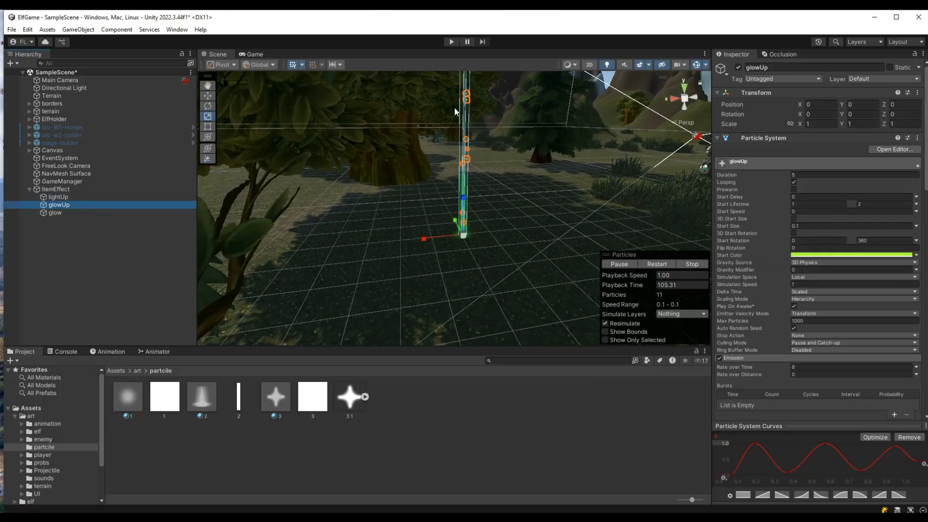
pyautogui.scroll(-8, 800, 387)
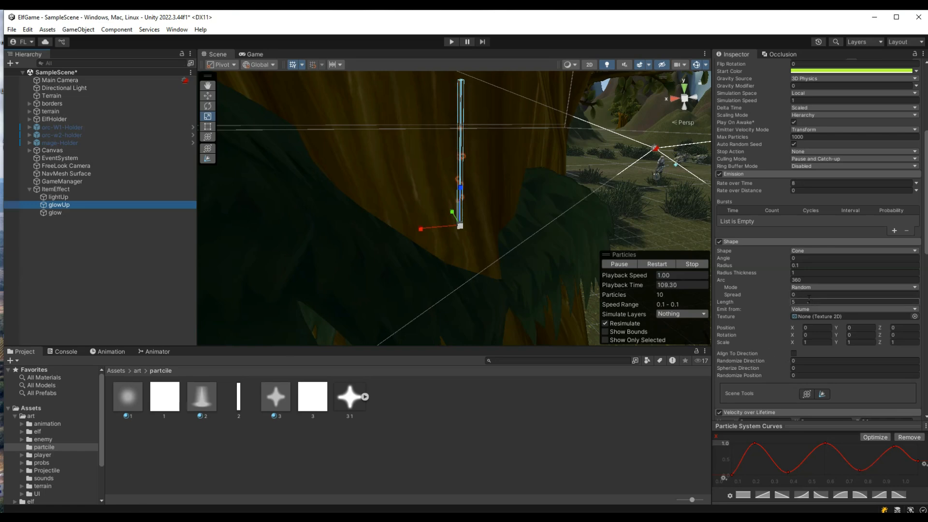
pyautogui.scroll(-6, 478, 257)
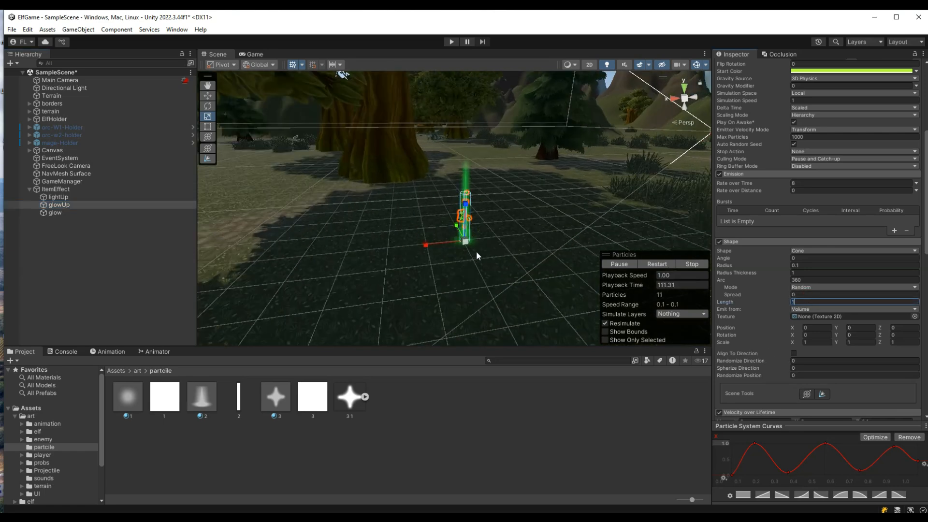
pyautogui.write('2')
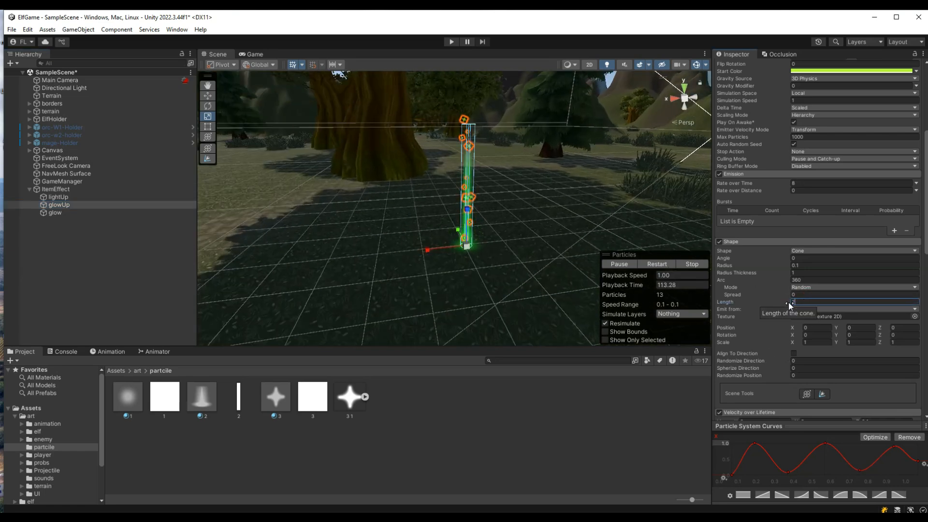
pyautogui.write('1.5')
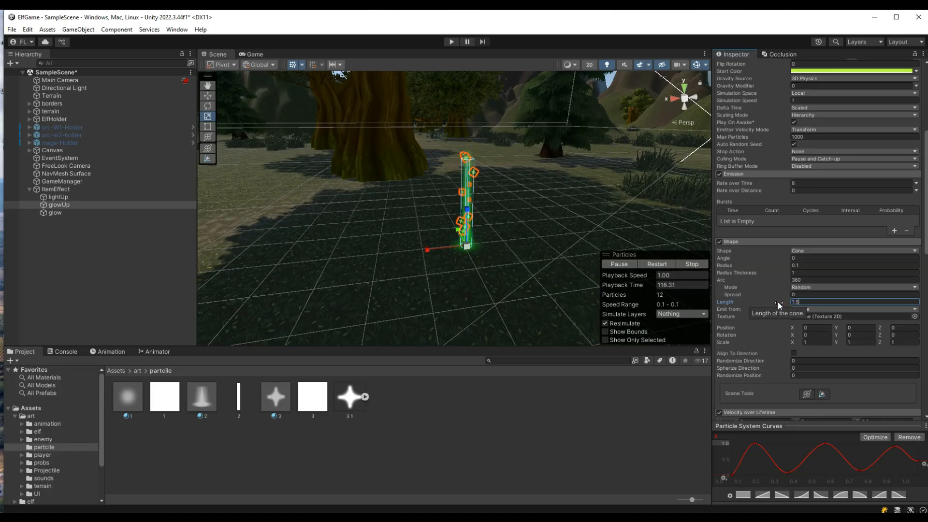
pyautogui.scroll(5, 474, 182)
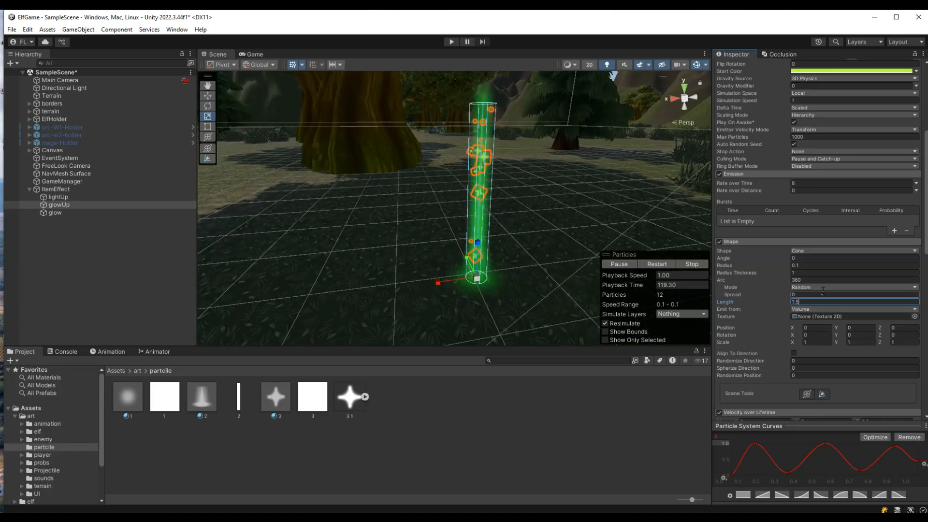
# Set the emission Rate over Time of glowUp to 5.
pyautogui.click(817, 182)
pyautogui.write('5')
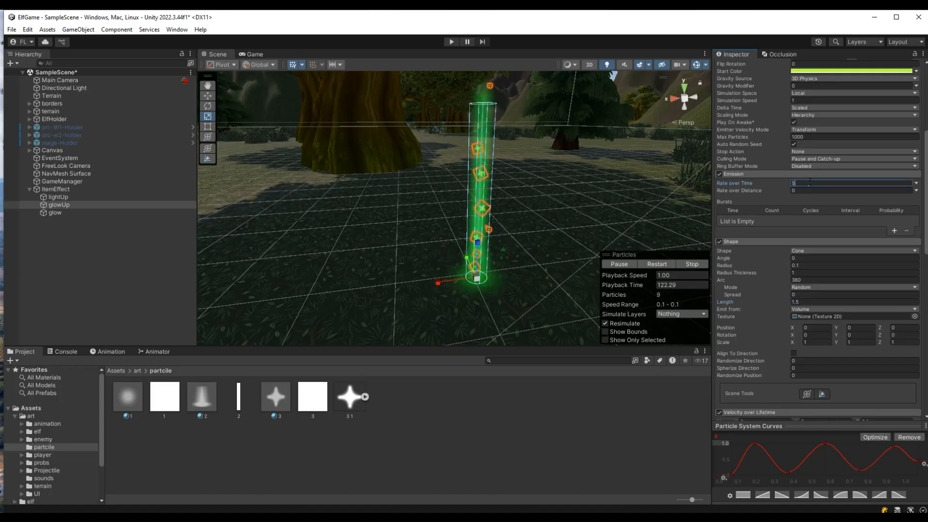
pyautogui.press('BackSpace')
pyautogui.write('1')
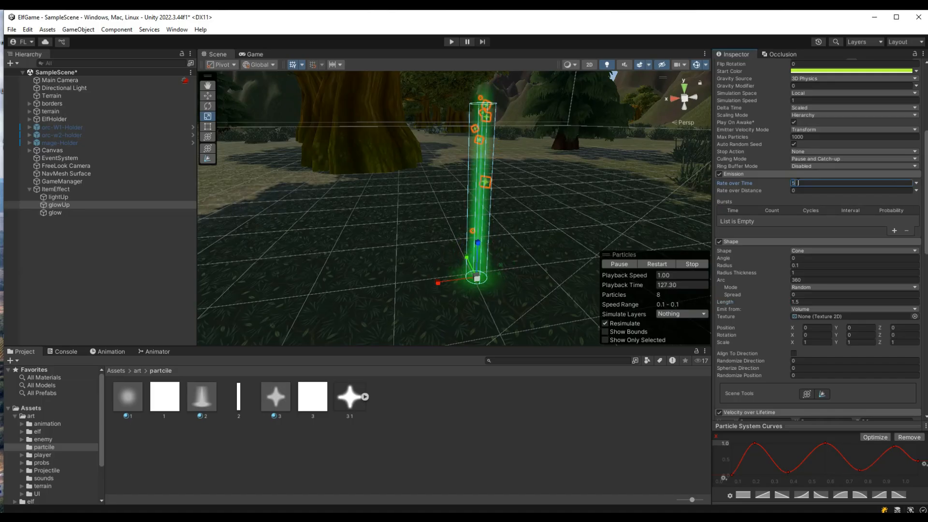
pyautogui.click(83, 207)
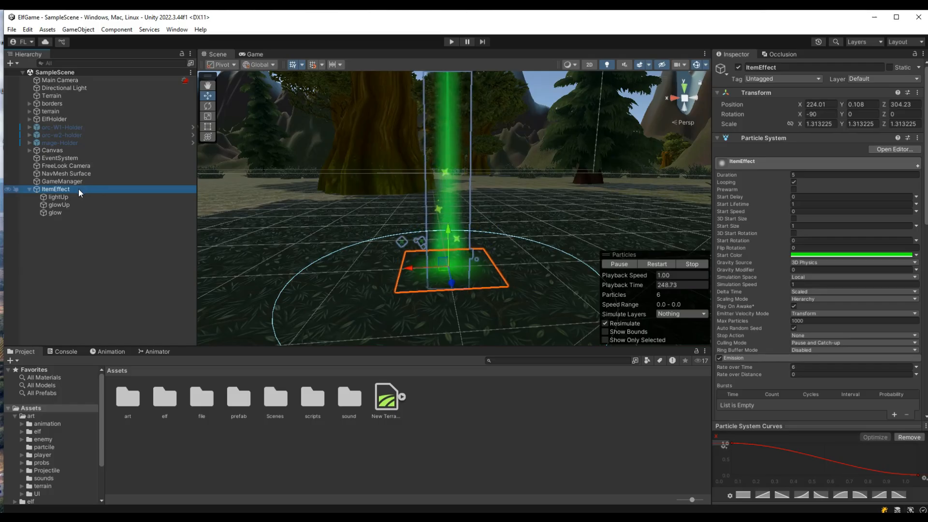
# Rename the ItemEffect object to ItemEffect-green.
pyautogui.click(79, 188)
pyautogui.write('-green')
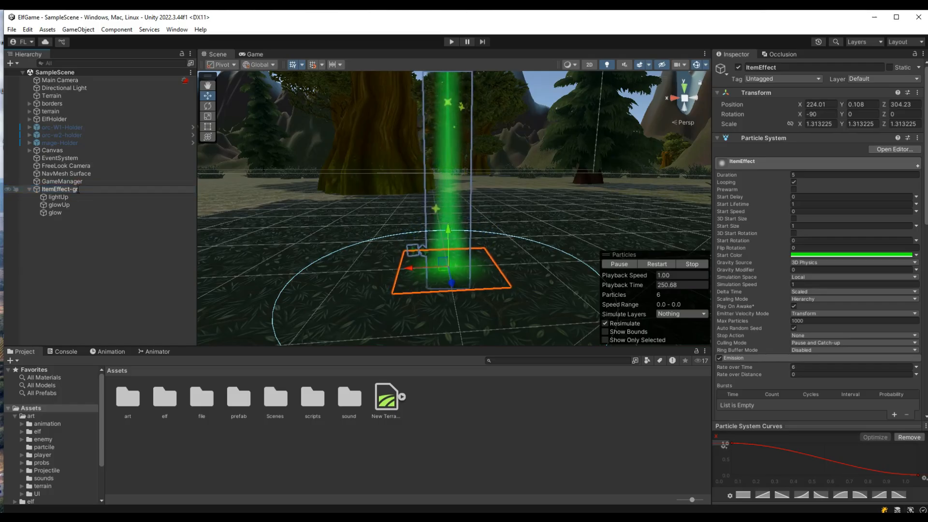
pyautogui.click(71, 202)
# Duplicate ItemEffect-green and move the copy beside the original along the X axis, to about X 225.04.
pyautogui.click(78, 190)
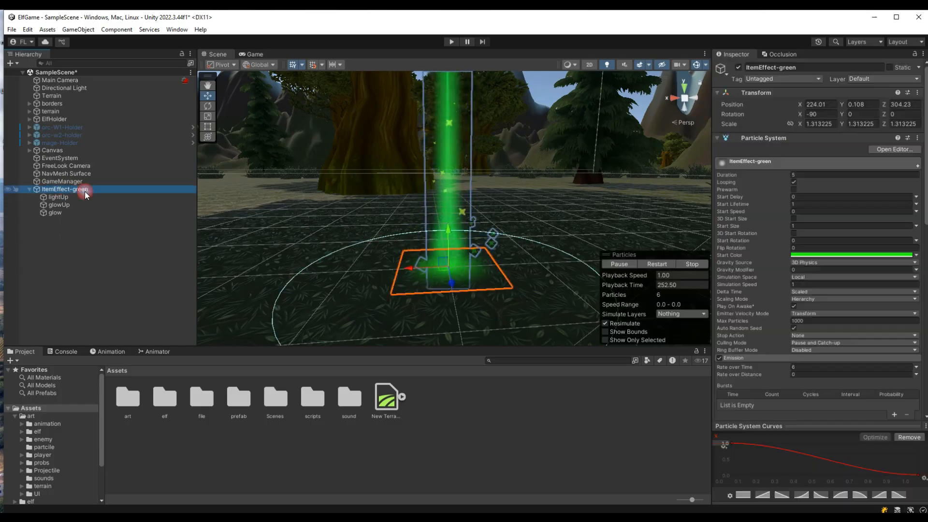
pyautogui.hotkey('ctrl', 'd')
pyautogui.moveTo(408, 269); pyautogui.dragTo(289, 274)
# Set the Start Color of the duplicated effect's root particle system, ItemEffect-green (1), to red FF0600.
pyautogui.click(29, 220)
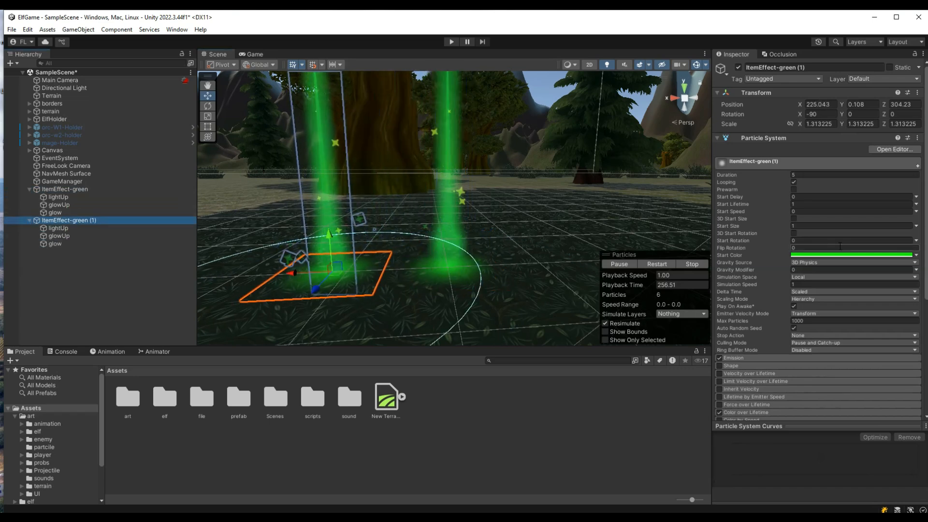
pyautogui.click(846, 256)
pyautogui.click(923, 334)
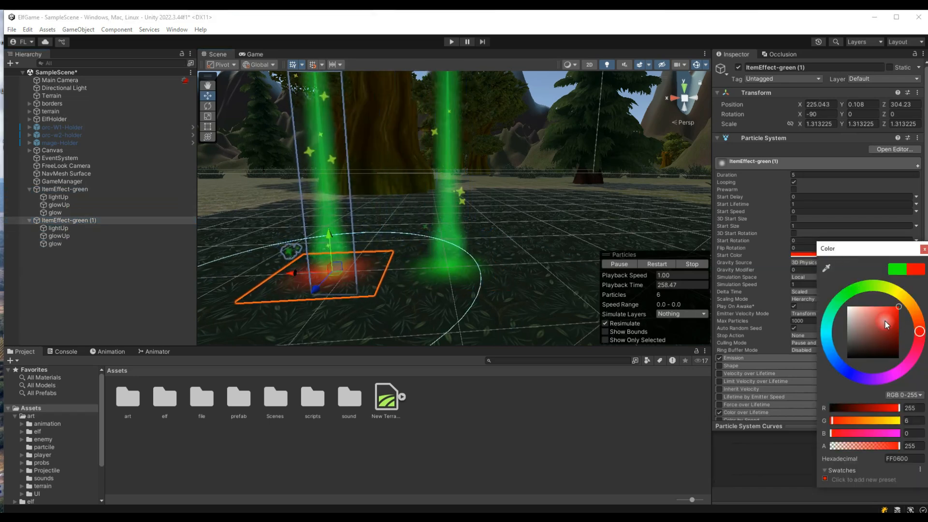
pyautogui.click(924, 249)
# Set the Start Color of the lightUp particle system in the duplicated effect to red FB1200.
pyautogui.click(105, 228)
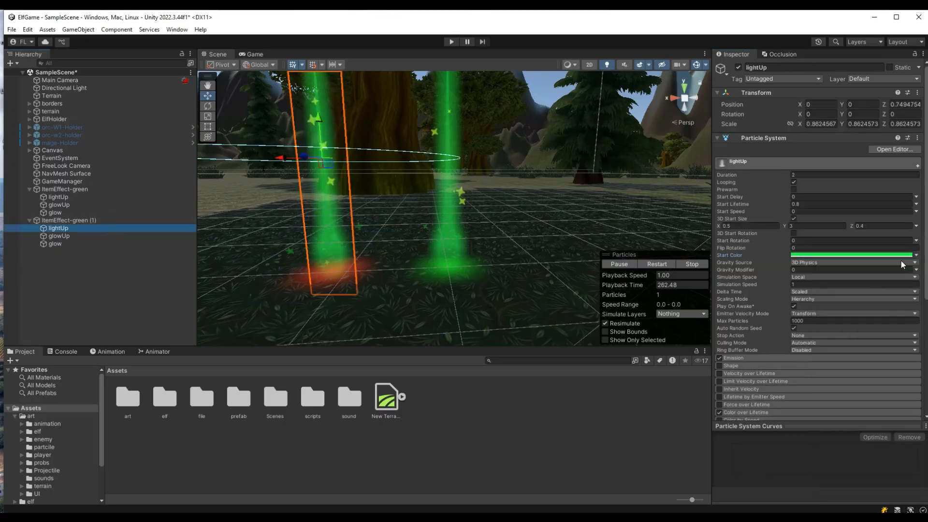
pyautogui.click(902, 256)
pyautogui.click(917, 329)
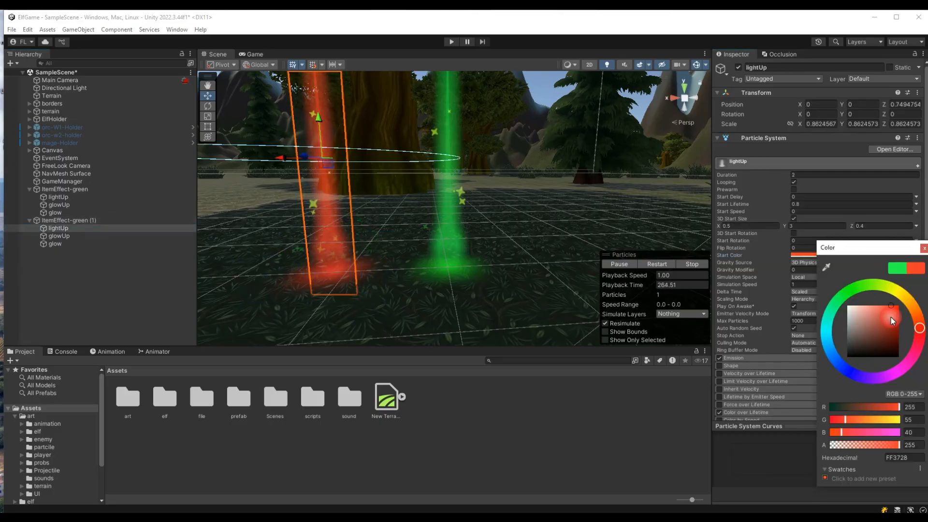
pyautogui.click(884, 303)
pyautogui.moveTo(883, 302); pyautogui.dragTo(904, 311)
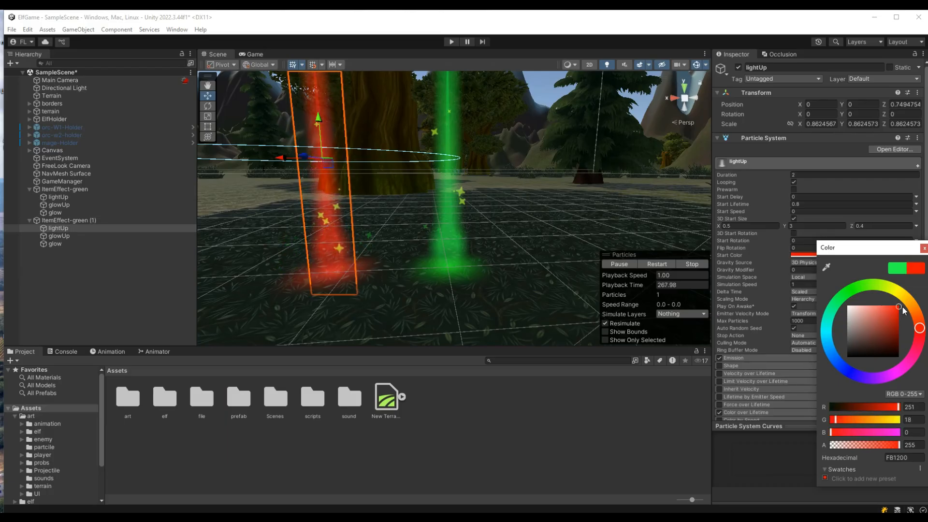
pyautogui.click(924, 249)
# In the duplicated effect, set the Start Color of glowUp to orange FF802F and that of glow to red.
pyautogui.click(115, 236)
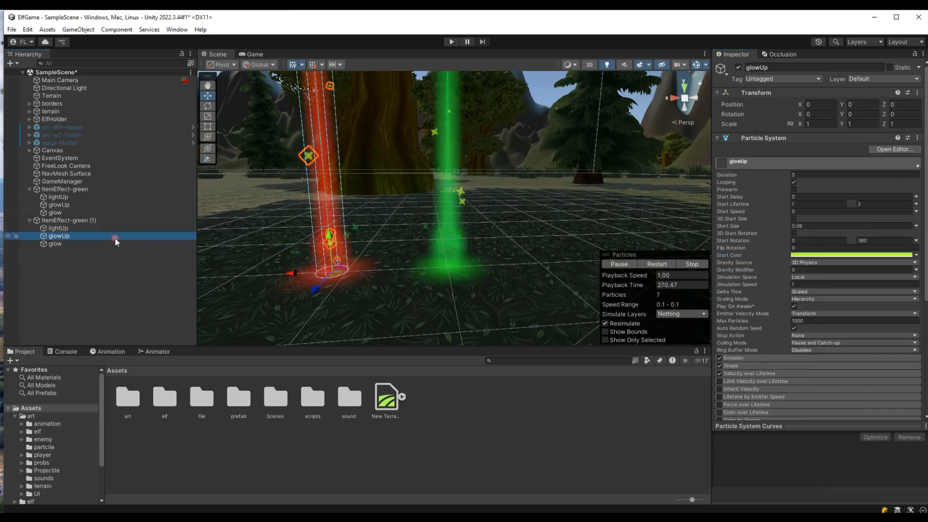
pyautogui.click(852, 255)
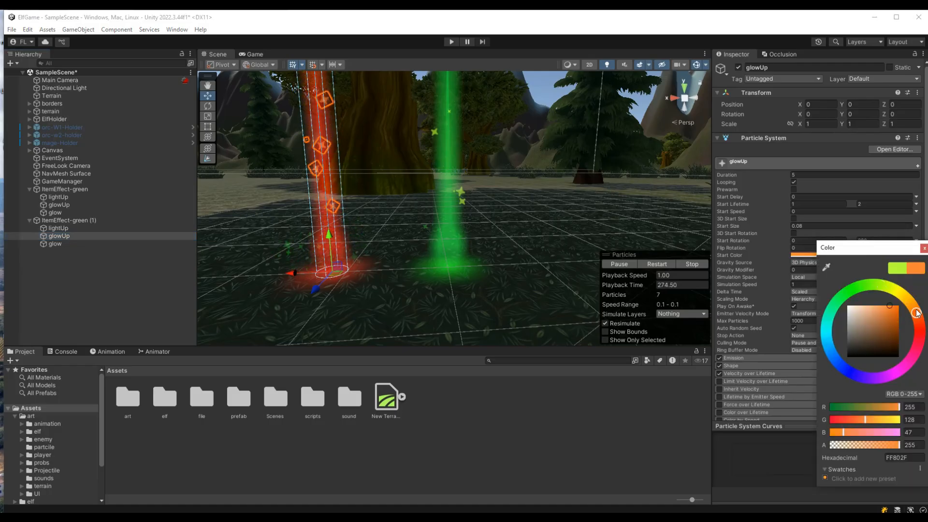
pyautogui.click(77, 245)
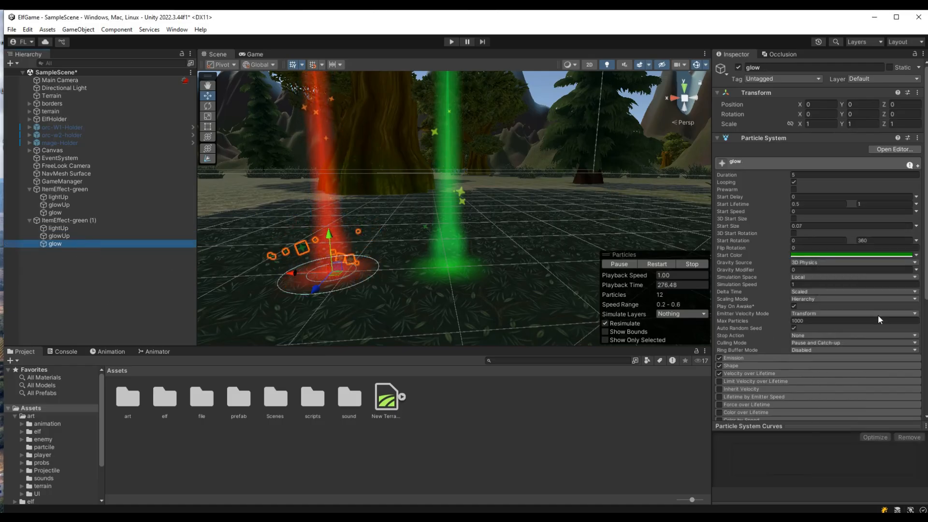
pyautogui.click(866, 255)
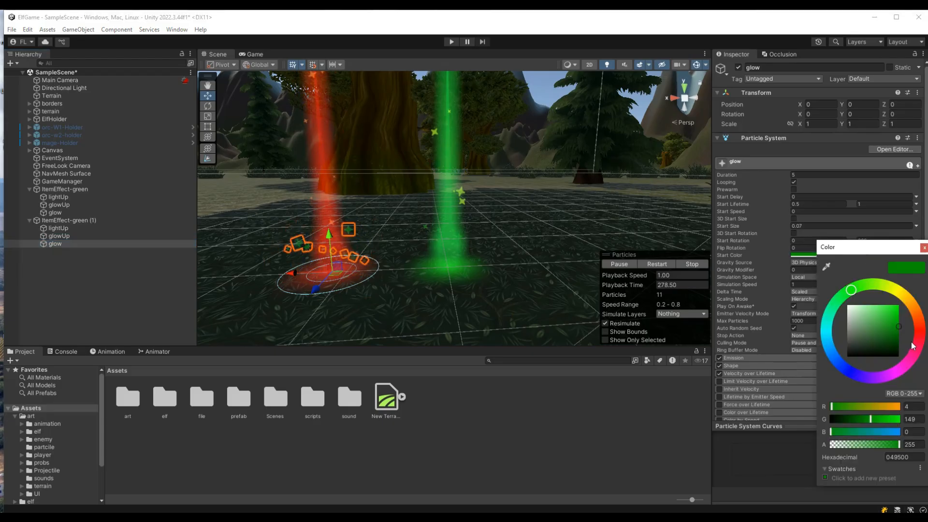
pyautogui.moveTo(895, 286); pyautogui.dragTo(920, 335)
pyautogui.click(159, 265)
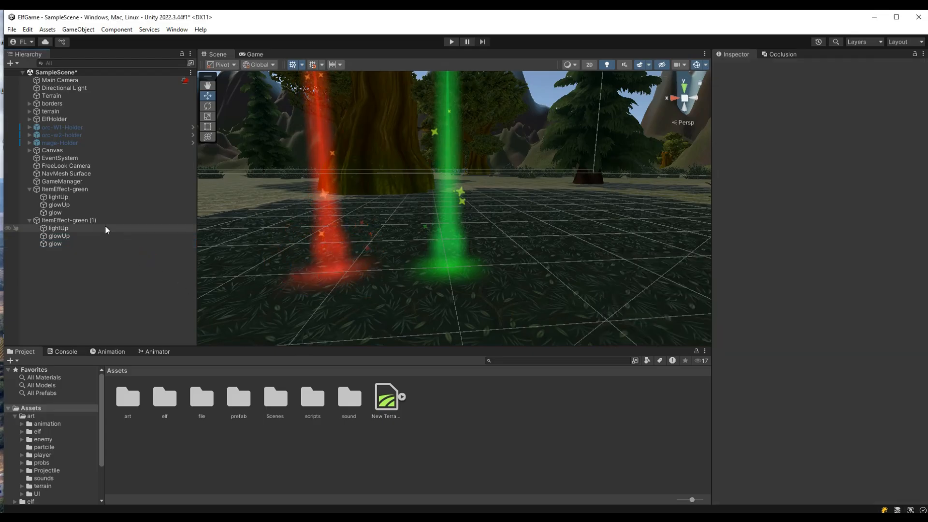
# Rename the recolored duplicate ItemEffect-green (1) to ItemEffect-red.
pyautogui.click(82, 221)
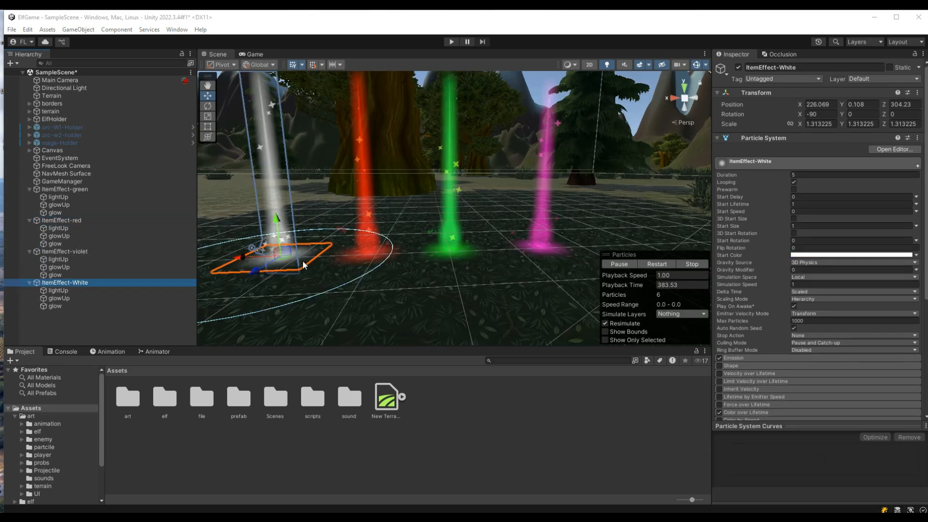
# Play the game and run the character around the green, red, violet and white item effects to check their look.
pyautogui.click(452, 42)
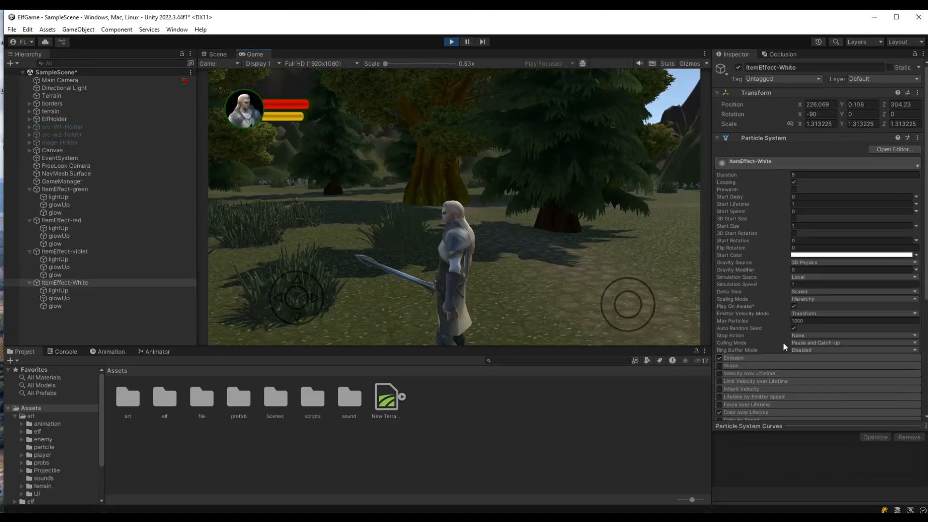
pyautogui.press('w')
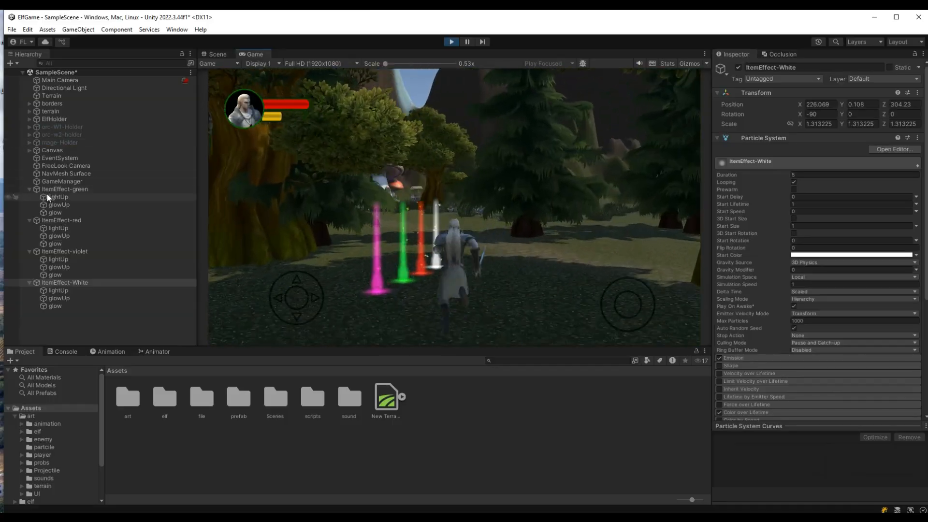
pyautogui.press('d')
pyautogui.press('w')
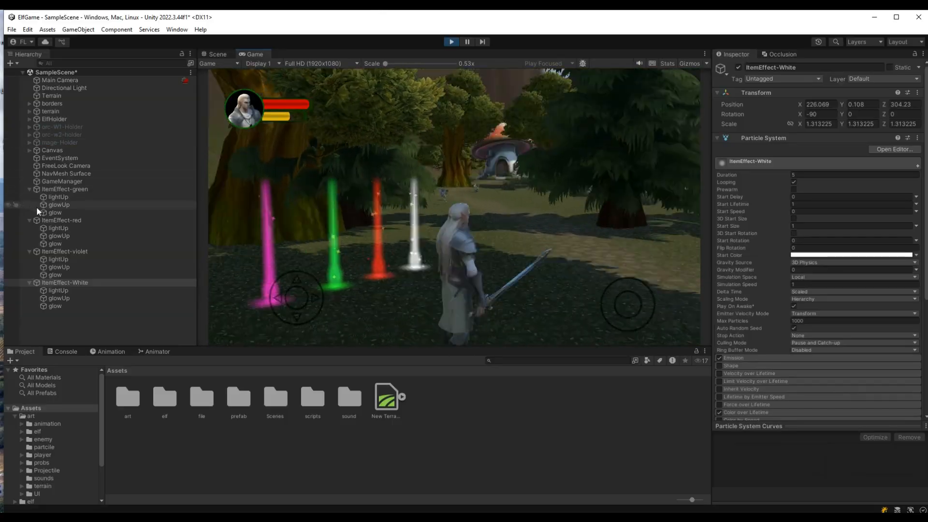
pyautogui.click(417, 271)
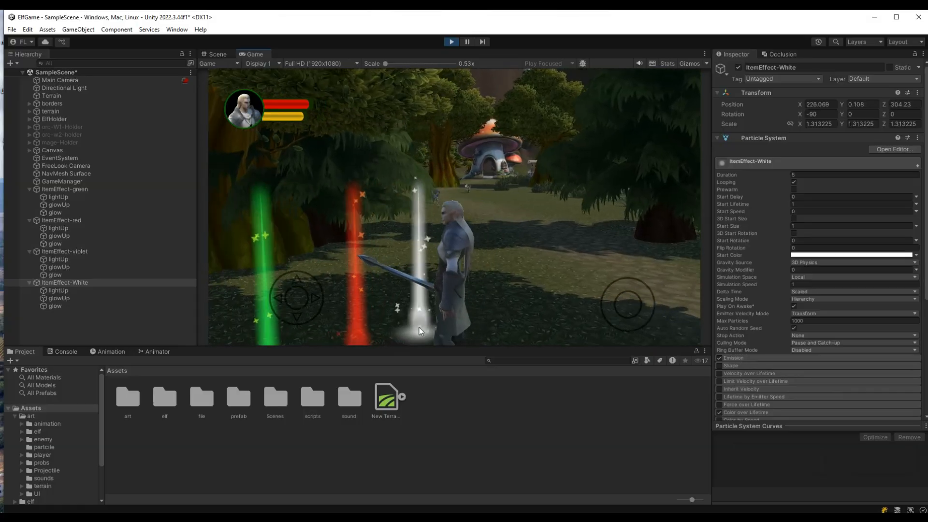
pyautogui.press('s')
pyautogui.press('a')
pyautogui.press('w')
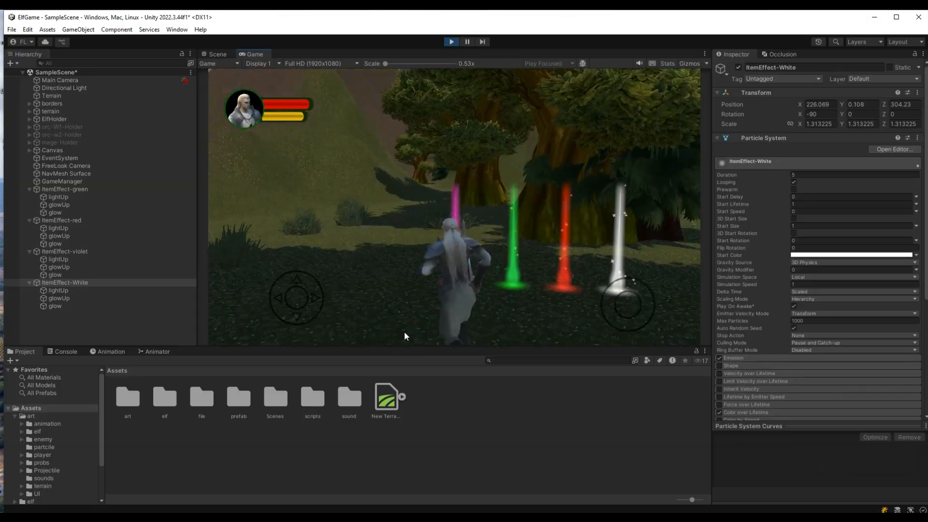